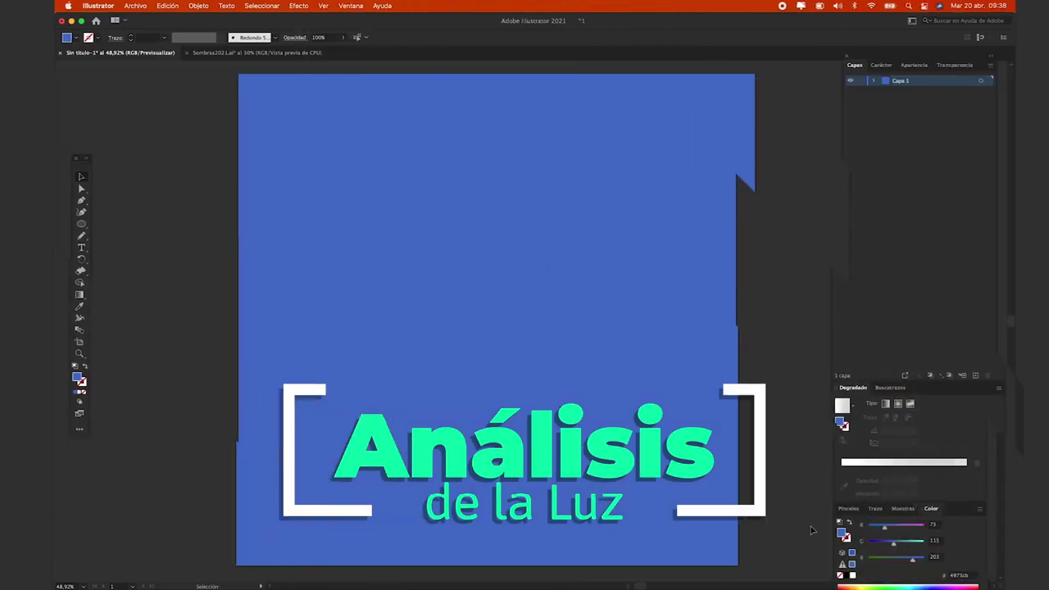
Draw a light grey (#d6d6d6) circle near the centre of the canvas
{"action": "key", "text": "l"}
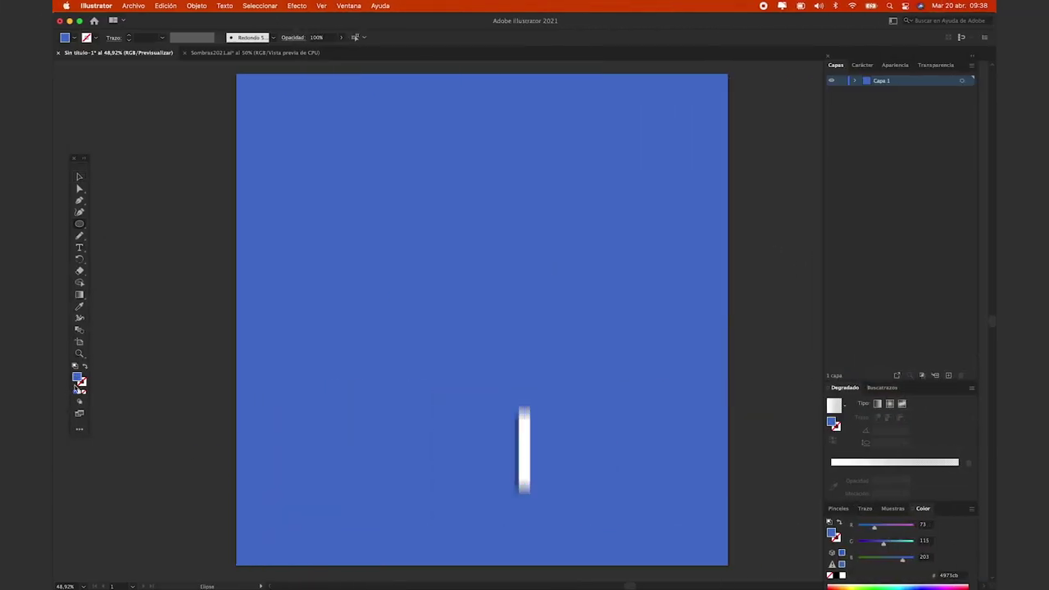
{"action": "double_click", "coordinate": [77, 378]}
{"action": "left_click", "coordinate": [464, 262]}
{"action": "key", "text": "Return"}
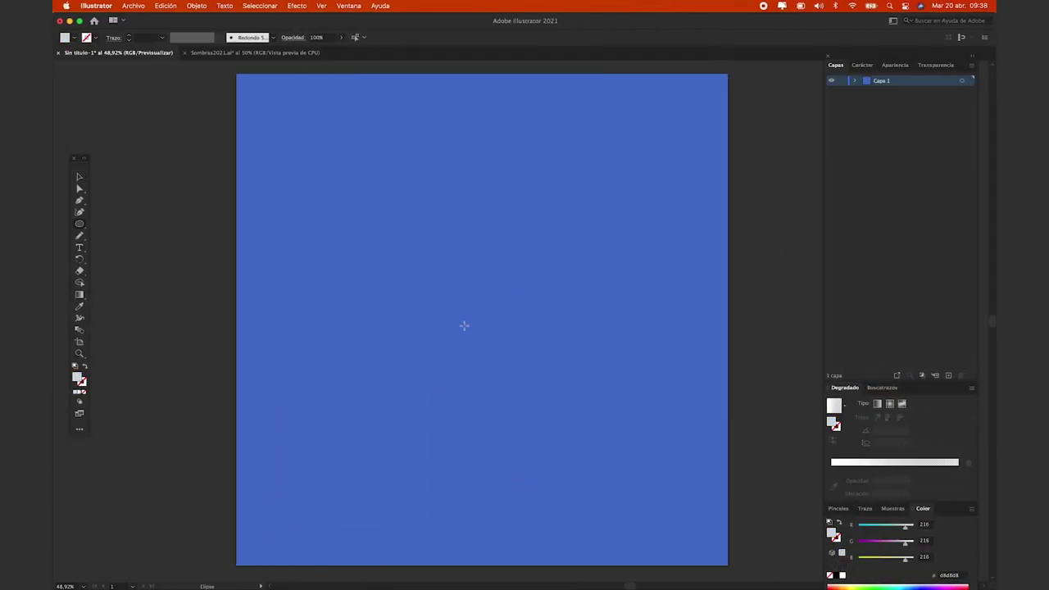
{"action": "left_click_drag", "start_coordinate": [427, 254], "coordinate": [533, 359]}
Draw a black, unfilled horizon line across the full artboard beneath the circle
{"action": "key", "text": "p"}
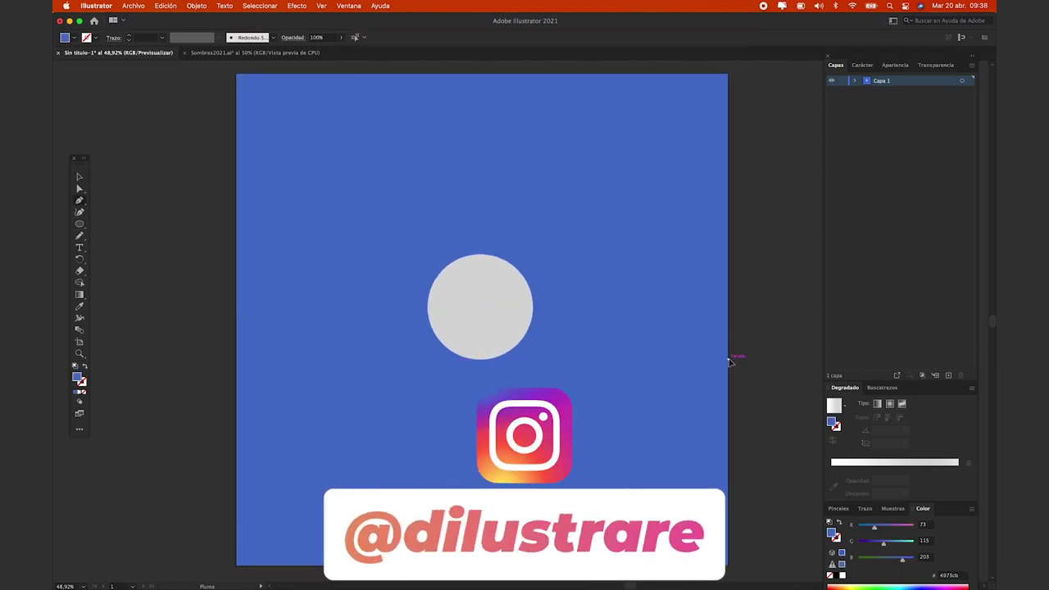
{"action": "left_click", "coordinate": [729, 360]}
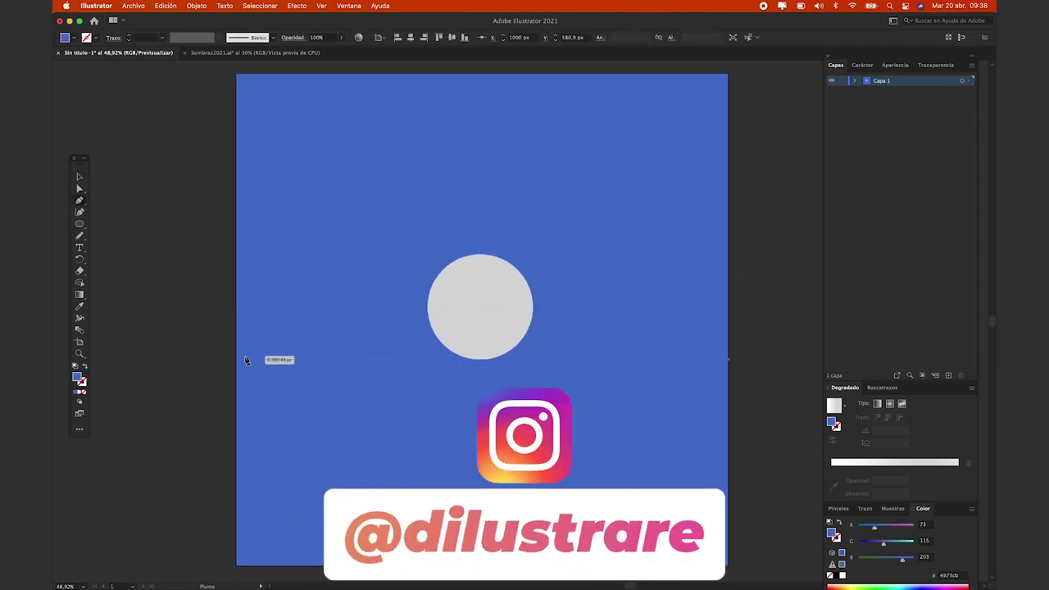
{"action": "left_click", "coordinate": [237, 358]}
{"action": "key", "text": "v"}
{"action": "key", "text": "shift+x"}
{"action": "left_click", "coordinate": [97, 38]}
{"action": "left_click", "coordinate": [59, 54]}
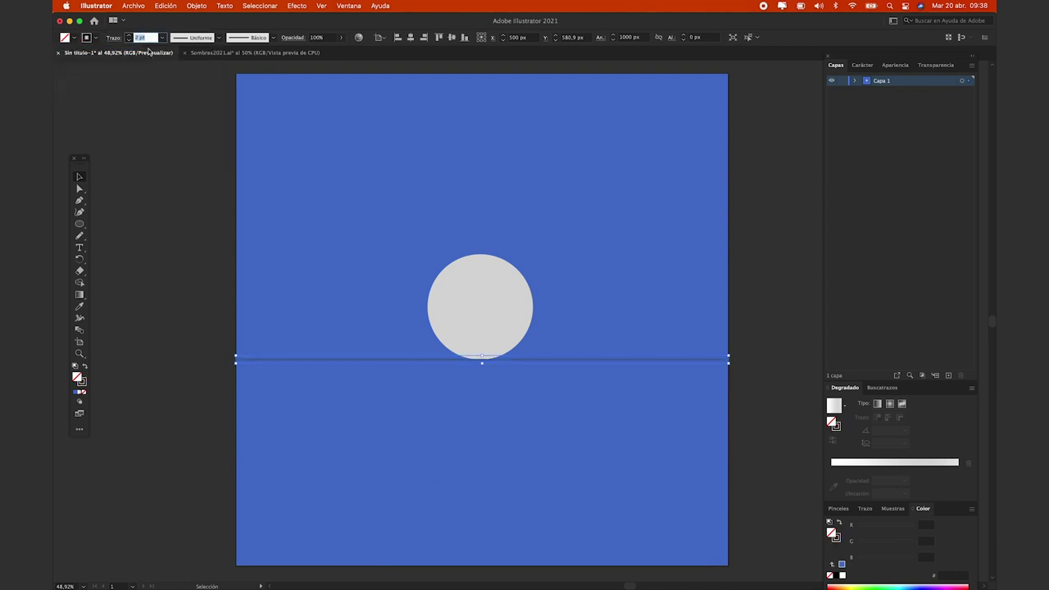
{"action": "left_click", "coordinate": [179, 162]}
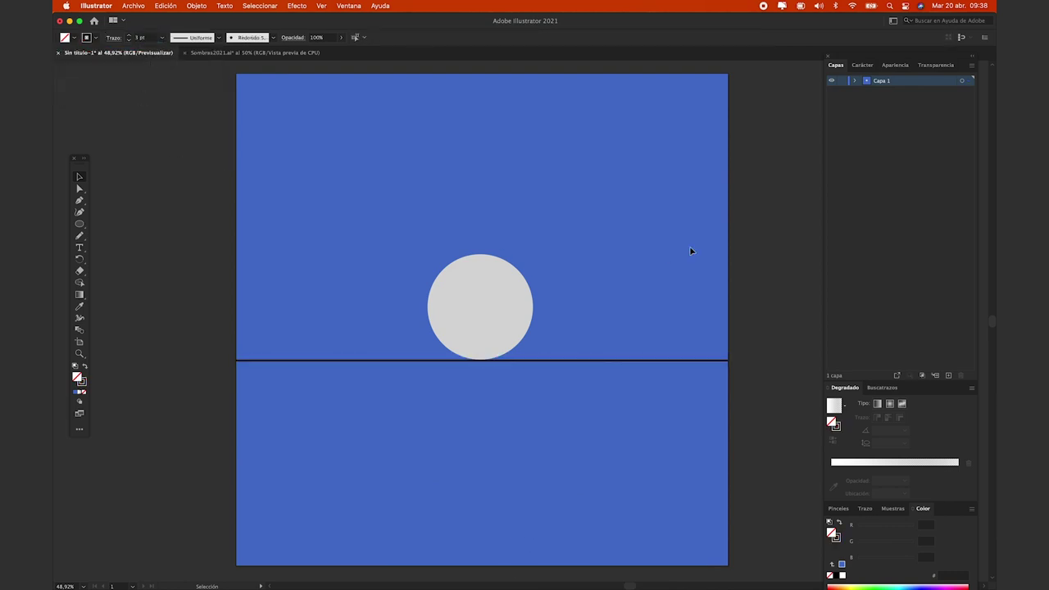
Copy the circle to the top right, shrink it, and fill it yellow as a sun
{"action": "mouse_move", "coordinate": [529, 309]}
{"action": "left_mouse_down", "text": "alt"}
{"action": "mouse_move", "coordinate": [703, 162]}
{"action": "mouse_move", "coordinate": [710, 133]}
{"action": "left_mouse_up", "text": "alt"}
{"action": "left_click_drag", "start_coordinate": [713, 188], "coordinate": [690, 172], "text": "alt+shift"}
{"action": "left_click", "coordinate": [840, 555]}
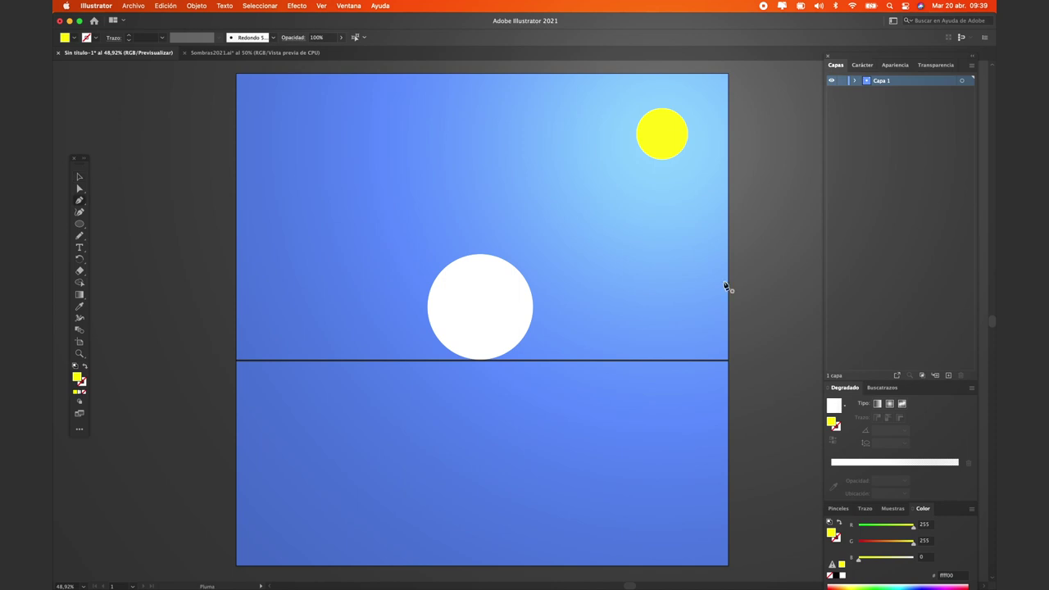
Draw two light rays extending down and left from the sun
{"action": "left_click", "coordinate": [685, 149]}
{"action": "left_click", "coordinate": [637, 236]}
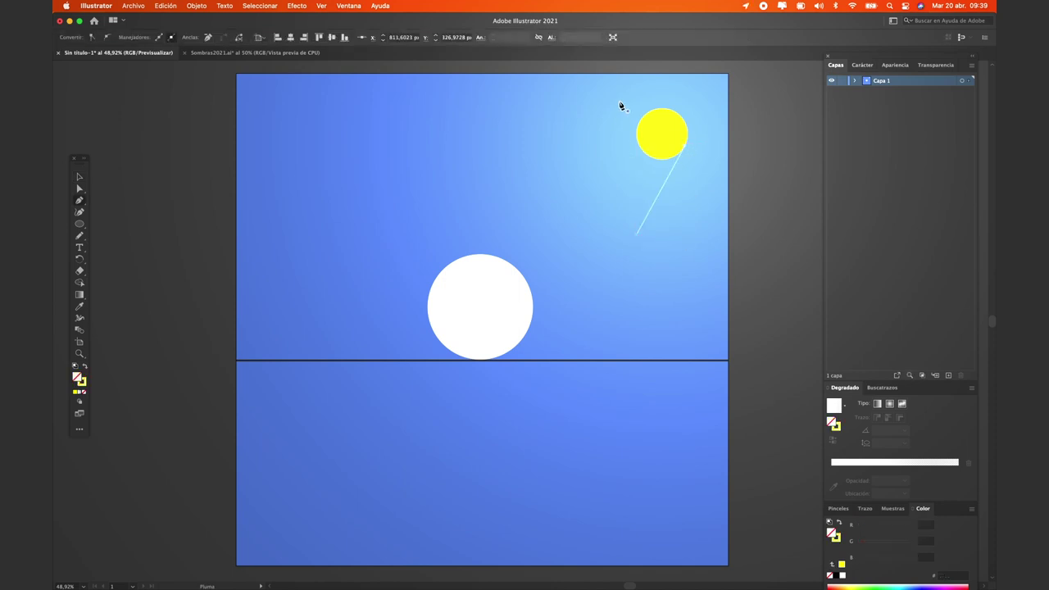
{"action": "left_click", "coordinate": [645, 116]}
{"action": "left_click", "coordinate": [552, 156]}
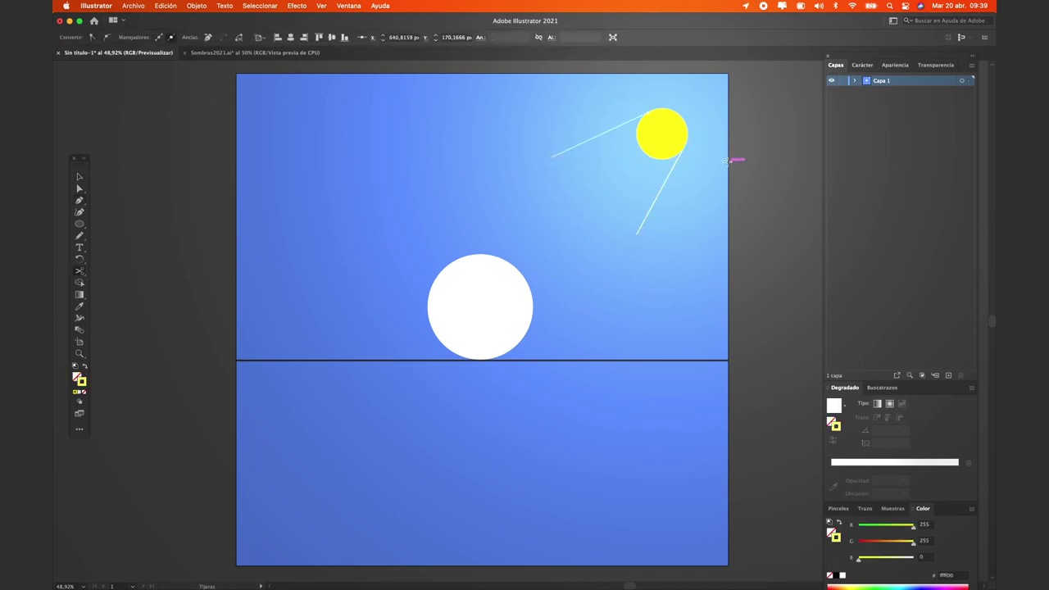
{"action": "key", "text": "v"}
{"action": "key", "text": "a"}
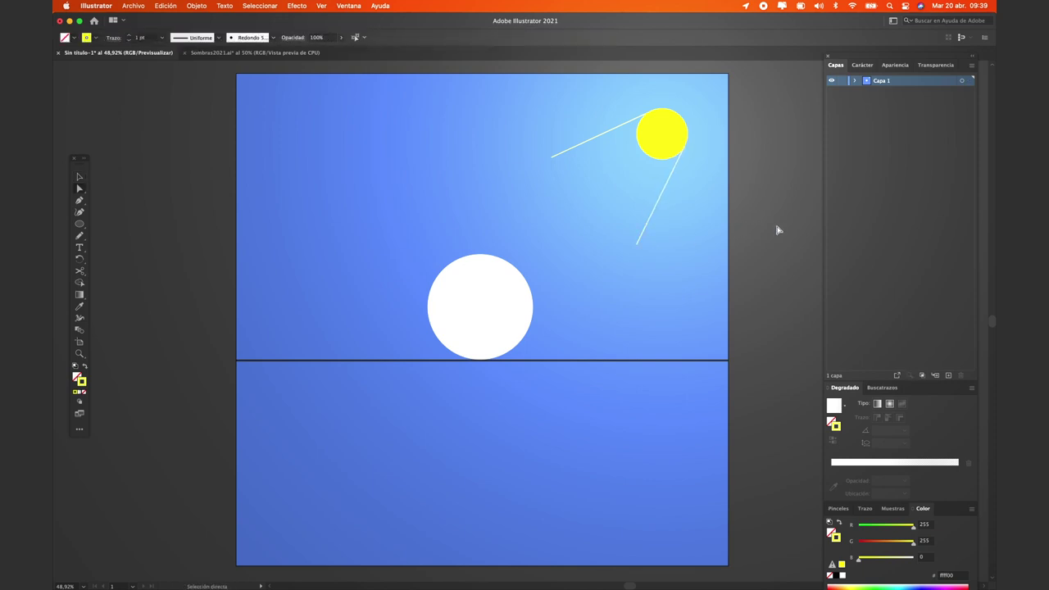
{"action": "left_click", "coordinate": [499, 322]}
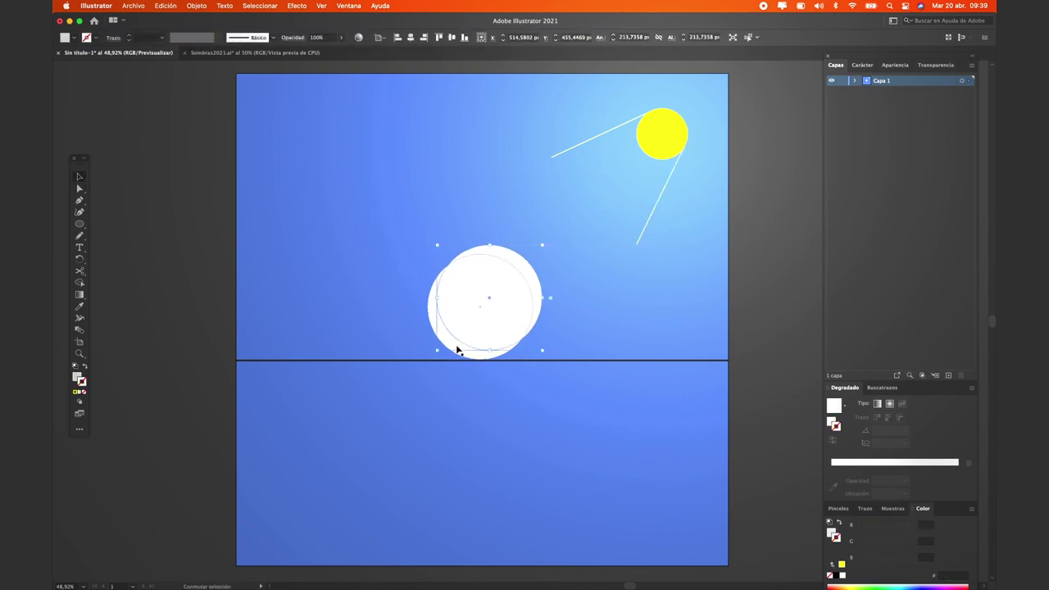
Overlap the copied circle onto the white circle using Pathfinder to form the grey shading
{"action": "left_click", "coordinate": [879, 387]}
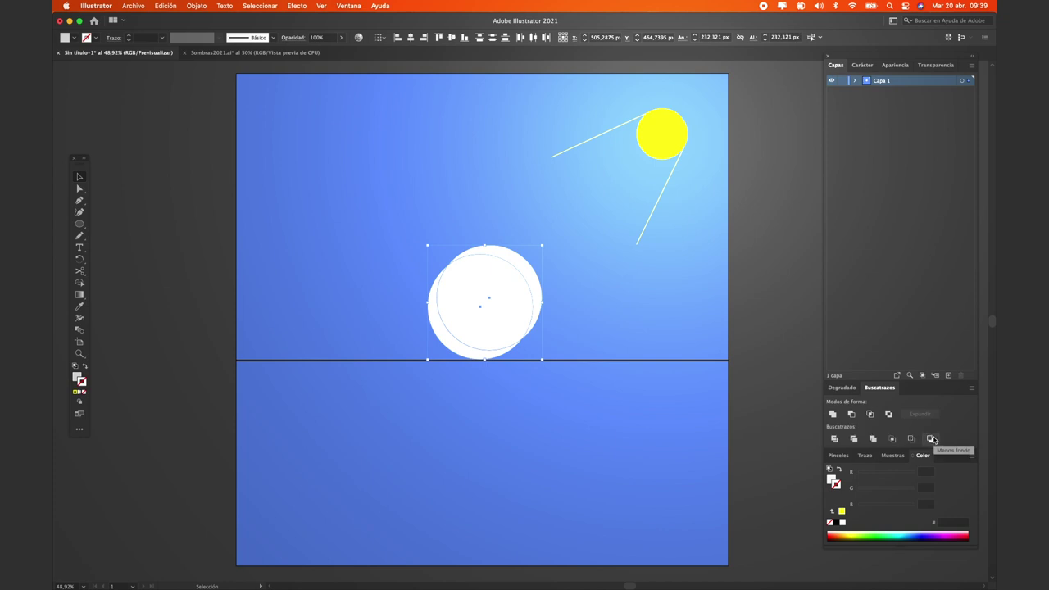
{"action": "left_click_drag", "start_coordinate": [515, 311], "coordinate": [514, 282]}
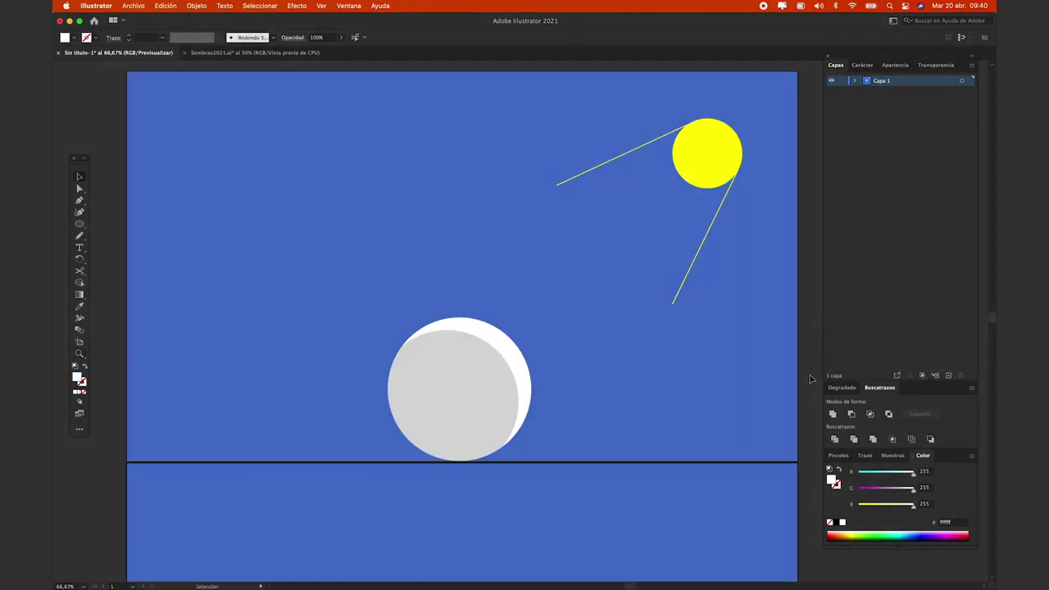
{"action": "left_click", "coordinate": [459, 392]}
{"action": "key", "text": "r"}
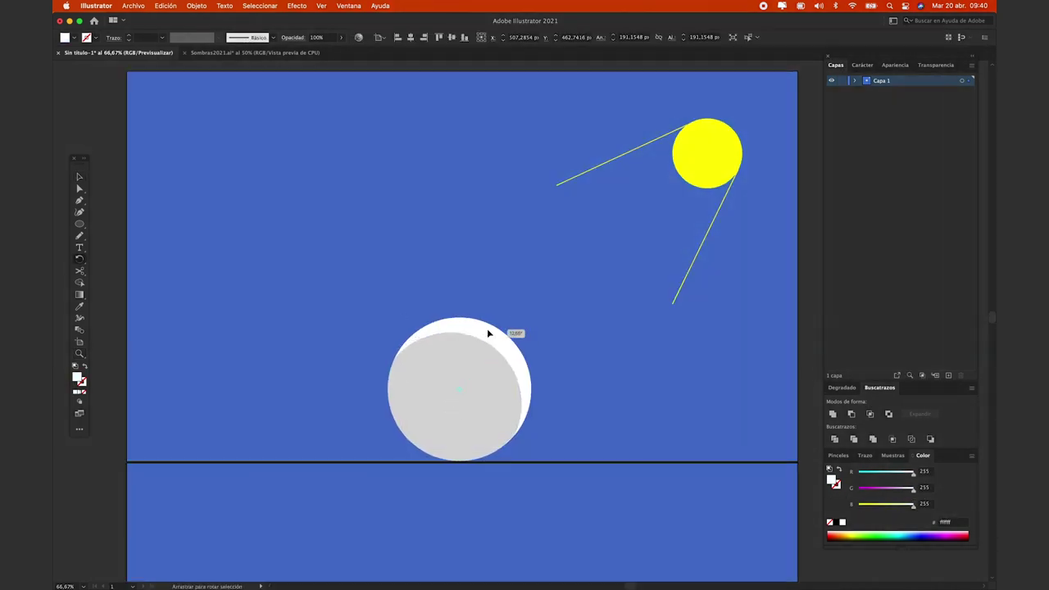
{"action": "key", "text": "v"}
{"action": "left_click", "coordinate": [807, 281]}
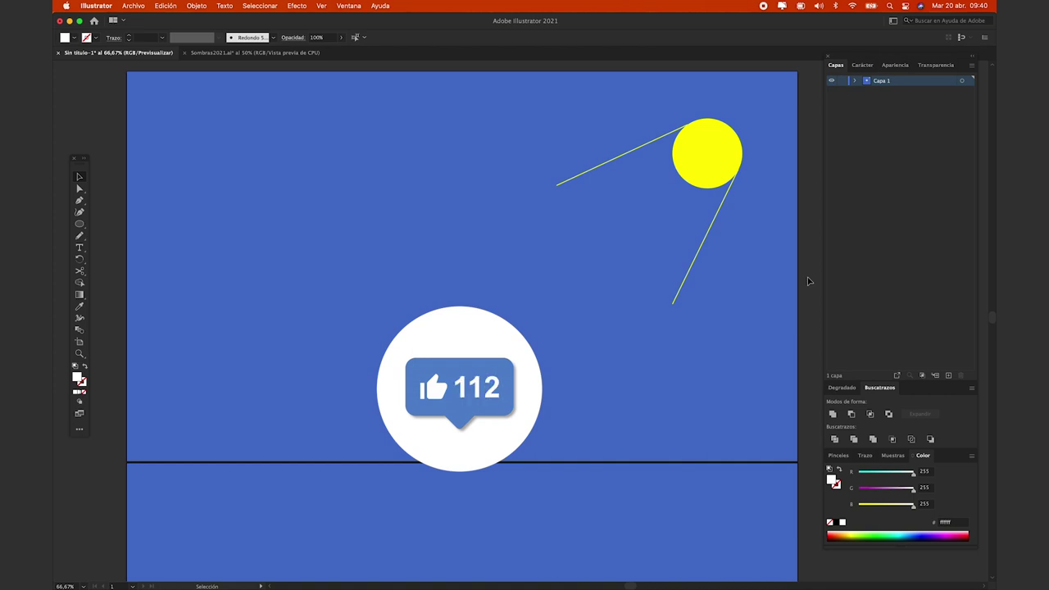
Rotate the sphere's grey bands into a slant
{"action": "left_click", "coordinate": [487, 343]}
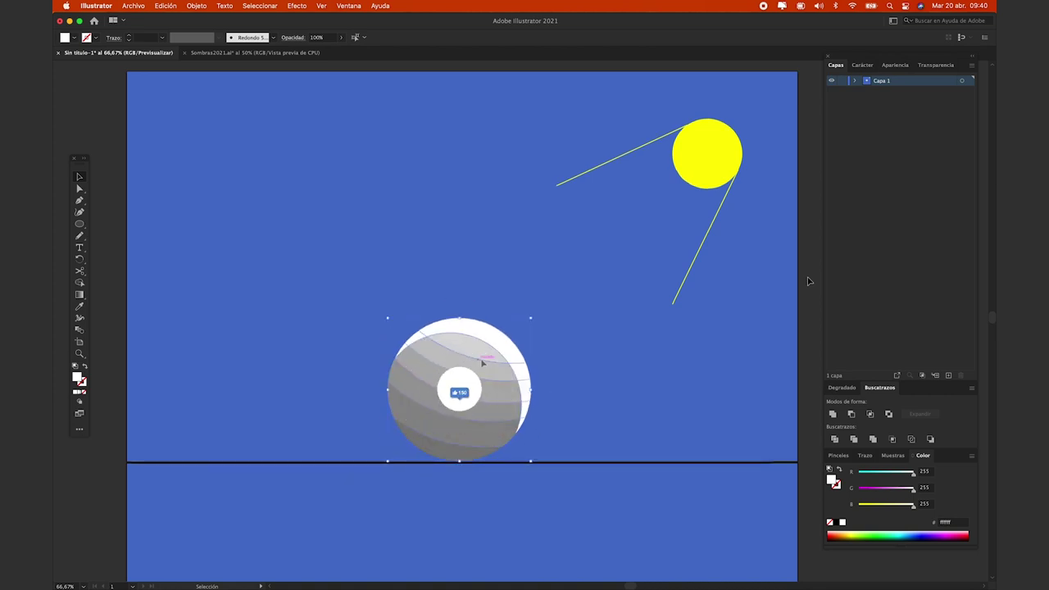
{"action": "left_click_drag", "start_coordinate": [487, 343], "coordinate": [486, 366]}
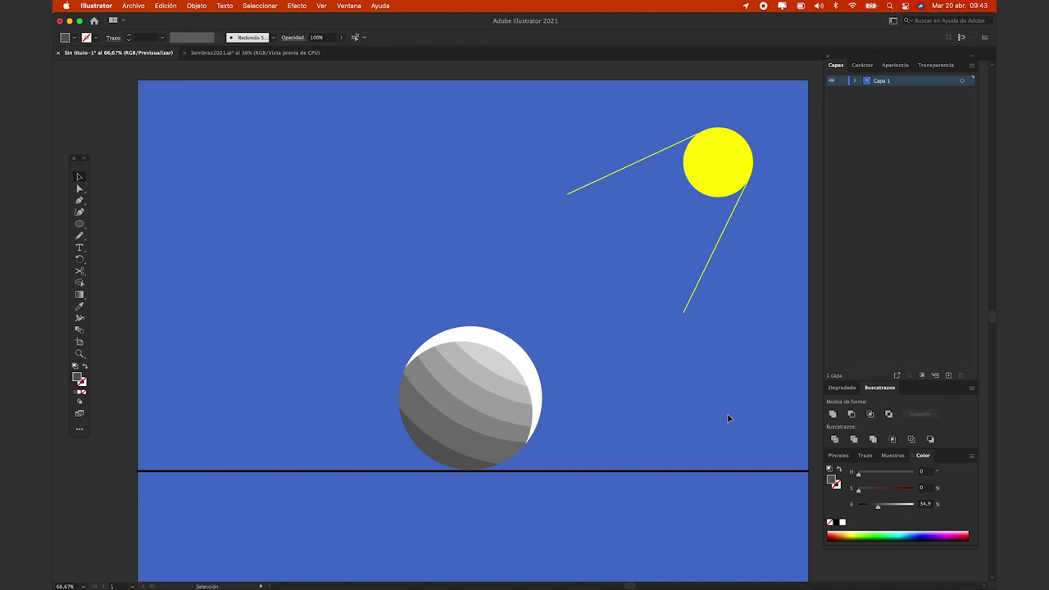
{"action": "scroll", "coordinate": [663, 418], "scroll_direction": "down", "scroll_amount": 5}
{"action": "scroll", "coordinate": [648, 355], "scroll_direction": "down", "scroll_amount": 1}
{"action": "scroll", "coordinate": [647, 348], "scroll_direction": "down", "scroll_amount": 1}
{"action": "left_click", "coordinate": [683, 366]}
Delete the horizon line and the lower and upper sun rays, then reselect the sphere
{"action": "key", "text": "Delete"}
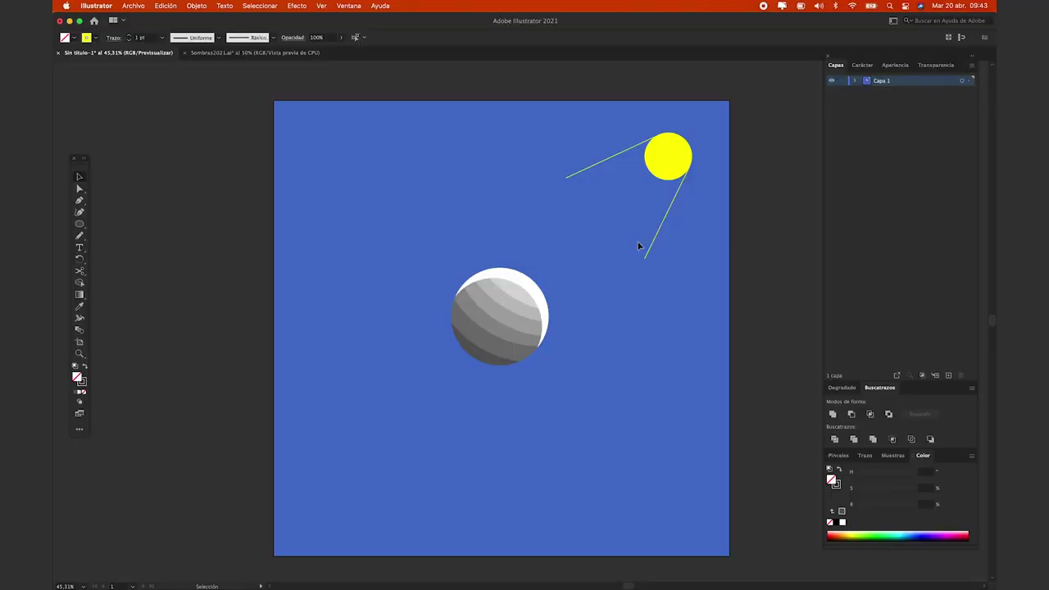
{"action": "left_click", "coordinate": [650, 247]}
{"action": "key", "text": "Delete"}
{"action": "left_click", "coordinate": [578, 168]}
{"action": "key", "text": "Delete"}
{"action": "key", "text": "v"}
{"action": "left_click", "coordinate": [515, 315]}
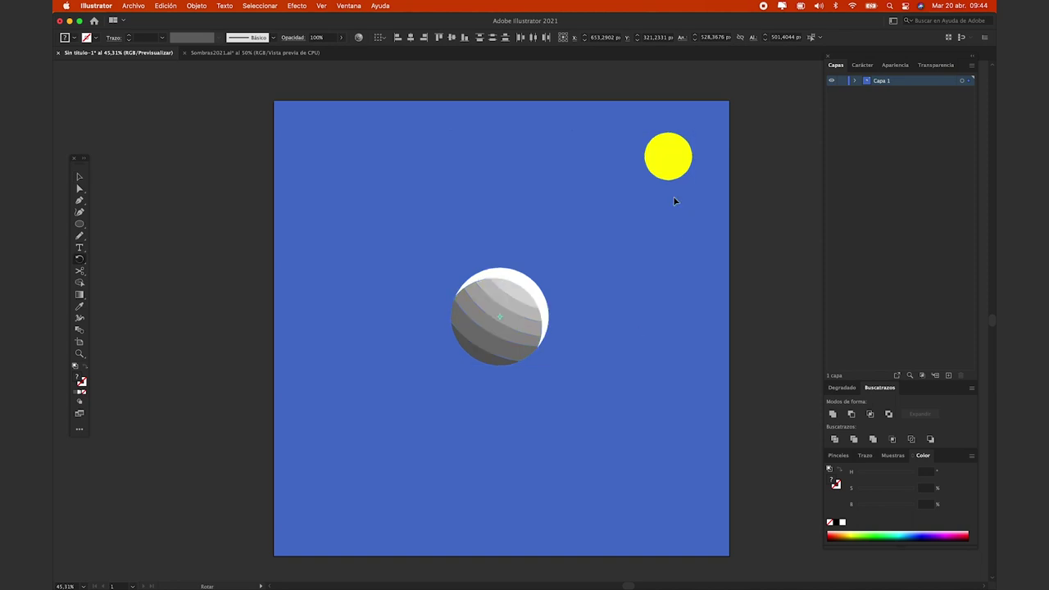
Swing the sun around below the sphere and back, then move the sphere left
{"action": "mouse_move", "coordinate": [697, 184]}
{"action": "left_mouse_down"}
{"action": "mouse_move", "coordinate": [495, 500]}
{"action": "mouse_move", "coordinate": [346, 179]}
{"action": "mouse_move", "coordinate": [541, 470]}
{"action": "left_mouse_up"}
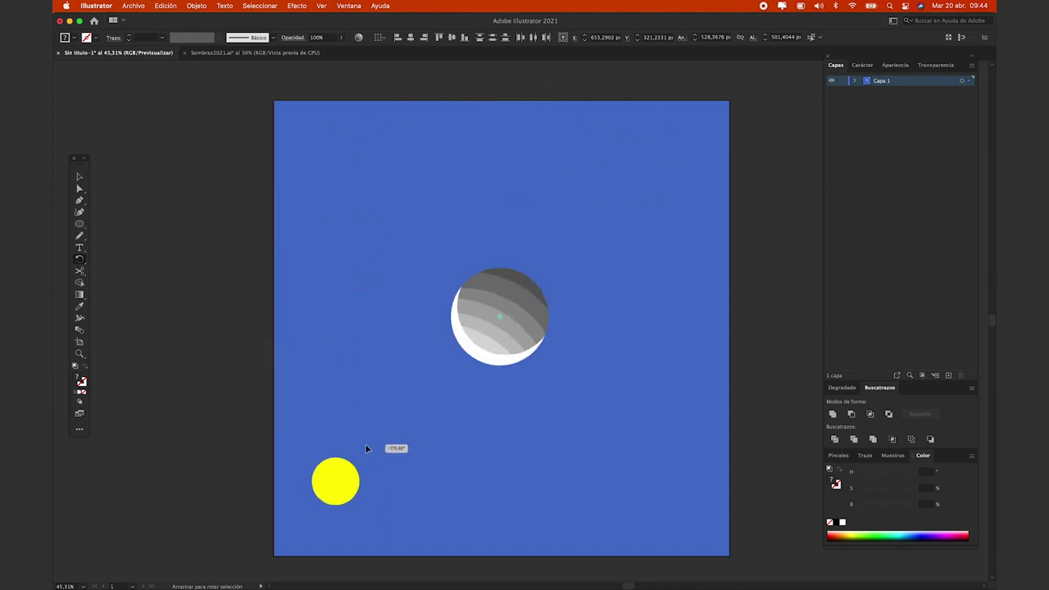
{"action": "left_click_drag", "start_coordinate": [541, 471], "coordinate": [665, 170]}
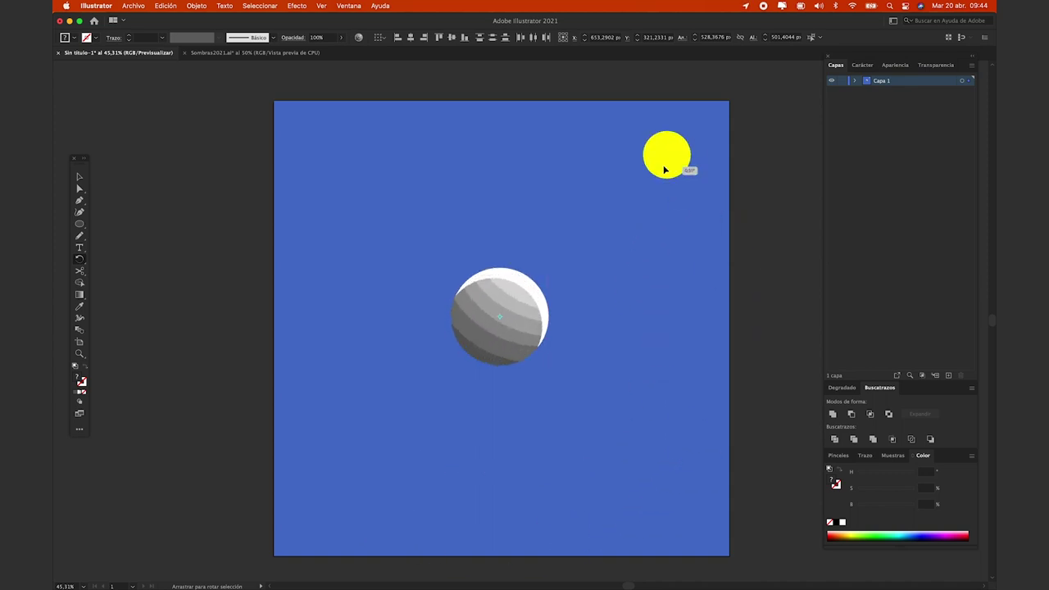
{"action": "left_click", "coordinate": [650, 250]}
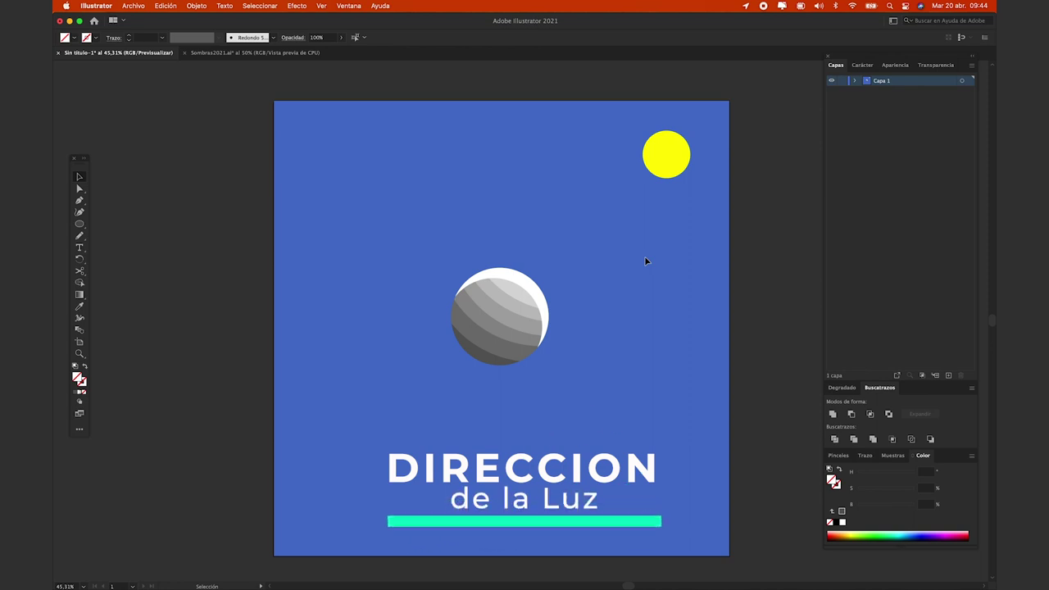
{"action": "left_click", "coordinate": [533, 338]}
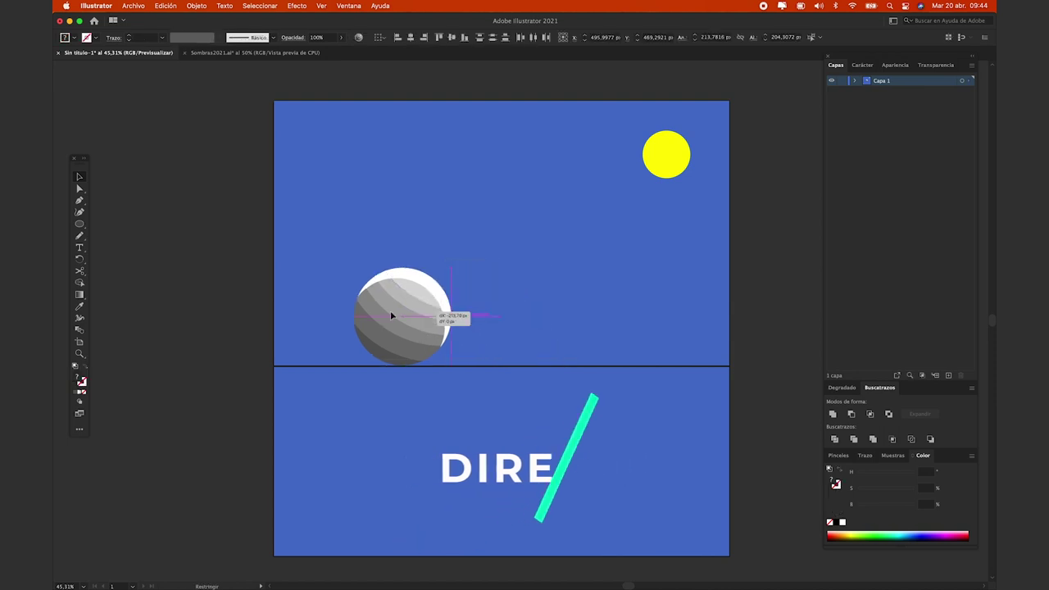
{"action": "left_click_drag", "start_coordinate": [518, 306], "coordinate": [392, 310]}
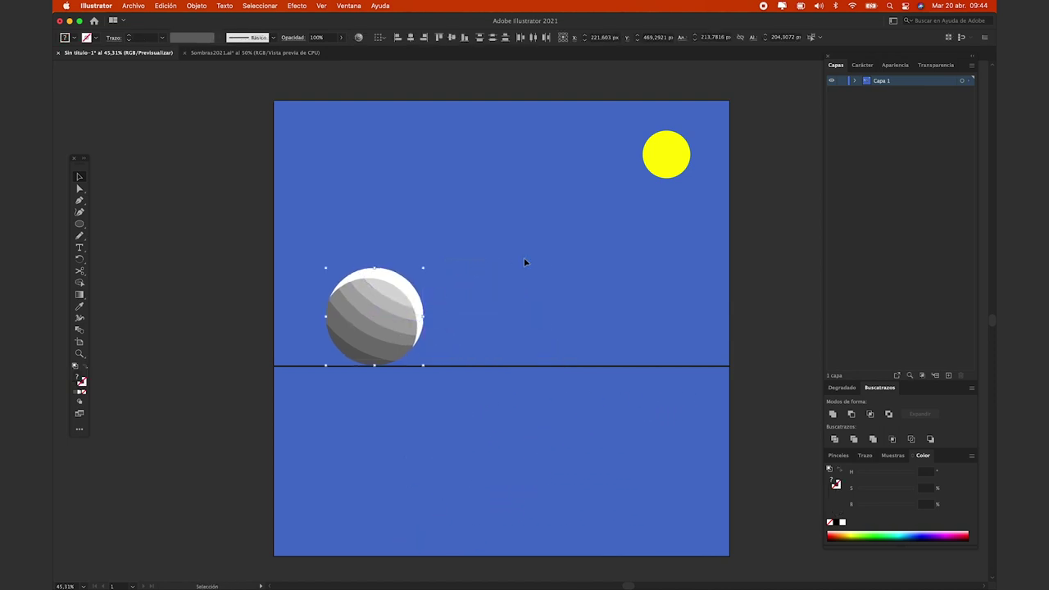
Draw rectangles forming the cube's faces and its grey shading bands
{"action": "key", "text": "m"}
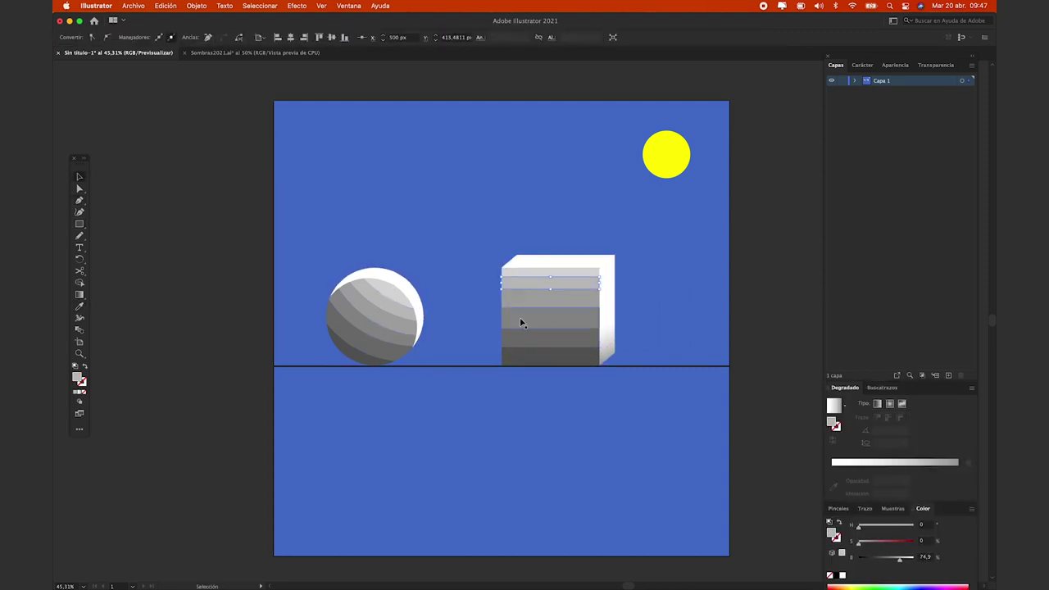
{"action": "left_click", "coordinate": [648, 352]}
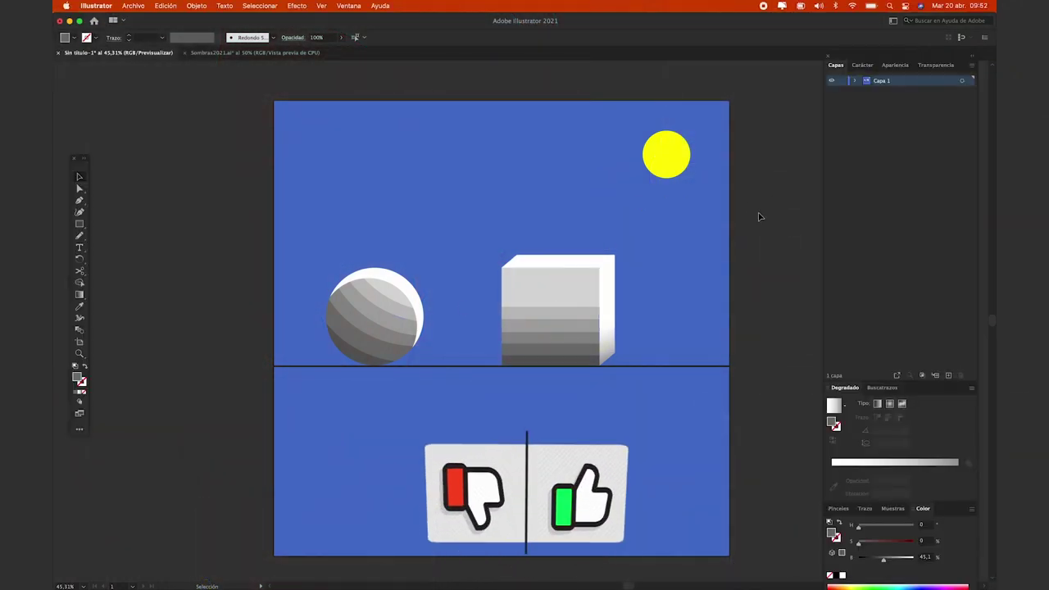
{"action": "left_click", "coordinate": [666, 154]}
{"action": "left_click", "coordinate": [763, 179]}
Paint a yellow light-direction arrow from the sun toward the cube
{"action": "key", "text": "b"}
{"action": "mouse_move", "coordinate": [630, 183]}
{"action": "left_mouse_down"}
{"action": "mouse_move", "coordinate": [608, 214]}
{"action": "mouse_move", "coordinate": [625, 208]}
{"action": "left_mouse_up"}
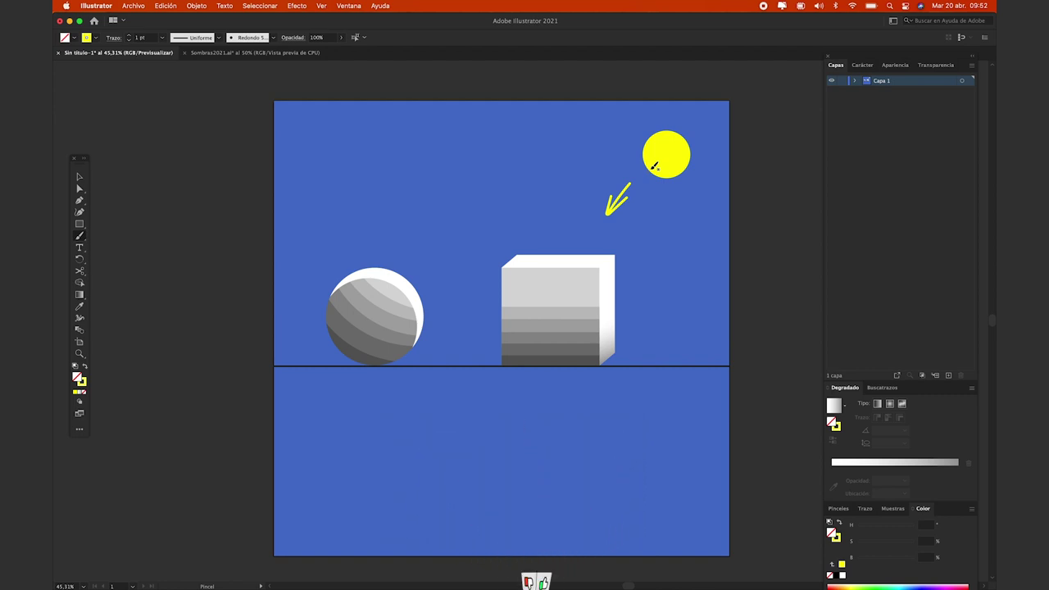
{"action": "key", "text": "v"}
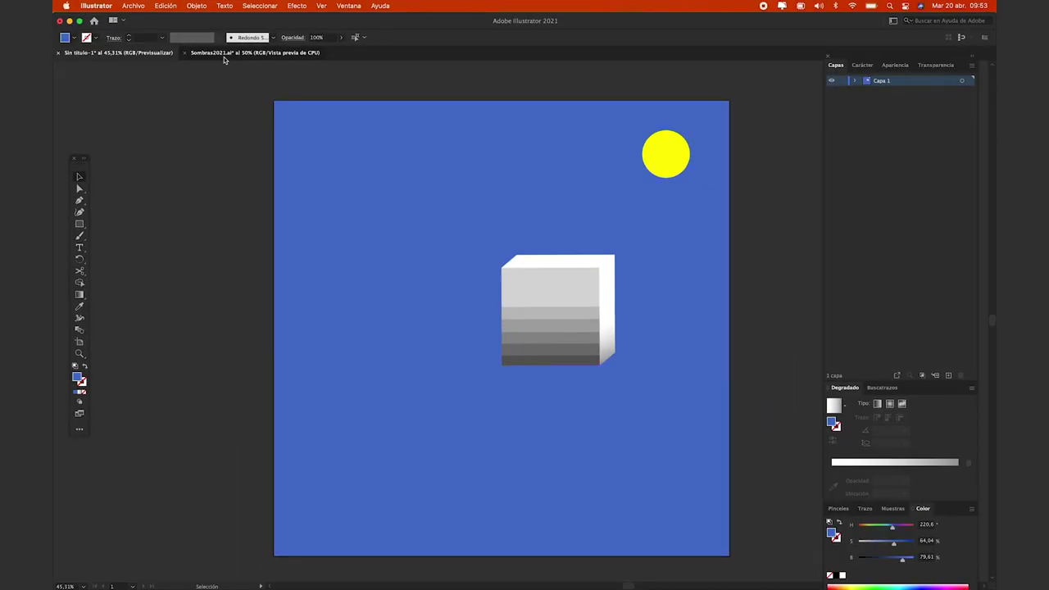
In Sombras2021.ai, paint a yellow stroke down the head's right side to the jaw
{"action": "left_click", "coordinate": [224, 53]}
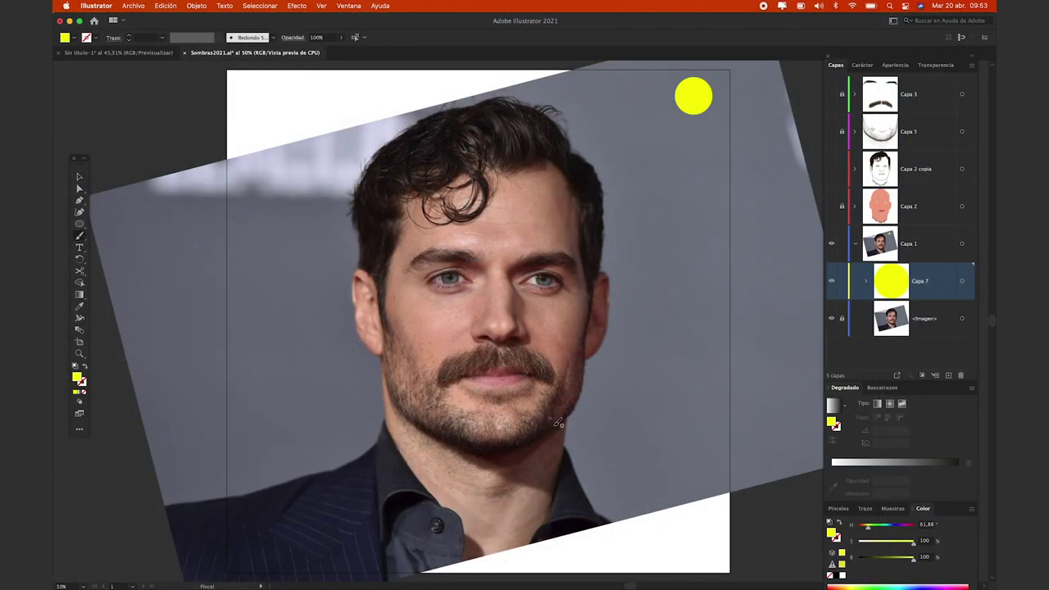
{"action": "left_click_drag", "start_coordinate": [557, 187], "coordinate": [582, 353]}
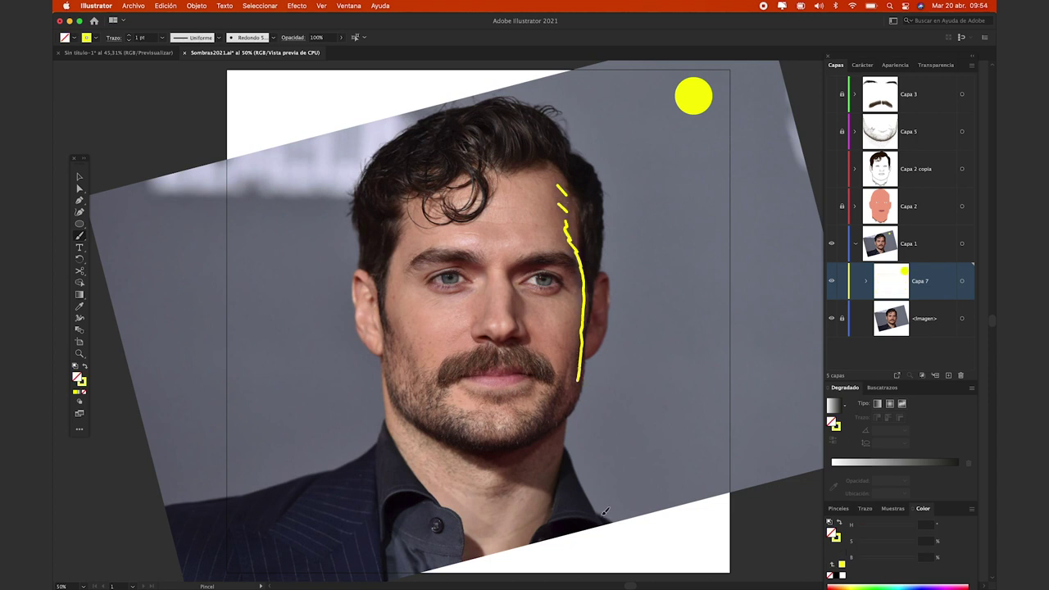
{"action": "left_click_drag", "start_coordinate": [567, 393], "coordinate": [565, 407]}
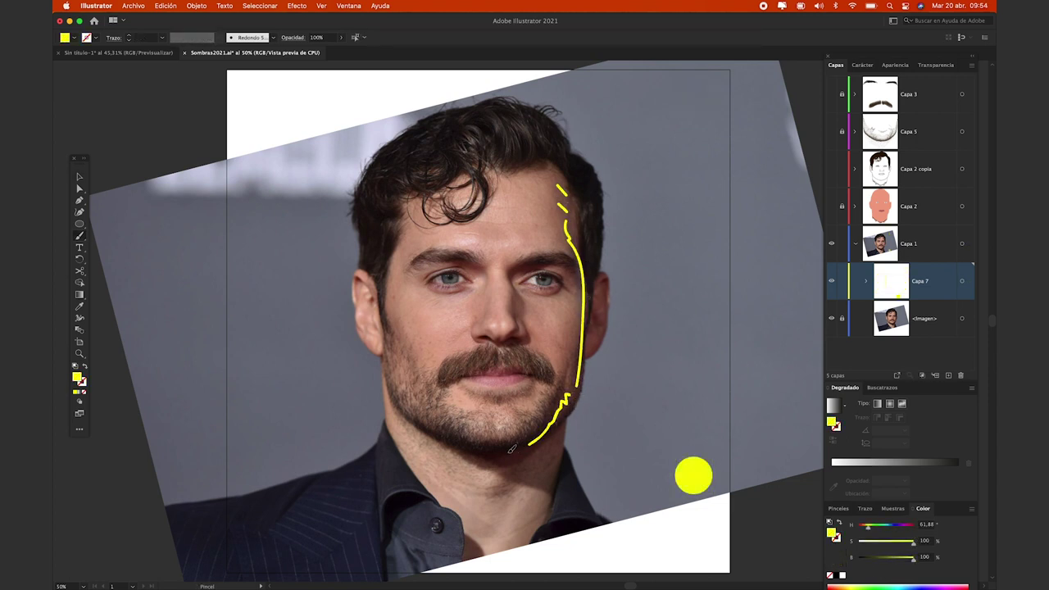
{"action": "left_click_drag", "start_coordinate": [512, 448], "coordinate": [504, 451]}
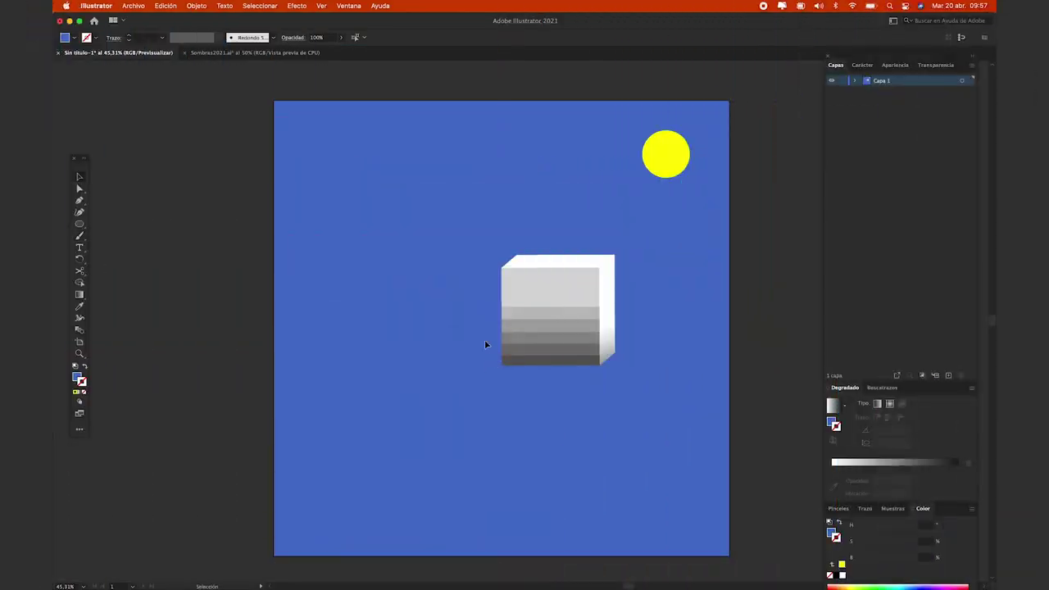
Bring back the striped sphere and horizon line, and lock the line in place
{"action": "key", "text": "ctrl+v"}
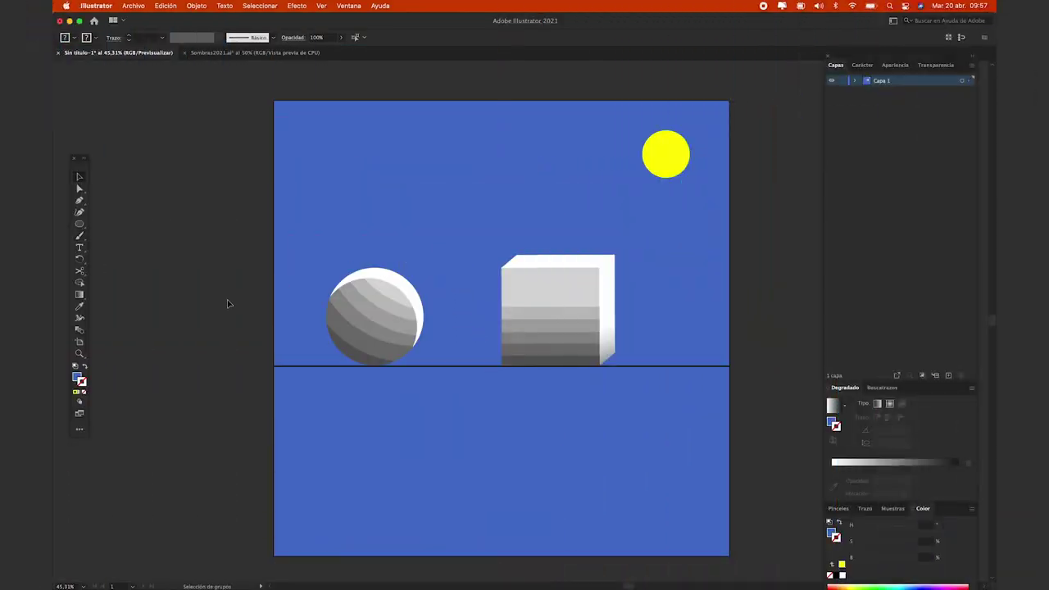
{"action": "left_click_drag", "start_coordinate": [245, 357], "coordinate": [288, 383]}
{"action": "key", "text": "Delete"}
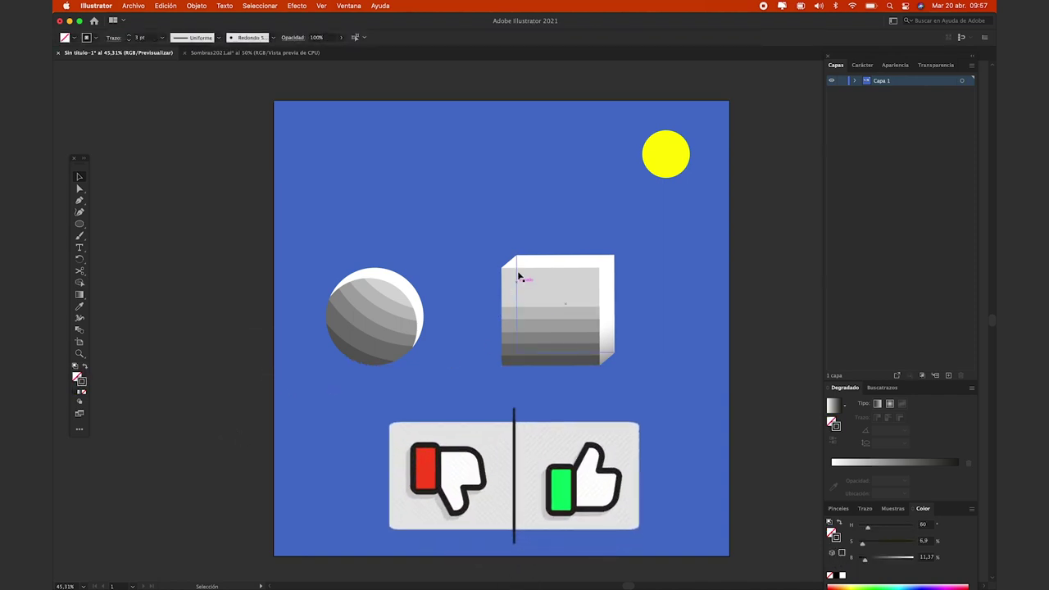
{"action": "left_click", "coordinate": [549, 260]}
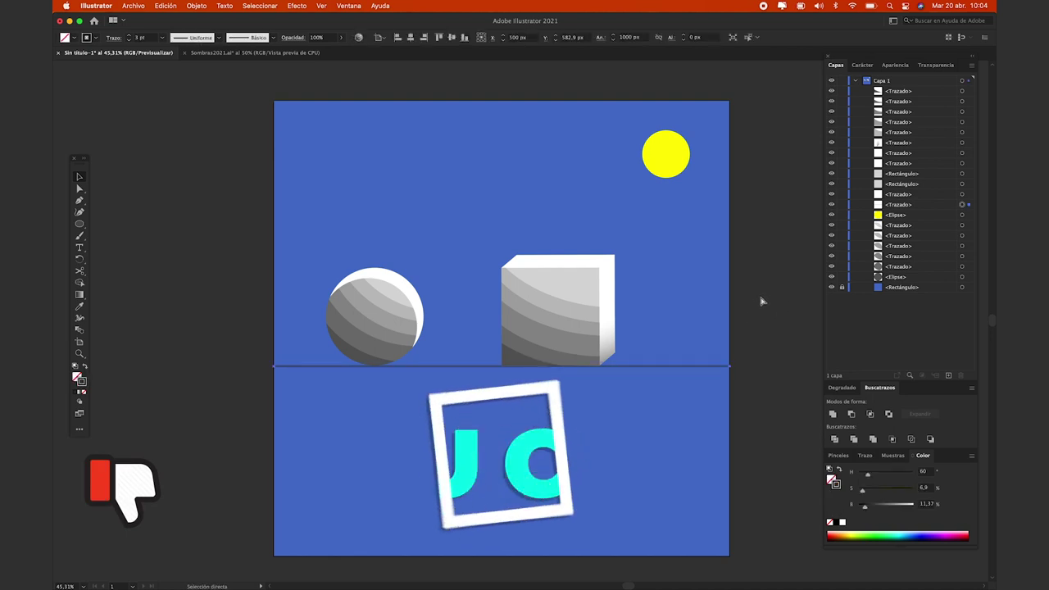
{"action": "key", "text": "super+2"}
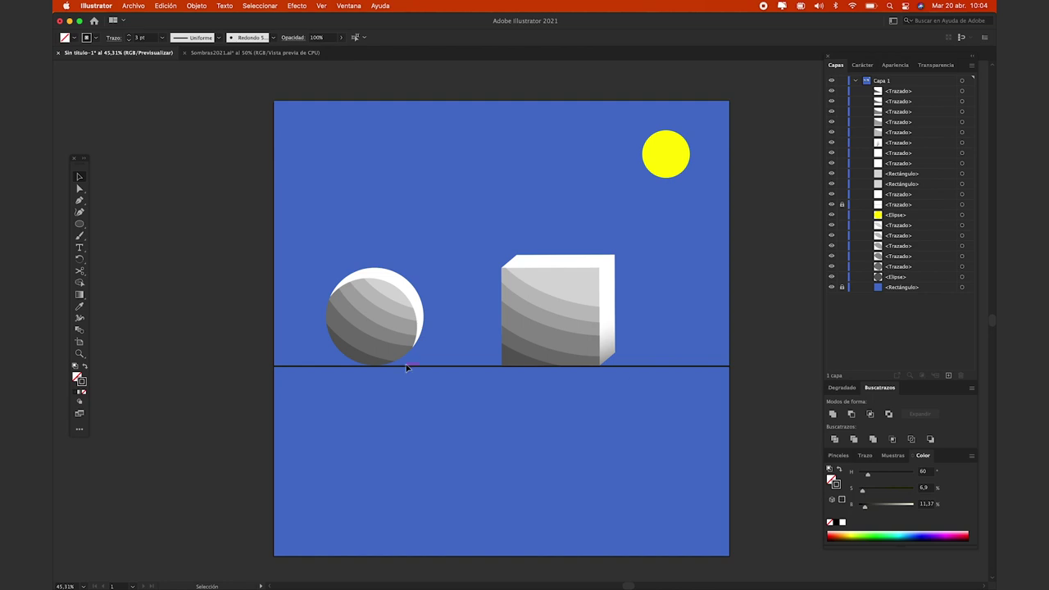
Shift the cube about 64 px left and start a triangle path on the horizon
{"action": "left_click_drag", "start_coordinate": [561, 312], "coordinate": [509, 311]}
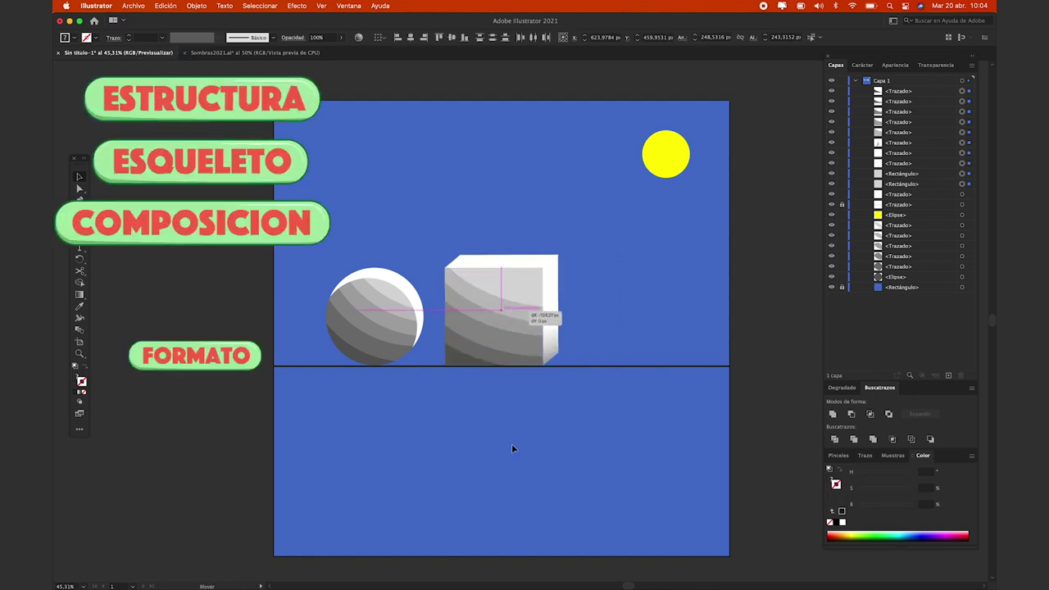
{"action": "left_click", "coordinate": [526, 456]}
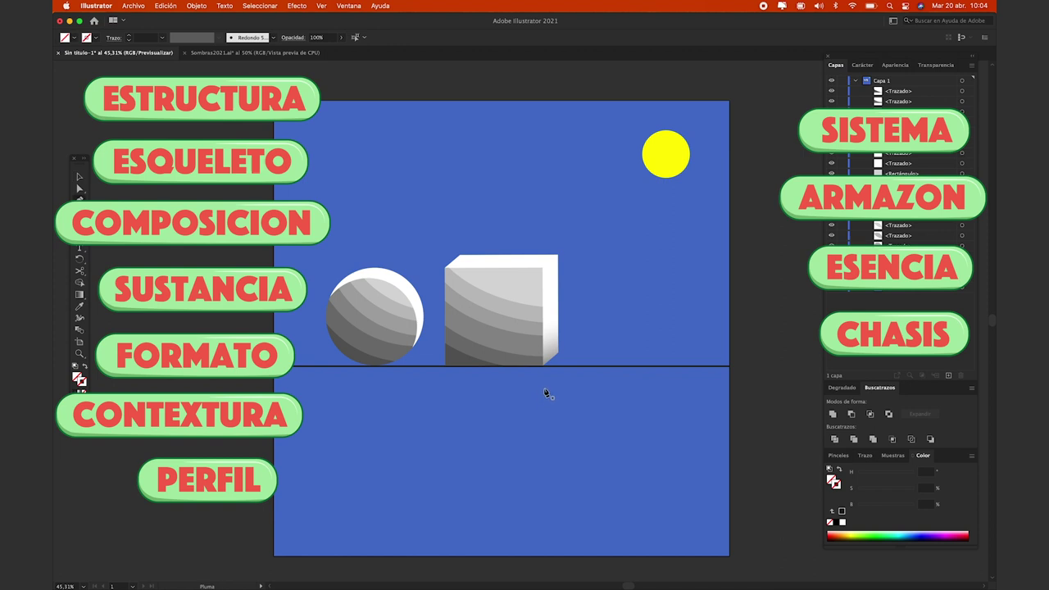
{"action": "left_click", "coordinate": [599, 371]}
{"action": "left_click", "coordinate": [660, 255]}
{"action": "left_click", "coordinate": [710, 370]}
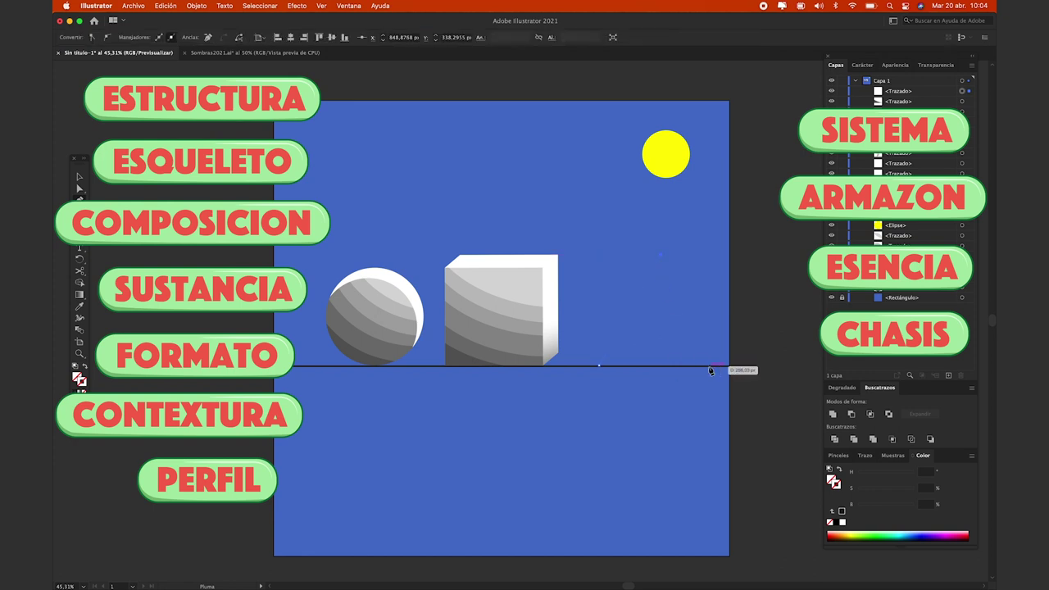
Close the triangle and give it the cube's light grey fill
{"action": "left_click", "coordinate": [599, 368]}
{"action": "key", "text": "i"}
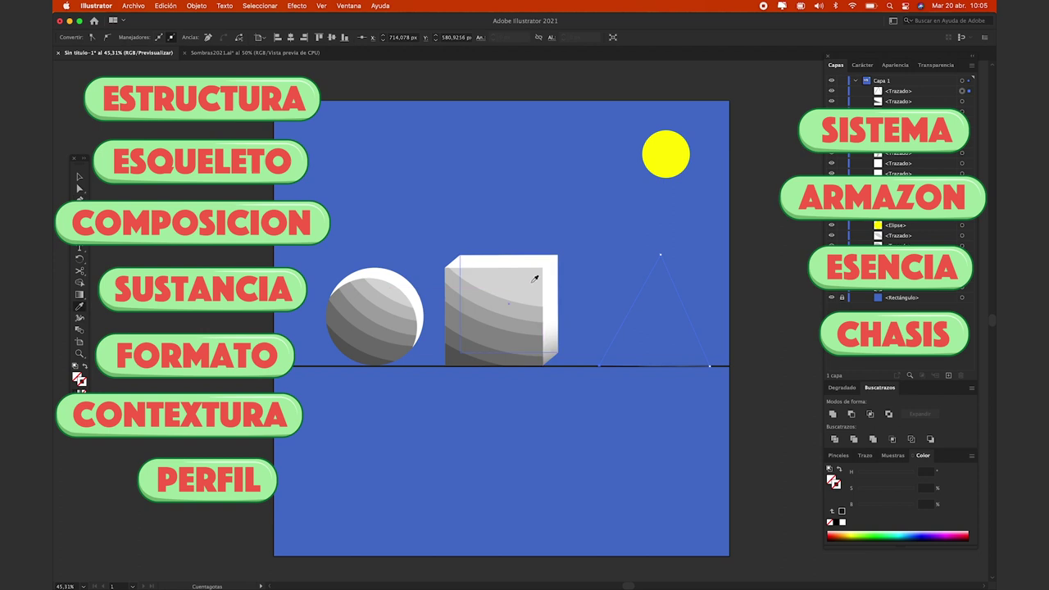
{"action": "left_click", "coordinate": [533, 281]}
{"action": "key", "text": "v"}
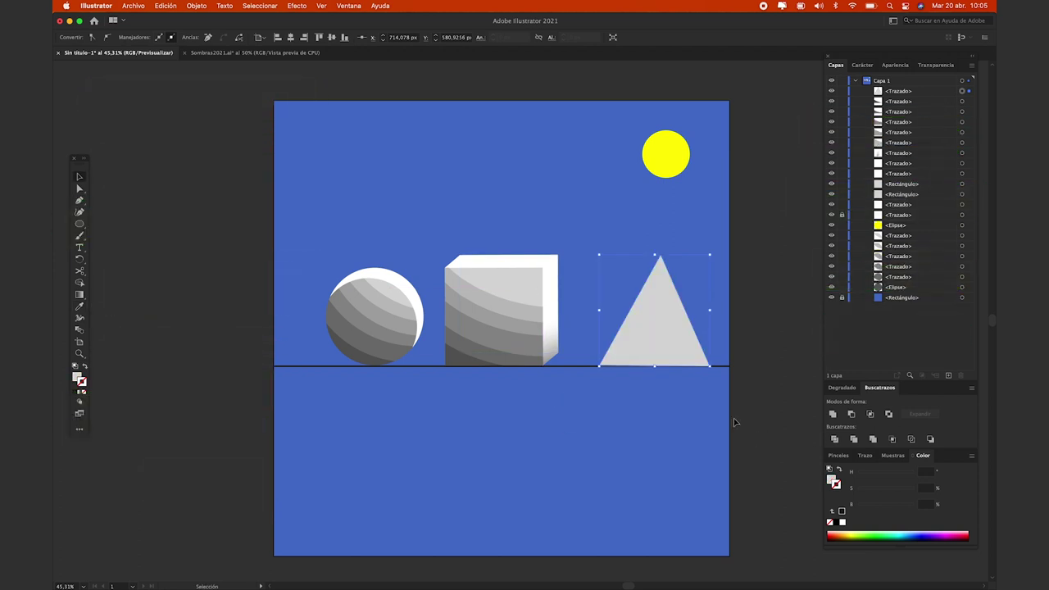
{"action": "left_click", "coordinate": [682, 390]}
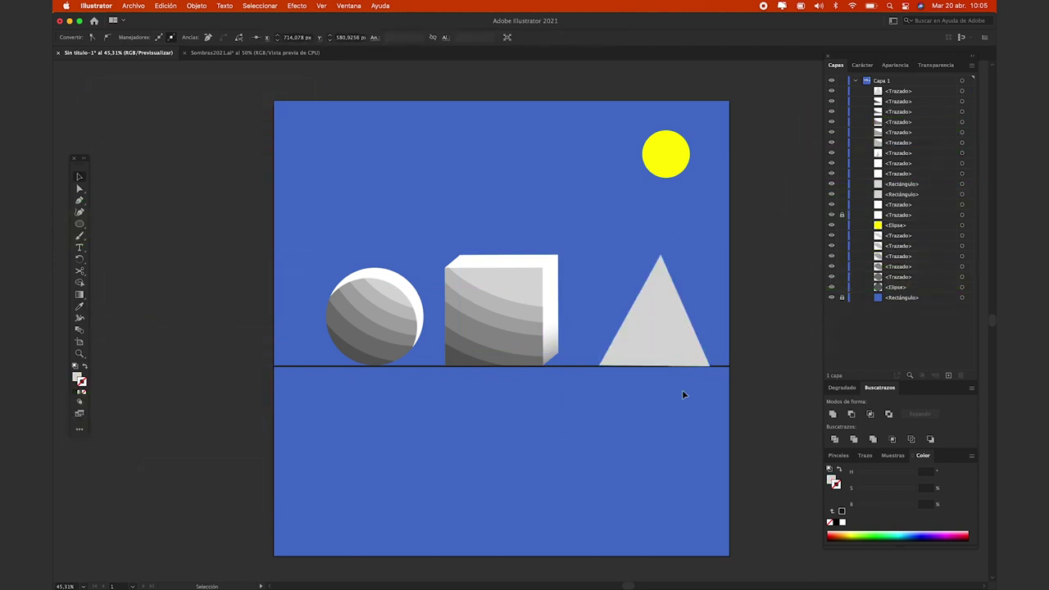
Nudge the triangle's apex point slightly to the left
{"action": "key", "text": "a"}
{"action": "left_click", "coordinate": [670, 279]}
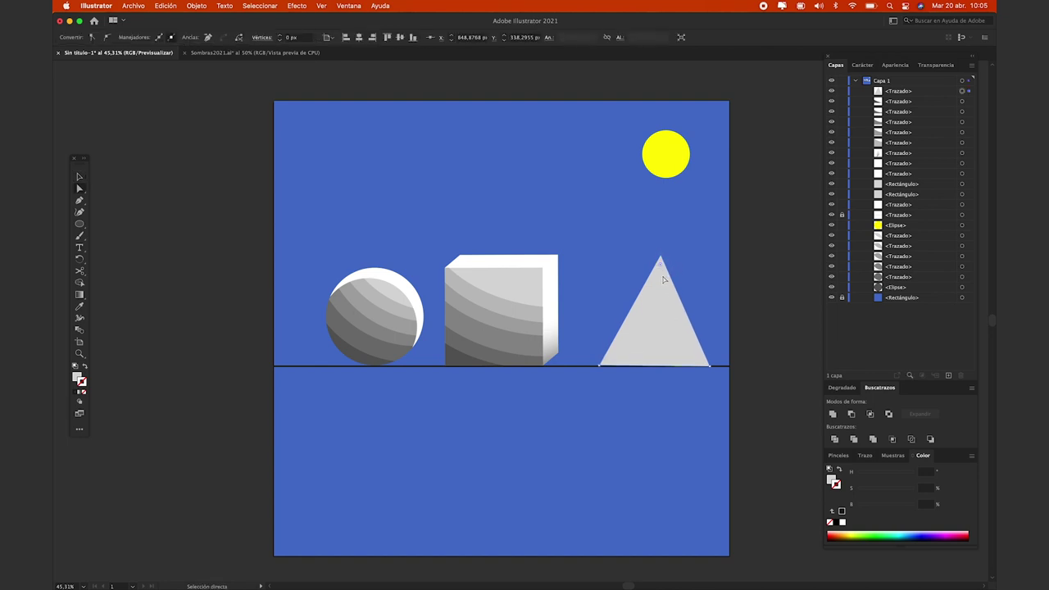
{"action": "key", "text": "shift+Left"}
{"action": "left_click", "coordinate": [752, 266]}
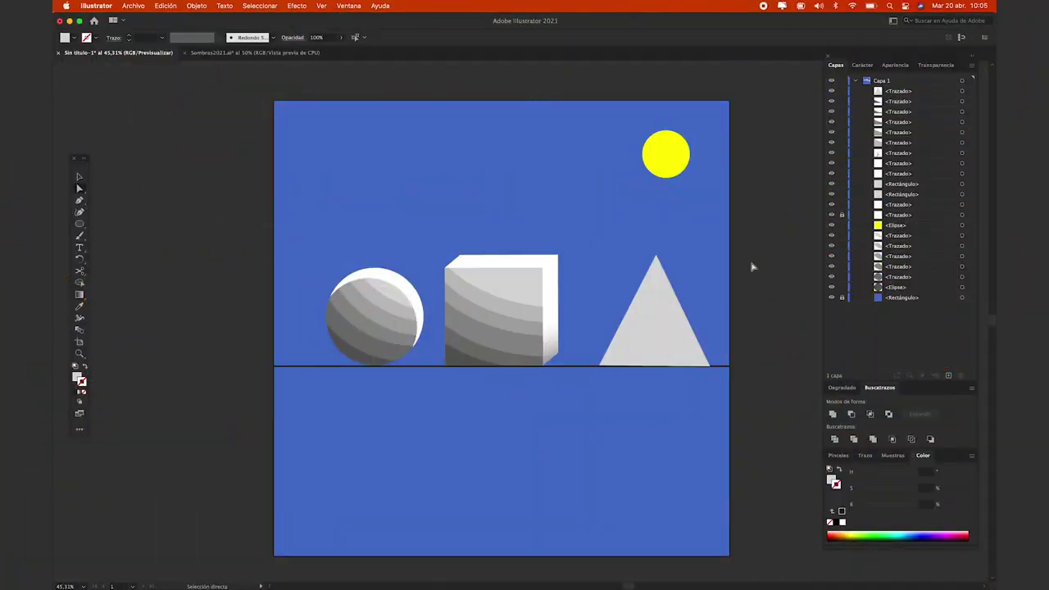
Draw a vertical line on the cube face and repeat evenly spaced copies across it
{"action": "key", "text": "p"}
{"action": "left_click", "coordinate": [456, 367]}
{"action": "left_click", "coordinate": [457, 268]}
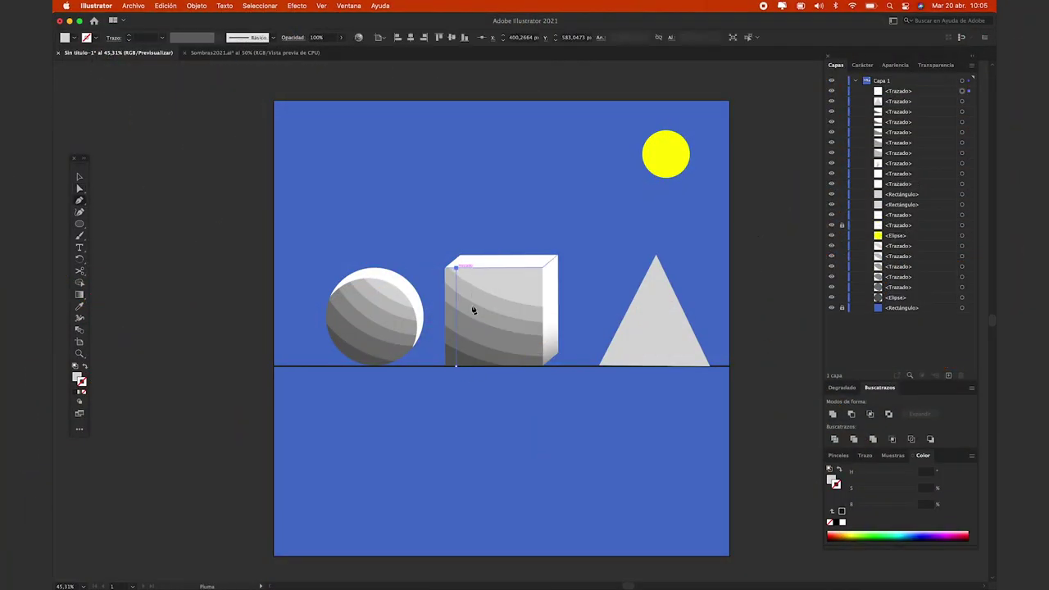
{"action": "left_click", "coordinate": [477, 268]}
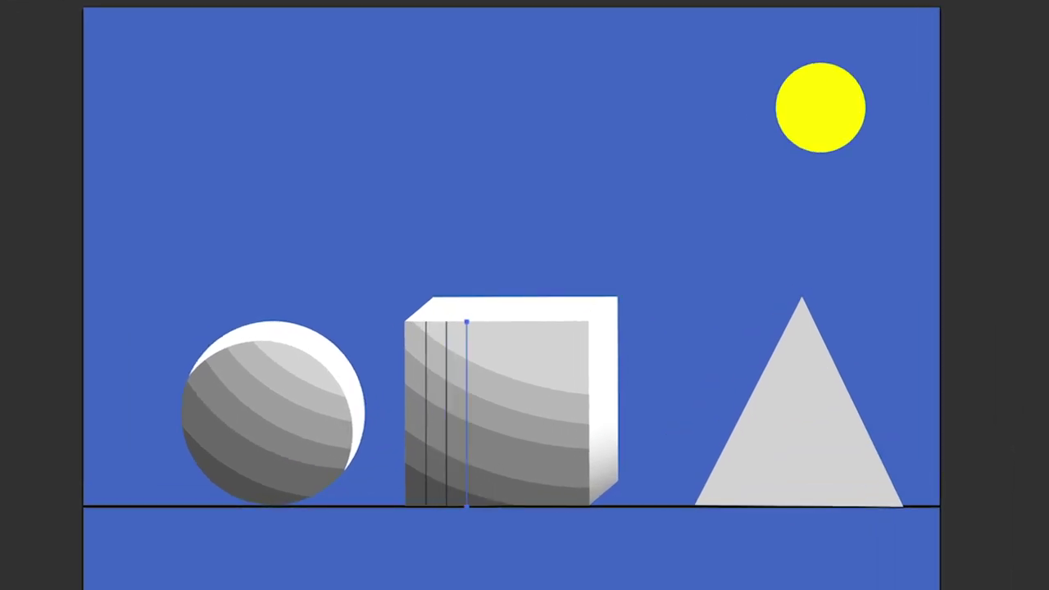
{"action": "key", "text": "ctrl+d"}
{"action": "key", "text": "ctrl+d"}
{"action": "key", "text": "ctrl+d"}
{"action": "key", "text": "ctrl+d"}
{"action": "key", "text": "ctrl+d"}
{"action": "key", "text": "ctrl+d"}
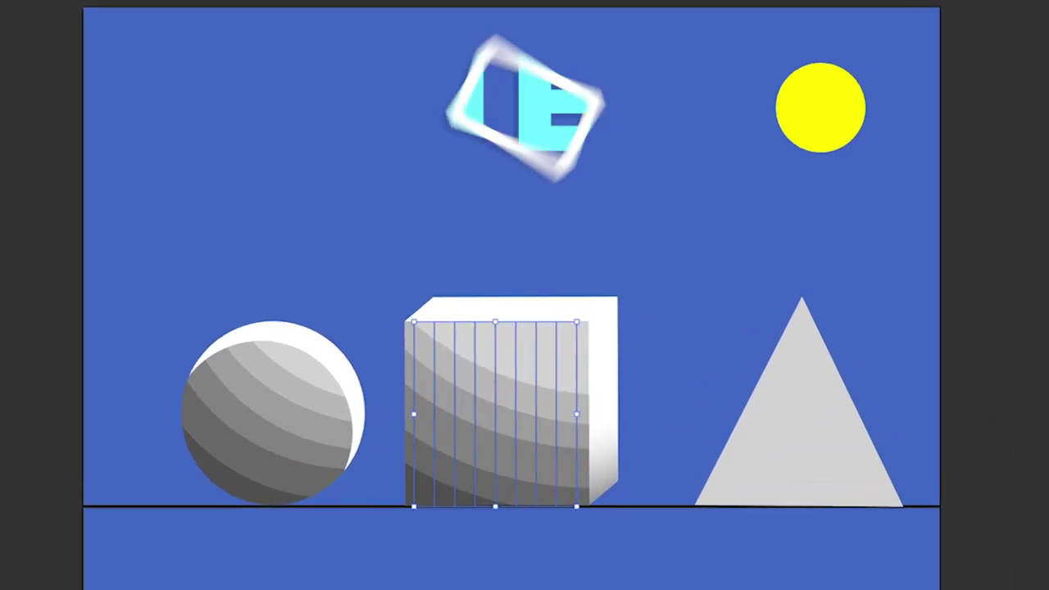
{"action": "left_click", "coordinate": [579, 500]}
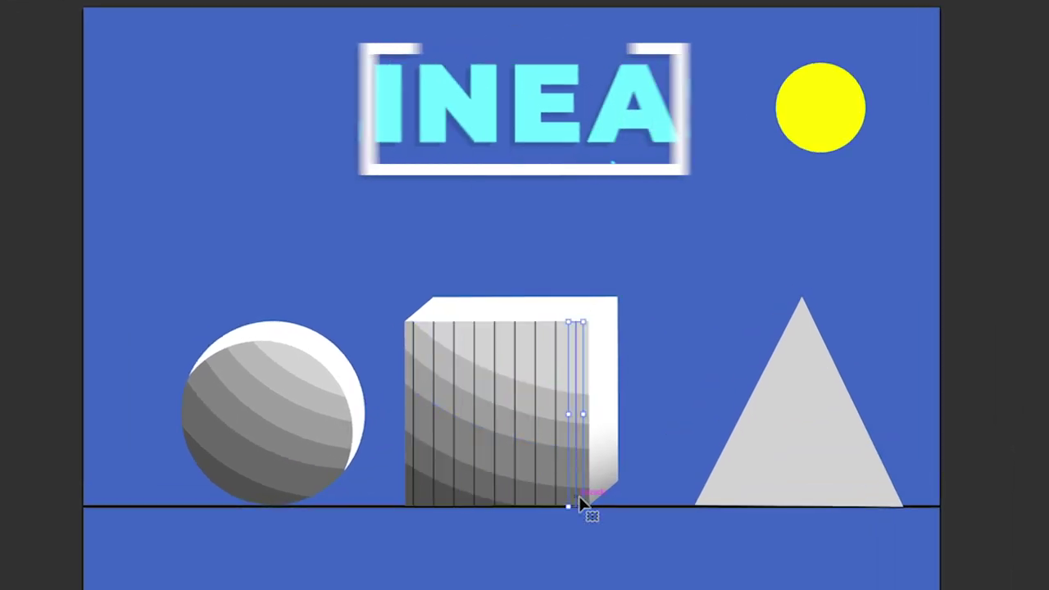
{"action": "left_click", "coordinate": [587, 550]}
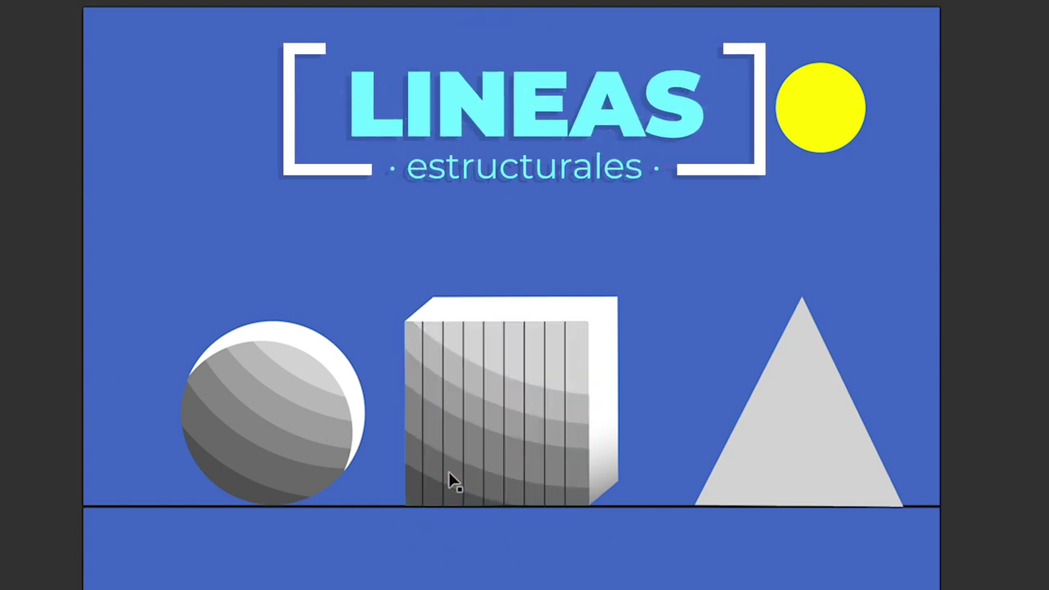
Rotate a copy of the vertical lines to run horizontally, completing the grid
{"action": "left_click_drag", "start_coordinate": [451, 571], "coordinate": [573, 316]}
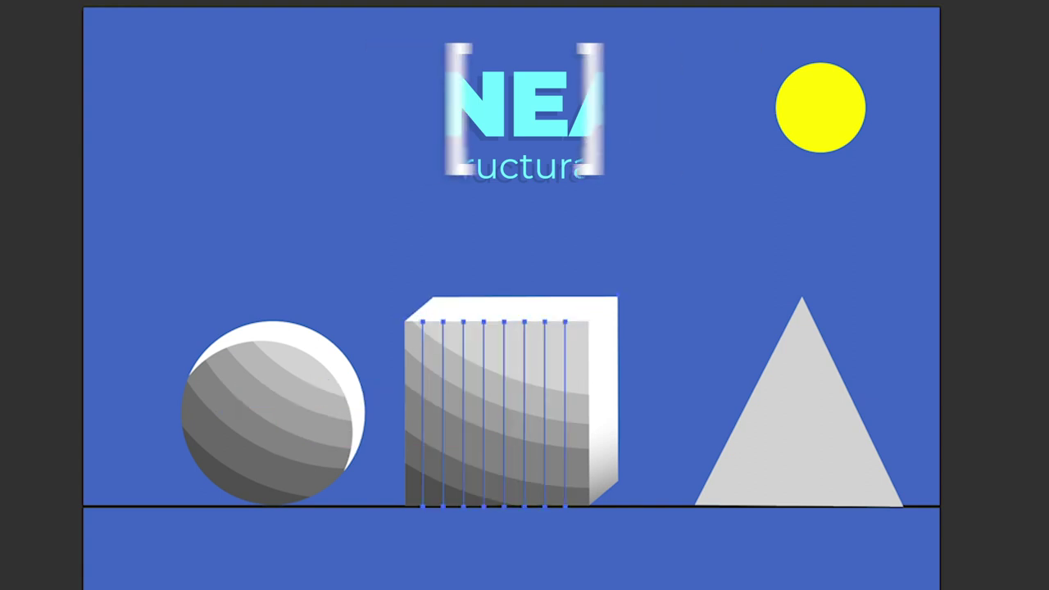
{"action": "mouse_move", "coordinate": [577, 312]}
{"action": "left_mouse_down"}
{"action": "mouse_move", "coordinate": [460, 311]}
{"action": "mouse_move", "coordinate": [431, 363]}
{"action": "left_mouse_up"}
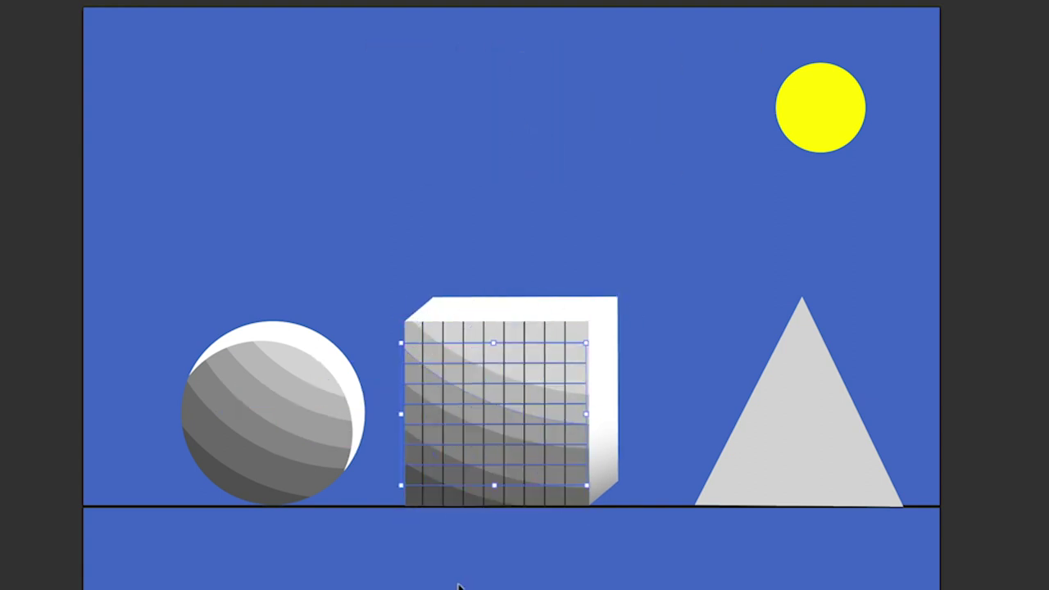
{"action": "key", "text": "ctrl+shift+a"}
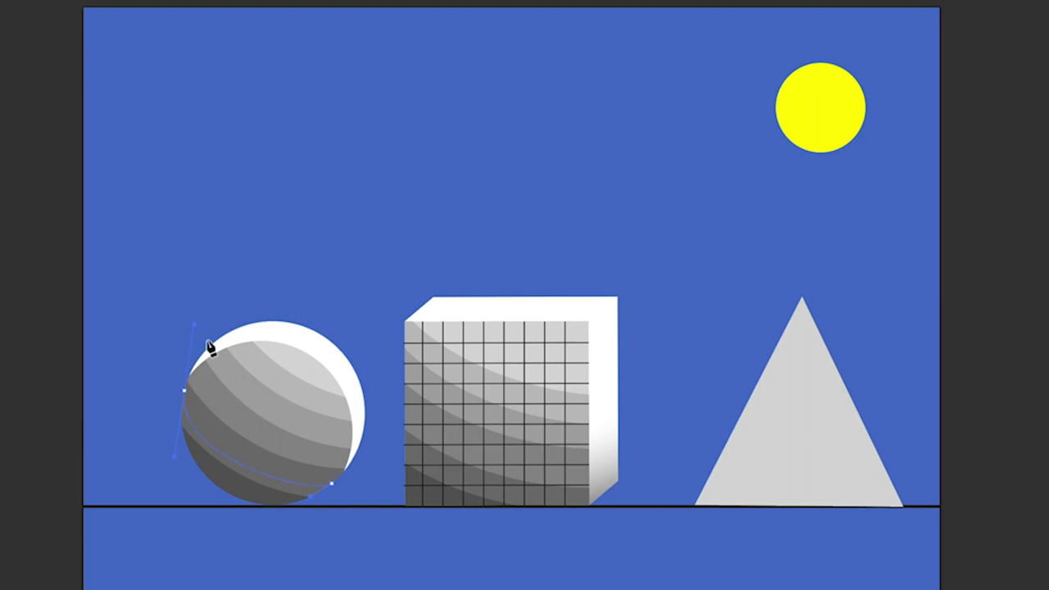
Draw curved black Pen paths across the sphere like a globe's meridians and parallels
{"action": "left_click", "coordinate": [345, 469]}
{"action": "left_click_drag", "start_coordinate": [192, 367], "coordinate": [197, 311]}
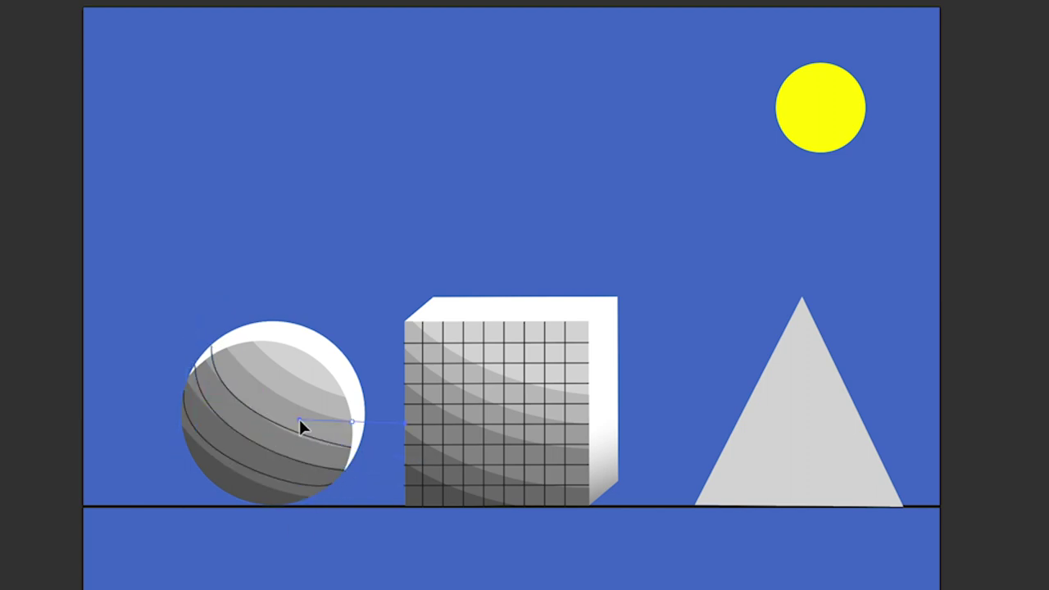
{"action": "left_click", "coordinate": [363, 392]}
{"action": "left_click_drag", "start_coordinate": [259, 323], "coordinate": [242, 287]}
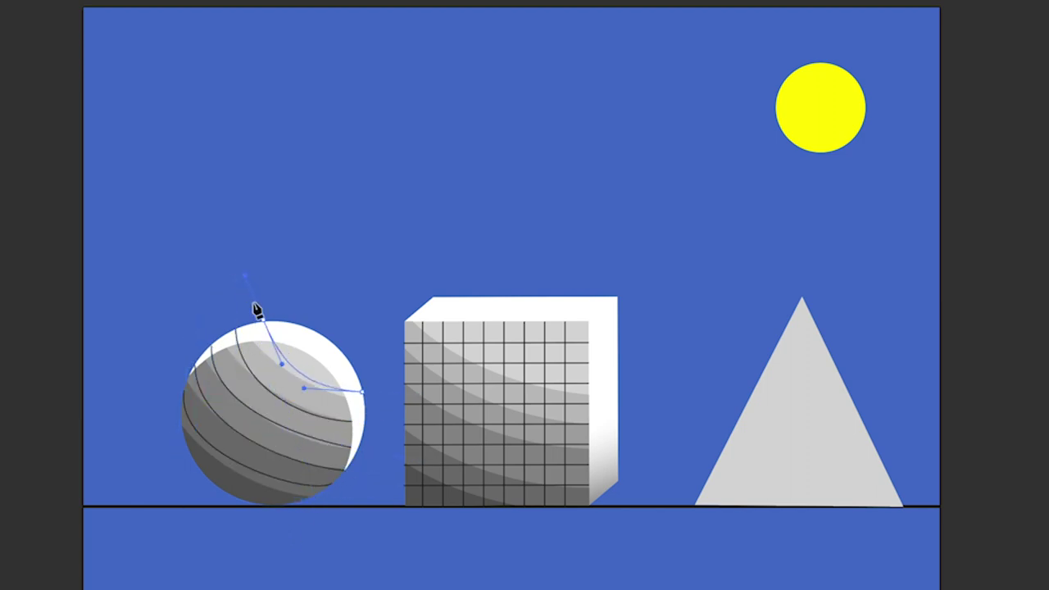
{"action": "left_click", "coordinate": [282, 370]}
{"action": "left_click", "coordinate": [211, 346]}
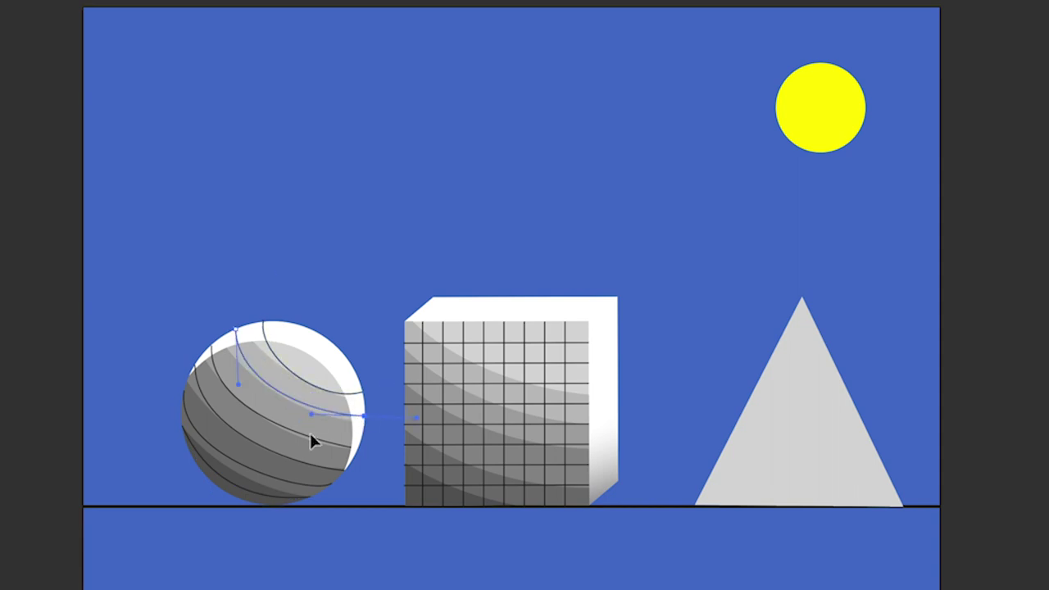
{"action": "mouse_move", "coordinate": [356, 448]}
{"action": "left_mouse_down"}
{"action": "mouse_move", "coordinate": [287, 470]}
{"action": "mouse_move", "coordinate": [311, 497]}
{"action": "left_mouse_up"}
{"action": "left_click", "coordinate": [181, 425]}
{"action": "left_click_drag", "start_coordinate": [323, 339], "coordinate": [373, 301]}
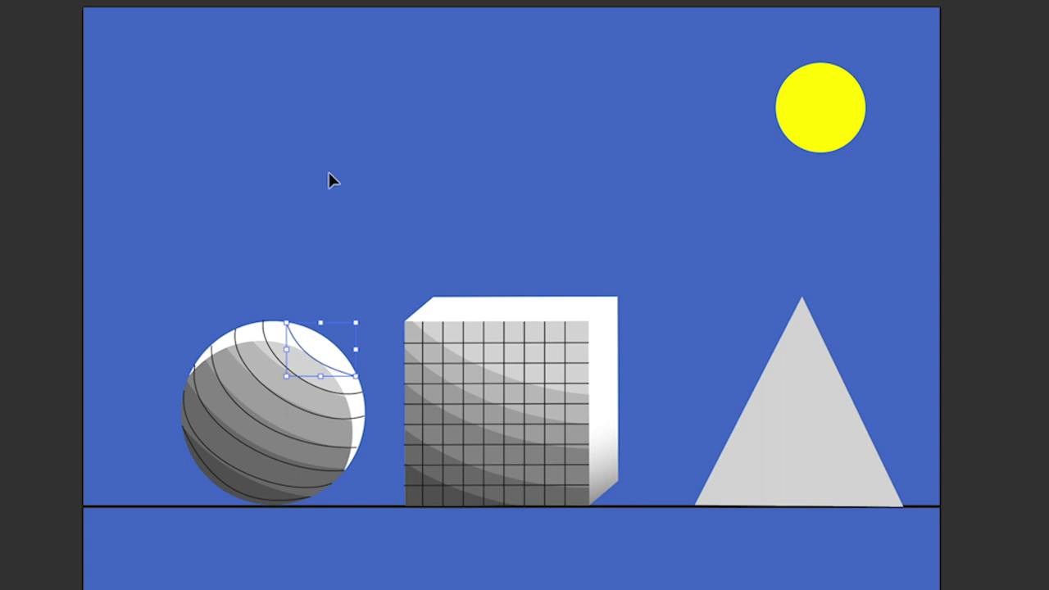
{"action": "left_click", "coordinate": [226, 492]}
{"action": "key", "text": "v"}
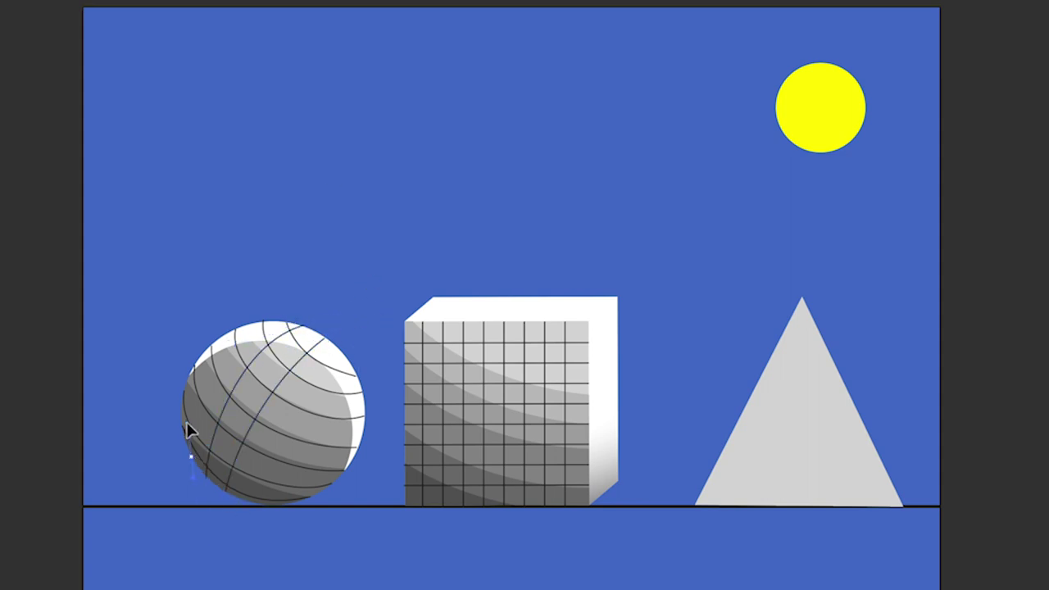
Select several of the sphere's curves, including the lower ones, with the Selection tool
{"action": "left_click", "coordinate": [184, 403]}
{"action": "left_click", "coordinate": [309, 350], "text": "shift"}
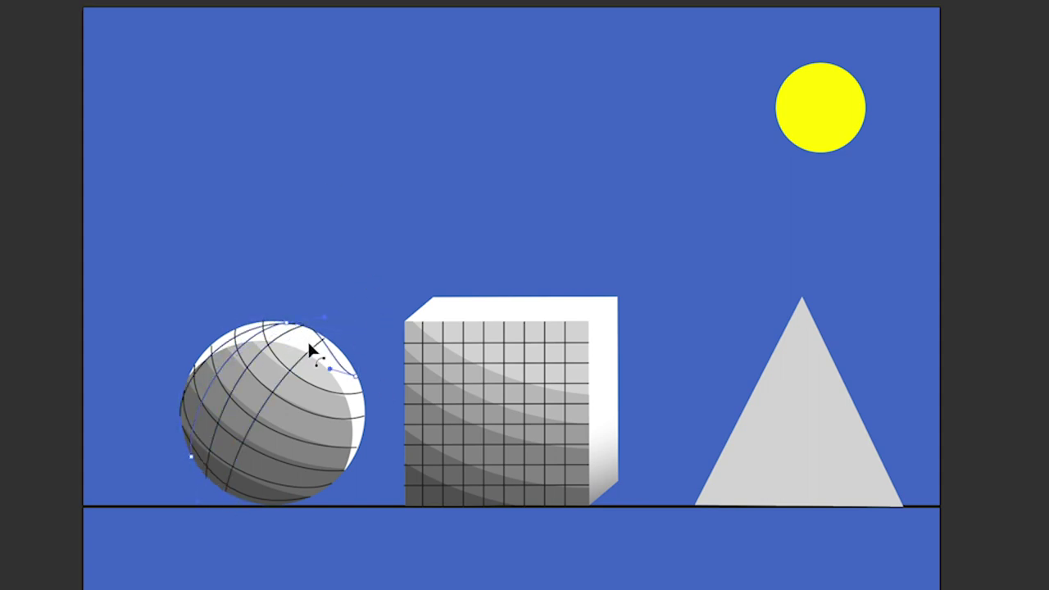
{"action": "left_click", "coordinate": [180, 434], "text": "shift"}
{"action": "left_click", "coordinate": [298, 260]}
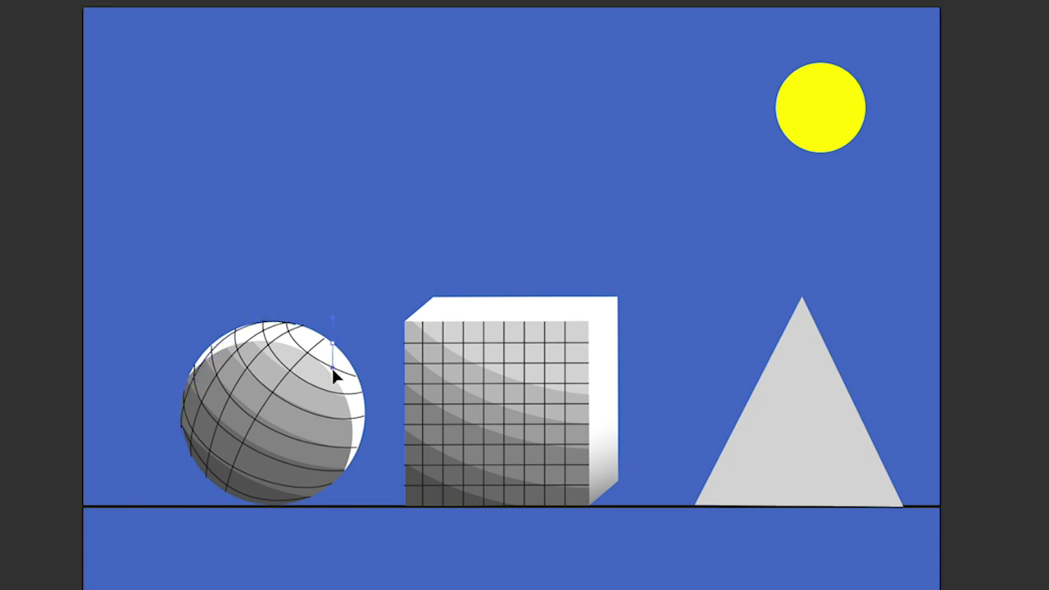
{"action": "left_click", "coordinate": [303, 496]}
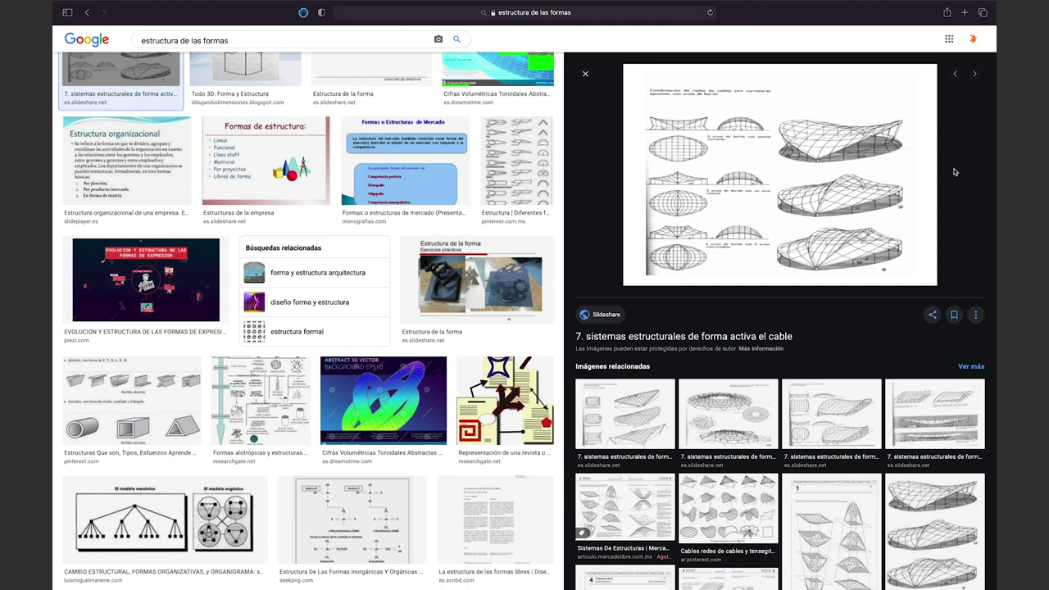
Preview cable-structure references, including Sistemas Estructurales II and sistemas estructurales de forma activa
{"action": "left_click", "coordinate": [860, 405]}
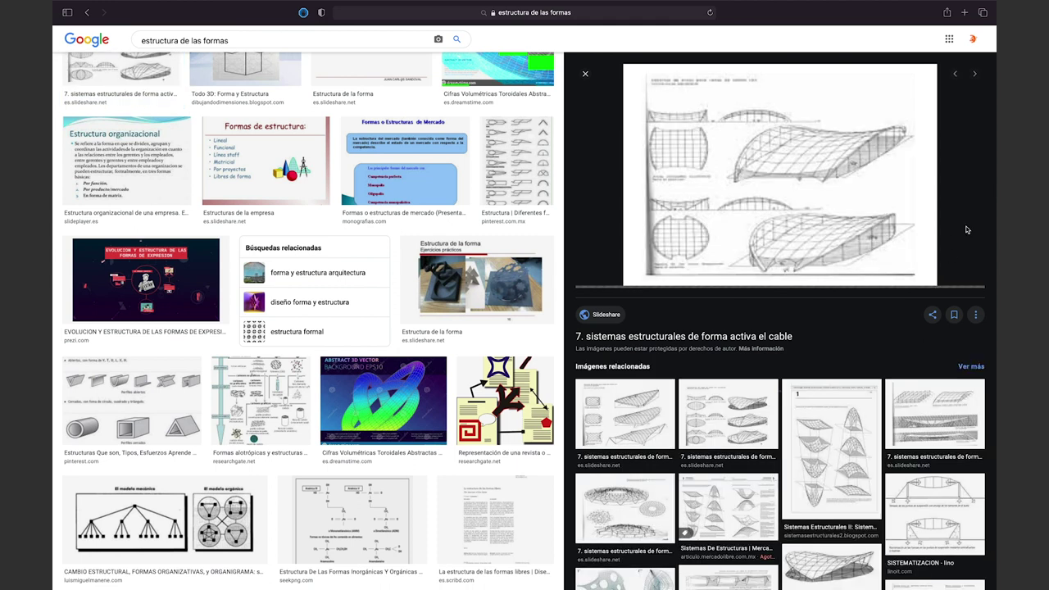
{"action": "left_click", "coordinate": [837, 440]}
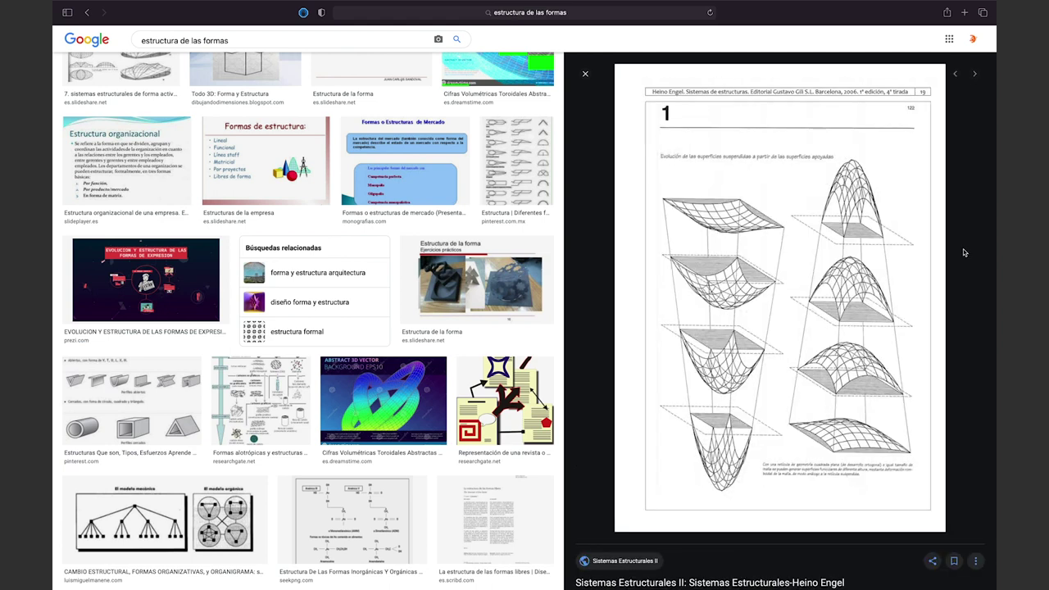
{"action": "scroll", "coordinate": [965, 252], "scroll_direction": "down", "scroll_amount": 2}
{"action": "scroll", "coordinate": [965, 252], "scroll_direction": "down", "scroll_amount": 5}
{"action": "scroll", "coordinate": [965, 252], "scroll_direction": "down", "scroll_amount": 5}
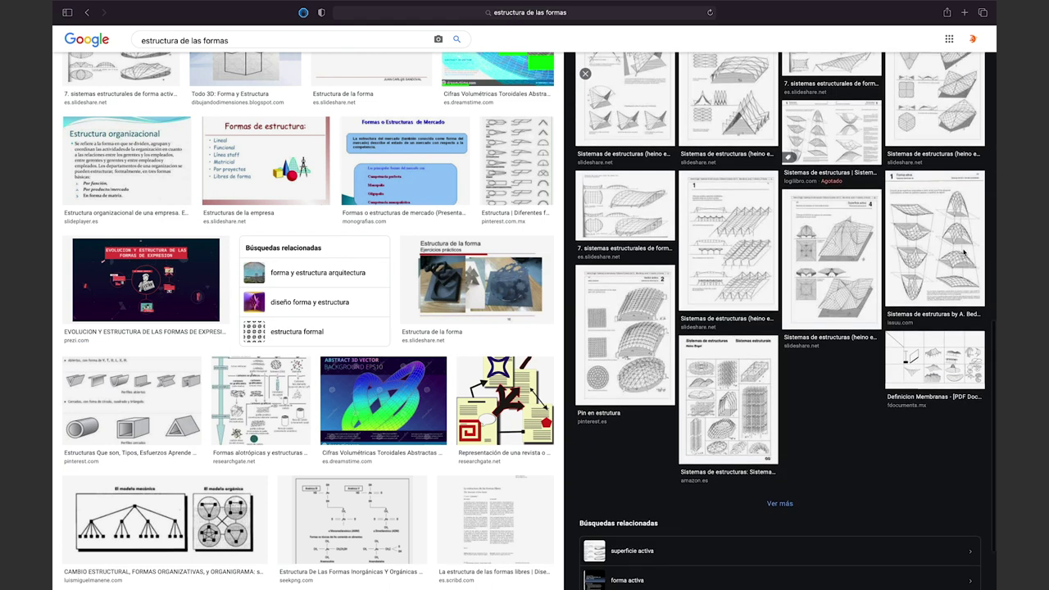
{"action": "left_click", "coordinate": [119, 69]}
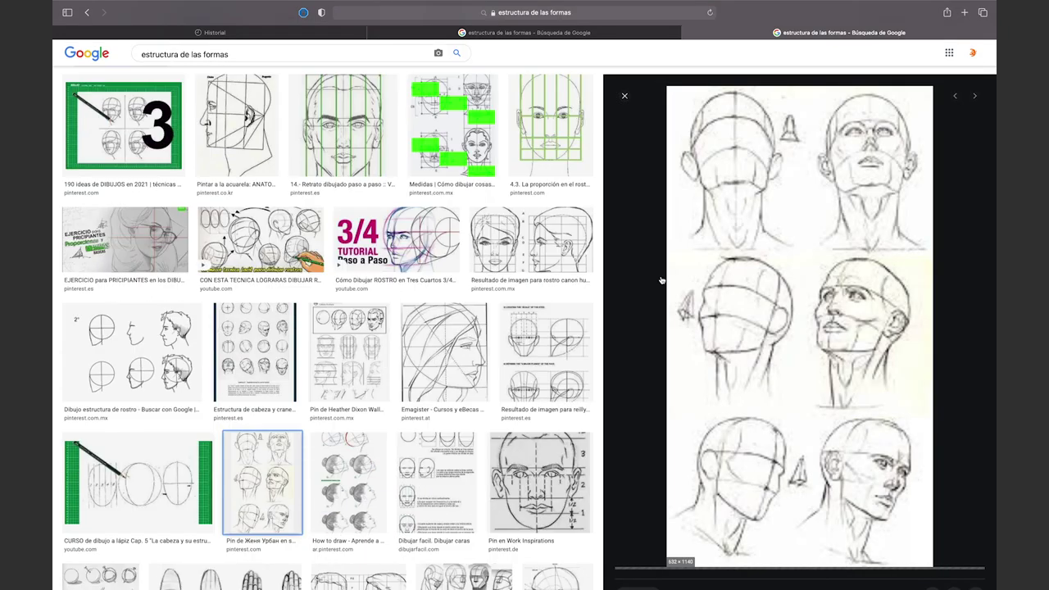
{"action": "scroll", "coordinate": [645, 287], "scroll_direction": "down", "scroll_amount": 1}
{"action": "scroll", "coordinate": [645, 287], "scroll_direction": "down", "scroll_amount": 5}
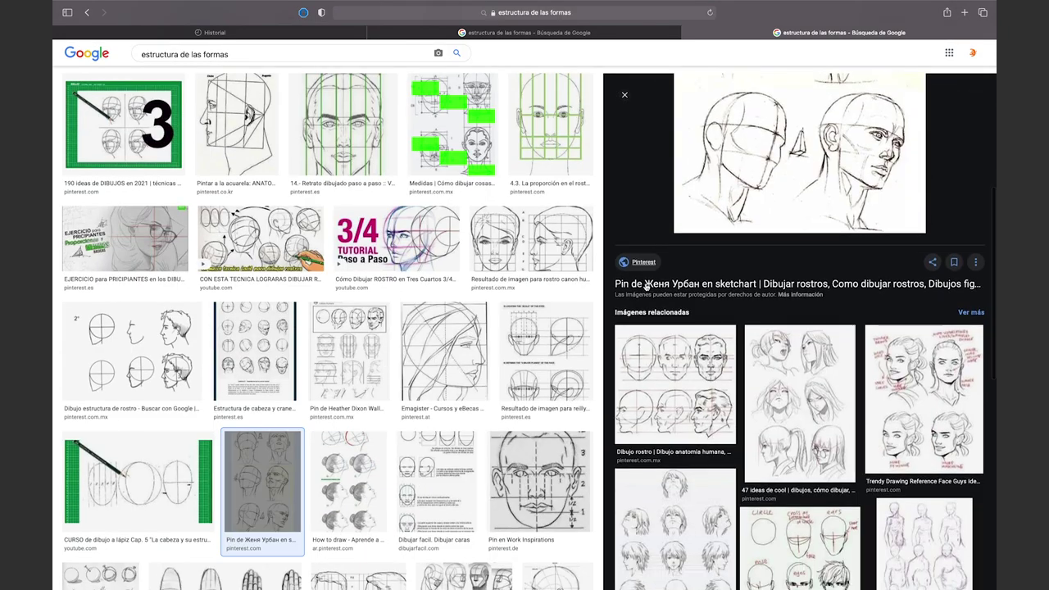
{"action": "scroll", "coordinate": [645, 287], "scroll_direction": "down", "scroll_amount": 5}
{"action": "scroll", "coordinate": [647, 286], "scroll_direction": "down", "scroll_amount": 5}
{"action": "scroll", "coordinate": [100, 459], "scroll_direction": "down", "scroll_amount": 3}
Preview the Loomis head-drawing and MST Concept Art School head-planes references
{"action": "left_click", "coordinate": [100, 455]}
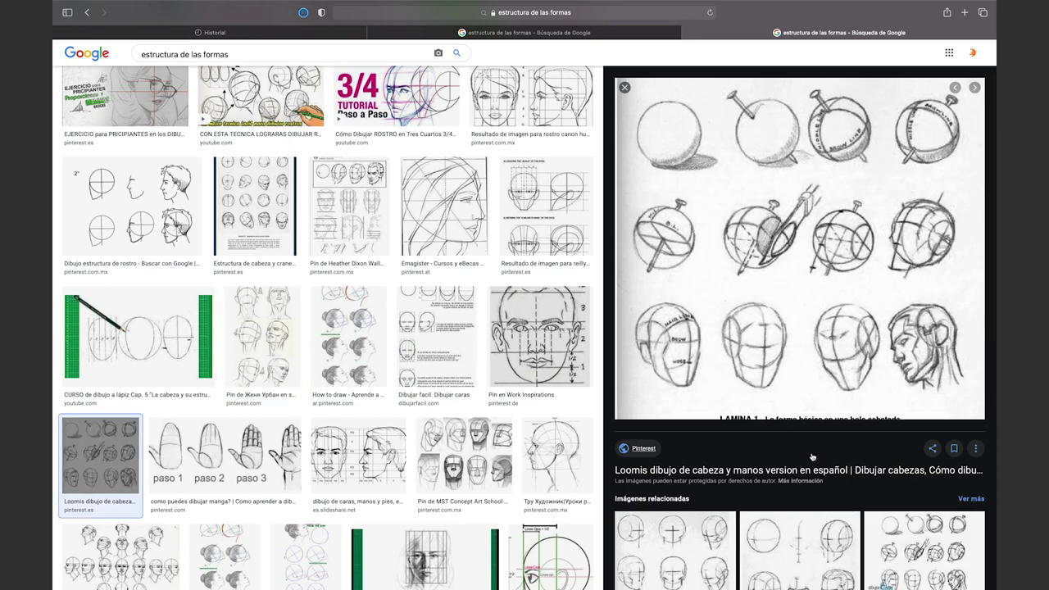
{"action": "scroll", "coordinate": [812, 457], "scroll_direction": "down", "scroll_amount": 2}
{"action": "scroll", "coordinate": [813, 457], "scroll_direction": "down", "scroll_amount": 3}
{"action": "scroll", "coordinate": [812, 456], "scroll_direction": "down", "scroll_amount": 3}
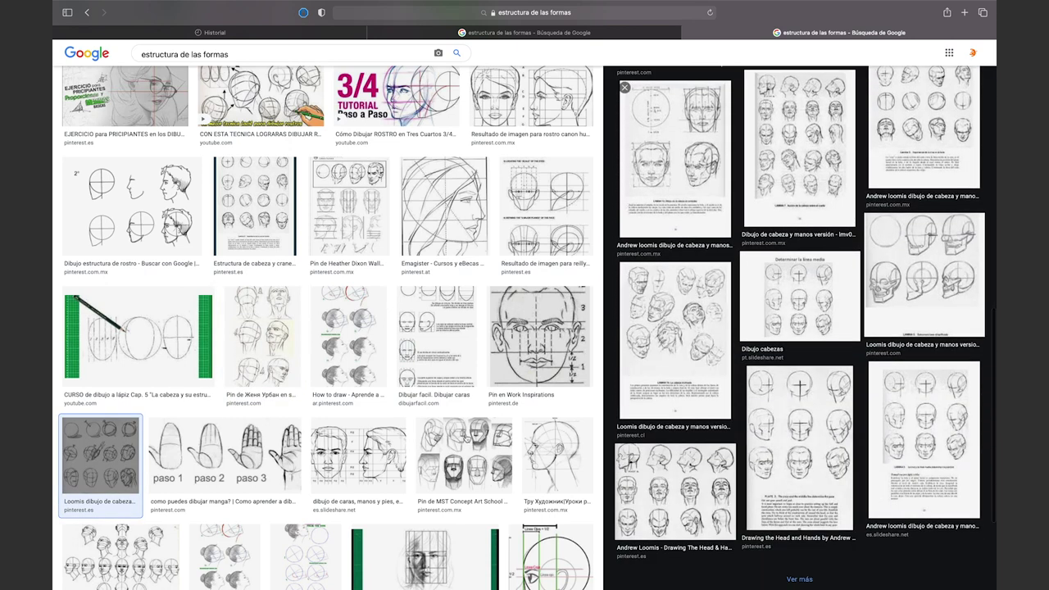
{"action": "scroll", "coordinate": [467, 439], "scroll_direction": "down", "scroll_amount": 2}
{"action": "left_click", "coordinate": [462, 373]}
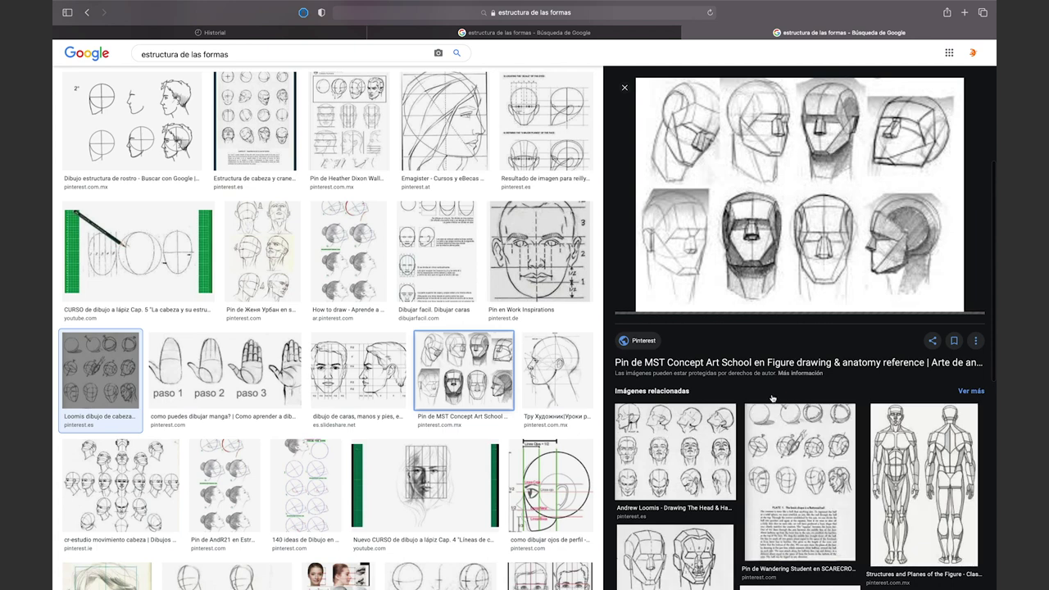
{"action": "scroll", "coordinate": [772, 398], "scroll_direction": "down", "scroll_amount": 3}
{"action": "scroll", "coordinate": [772, 399], "scroll_direction": "down", "scroll_amount": 3}
{"action": "scroll", "coordinate": [772, 399], "scroll_direction": "down", "scroll_amount": 2}
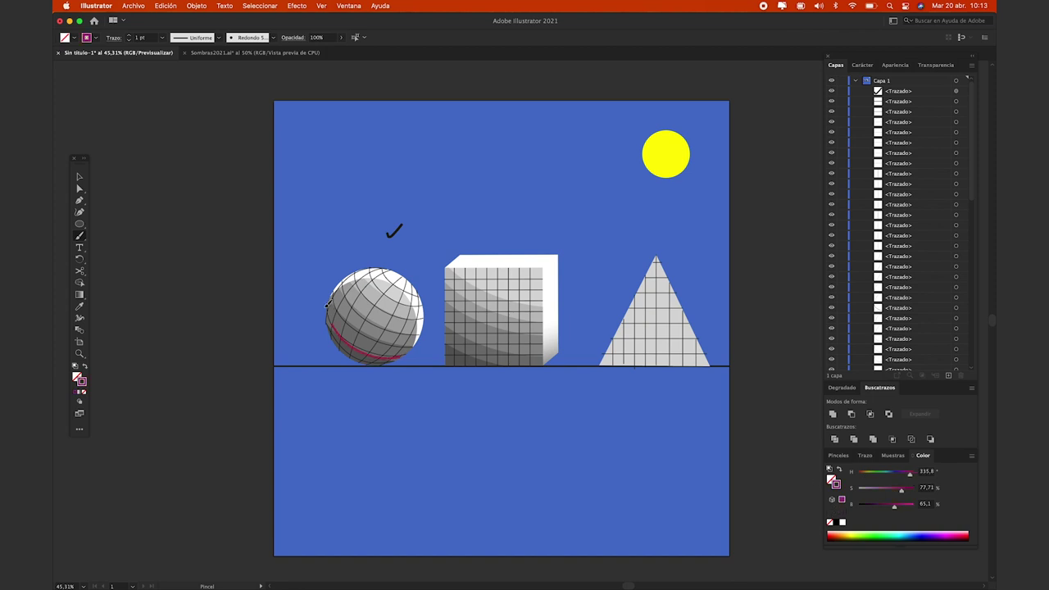
Paint red Paintbrush contour strokes across the sphere and cube, undoing stray strokes
{"action": "left_click_drag", "start_coordinate": [329, 316], "coordinate": [415, 338]}
{"action": "mouse_move", "coordinate": [346, 297]}
{"action": "left_mouse_down"}
{"action": "mouse_move", "coordinate": [420, 327]}
{"action": "mouse_move", "coordinate": [418, 313]}
{"action": "left_mouse_up"}
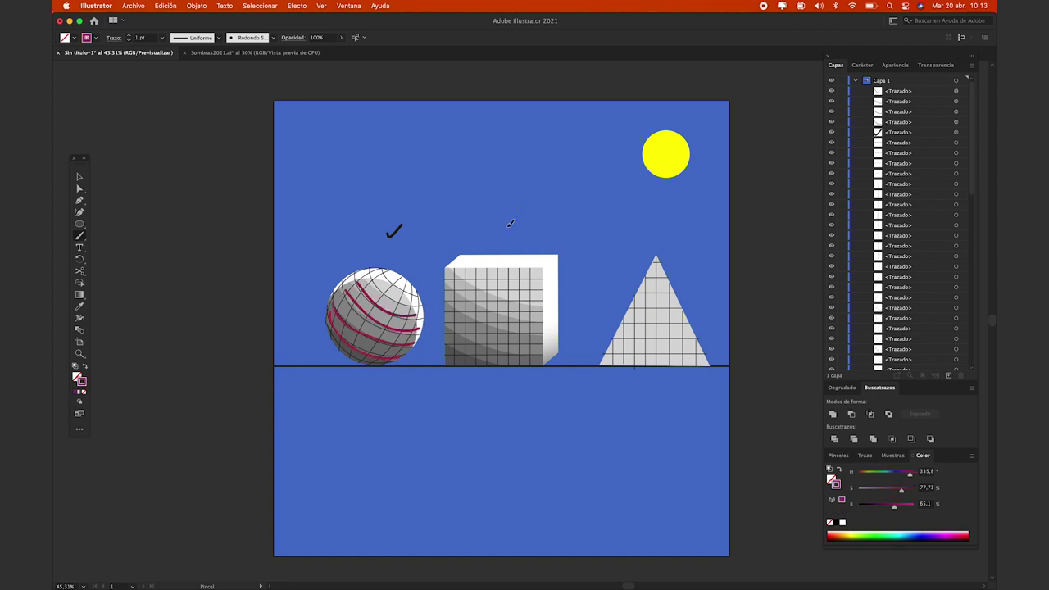
{"action": "key", "text": "ctrl+z"}
{"action": "left_click_drag", "start_coordinate": [519, 218], "coordinate": [502, 235]}
{"action": "mouse_move", "coordinate": [529, 342]}
{"action": "left_mouse_down"}
{"action": "mouse_move", "coordinate": [465, 340]}
{"action": "mouse_move", "coordinate": [518, 330]}
{"action": "left_mouse_up"}
{"action": "key", "text": "ctrl+z"}
{"action": "key", "text": "ctrl+z"}
{"action": "key", "text": "ctrl+z"}
{"action": "key", "text": "ctrl+z"}
{"action": "key", "text": "ctrl+z"}
{"action": "left_click_drag", "start_coordinate": [618, 180], "coordinate": [639, 194]}
{"action": "left_click_drag", "start_coordinate": [450, 293], "coordinate": [537, 343]}
{"action": "mouse_move", "coordinate": [449, 277]}
{"action": "left_mouse_down"}
{"action": "mouse_move", "coordinate": [545, 334]}
{"action": "mouse_move", "coordinate": [543, 320]}
{"action": "left_mouse_up"}
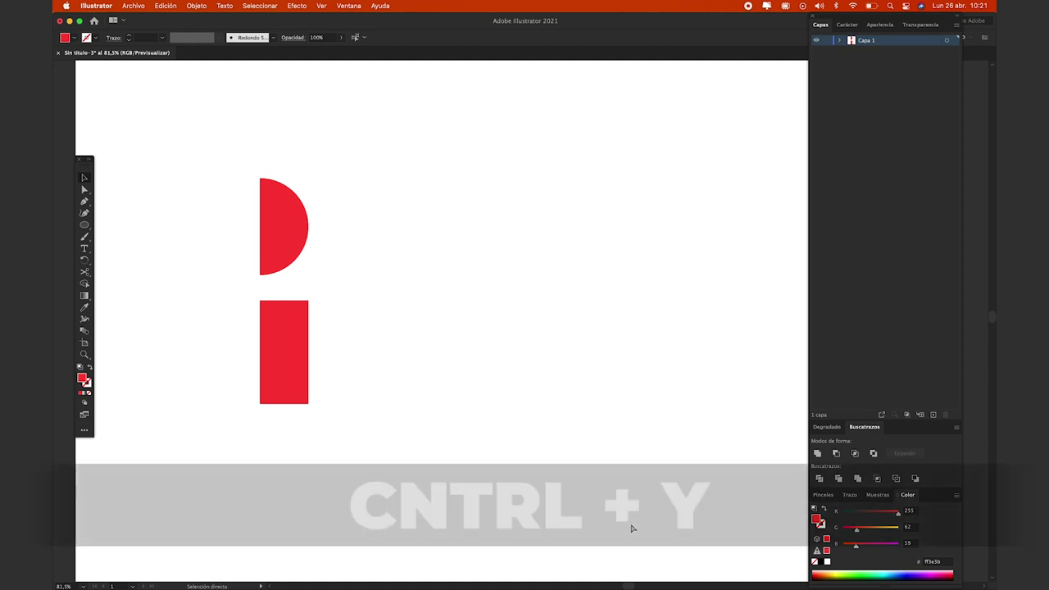
{"action": "key", "text": "ctrl+y"}
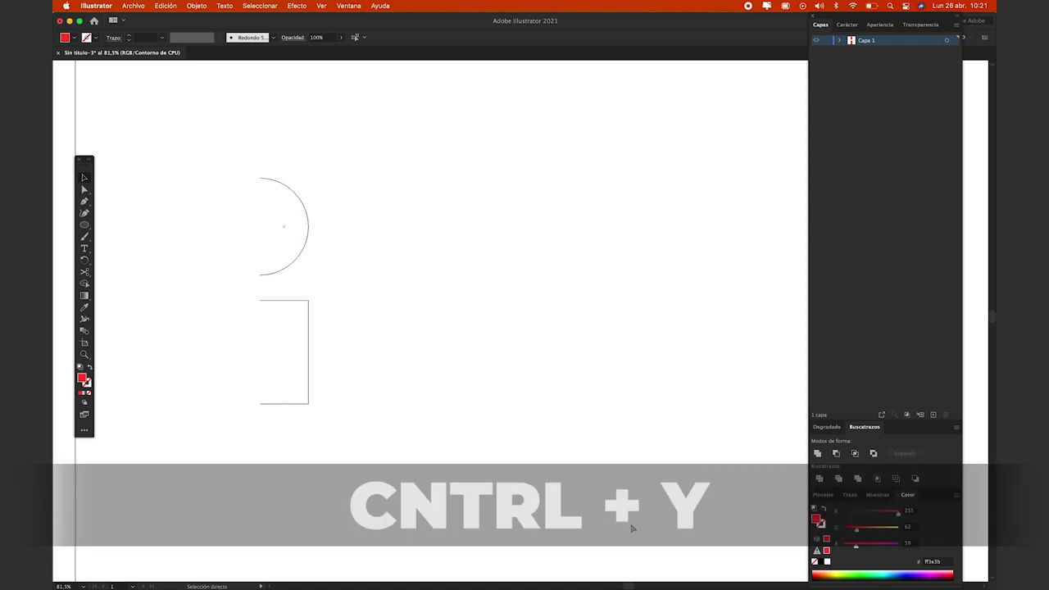
{"action": "key", "text": "ctrl+y"}
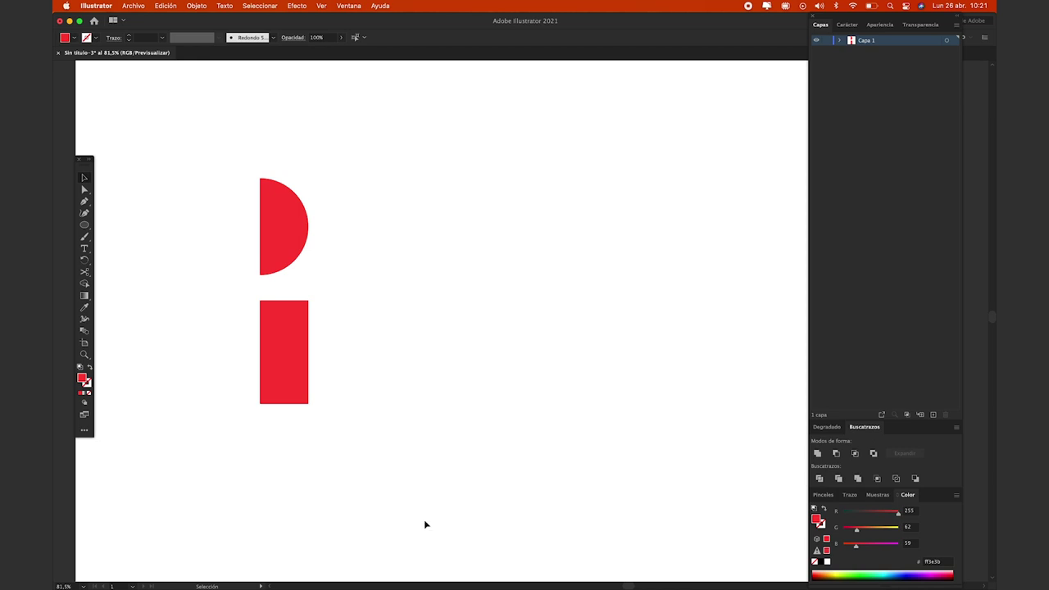
{"action": "left_click", "coordinate": [281, 236]}
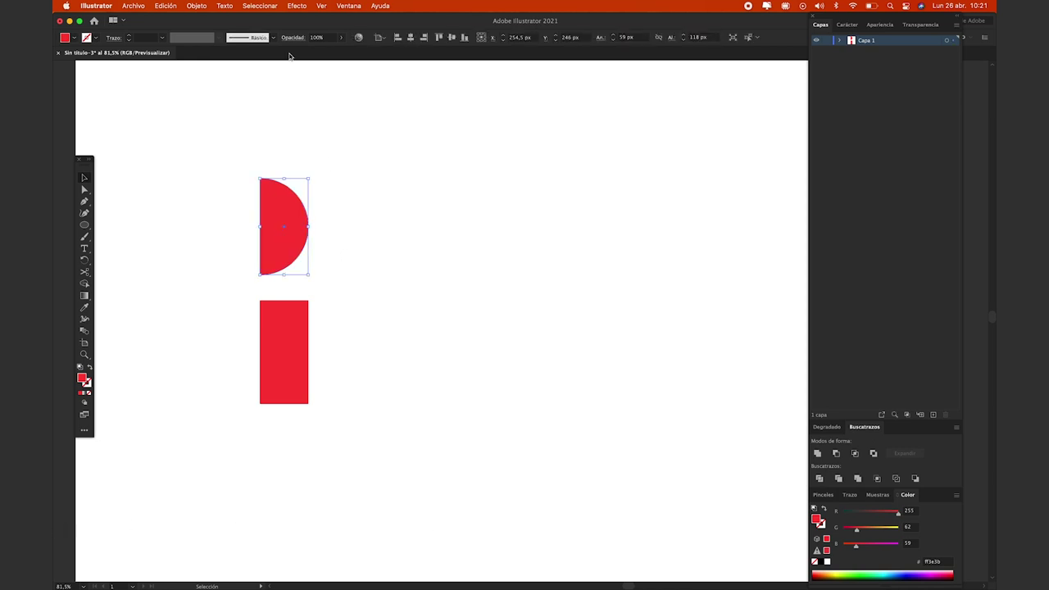
{"action": "left_click", "coordinate": [297, 6]}
{"action": "mouse_move", "coordinate": [93, 141]}
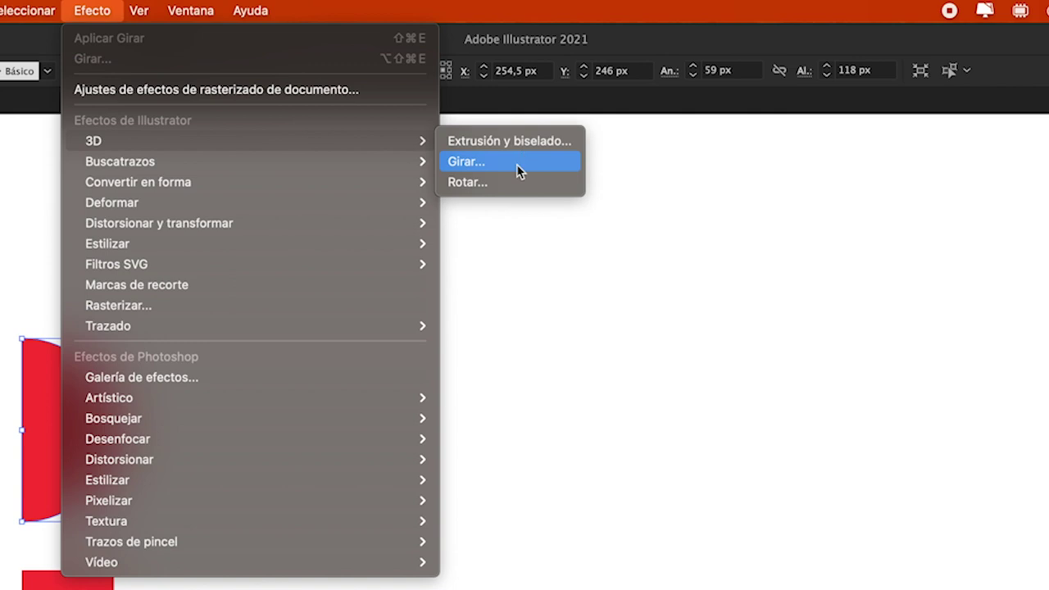
Revolve the red half-circle into a 3D sphere with a custom tilted rotation
{"action": "left_click", "coordinate": [516, 164]}
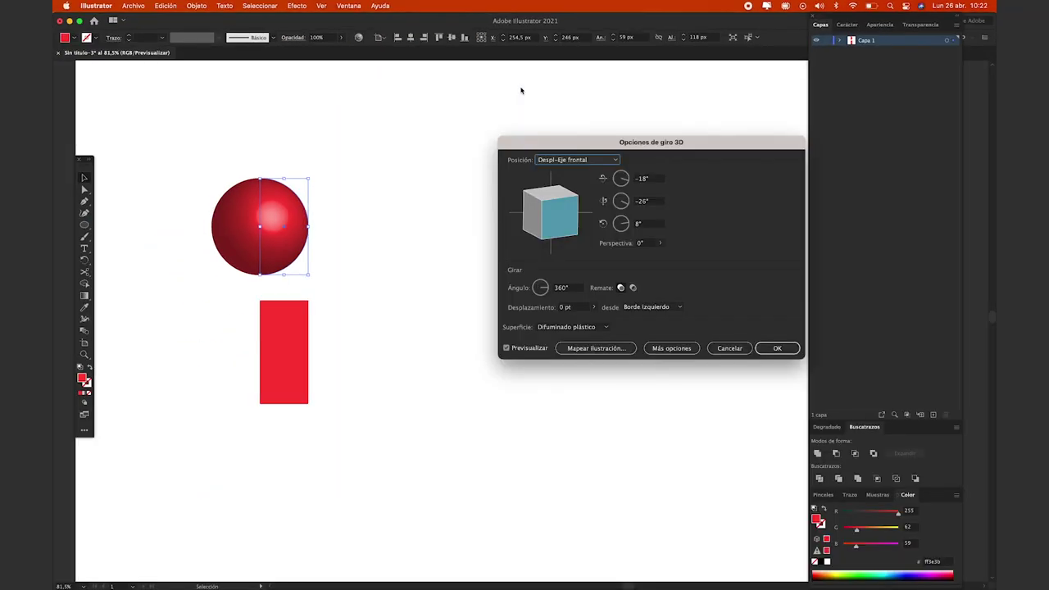
{"action": "left_click_drag", "start_coordinate": [548, 211], "coordinate": [551, 214]}
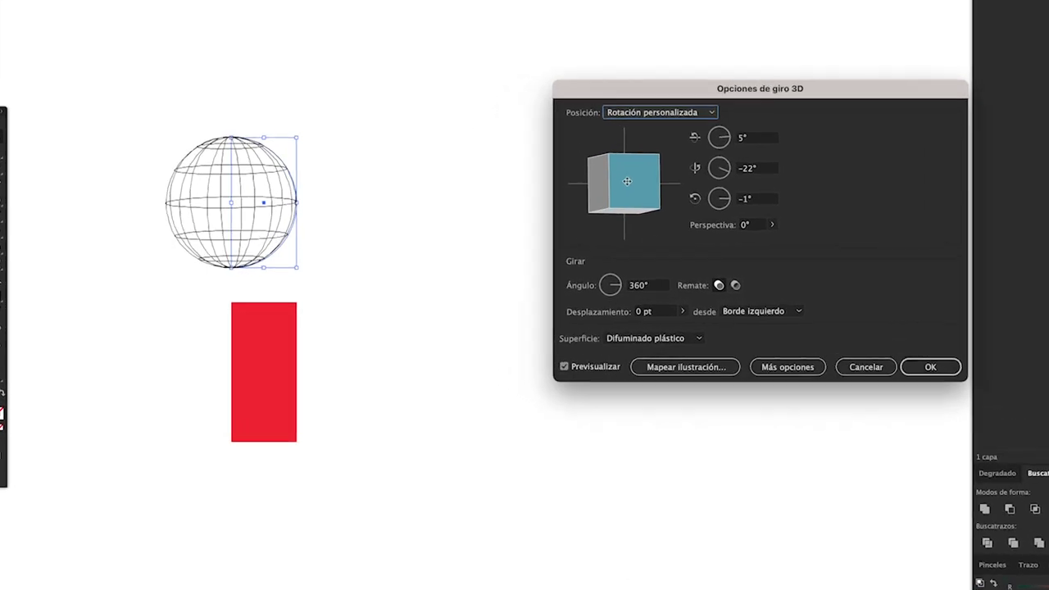
{"action": "left_click_drag", "start_coordinate": [552, 214], "coordinate": [556, 203]}
{"action": "mouse_move", "coordinate": [720, 135]}
{"action": "left_mouse_down"}
{"action": "mouse_move", "coordinate": [726, 169]}
{"action": "mouse_move", "coordinate": [710, 169]}
{"action": "mouse_move", "coordinate": [728, 143]}
{"action": "mouse_move", "coordinate": [756, 153]}
{"action": "mouse_move", "coordinate": [750, 164]}
{"action": "mouse_move", "coordinate": [718, 150]}
{"action": "mouse_move", "coordinate": [741, 148]}
{"action": "mouse_move", "coordinate": [740, 133]}
{"action": "left_mouse_up"}
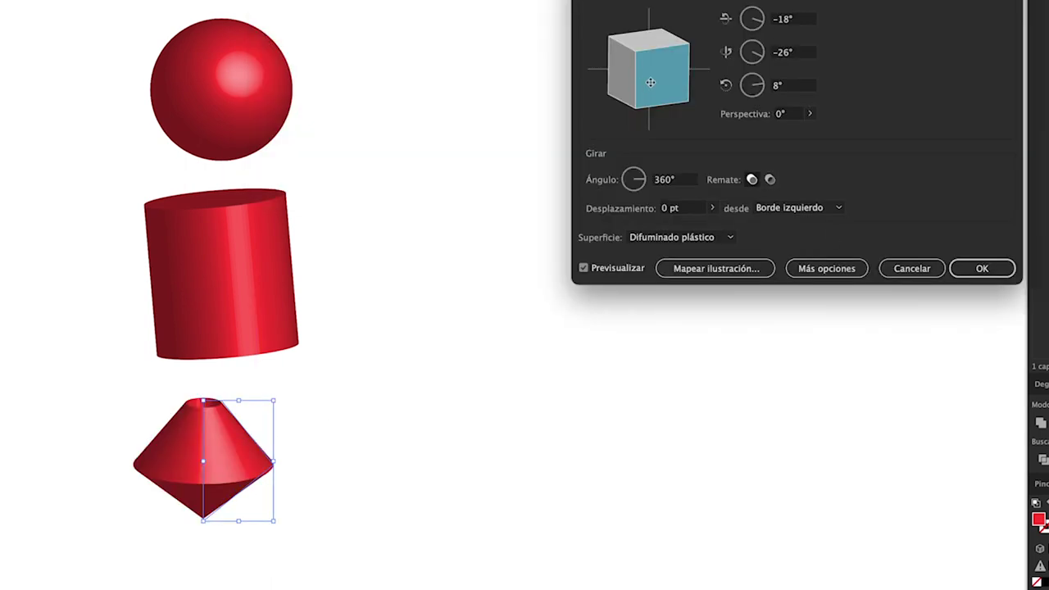
Revolve the red triangle into a tilted 3D cone
{"action": "left_click_drag", "start_coordinate": [649, 82], "coordinate": [617, 102]}
{"action": "mouse_move", "coordinate": [638, 78]}
{"action": "left_mouse_down"}
{"action": "mouse_move", "coordinate": [669, 68]}
{"action": "mouse_move", "coordinate": [943, 237]}
{"action": "left_mouse_up"}
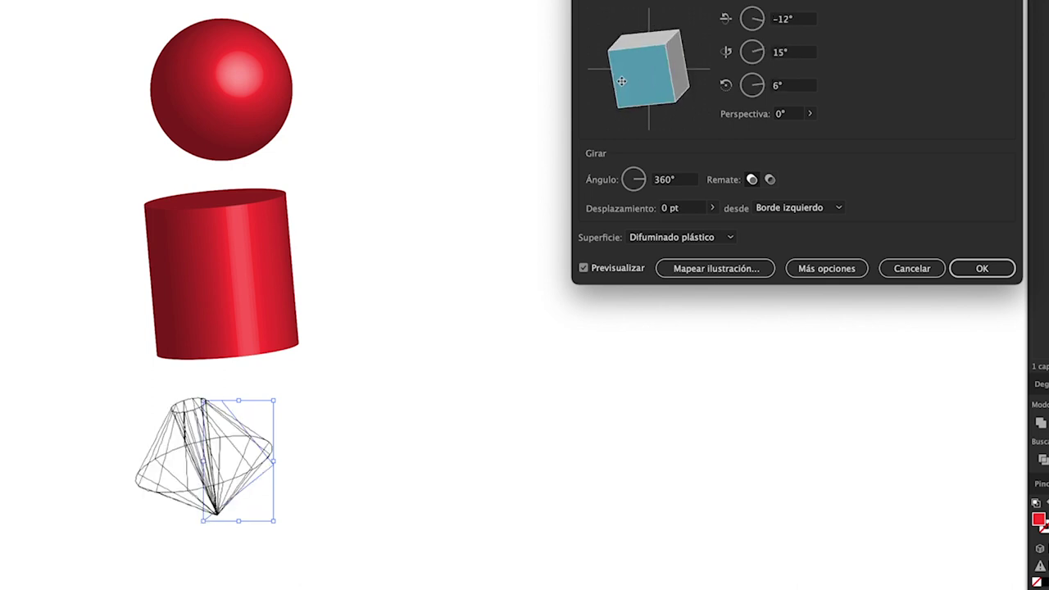
{"action": "left_click", "coordinate": [983, 265]}
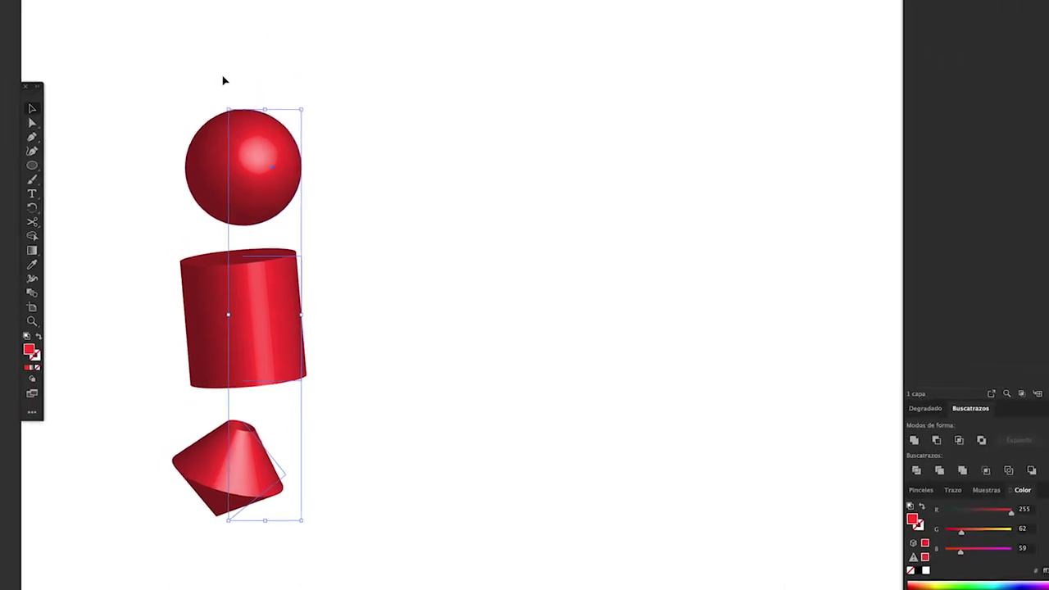
{"action": "left_click", "coordinate": [196, 5]}
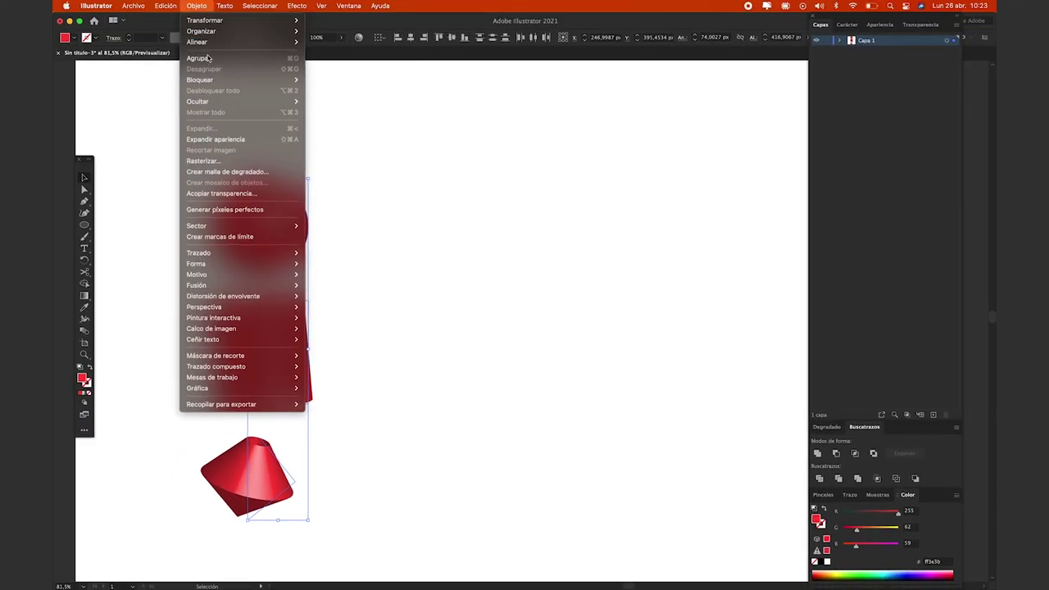
Expand the 3D shapes' appearance, then expand them into plain paths
{"action": "left_click", "coordinate": [231, 141]}
{"action": "left_click", "coordinate": [197, 7]}
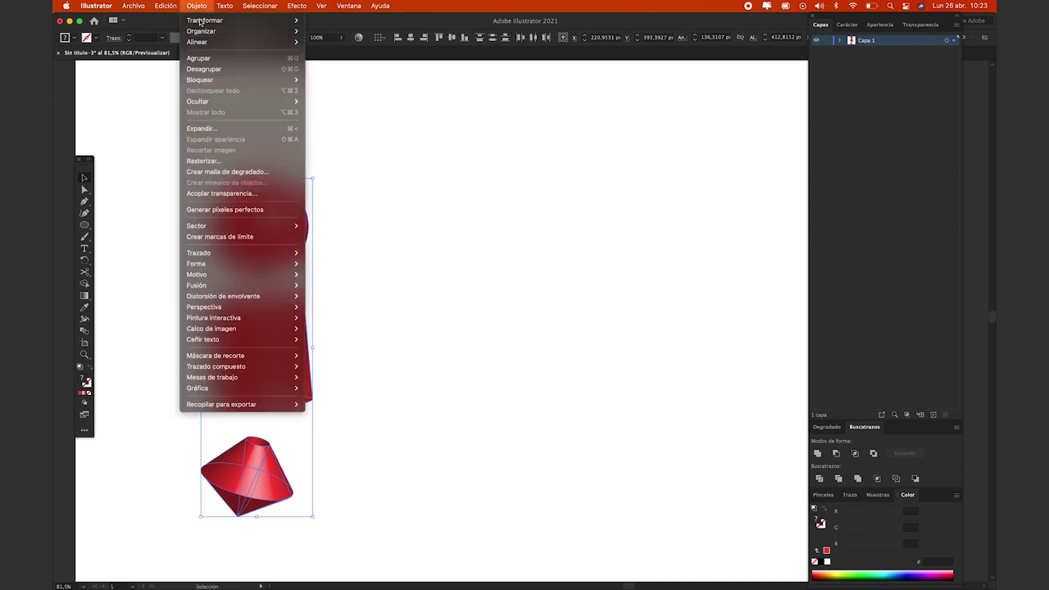
{"action": "left_click", "coordinate": [210, 131]}
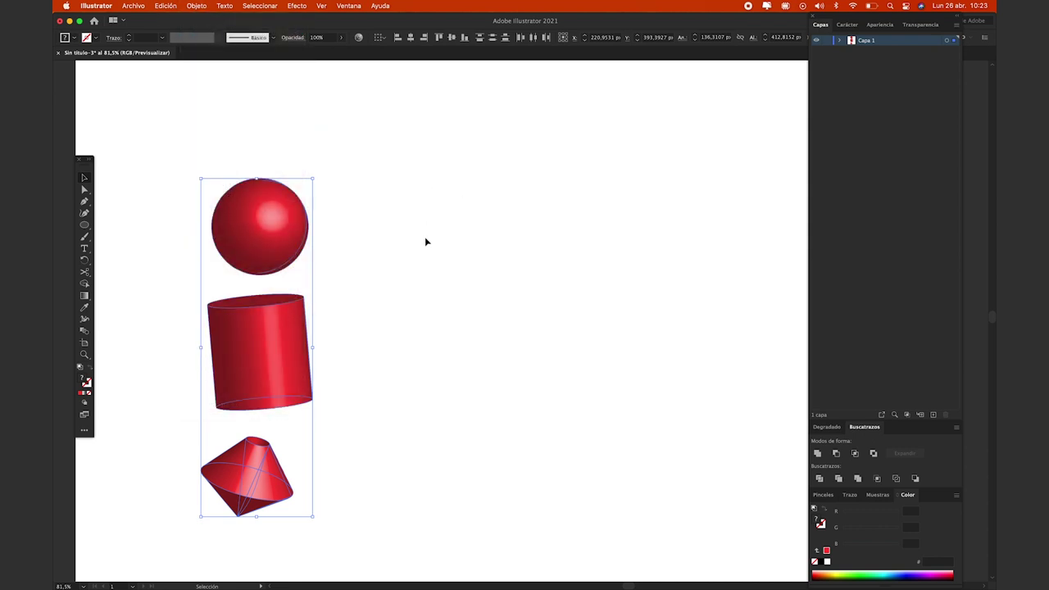
View the artwork in Outline mode, zooming into the sphere's wireframe and panning to the cylinder
{"action": "key", "text": "super+y"}
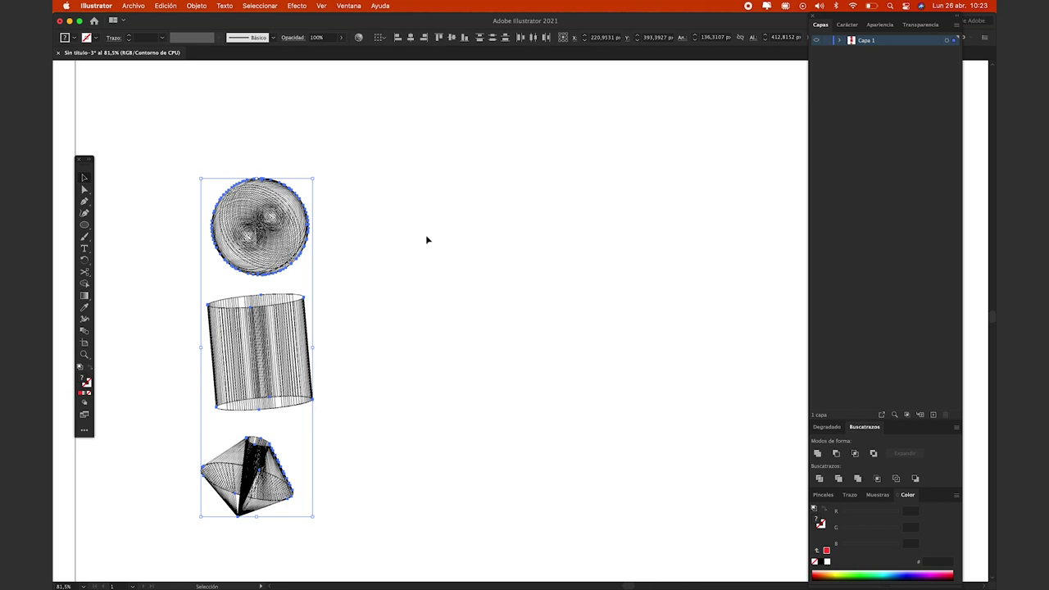
{"action": "key", "text": "z"}
{"action": "left_click_drag", "start_coordinate": [201, 179], "coordinate": [315, 288]}
{"action": "key", "text": "v"}
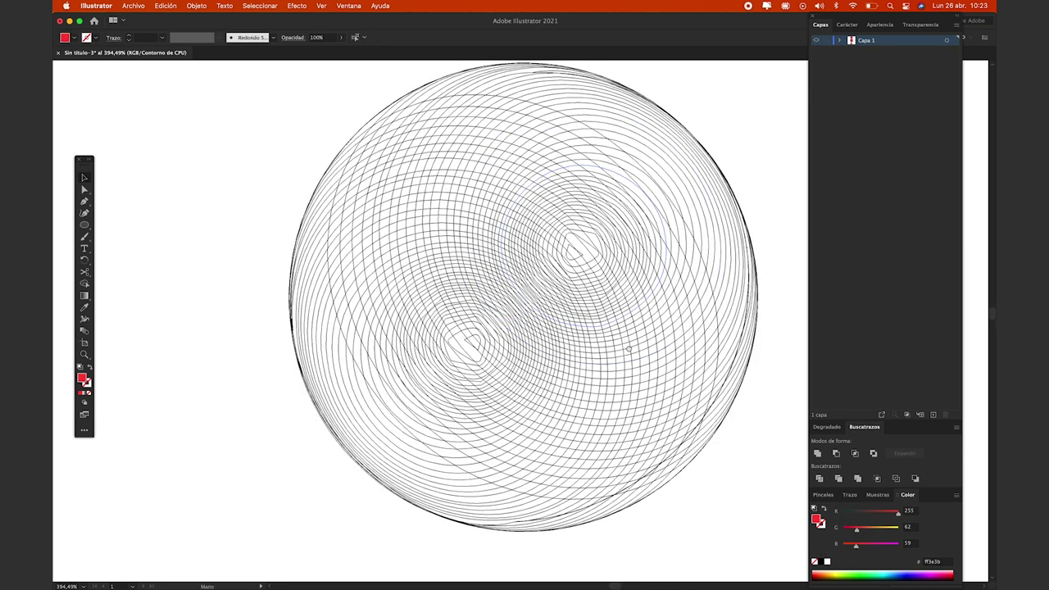
{"action": "scroll", "coordinate": [656, 303], "scroll_direction": "right", "scroll_amount": 3}
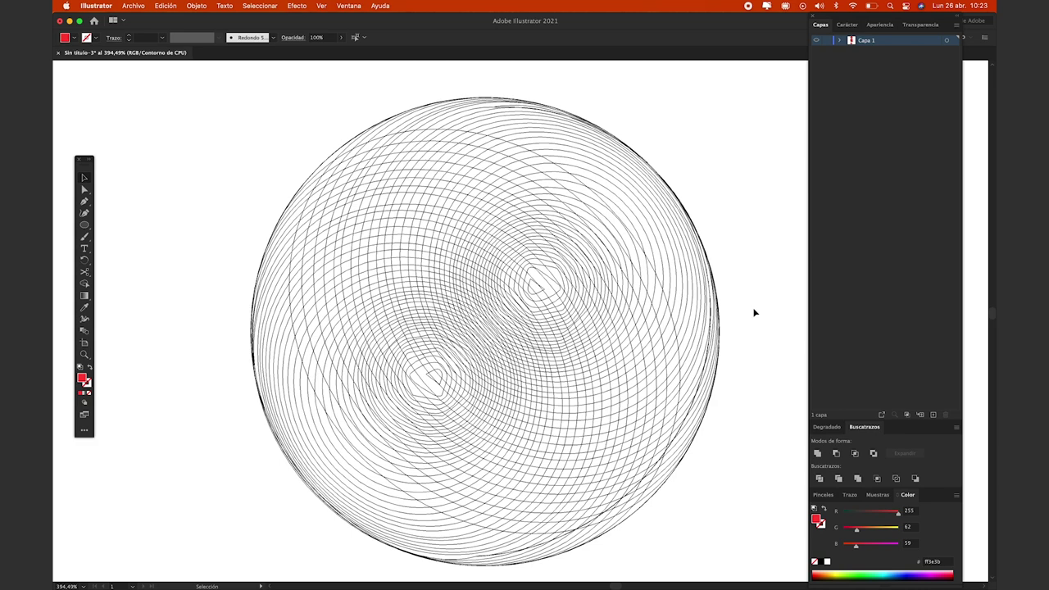
{"action": "left_click_drag", "start_coordinate": [730, 495], "coordinate": [714, 146]}
{"action": "scroll", "coordinate": [714, 146], "scroll_direction": "down", "scroll_amount": 5}
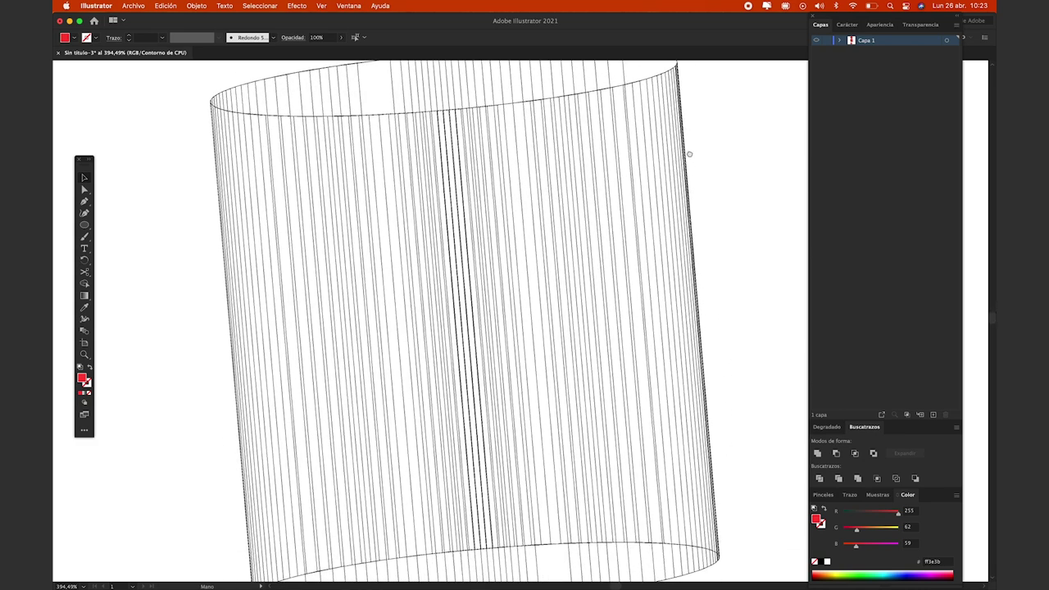
{"action": "scroll", "coordinate": [721, 265], "scroll_direction": "down", "scroll_amount": 4}
{"action": "scroll", "coordinate": [688, 328], "scroll_direction": "down", "scroll_amount": 5}
{"action": "scroll", "coordinate": [701, 246], "scroll_direction": "down", "scroll_amount": 3}
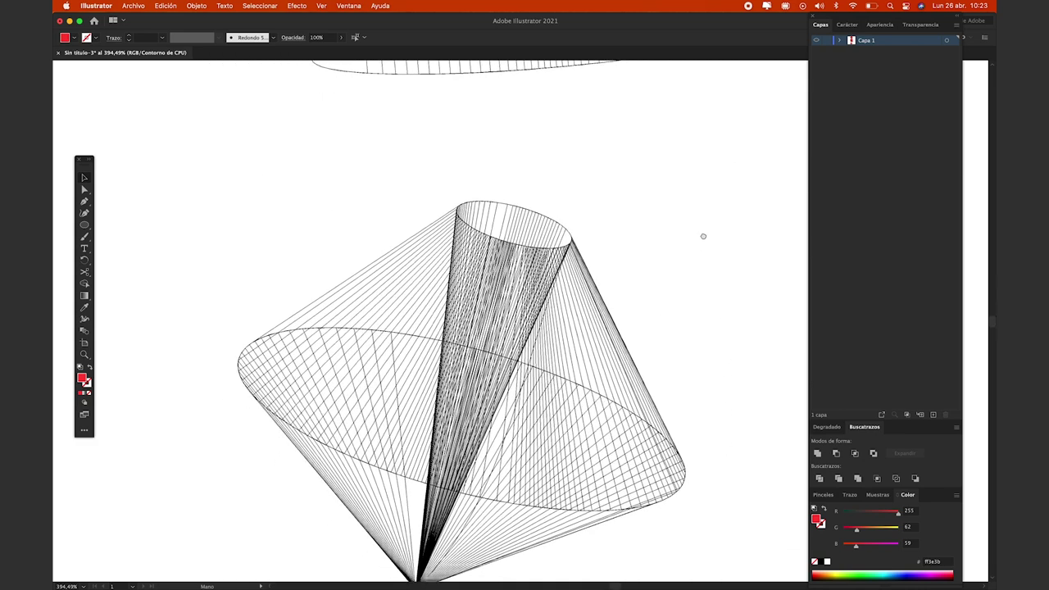
{"action": "scroll", "coordinate": [702, 279], "scroll_direction": "down", "scroll_amount": 1}
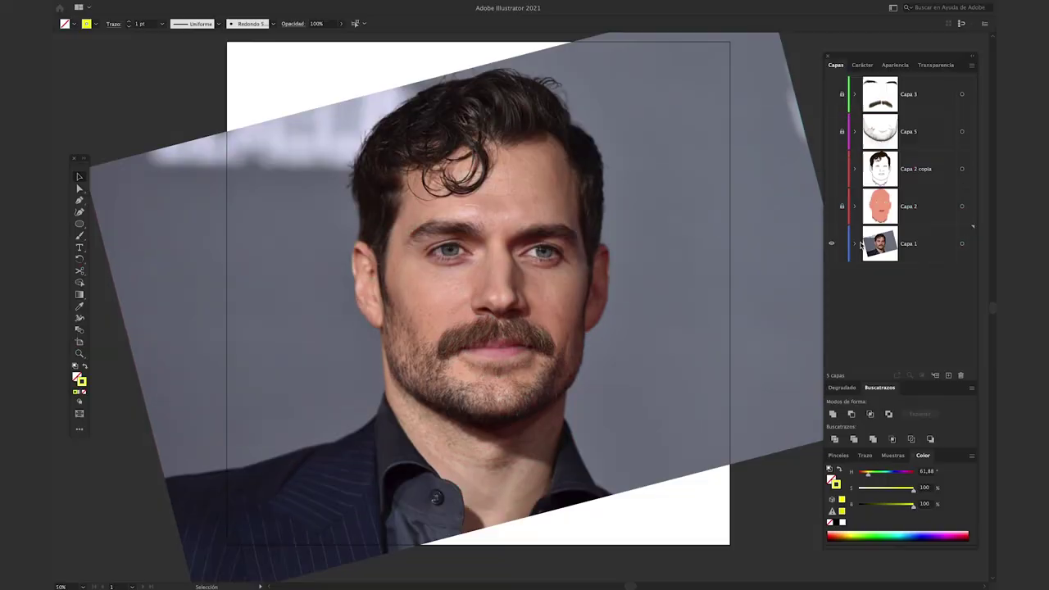
Add a new layer and draw the first two contour arcs over the nose bridge
{"action": "key", "text": "ctrl+l"}
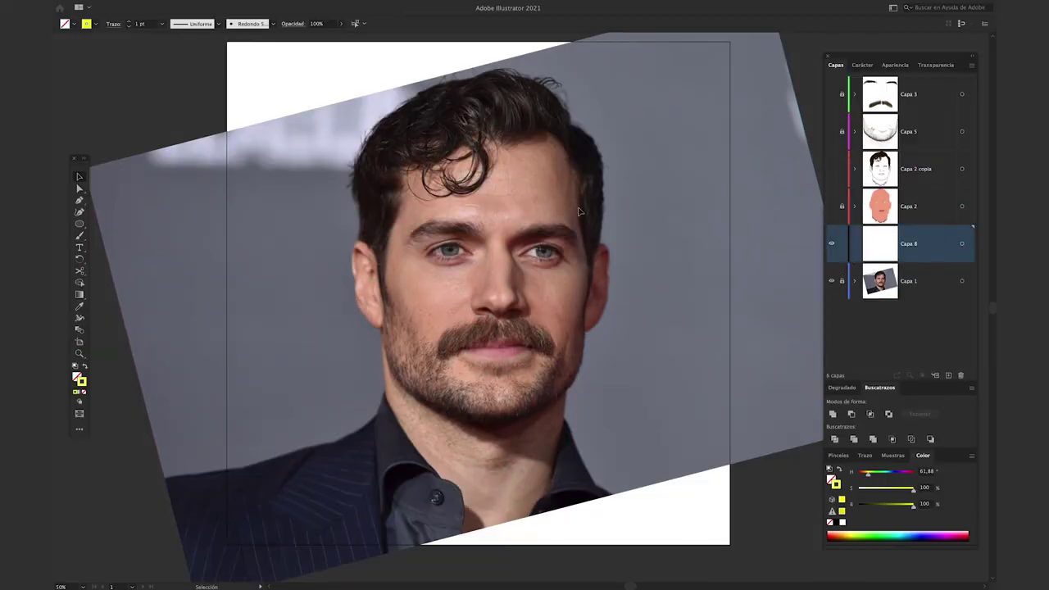
{"action": "scroll", "coordinate": [463, 402], "scroll_direction": "up", "scroll_amount": 2}
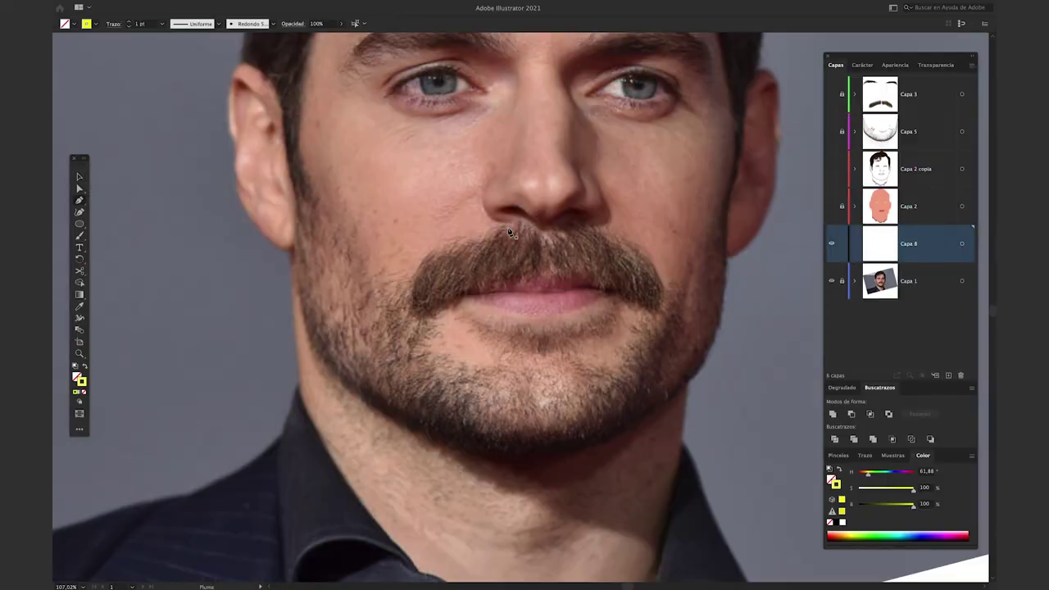
{"action": "scroll", "coordinate": [475, 240], "scroll_direction": "up", "scroll_amount": 1}
{"action": "scroll", "coordinate": [485, 226], "scroll_direction": "up", "scroll_amount": 1}
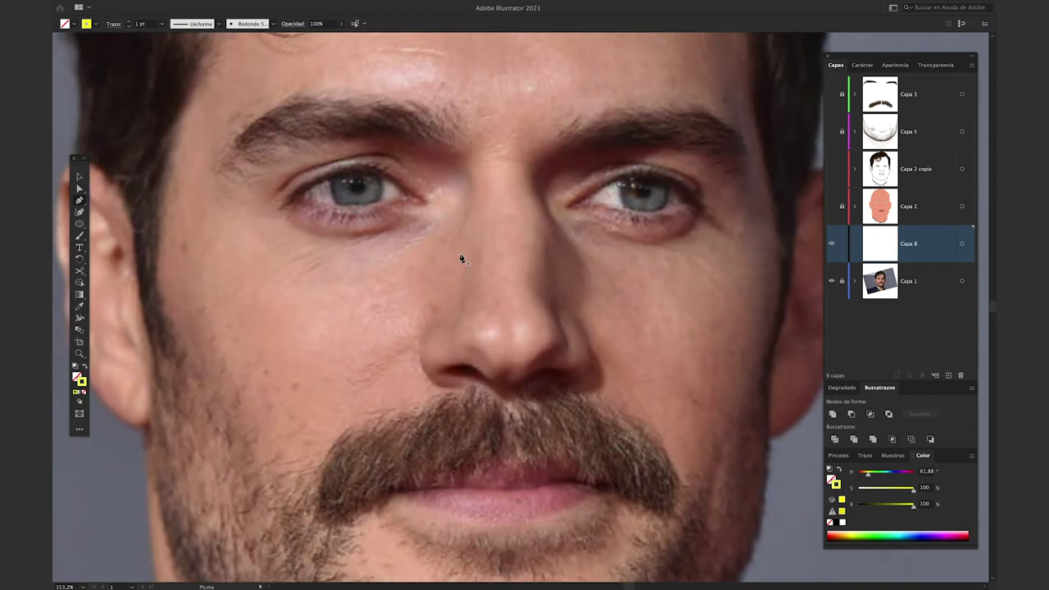
{"action": "left_click", "coordinate": [424, 275]}
{"action": "left_click", "coordinate": [486, 208]}
{"action": "left_click_drag", "start_coordinate": [543, 217], "coordinate": [555, 242]}
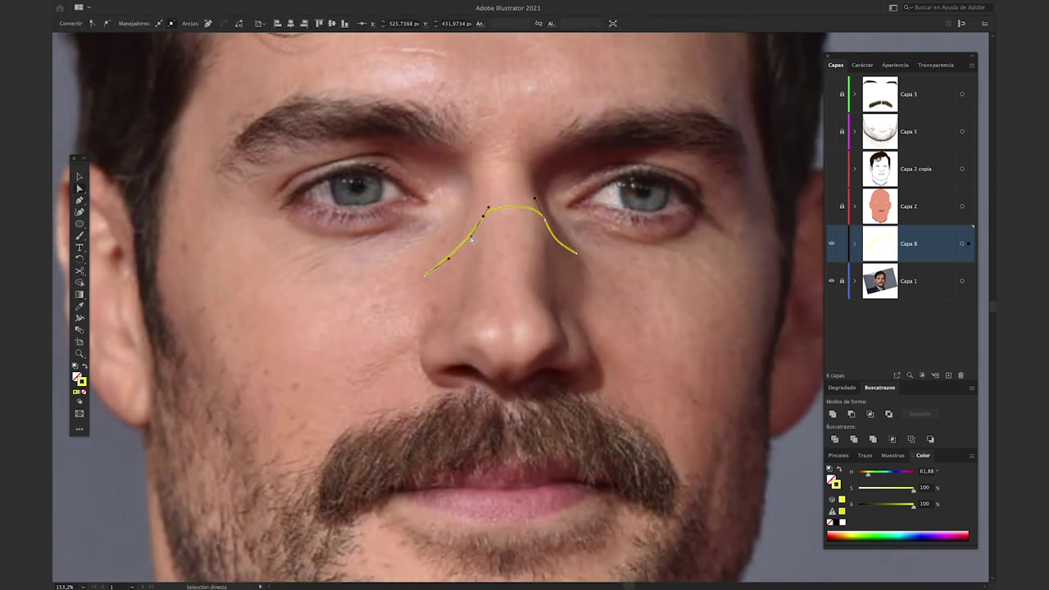
{"action": "left_click", "coordinate": [635, 392], "text": "ctrl"}
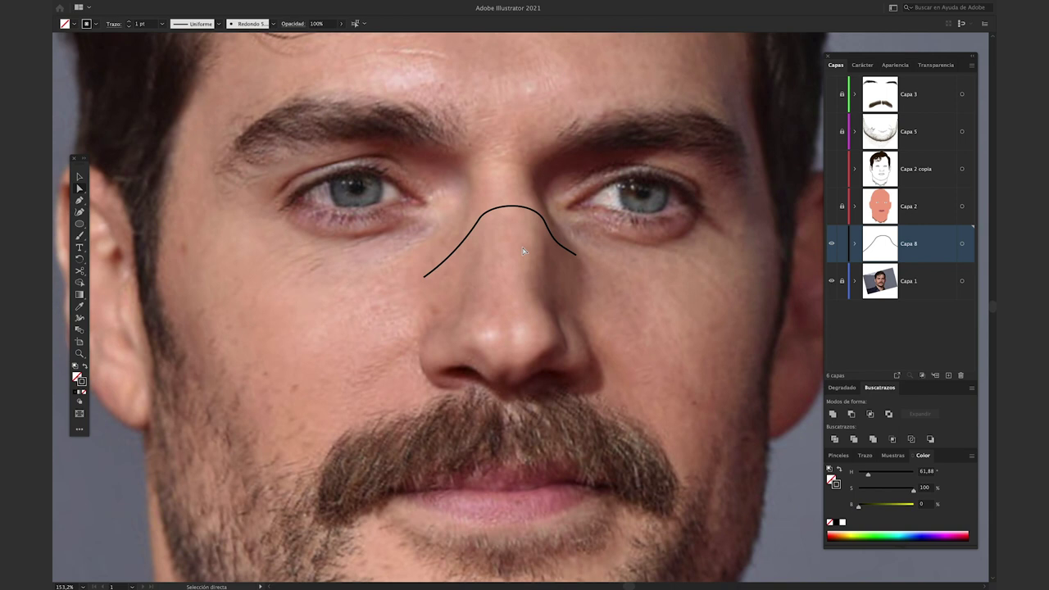
{"action": "key", "text": "p"}
{"action": "left_click", "coordinate": [428, 293]}
{"action": "left_click", "coordinate": [484, 234]}
Draw the third and fourth nose arcs, refine them, and start a curve toward the left temple
{"action": "left_click", "coordinate": [441, 310]}
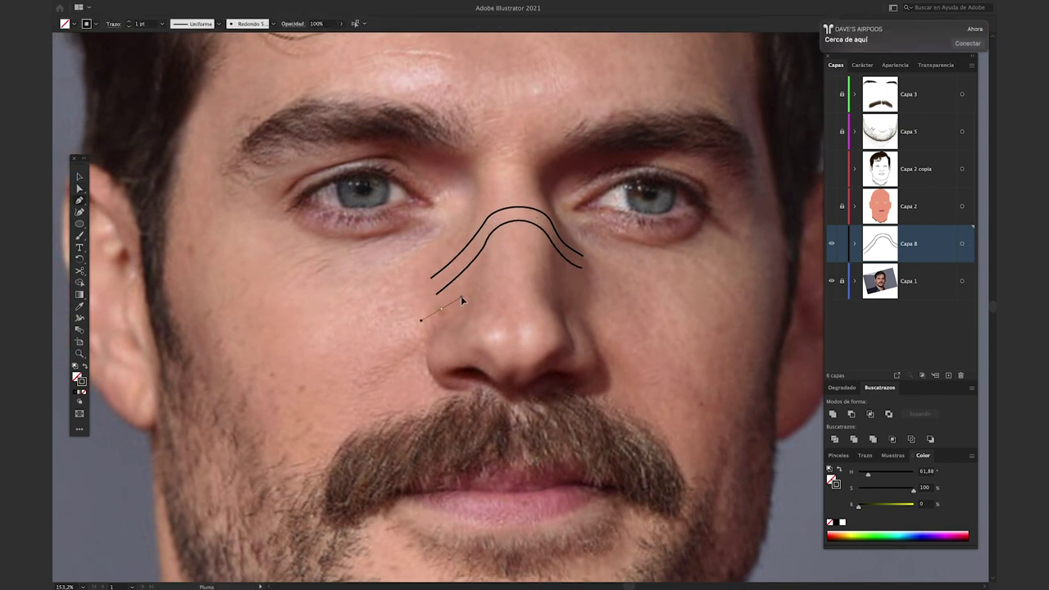
{"action": "left_click", "coordinate": [492, 254]}
{"action": "left_click_drag", "start_coordinate": [562, 283], "coordinate": [581, 295]}
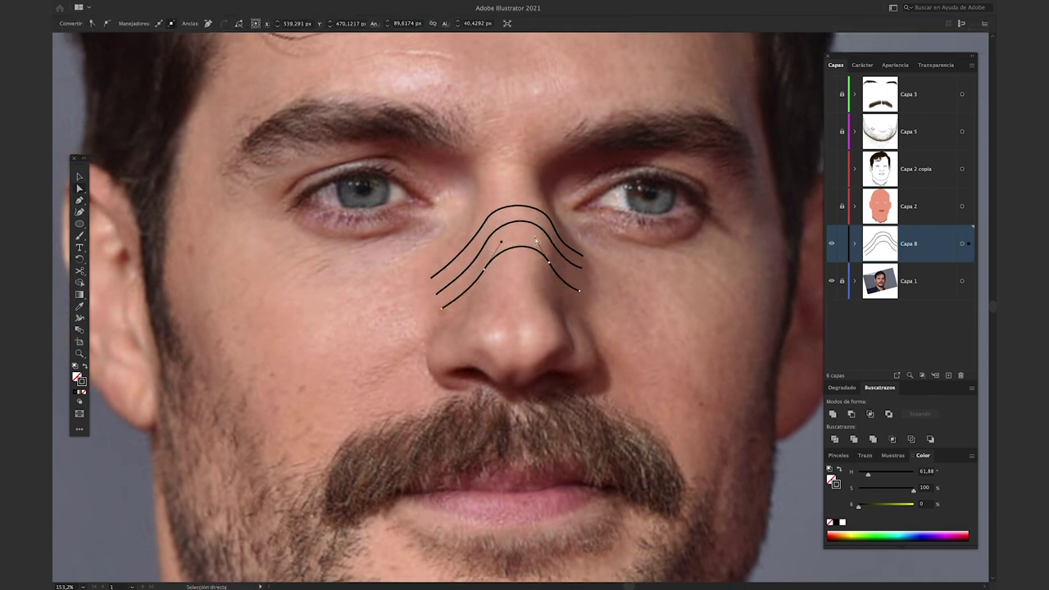
{"action": "left_click", "coordinate": [510, 238], "text": "ctrl"}
{"action": "left_click", "coordinate": [452, 315]}
{"action": "left_click", "coordinate": [495, 274]}
{"action": "left_click", "coordinate": [568, 307]}
{"action": "left_click", "coordinate": [635, 300], "text": "ctrl"}
{"action": "left_click", "coordinate": [514, 203], "text": "ctrl"}
{"action": "left_click_drag", "start_coordinate": [448, 275], "coordinate": [418, 286]}
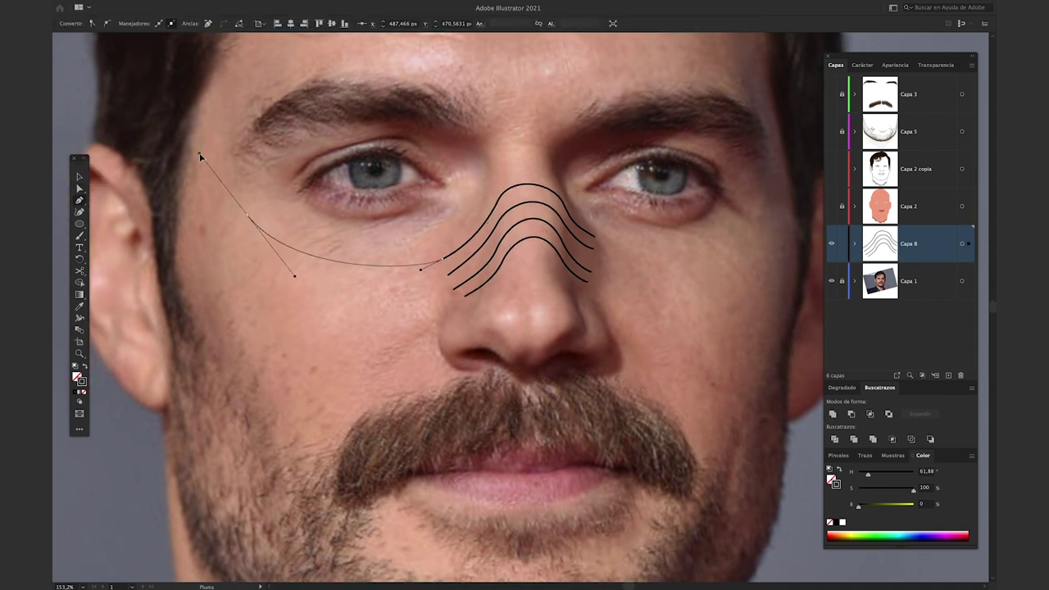
{"action": "left_click", "coordinate": [177, 146]}
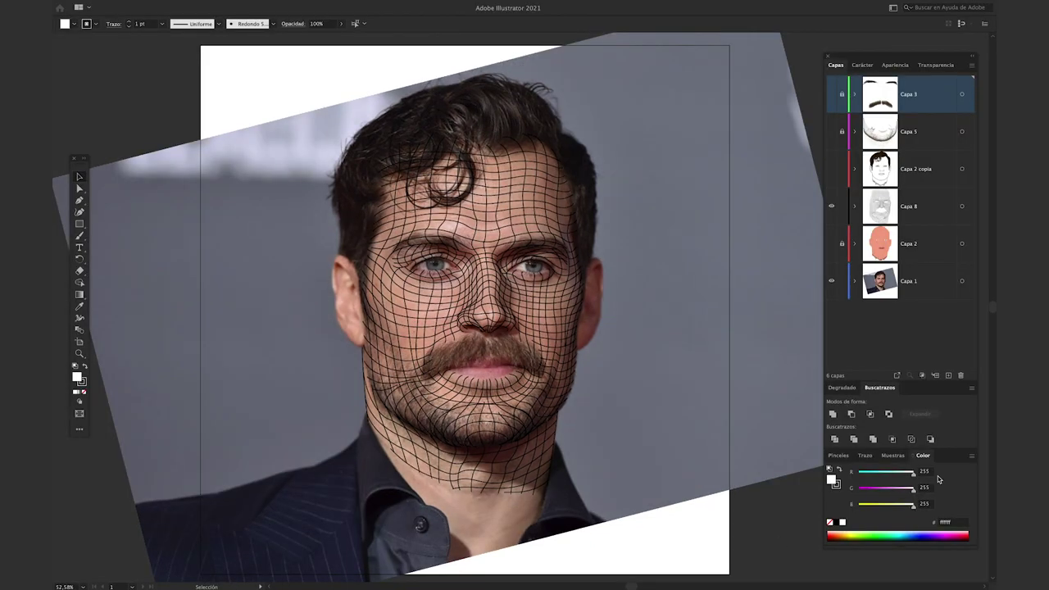
Toggle the photo and coloured artwork layers to compare them with the mesh
{"action": "left_click", "coordinate": [832, 282]}
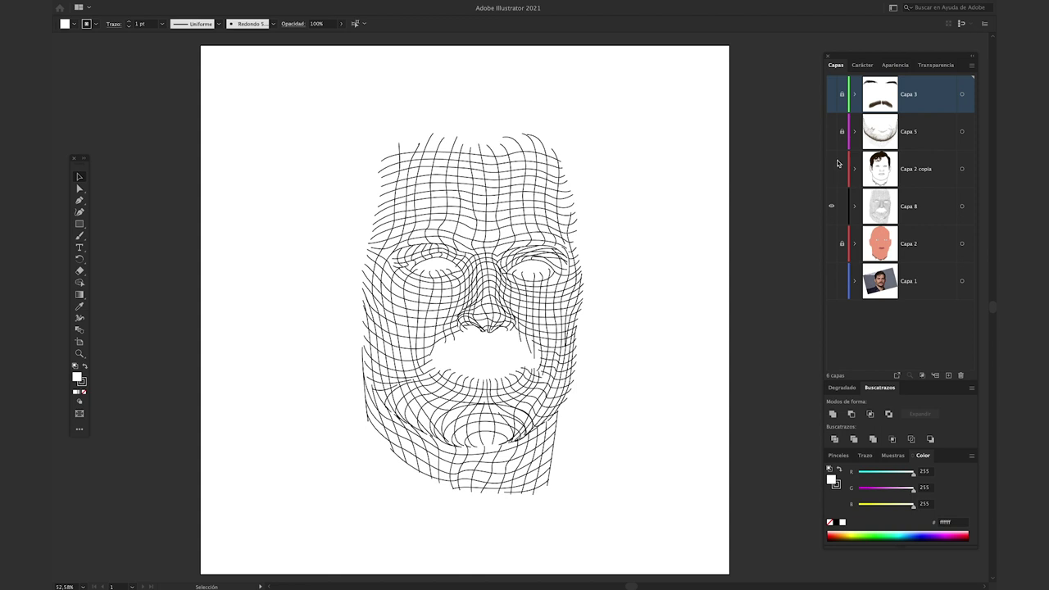
{"action": "left_click_drag", "start_coordinate": [831, 169], "coordinate": [831, 95]}
{"action": "key", "text": "v"}
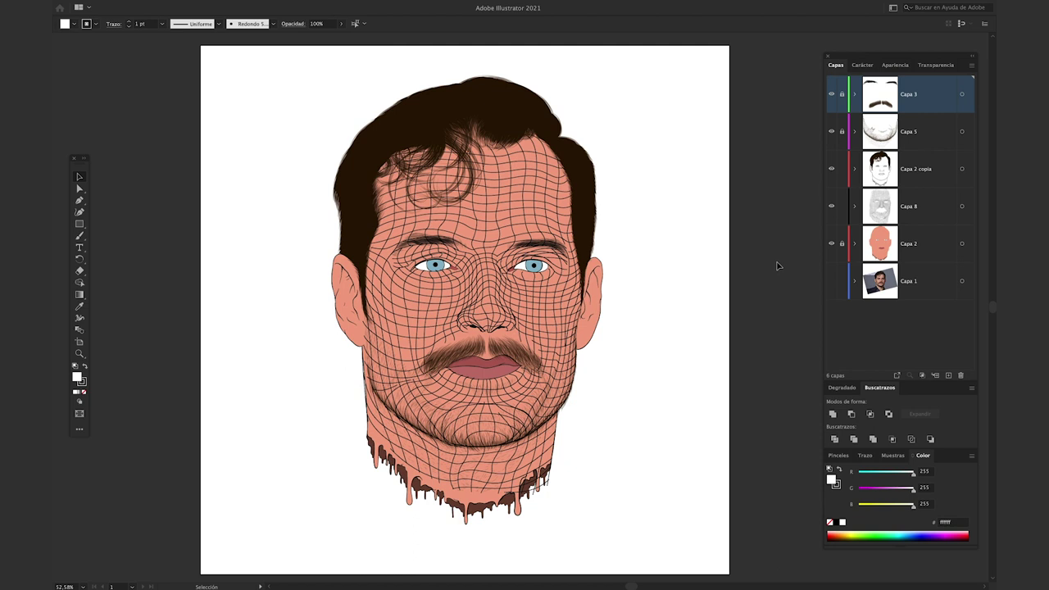
{"action": "scroll", "coordinate": [468, 285], "scroll_direction": "up", "scroll_amount": 2}
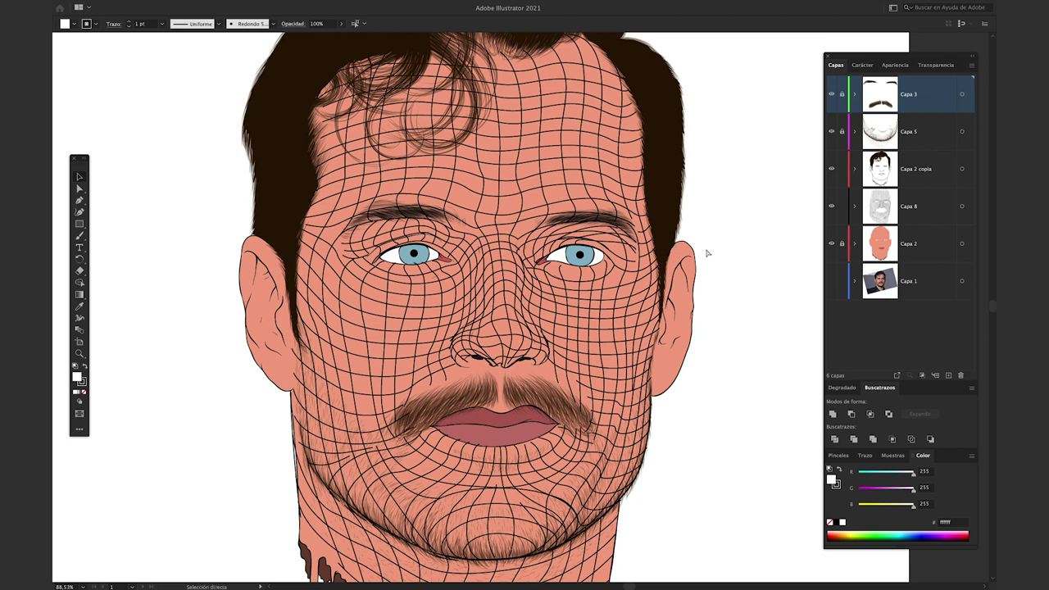
{"action": "key", "text": "ctrl+minus"}
{"action": "left_click", "coordinate": [831, 281], "text": "alt"}
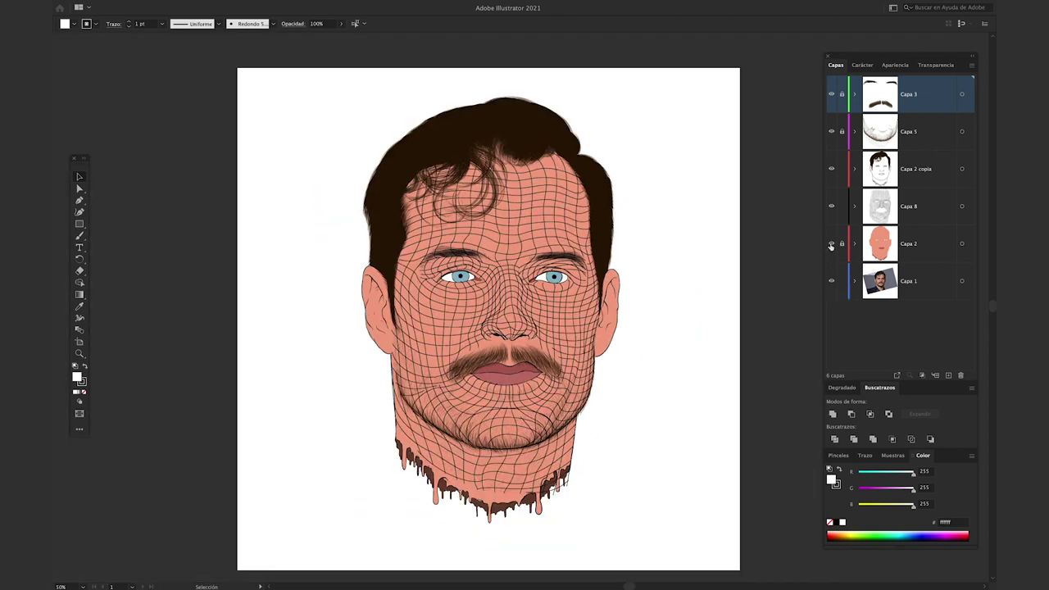
{"action": "left_click", "coordinate": [831, 205]}
Lower the mesh layer Capa 8's opacity, hide it, and make the photo layer active
{"action": "left_click", "coordinate": [963, 210]}
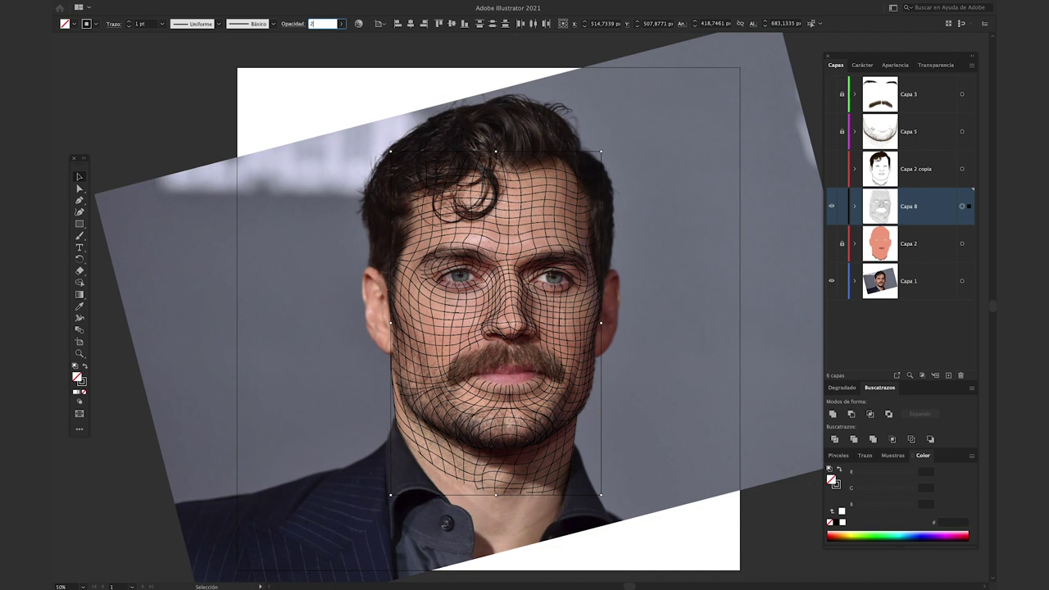
{"action": "type", "text": "0"}
{"action": "left_click", "coordinate": [287, 83]}
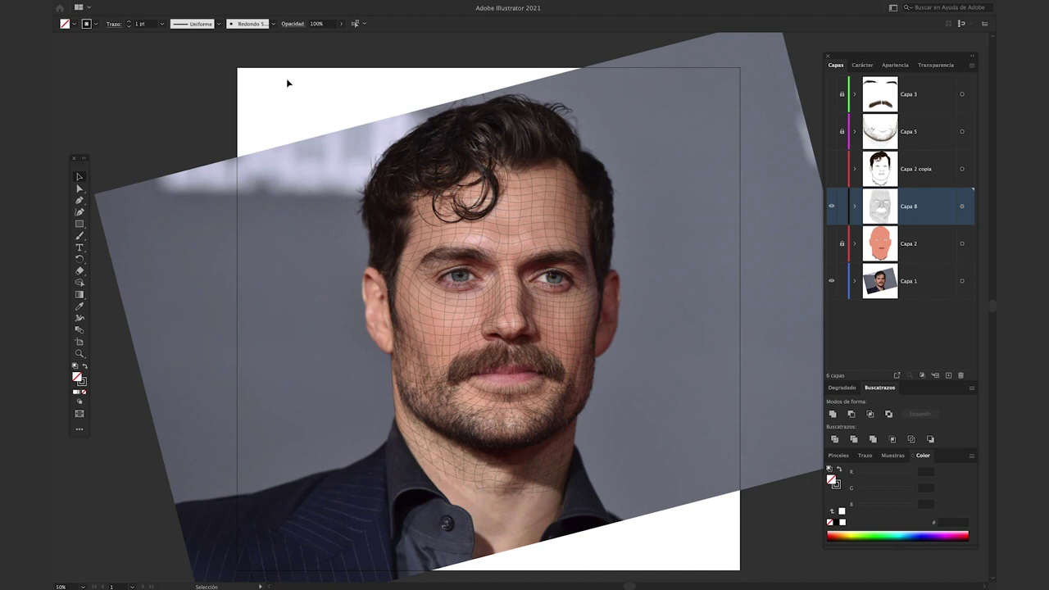
{"action": "left_click", "coordinate": [830, 210]}
{"action": "left_click", "coordinate": [885, 280]}
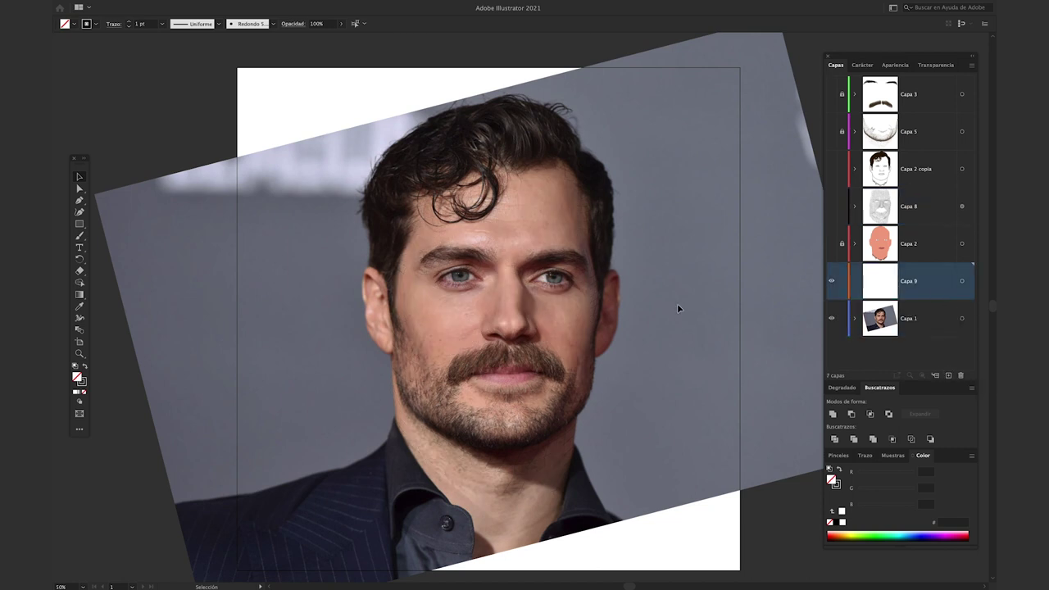
Sample white as a stroke-only colour and draw three white hair-strand curves with the Pen
{"action": "key", "text": "i"}
{"action": "left_click", "coordinate": [662, 241]}
{"action": "key", "text": "p"}
{"action": "scroll", "coordinate": [492, 96], "scroll_direction": "up", "scroll_amount": 5}
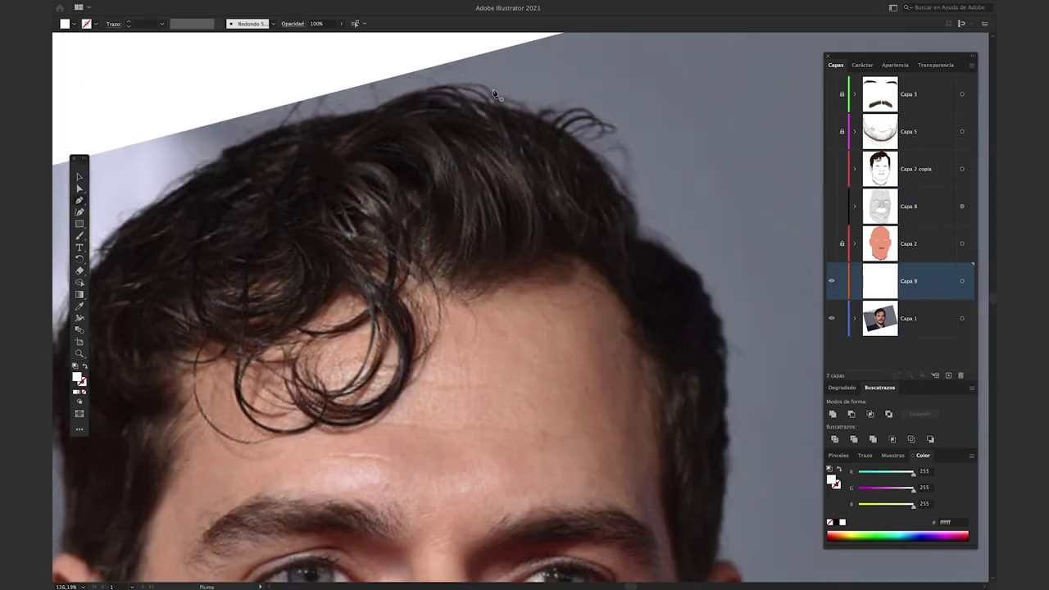
{"action": "key", "text": "shift+x"}
{"action": "left_click_drag", "start_coordinate": [559, 264], "coordinate": [567, 219]}
{"action": "left_click_drag", "start_coordinate": [476, 119], "coordinate": [402, 146]}
{"action": "left_click_drag", "start_coordinate": [575, 263], "coordinate": [586, 214]}
{"action": "left_click_drag", "start_coordinate": [458, 124], "coordinate": [342, 182]}
{"action": "left_click_drag", "start_coordinate": [605, 251], "coordinate": [618, 180]}
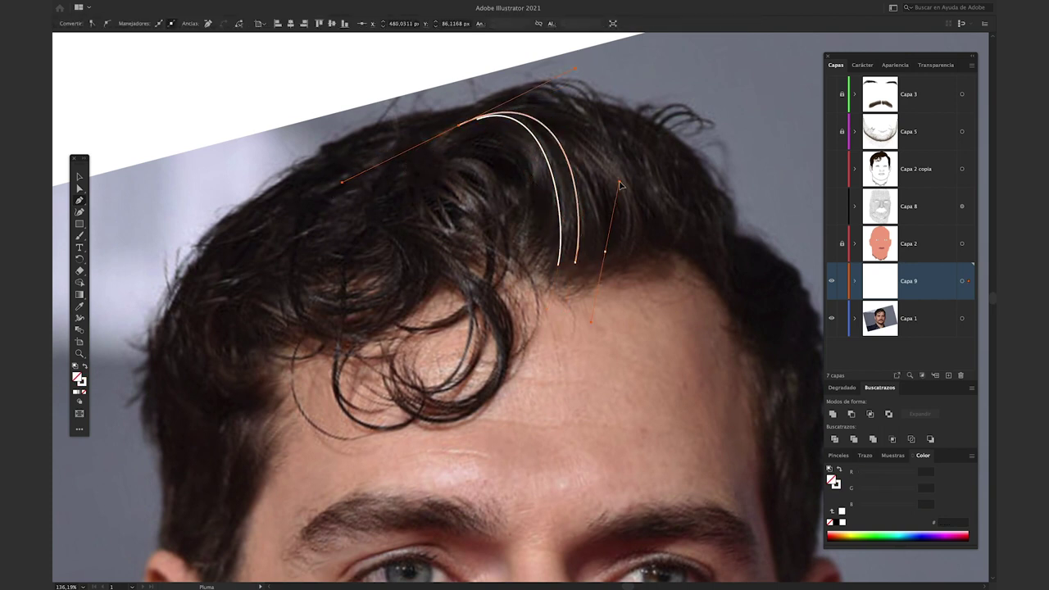
{"action": "left_click_drag", "start_coordinate": [489, 106], "coordinate": [389, 129]}
Add a curl strand toward the forehead and a strand across the hair's left side
{"action": "left_click_drag", "start_coordinate": [387, 220], "coordinate": [423, 263]}
{"action": "left_click_drag", "start_coordinate": [505, 328], "coordinate": [504, 373]}
{"action": "left_click_drag", "start_coordinate": [420, 413], "coordinate": [333, 401]}
{"action": "left_click", "coordinate": [334, 402], "text": "ctrl"}
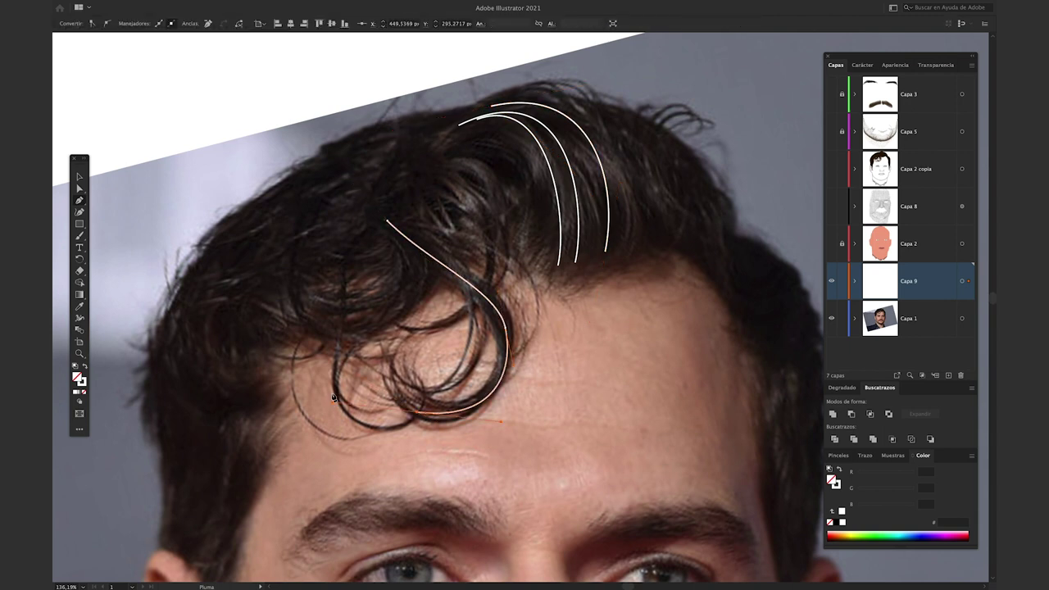
{"action": "left_click_drag", "start_coordinate": [276, 292], "coordinate": [344, 323]}
{"action": "left_click_drag", "start_coordinate": [397, 278], "coordinate": [355, 311]}
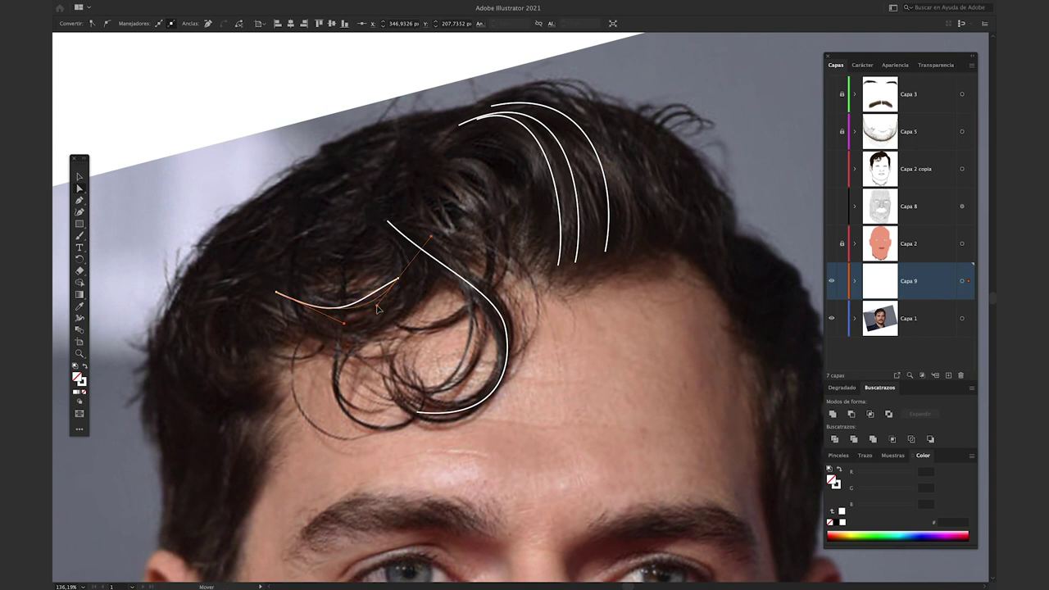
{"action": "left_click", "coordinate": [355, 311], "text": "ctrl"}
{"action": "key", "text": "ctrl+minus"}
{"action": "key", "text": "ctrl+minus"}
{"action": "key", "text": "ctrl+minus"}
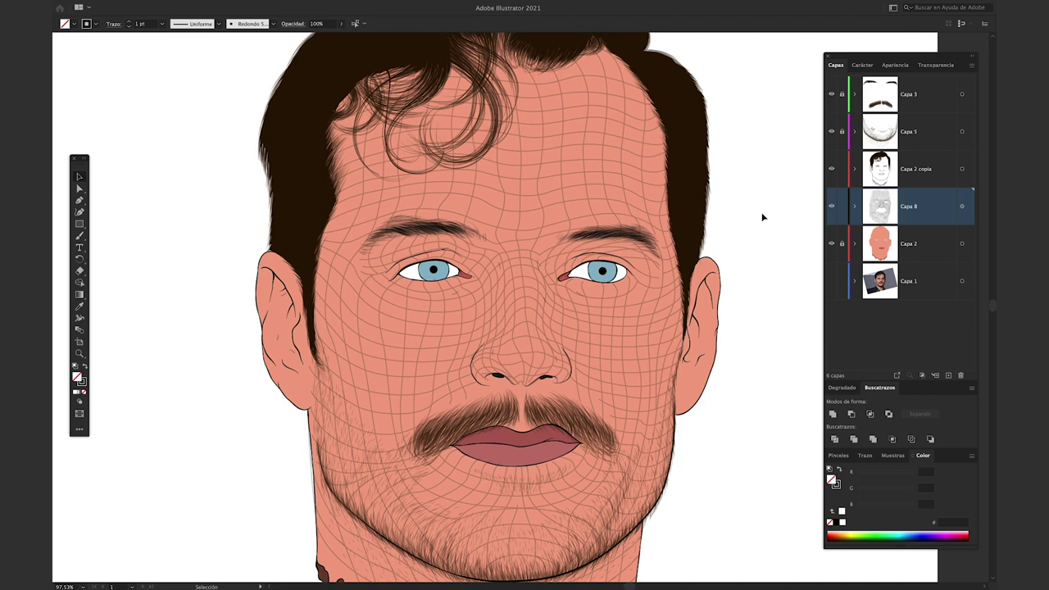
Delete the small stray mark near the nose bridge
{"action": "scroll", "coordinate": [762, 217], "scroll_direction": "up", "scroll_amount": 3}
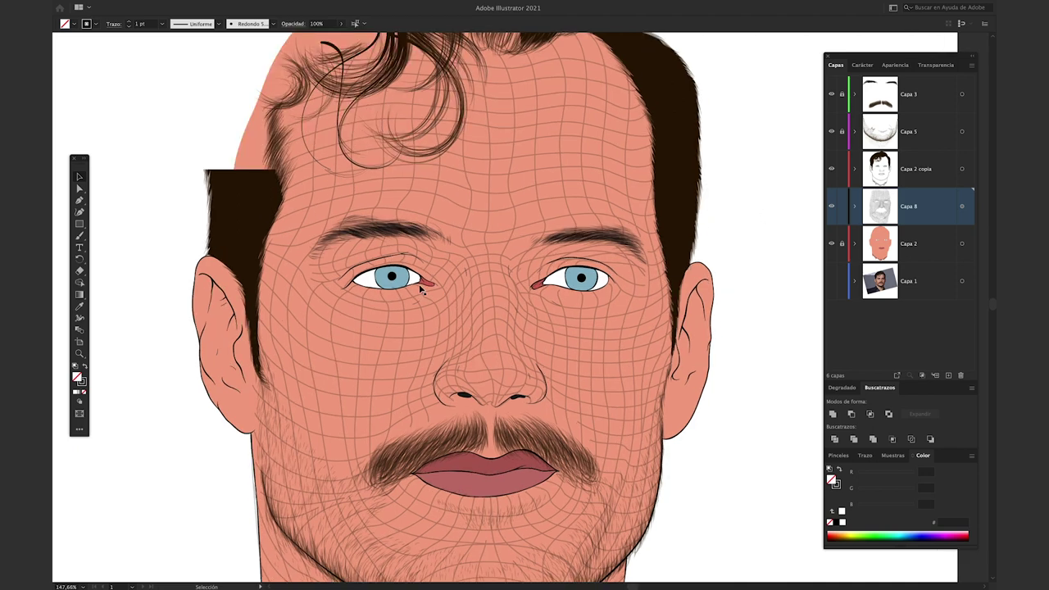
{"action": "left_click_drag", "start_coordinate": [342, 288], "coordinate": [531, 243]}
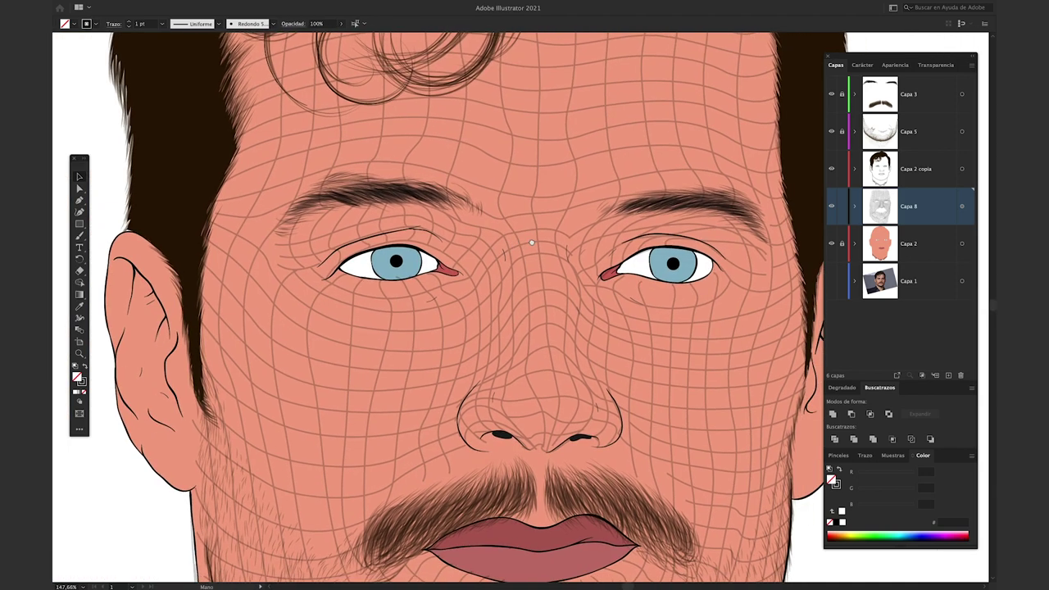
{"action": "left_click", "coordinate": [506, 255]}
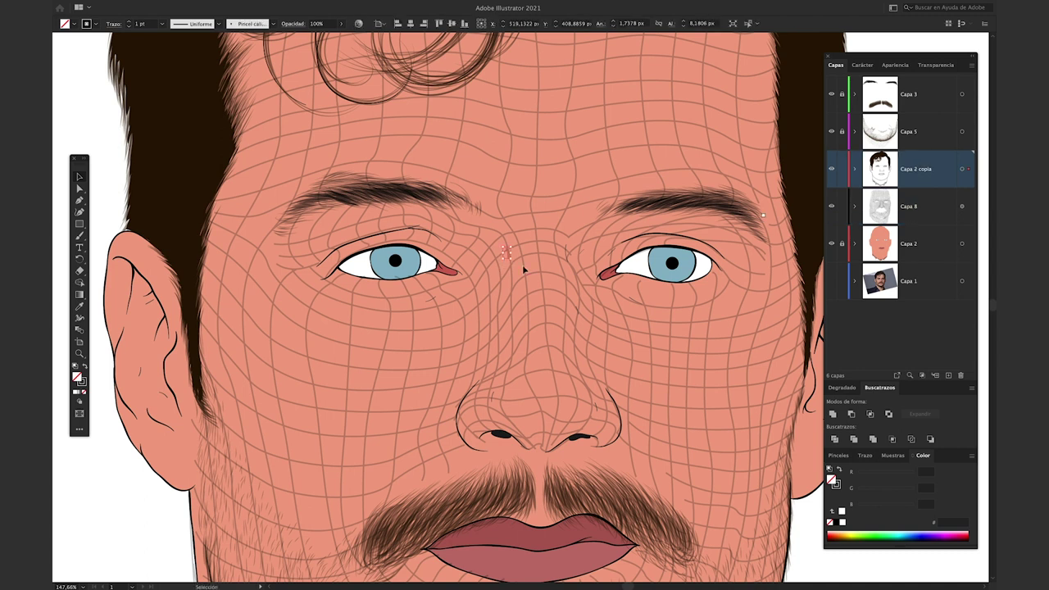
{"action": "key", "text": "Delete"}
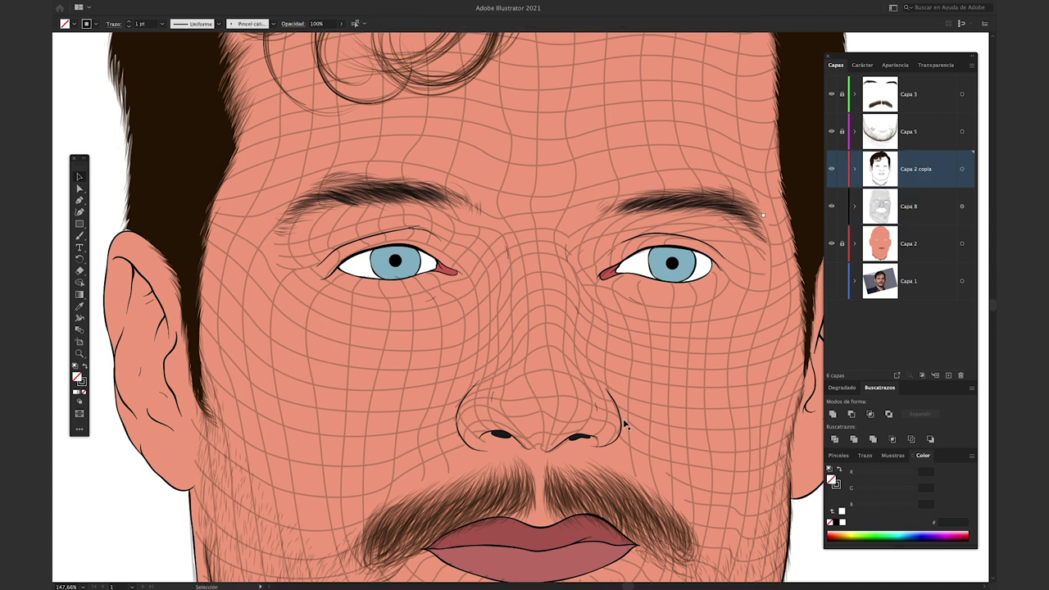
{"action": "scroll", "coordinate": [672, 423], "scroll_direction": "down", "scroll_amount": 3}
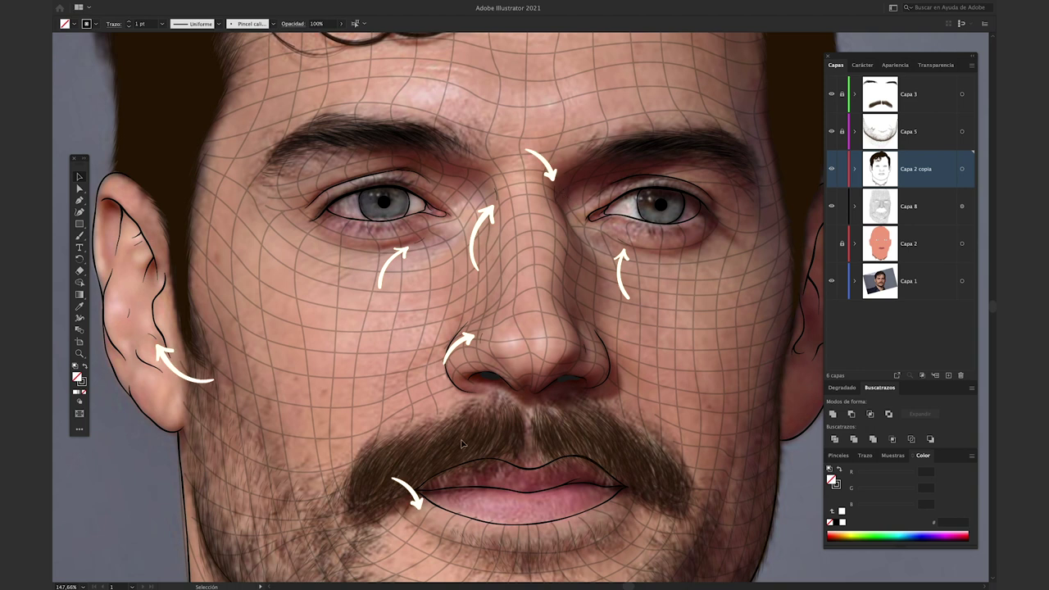
Delete the stray path beside the lip corner using Direct Selection
{"action": "key", "text": "b"}
{"action": "key", "text": "a"}
{"action": "left_click", "coordinate": [418, 531]}
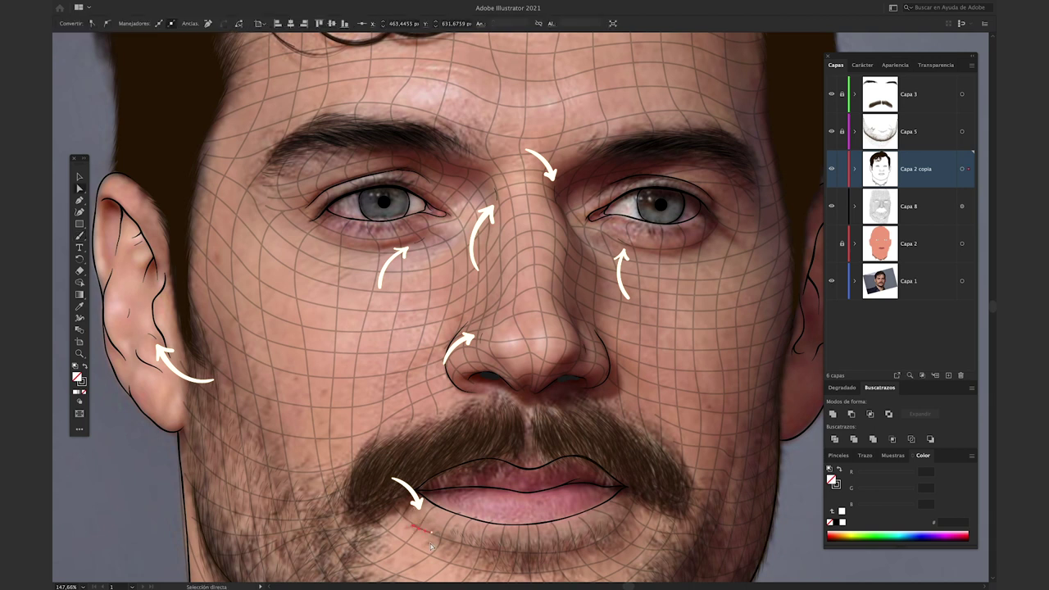
{"action": "key", "text": "Delete"}
{"action": "key", "text": "v"}
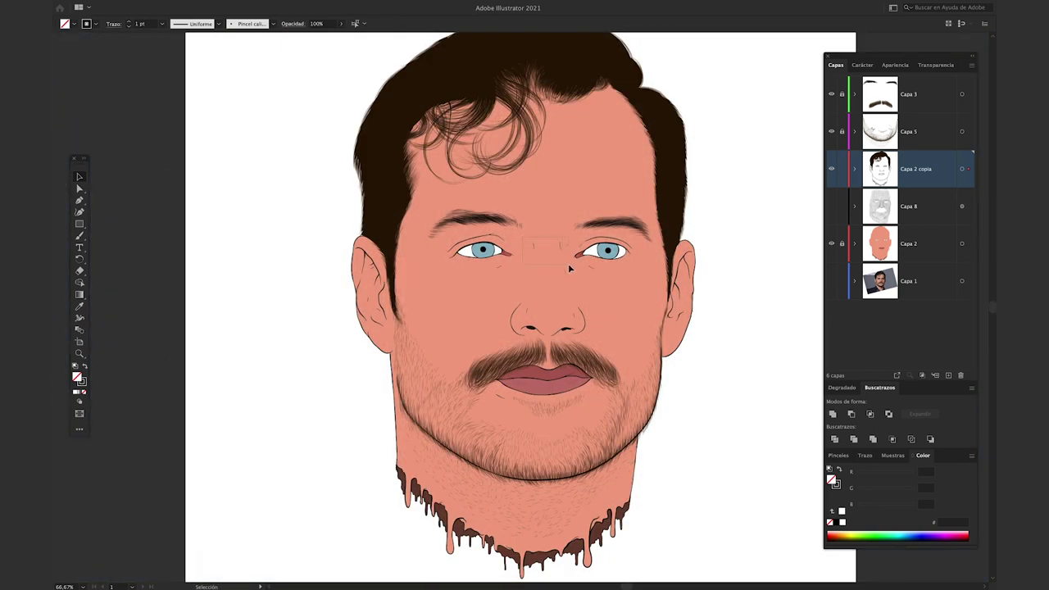
Check the nose-bridge line, make Capa 2 copia active and show the reference photo
{"action": "left_click", "coordinate": [569, 267]}
{"action": "left_click_drag", "start_coordinate": [572, 275], "coordinate": [574, 278]}
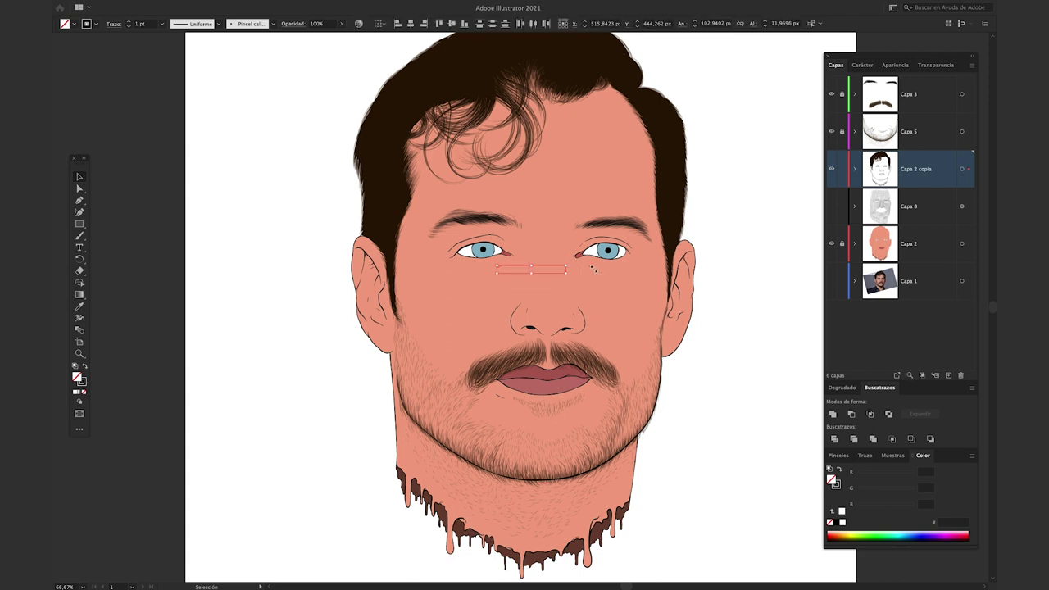
{"action": "left_click", "coordinate": [587, 267]}
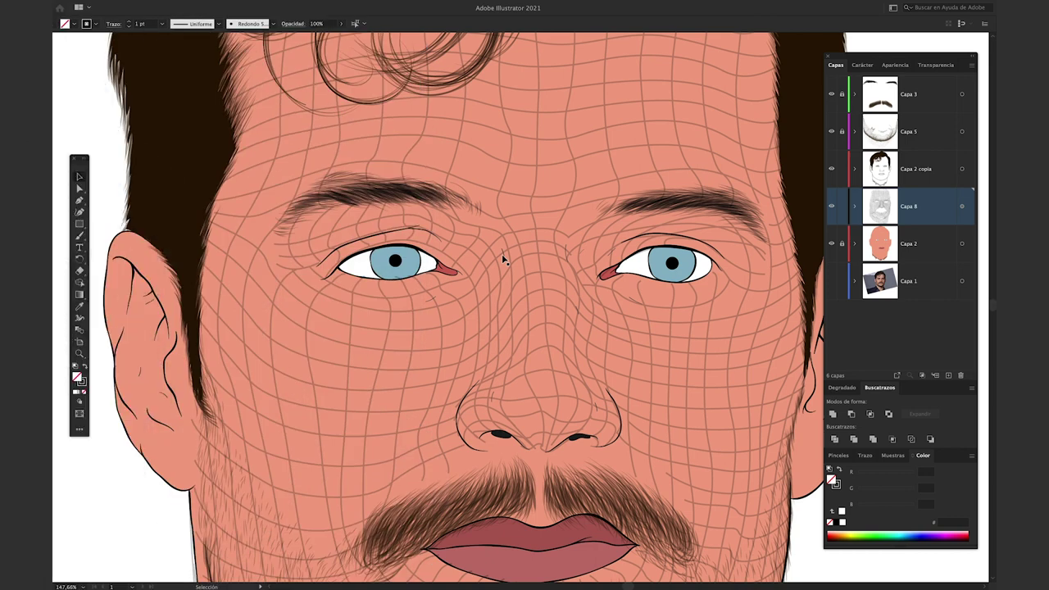
{"action": "left_click", "coordinate": [504, 259]}
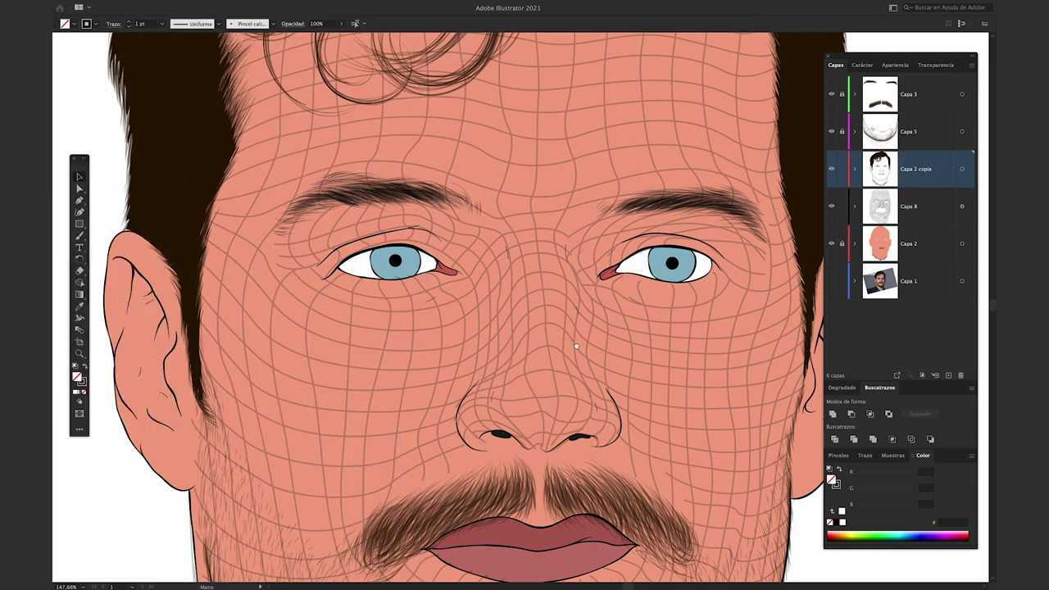
{"action": "scroll", "coordinate": [501, 409], "scroll_direction": "down", "scroll_amount": 3}
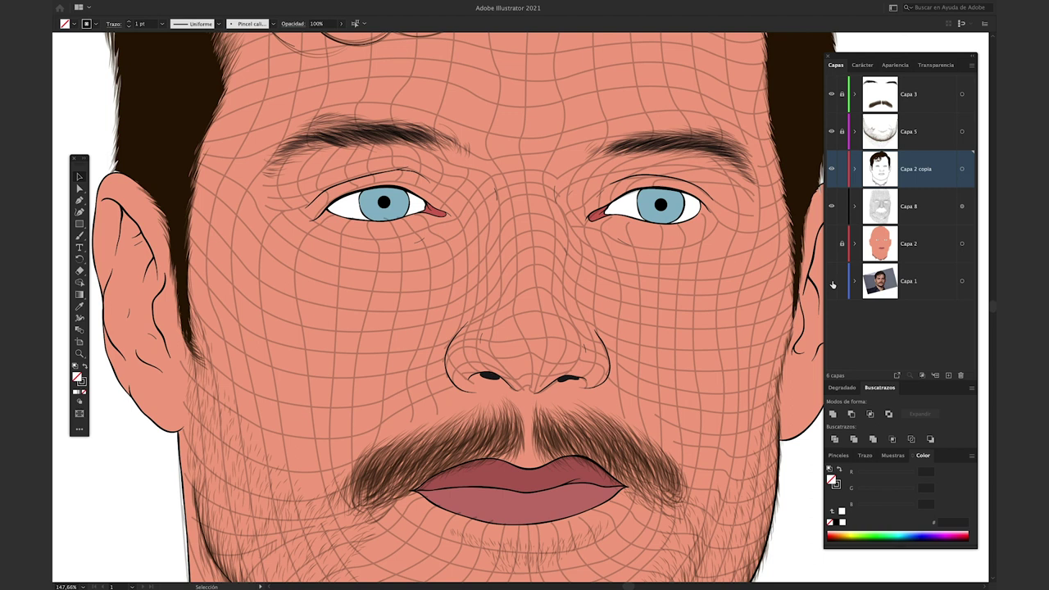
{"action": "left_click", "coordinate": [831, 281]}
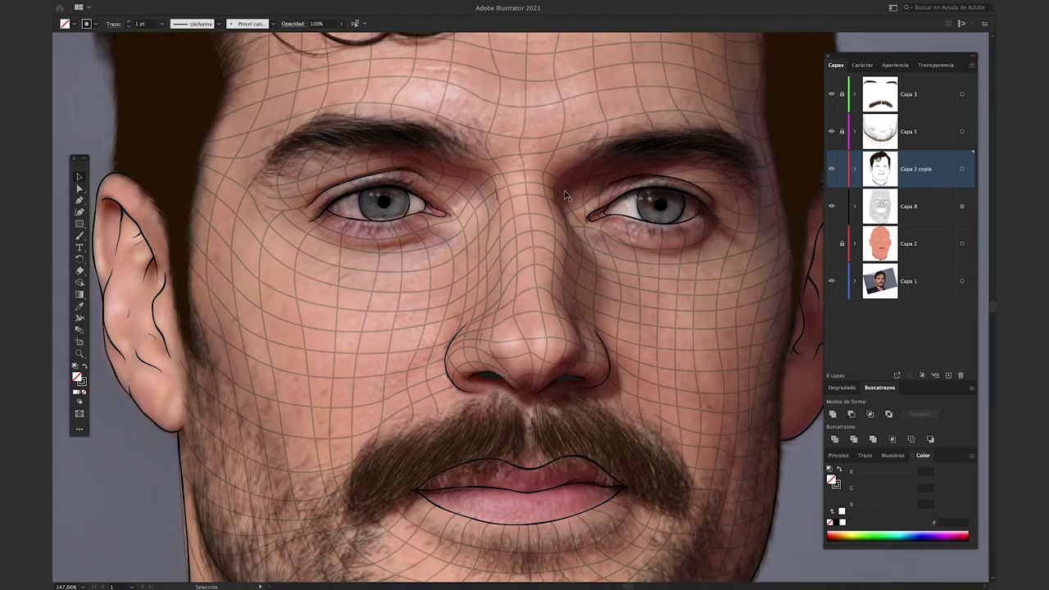
Paint and delete a test brush stroke near the chin, then hide every layer but Capa 1
{"action": "key", "text": "b"}
{"action": "left_click_drag", "start_coordinate": [413, 525], "coordinate": [430, 532]}
{"action": "key", "text": "a"}
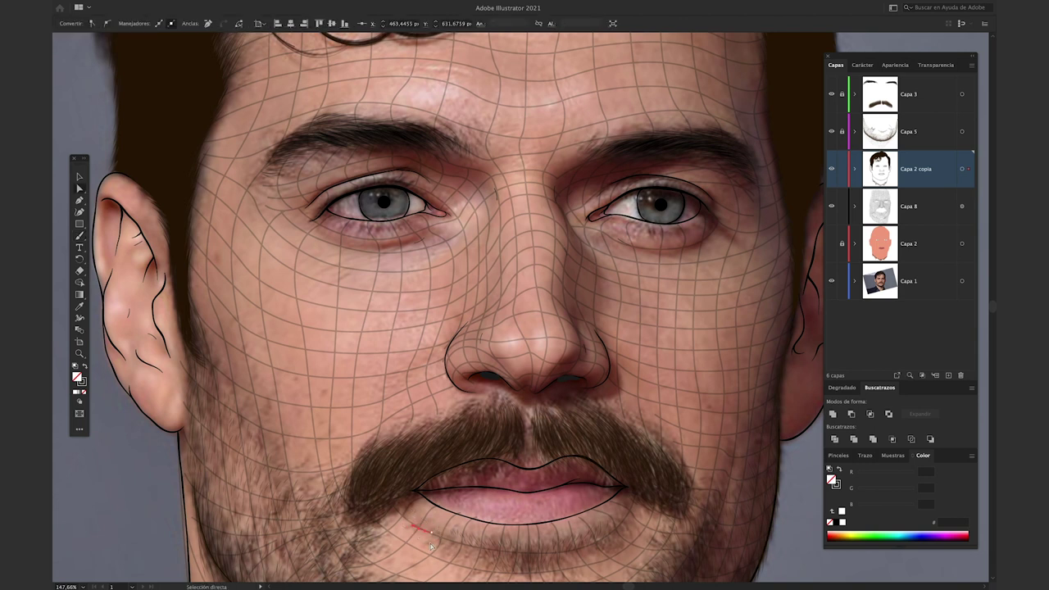
{"action": "key", "text": "Delete"}
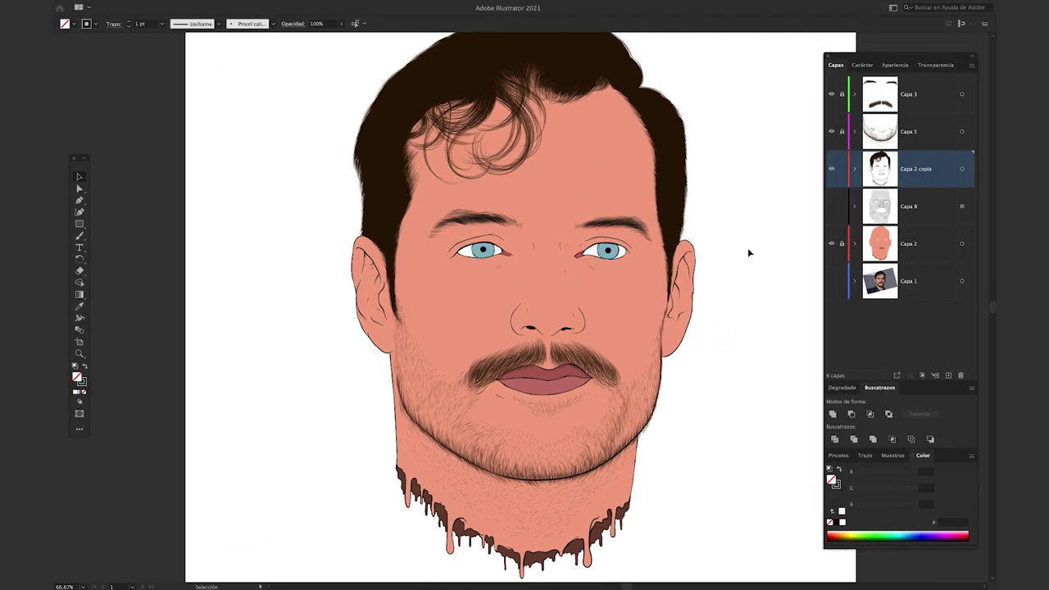
{"action": "left_click", "coordinate": [831, 244]}
{"action": "left_click", "coordinate": [831, 282], "text": "alt"}
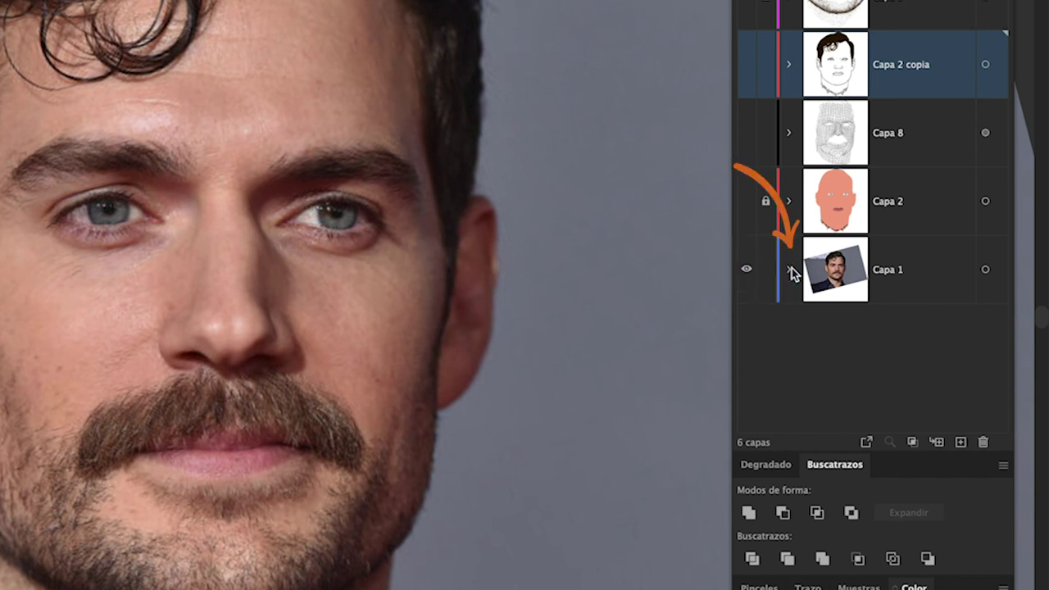
Duplicate the reference photo inside Capa 1 and place the copy left of the original
{"action": "left_click", "coordinate": [790, 271]}
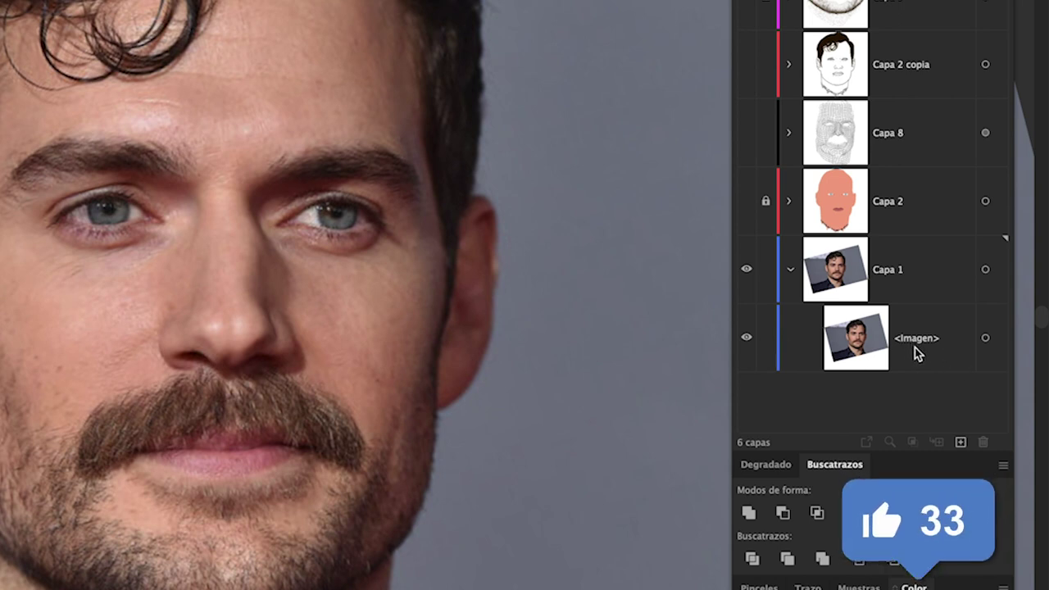
{"action": "left_click_drag", "start_coordinate": [910, 348], "coordinate": [959, 441]}
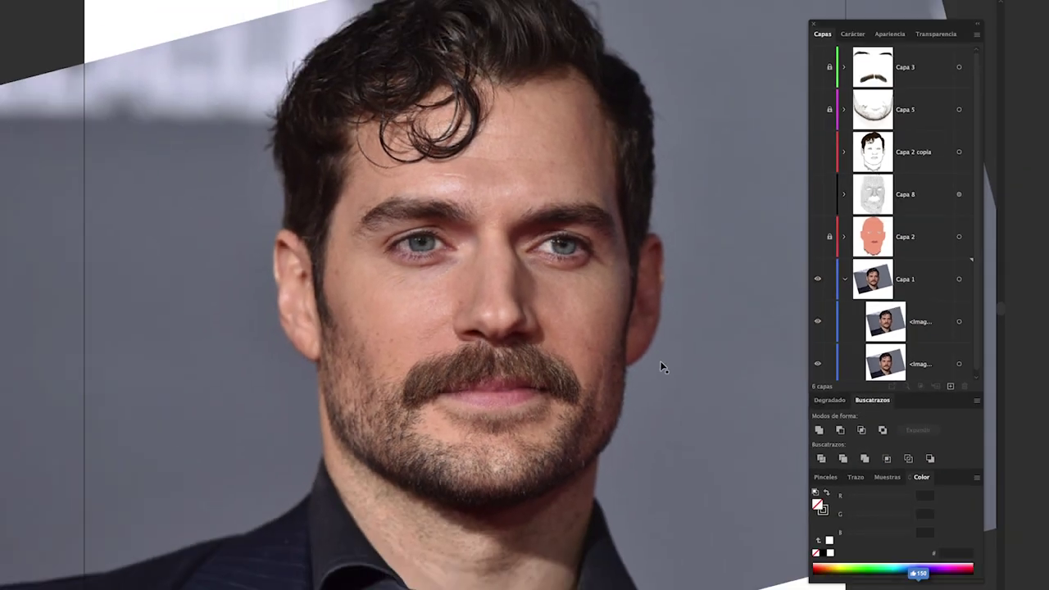
{"action": "left_click_drag", "start_coordinate": [649, 344], "coordinate": [308, 345]}
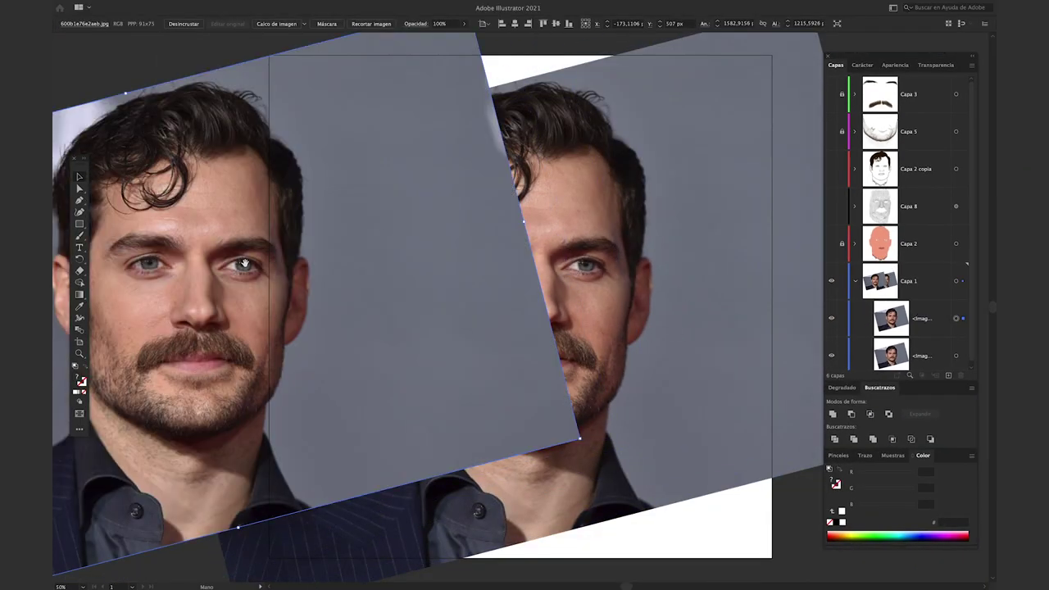
{"action": "left_click_drag", "start_coordinate": [274, 267], "coordinate": [336, 271]}
{"action": "scroll", "coordinate": [336, 271], "scroll_direction": "left", "scroll_amount": 2}
{"action": "scroll", "coordinate": [662, 241], "scroll_direction": "left", "scroll_amount": 3}
{"action": "scroll", "coordinate": [637, 257], "scroll_direction": "left", "scroll_amount": 2}
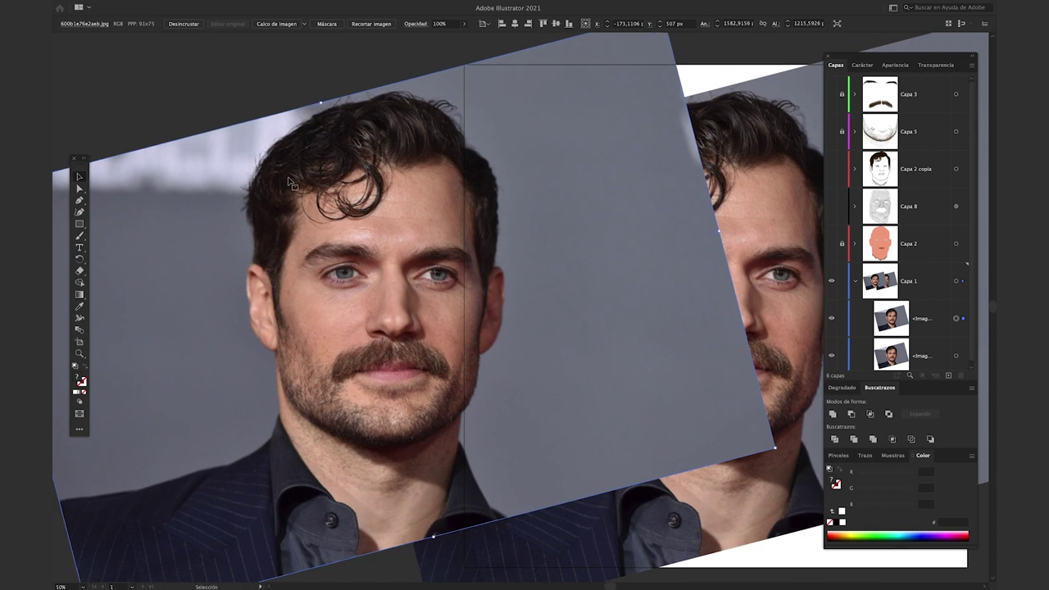
Draw an ellipse over the copy's head and pull its top down to the hairline
{"action": "key", "text": "l"}
{"action": "left_click_drag", "start_coordinate": [445, 384], "coordinate": [246, 82]}
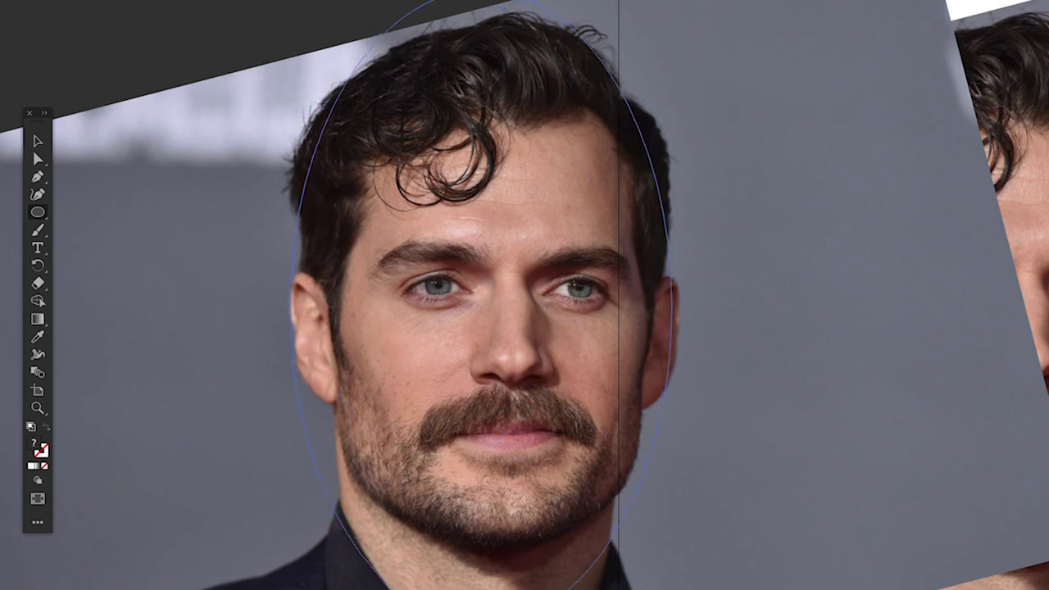
{"action": "left_click_drag", "start_coordinate": [642, 580], "coordinate": [692, 582]}
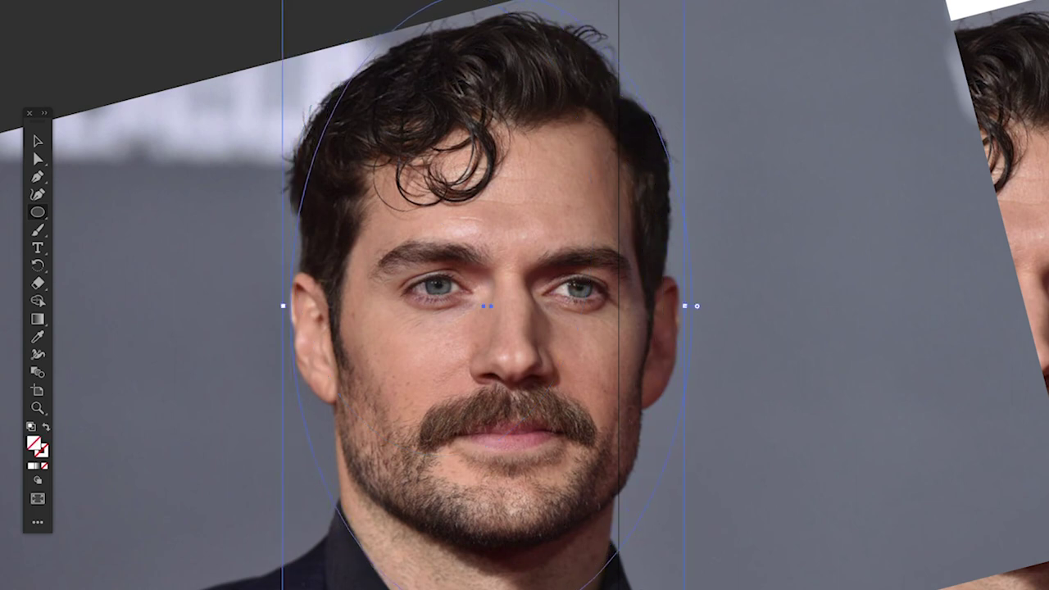
{"action": "key", "text": "a"}
{"action": "left_click", "coordinate": [483, 587]}
{"action": "key", "text": "Delete"}
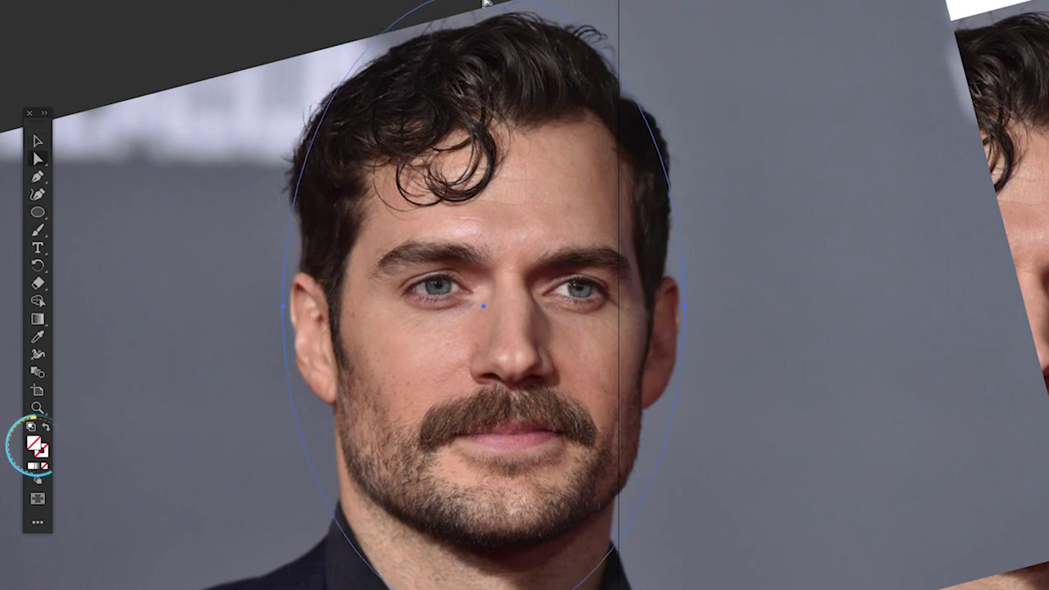
{"action": "left_click_drag", "start_coordinate": [484, 3], "coordinate": [488, 40]}
{"action": "key", "text": "v"}
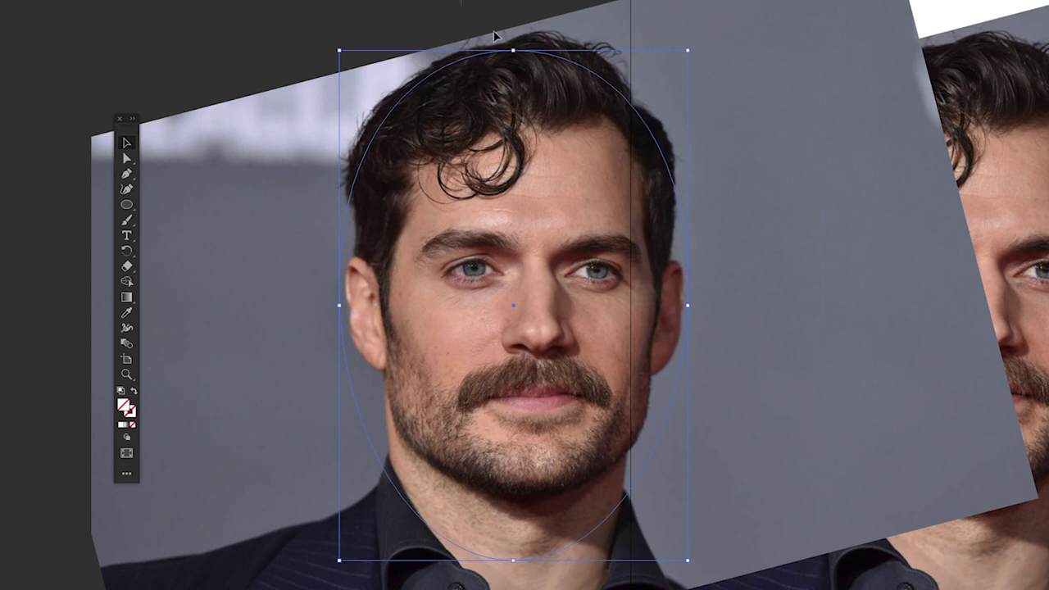
Clip the photo copy to the ellipse with Objeto > Máscara de recorte > Crear
{"action": "key", "text": "a"}
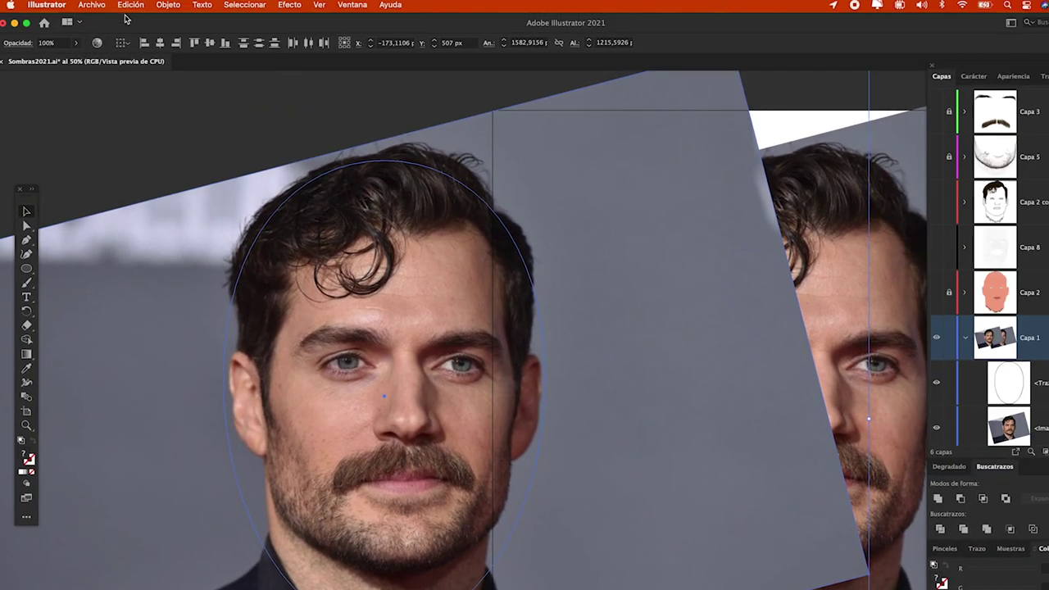
{"action": "left_click", "coordinate": [168, 5]}
{"action": "mouse_move", "coordinate": [191, 428]}
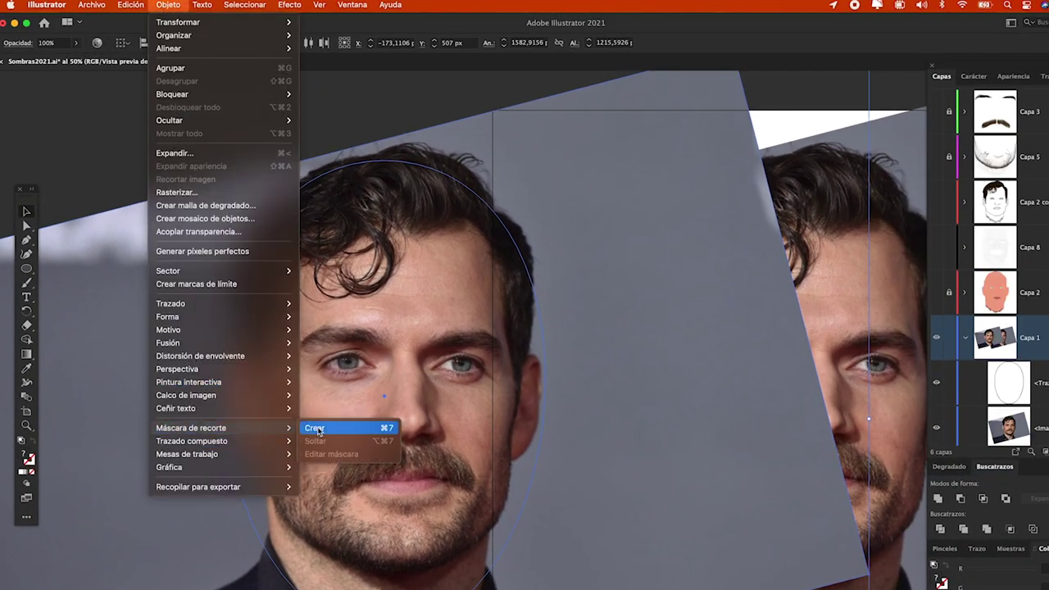
{"action": "left_click", "coordinate": [375, 433]}
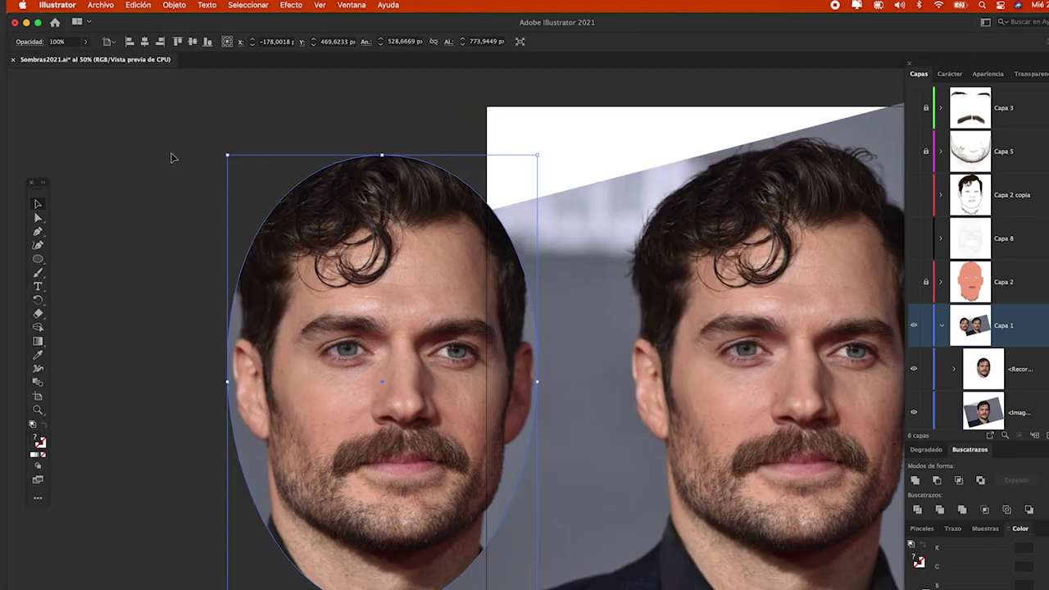
{"action": "left_click", "coordinate": [171, 158]}
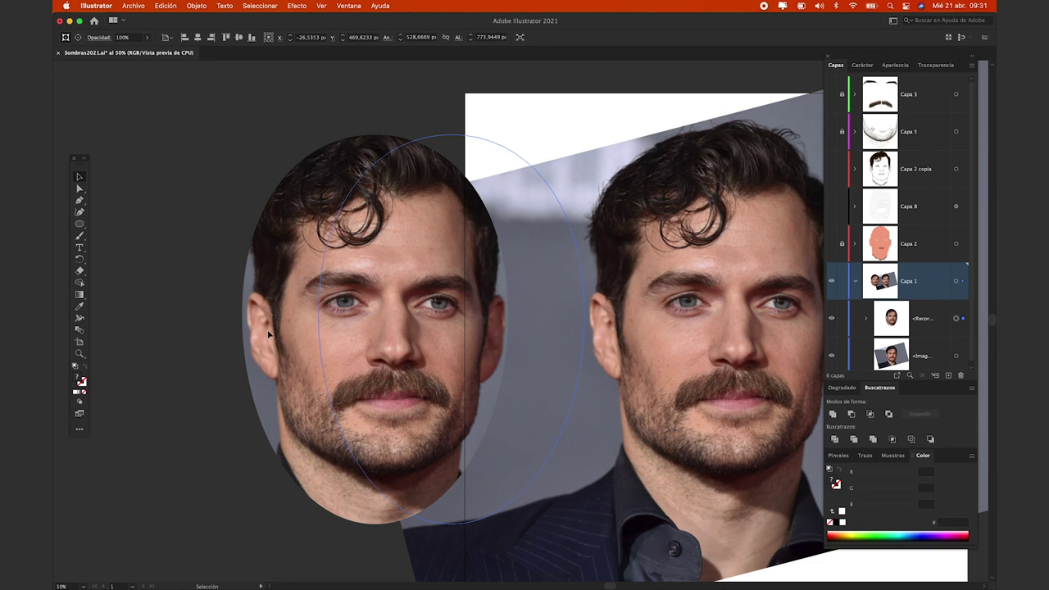
Move the oval-clipped photo, isolate its clipping mask, and target the <Imagen> inside for tracing
{"action": "left_click_drag", "start_coordinate": [458, 381], "coordinate": [457, 381]}
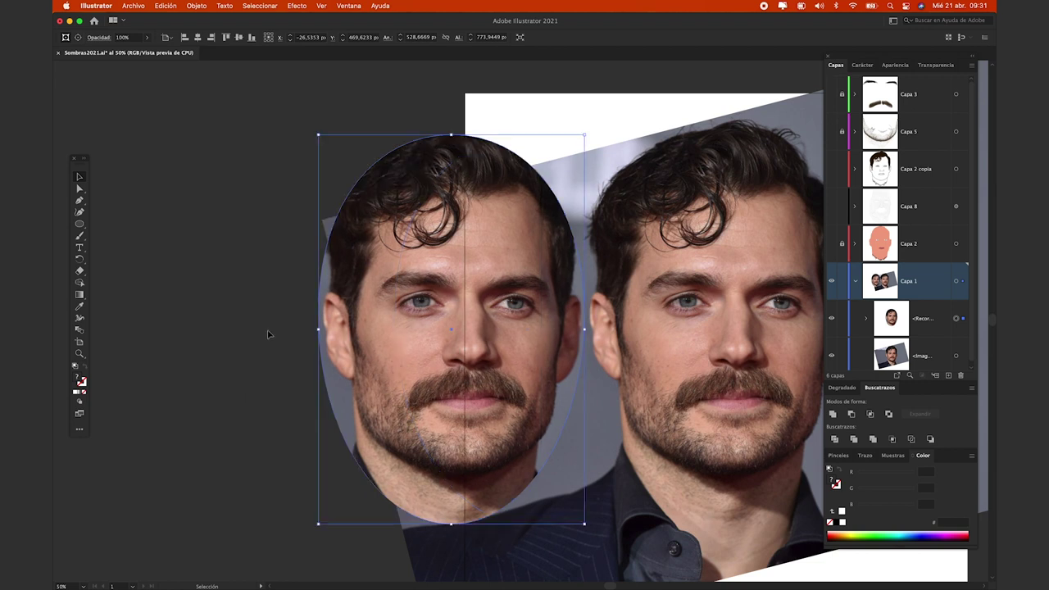
{"action": "left_click", "coordinate": [409, 198]}
{"action": "right_click", "coordinate": [474, 282]}
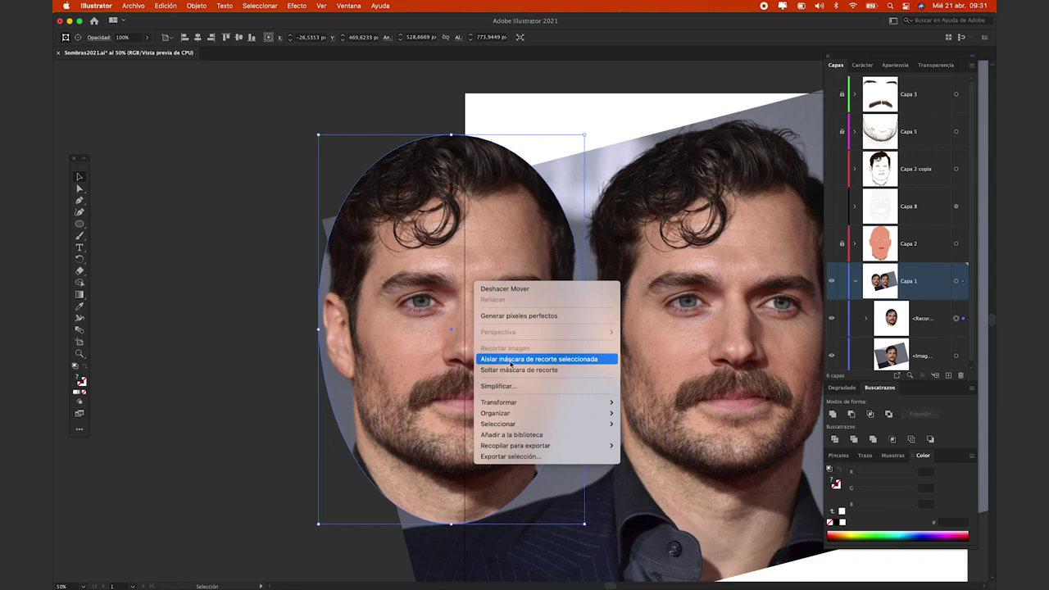
{"action": "left_click", "coordinate": [510, 361]}
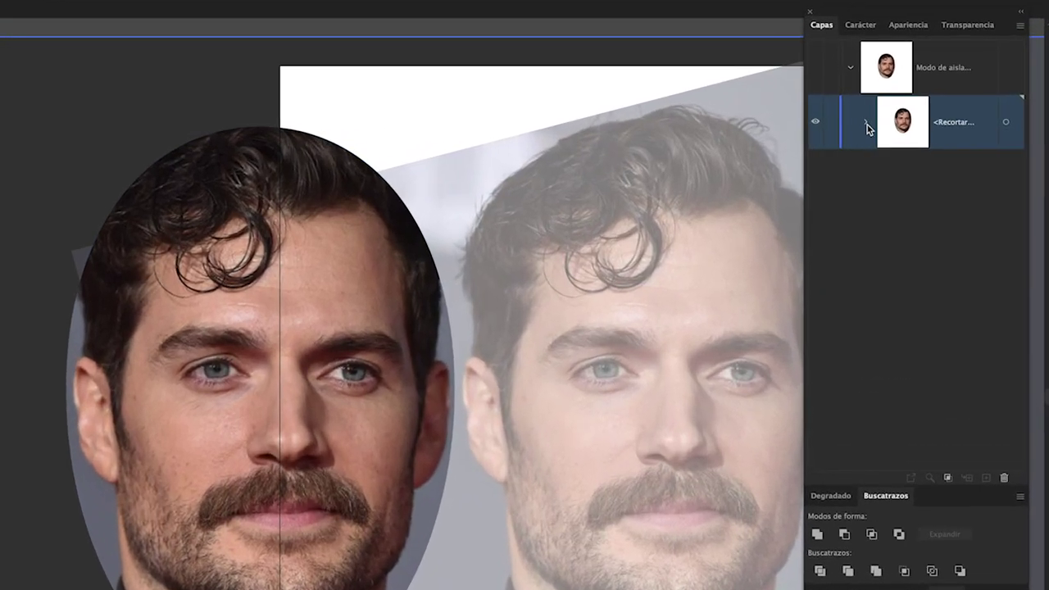
{"action": "left_click", "coordinate": [867, 122]}
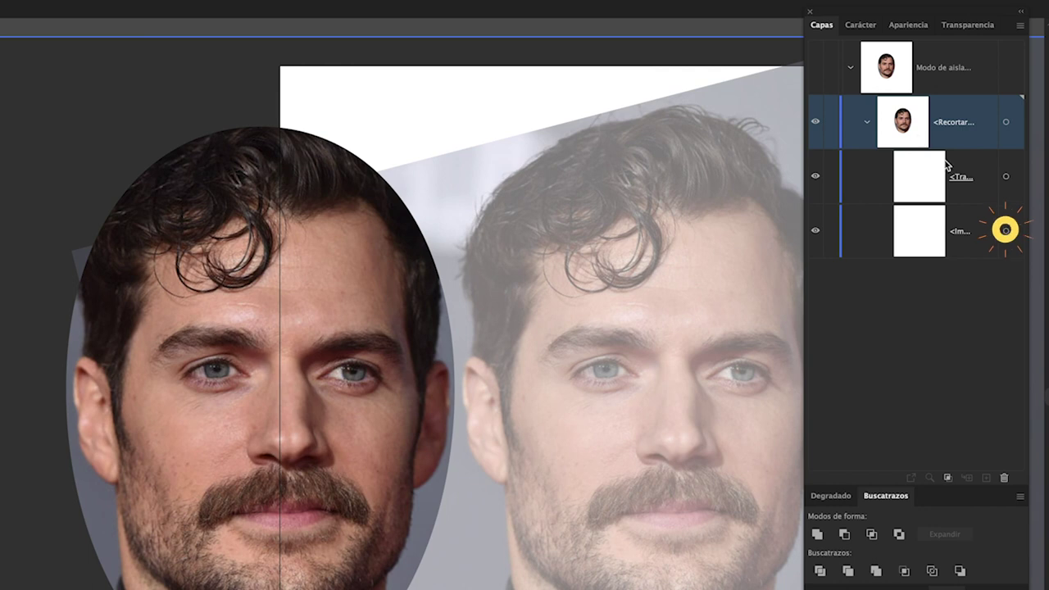
{"action": "left_click", "coordinate": [1006, 232]}
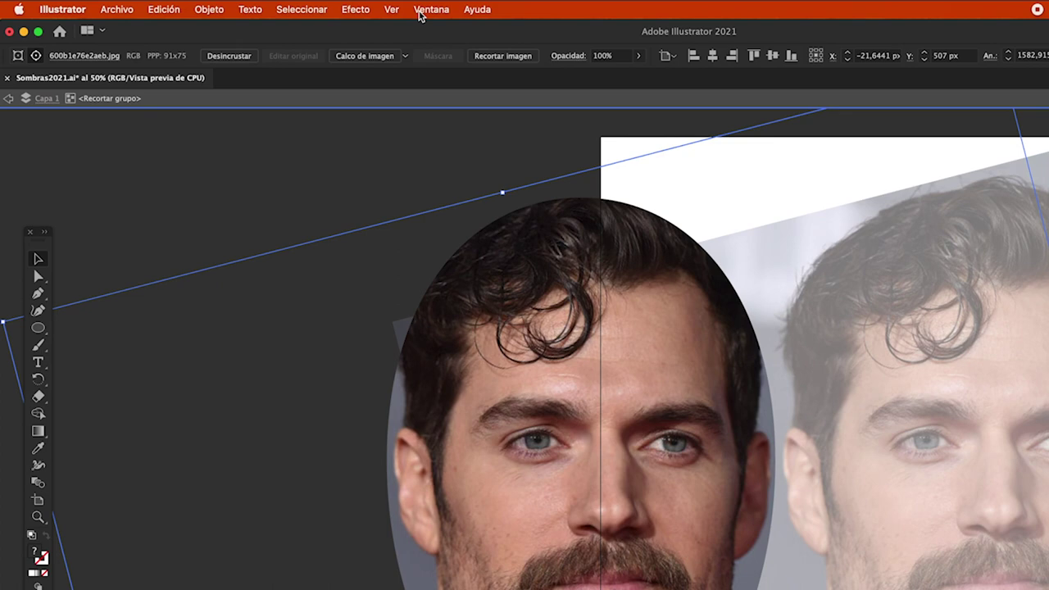
{"action": "mouse_move", "coordinate": [431, 1]}
{"action": "left_click", "coordinate": [421, 11]}
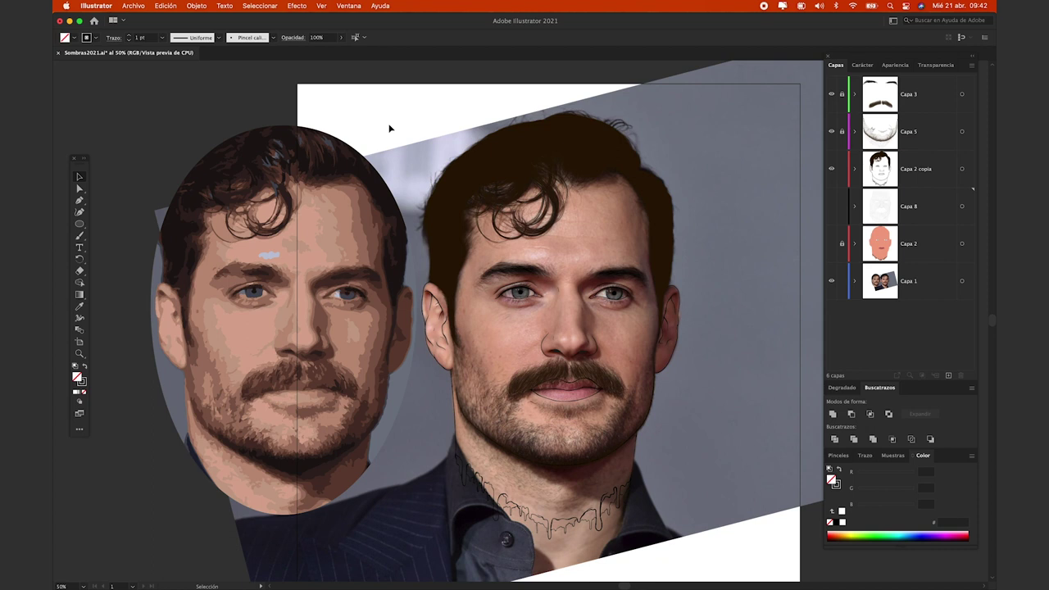
Add layer Capa 9 above Capa 2, hide the photo, and show the face, hair and moustache layers
{"action": "left_click", "coordinate": [918, 256]}
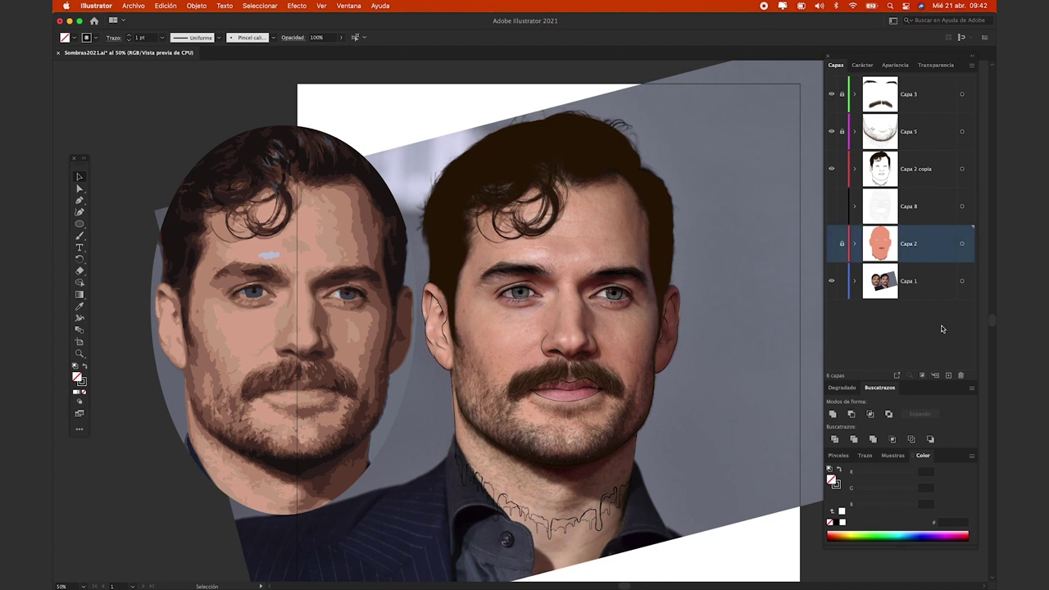
{"action": "left_click", "coordinate": [947, 376]}
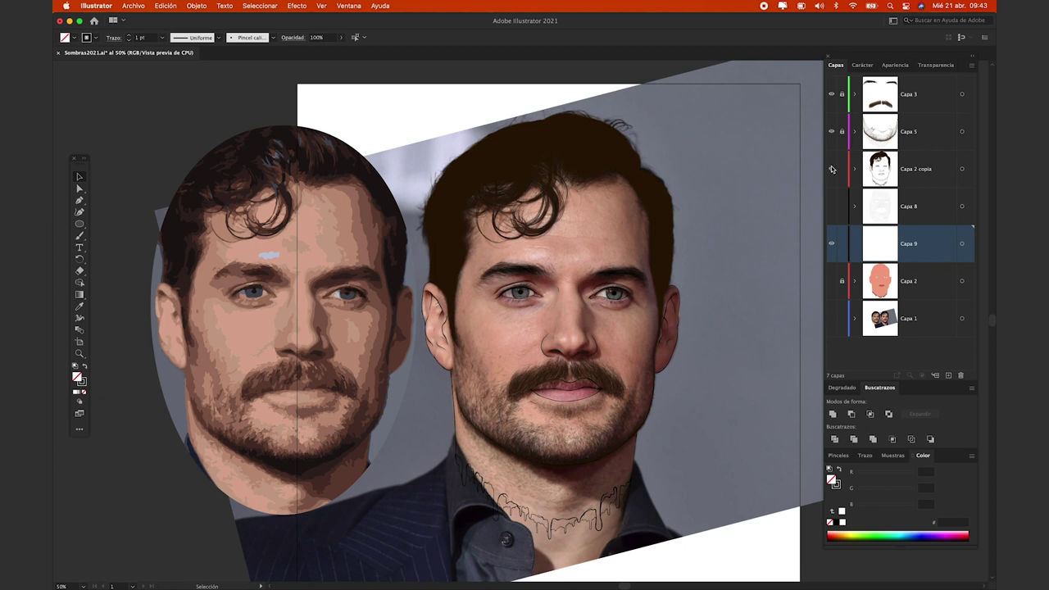
{"action": "left_click", "coordinate": [832, 169], "text": "alt"}
{"action": "left_click", "coordinate": [832, 282]}
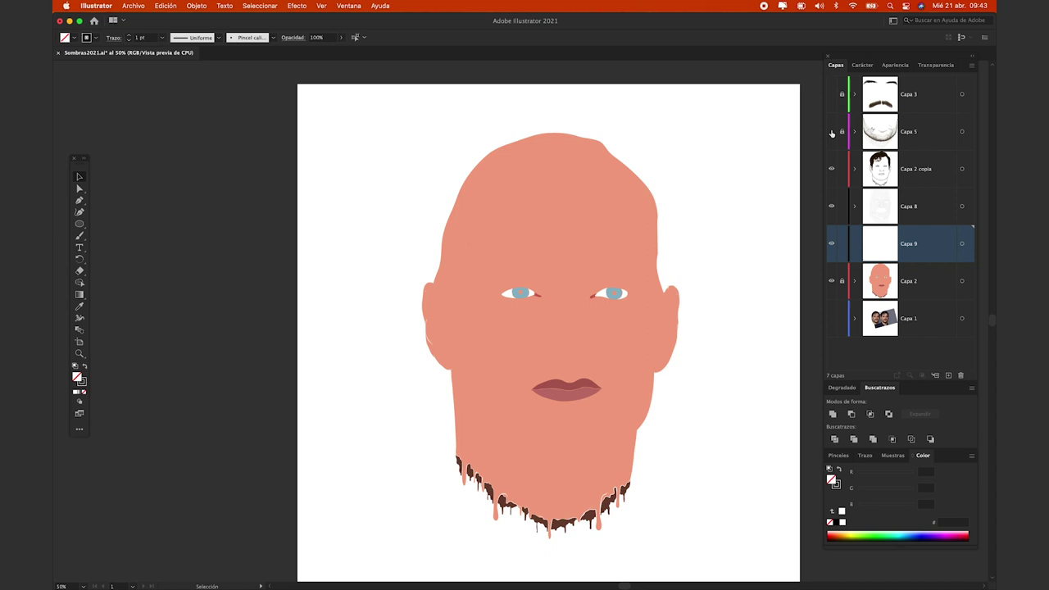
{"action": "left_click", "coordinate": [833, 98]}
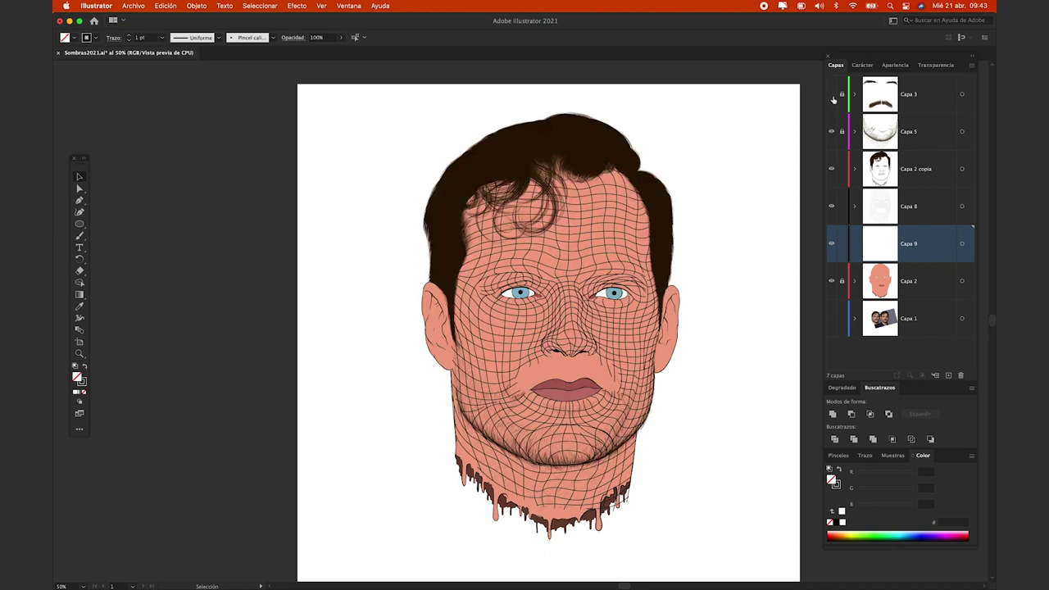
{"action": "left_click", "coordinate": [832, 207]}
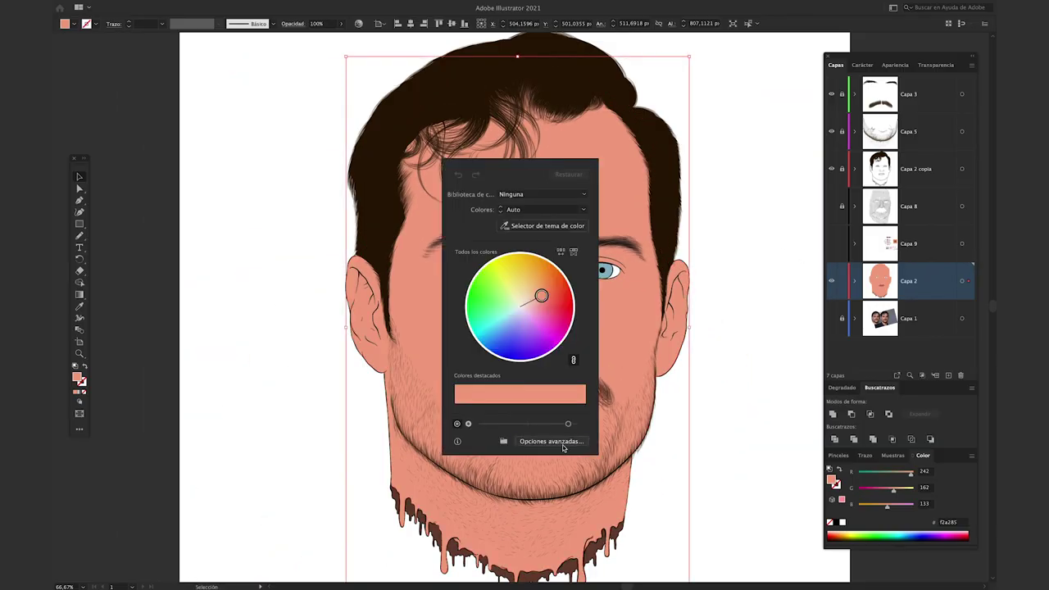
In advanced recolour options set saturation 48, adjust brightness, disable artwork recolouring, and close
{"action": "left_click", "coordinate": [562, 441]}
{"action": "left_click_drag", "start_coordinate": [773, 108], "coordinate": [853, 98]}
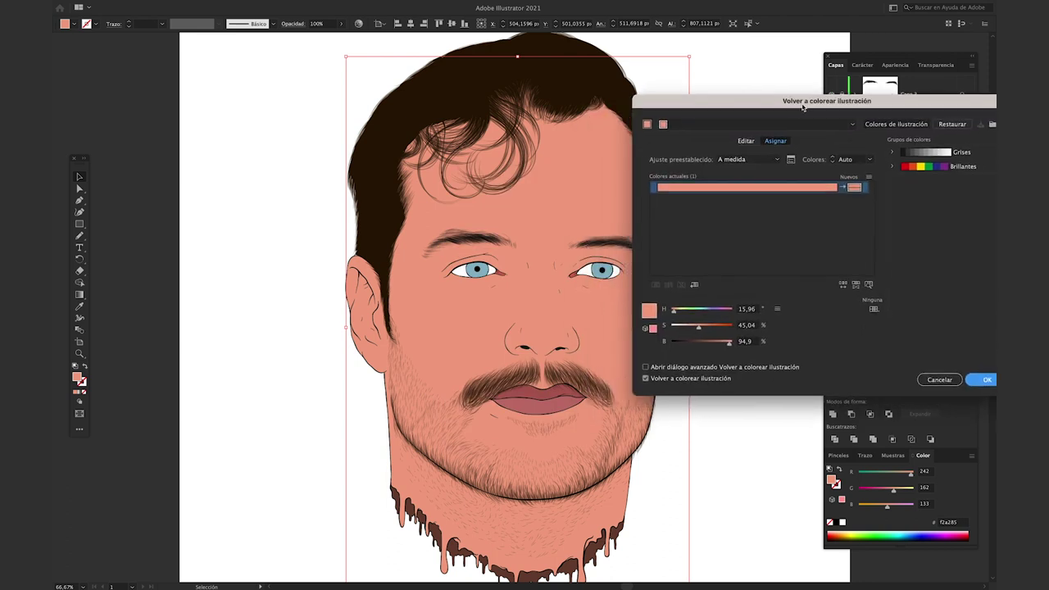
{"action": "left_click", "coordinate": [795, 318]}
{"action": "type", "text": "48"}
{"action": "key", "text": "Return"}
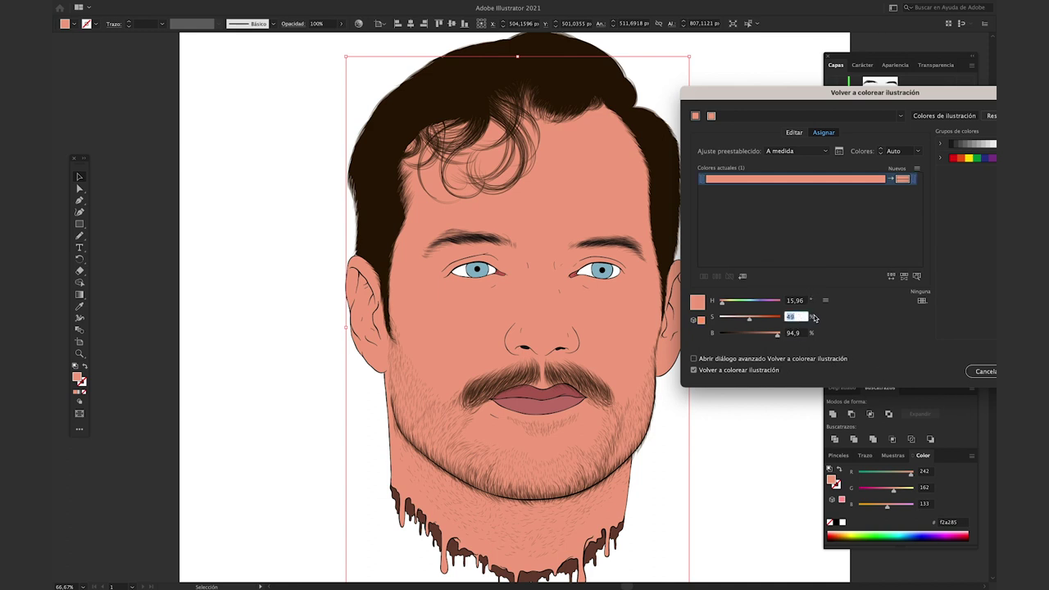
{"action": "key", "text": "Tab"}
{"action": "left_click", "coordinate": [795, 317]}
{"action": "key", "text": "Tab"}
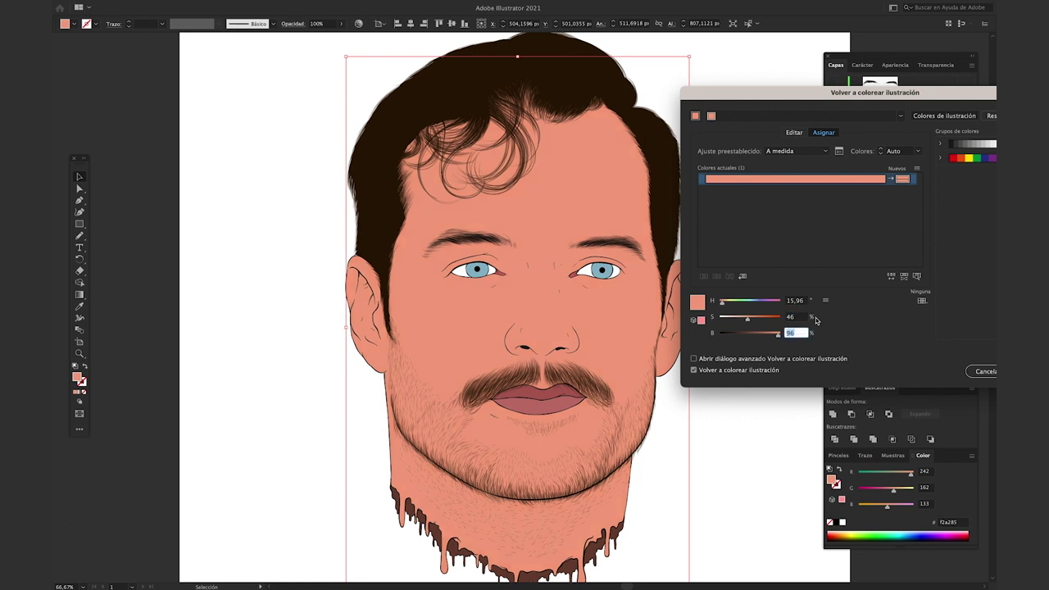
{"action": "left_click", "coordinate": [732, 376]}
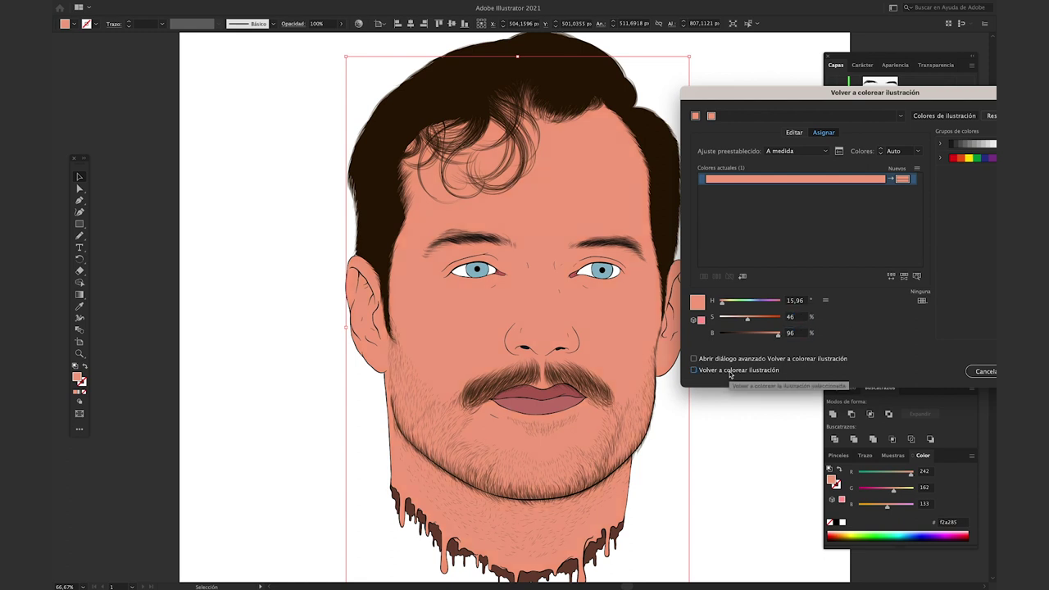
{"action": "key", "text": "Return"}
{"action": "left_click", "coordinate": [742, 399]}
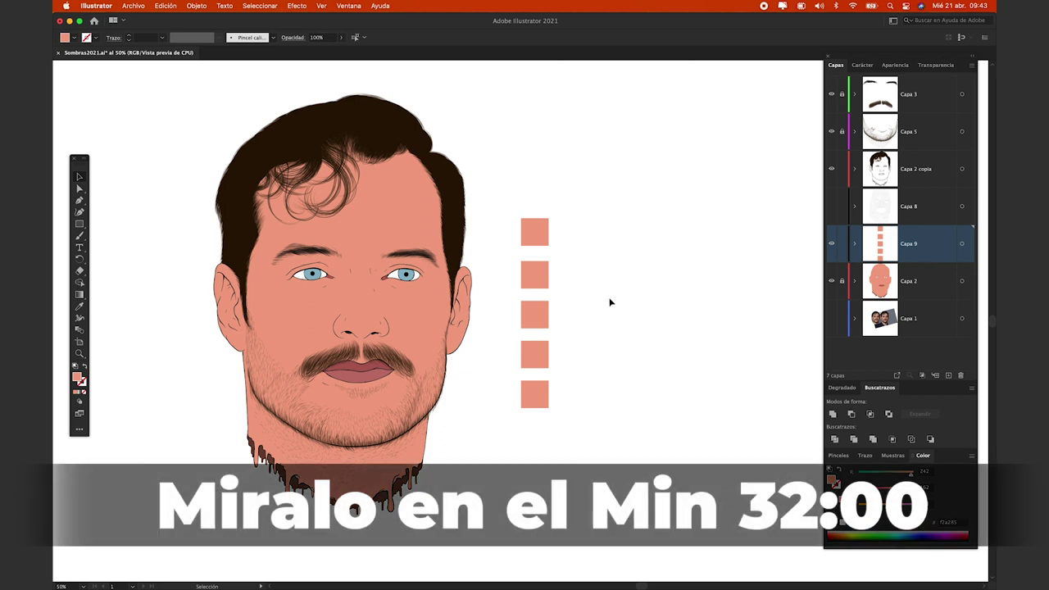
Type an enlarged 'Color Base' label beside the top swatch
{"action": "key", "text": "t"}
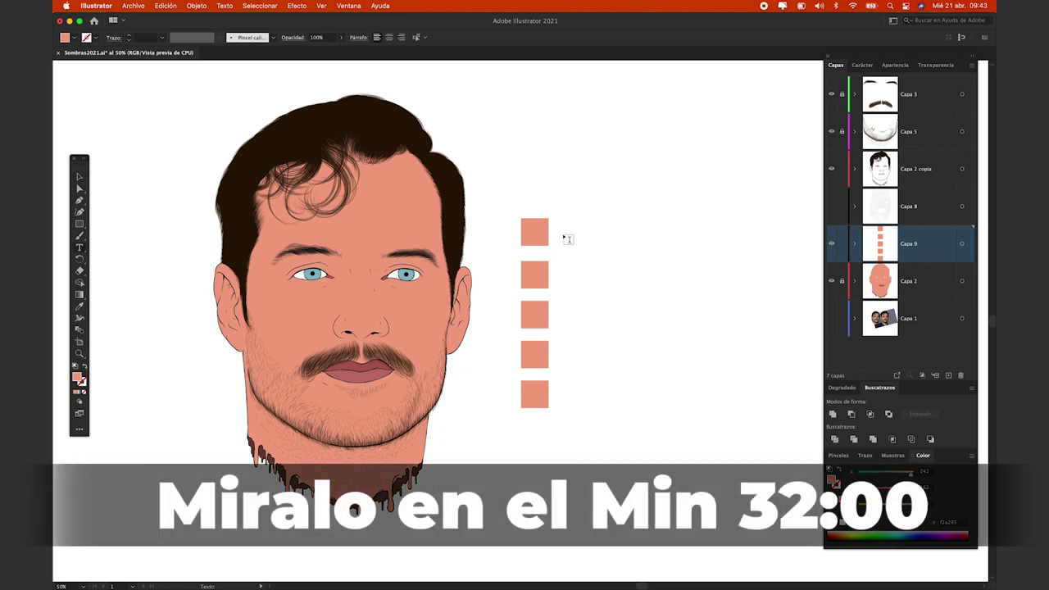
{"action": "left_click", "coordinate": [564, 234]}
{"action": "type", "text": "Colo"}
{"action": "type", "text": "r"}
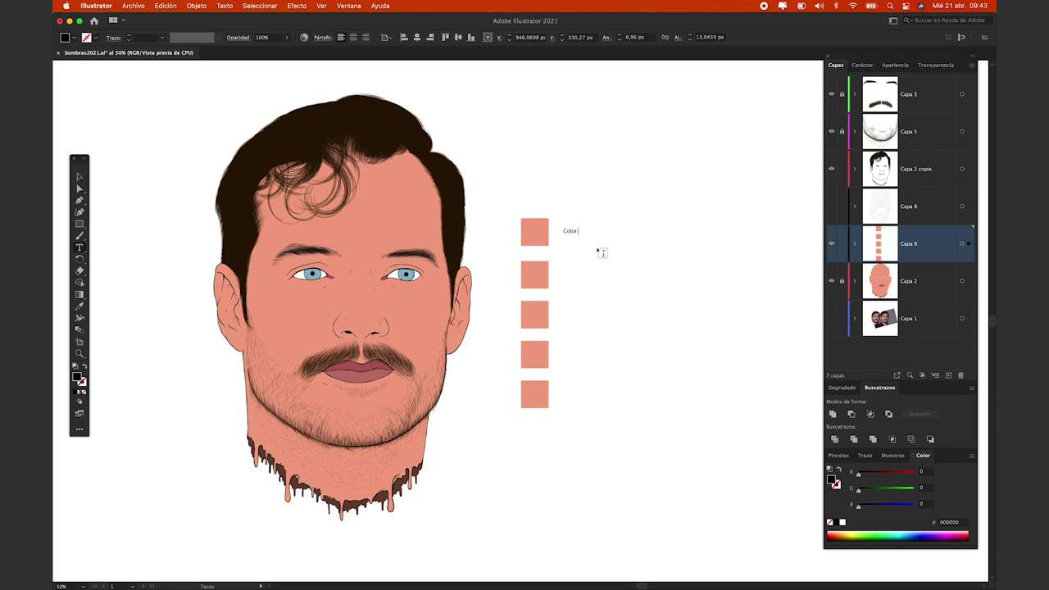
{"action": "type", "text": " Base"}
{"action": "key", "text": "Escape"}
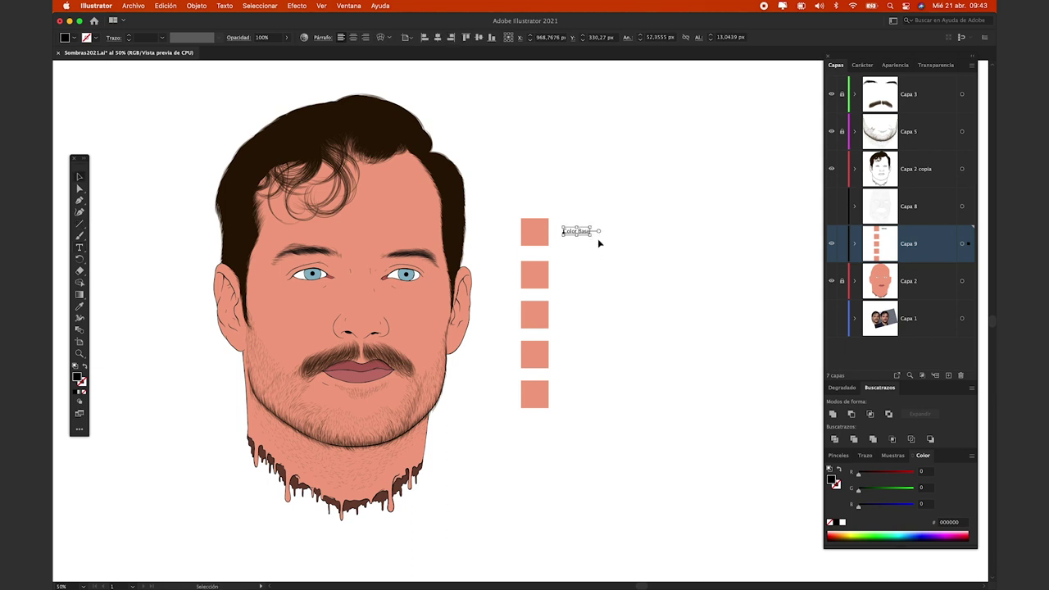
{"action": "left_click_drag", "start_coordinate": [598, 236], "coordinate": [628, 246]}
Copy the 'Color Base' label beside the second swatch and select that swatch
{"action": "left_click_drag", "start_coordinate": [606, 244], "coordinate": [608, 279]}
{"action": "left_click", "coordinate": [609, 260]}
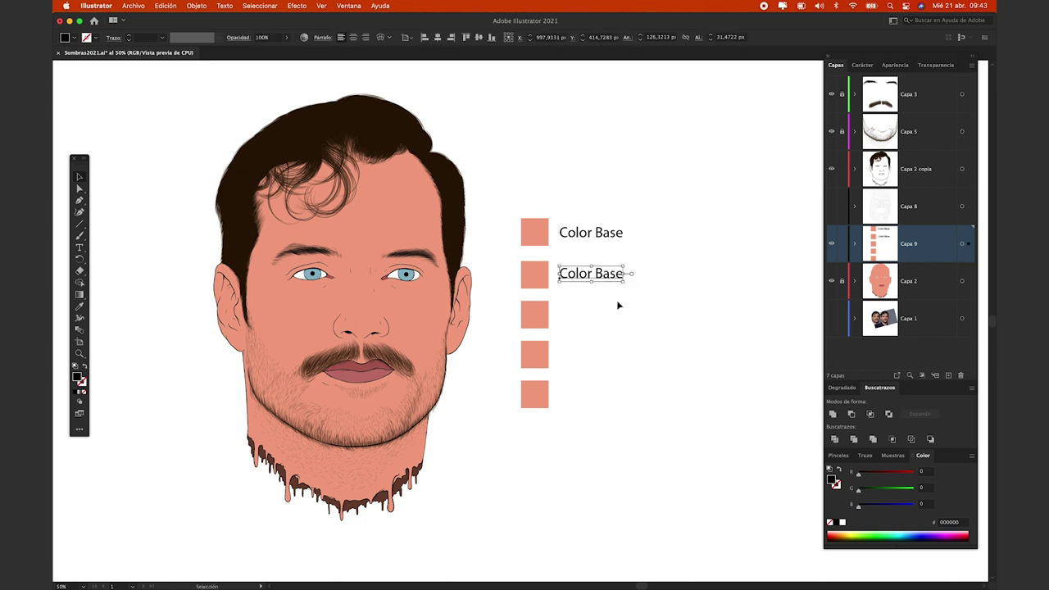
{"action": "left_click", "coordinate": [617, 306]}
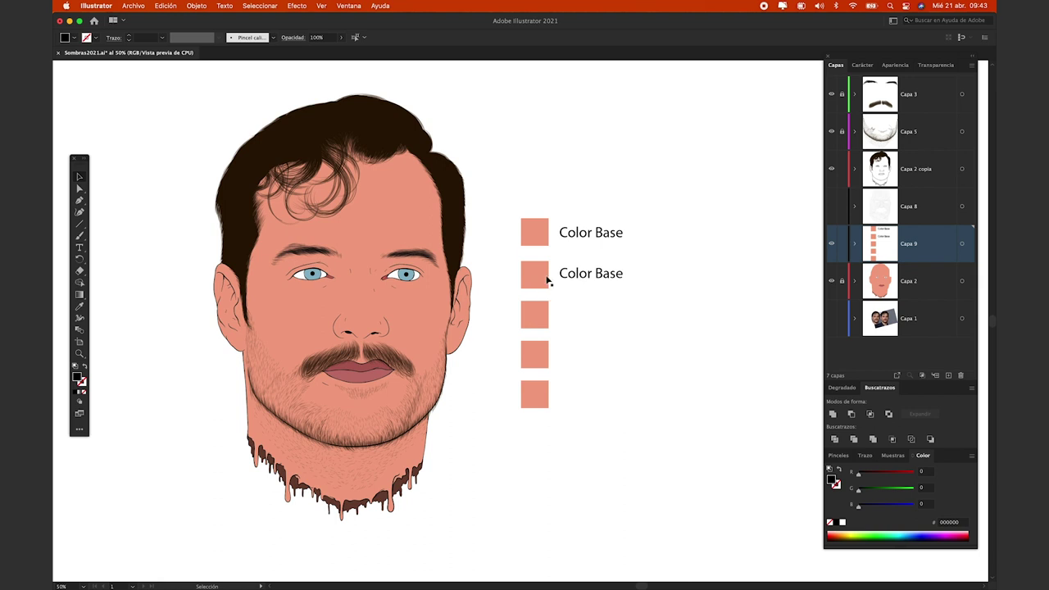
{"action": "left_click", "coordinate": [536, 275]}
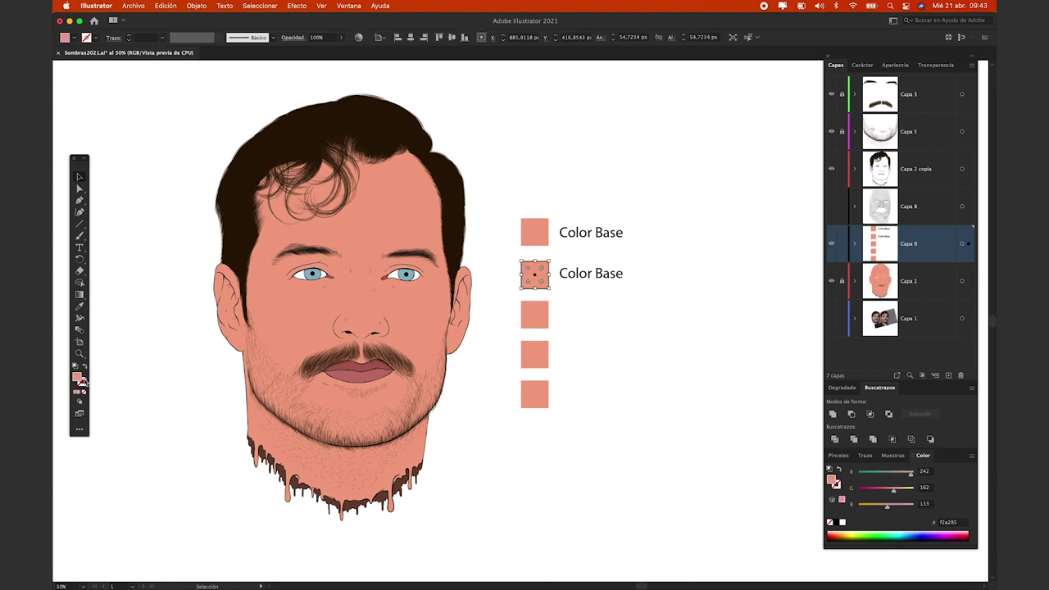
Fill the second swatch dark brown 894631 and open its label for editing
{"action": "double_click", "coordinate": [77, 379]}
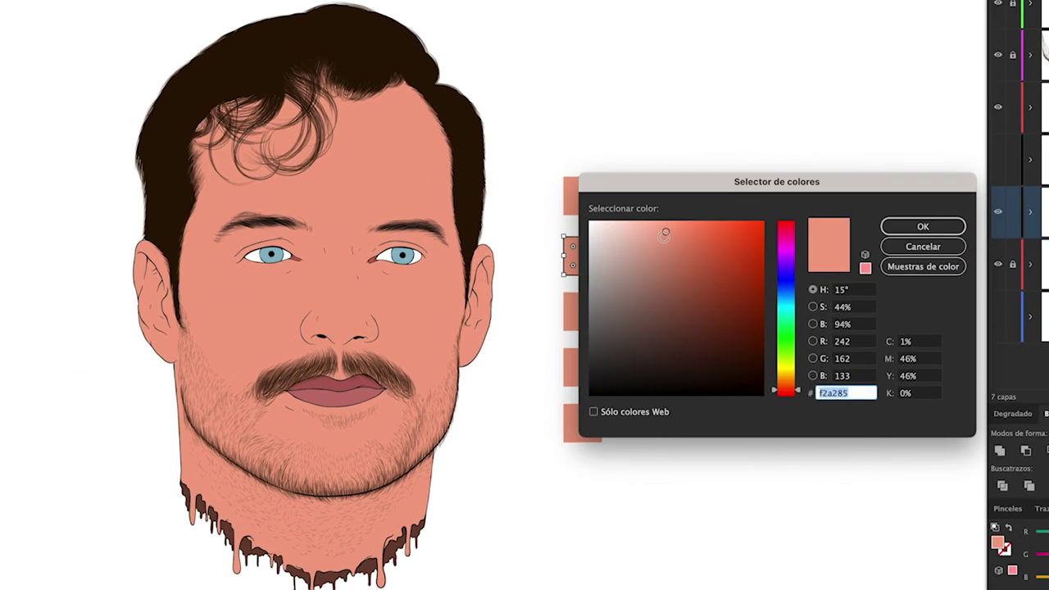
{"action": "left_click", "coordinate": [697, 302]}
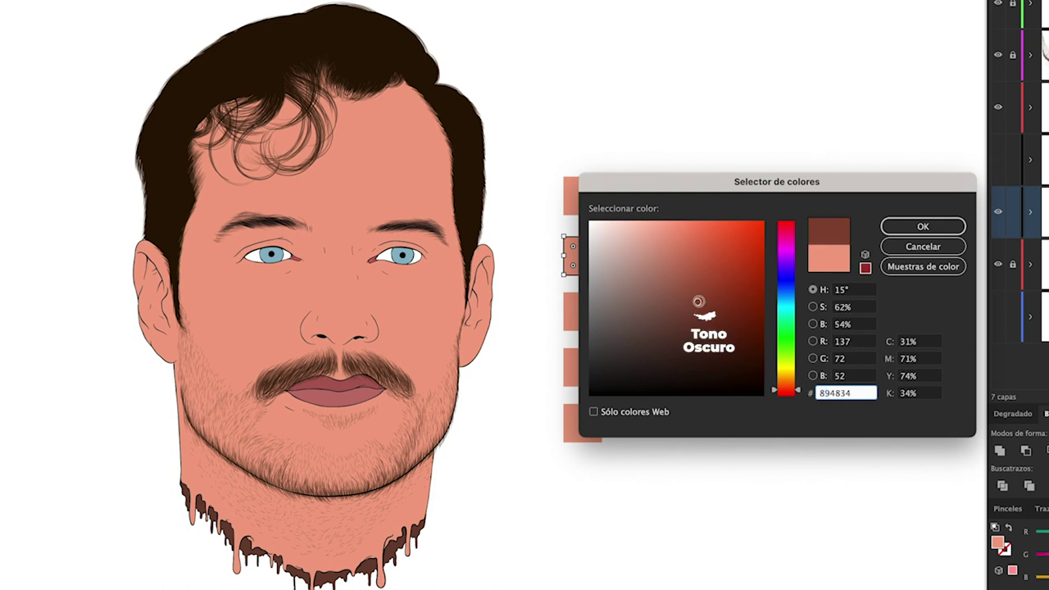
{"action": "left_click", "coordinate": [701, 302]}
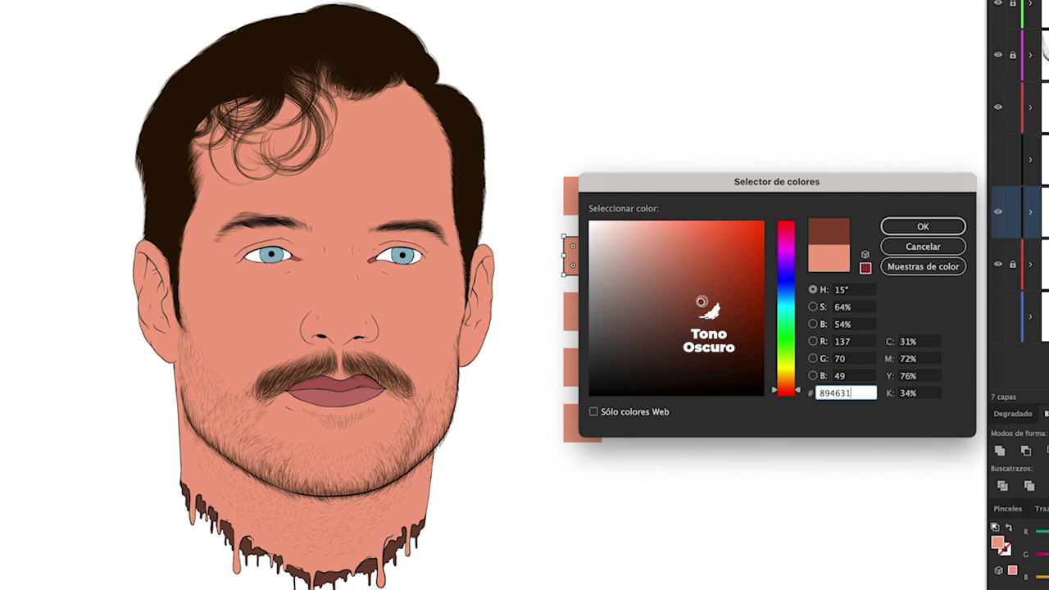
{"action": "left_click", "coordinate": [903, 235]}
{"action": "double_click", "coordinate": [688, 261]}
Rename the label 'Tono Oscuro' and copy it beside the third swatch as 'Tono Medio'
{"action": "type", "text": "Tono Oscuro"}
{"action": "key", "text": "Escape"}
{"action": "mouse_move", "coordinate": [683, 263]}
{"action": "left_mouse_down"}
{"action": "mouse_move", "coordinate": [670, 306]}
{"action": "mouse_move", "coordinate": [768, 316]}
{"action": "left_mouse_up"}
{"action": "type", "text": "Medio"}
{"action": "key", "text": "Escape"}
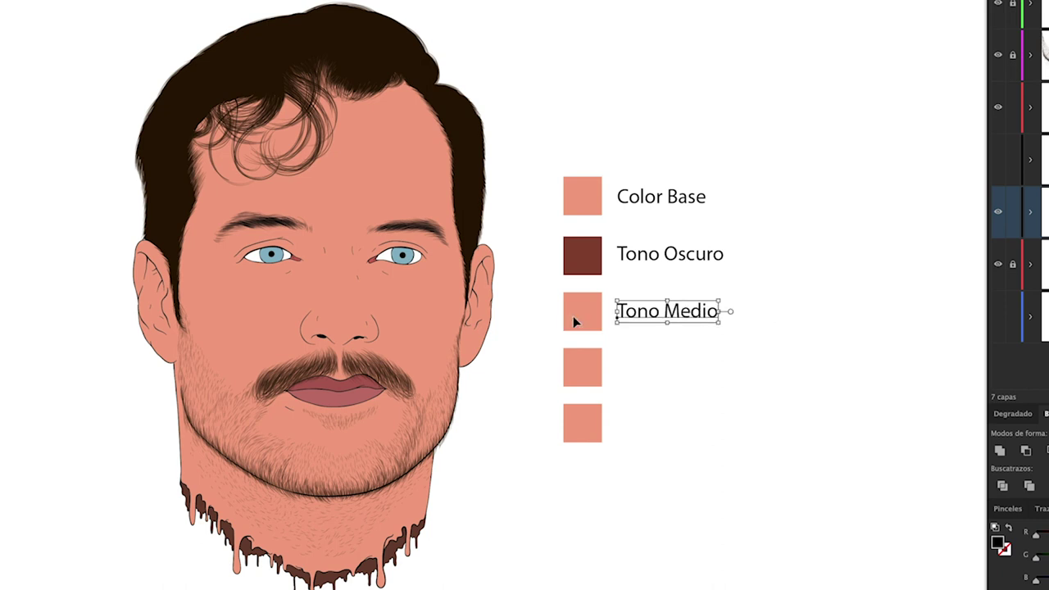
Fill the third swatch b56f59 and the fourth c97961, aligning a label beside the fourth
{"action": "left_click", "coordinate": [574, 316]}
{"action": "double_click", "coordinate": [997, 543]}
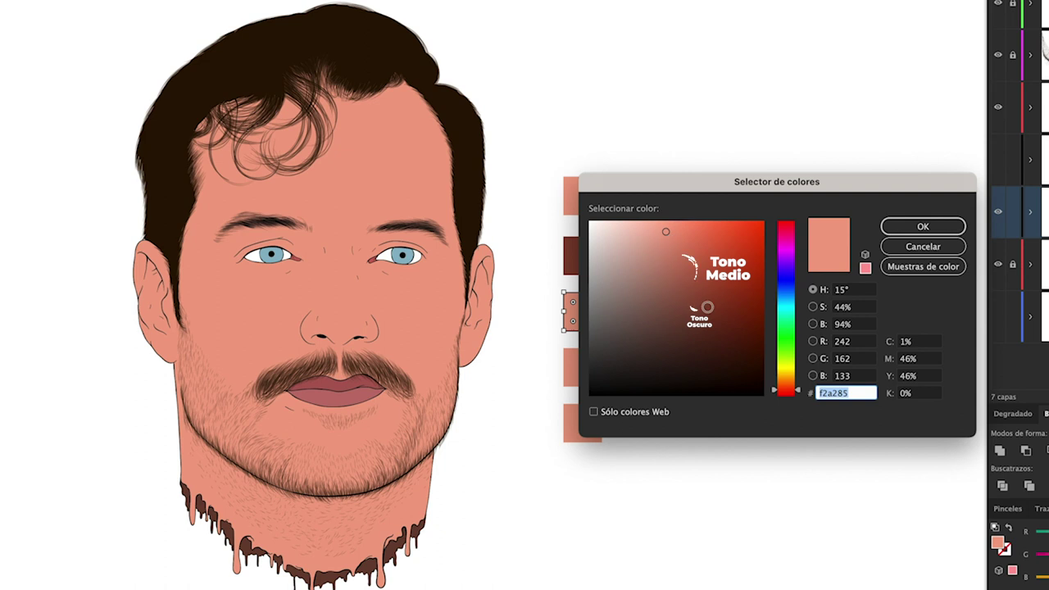
{"action": "left_click", "coordinate": [679, 272]}
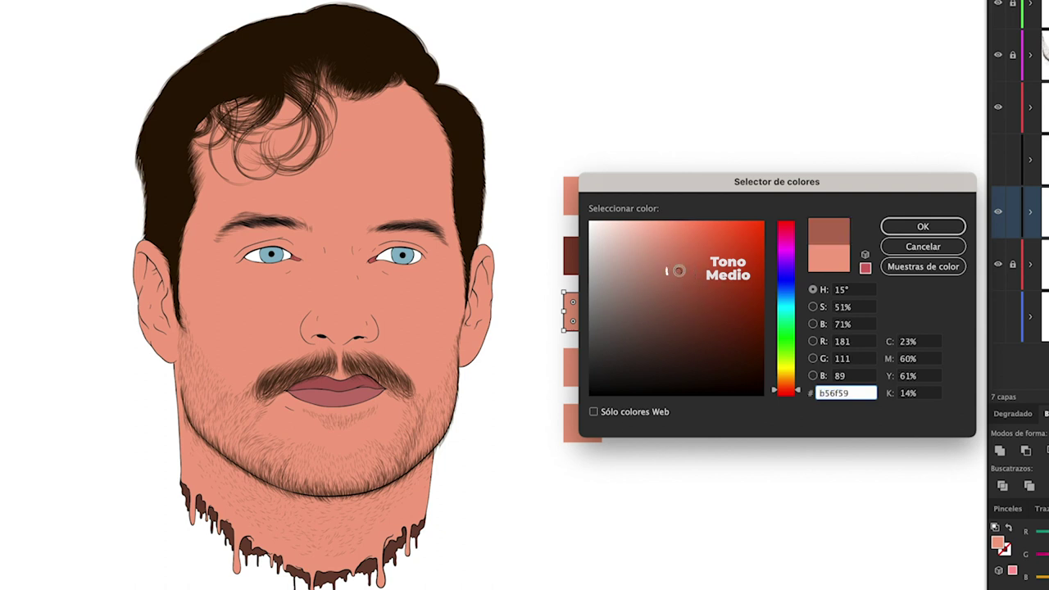
{"action": "left_click", "coordinate": [922, 227]}
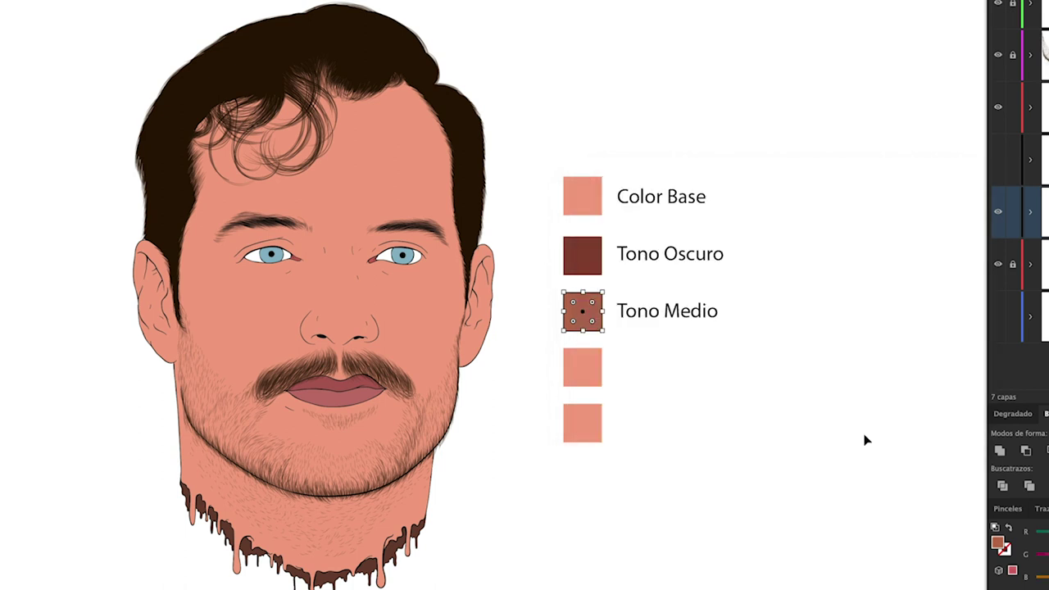
{"action": "left_click_drag", "start_coordinate": [690, 373], "coordinate": [686, 367]}
{"action": "left_click", "coordinate": [583, 367]}
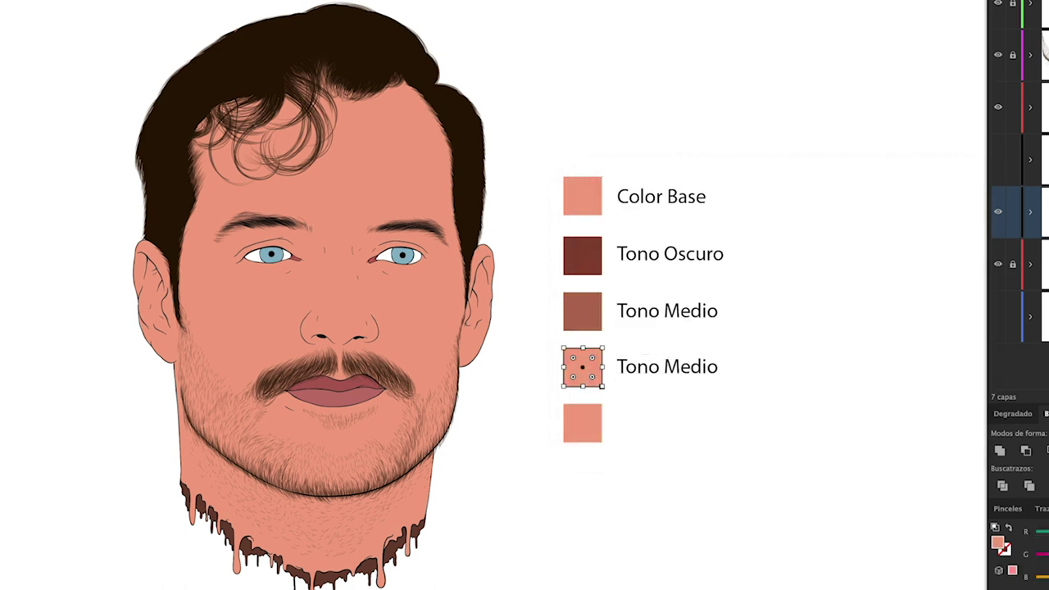
{"action": "double_click", "coordinate": [998, 543]}
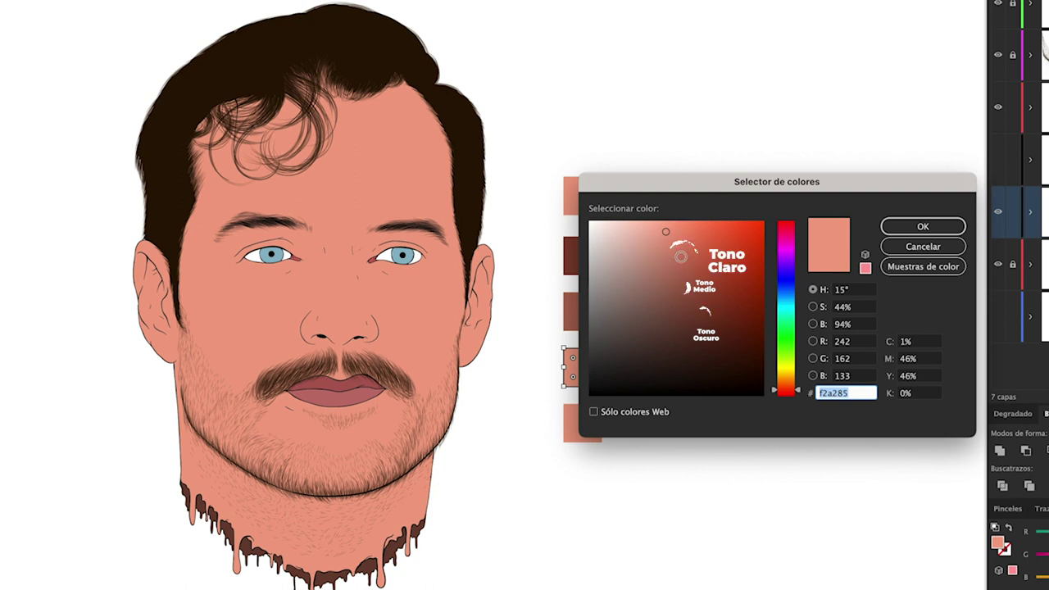
{"action": "type", "text": "c97961"}
{"action": "left_click", "coordinate": [897, 229]}
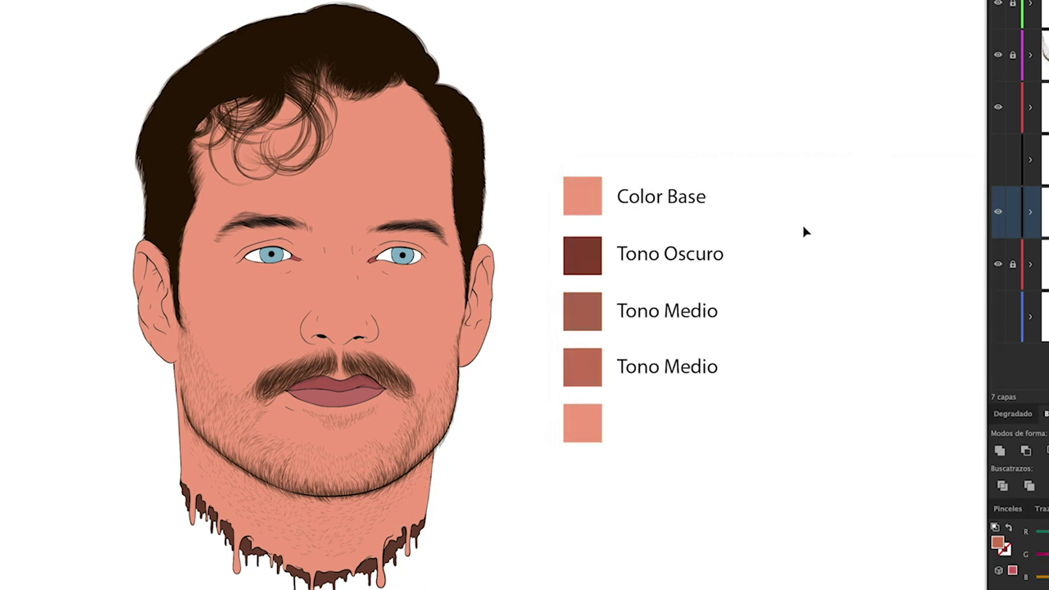
{"action": "left_click_drag", "start_coordinate": [579, 349], "coordinate": [563, 312]}
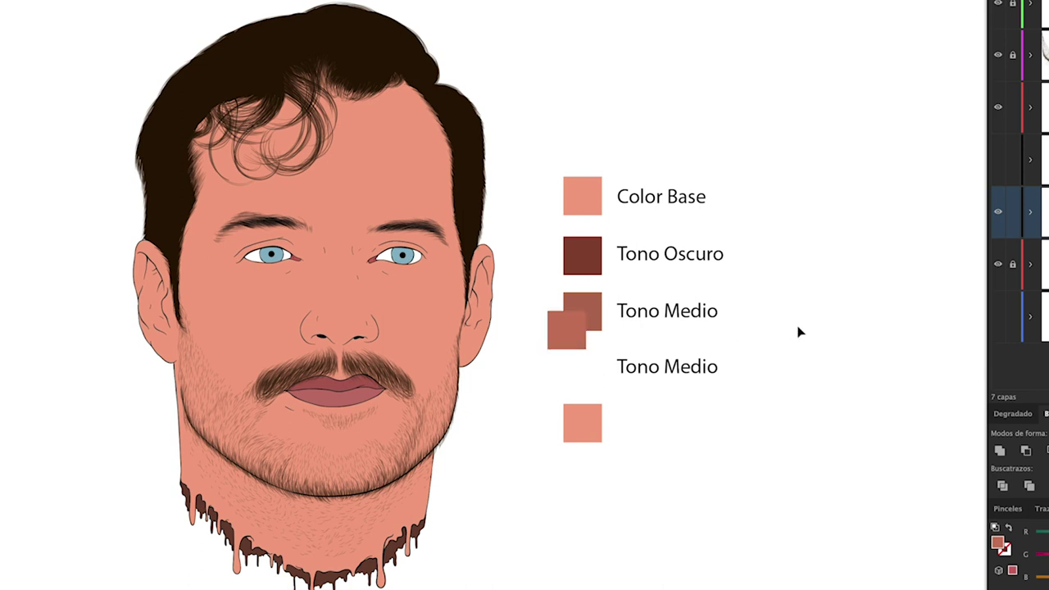
Undo the stray move, rename the fourth label 'Tono Claro' and copy it beside the fifth swatch
{"action": "key", "text": "ctrl+z"}
{"action": "type", "text": "Claro"}
{"action": "left_click_drag", "start_coordinate": [697, 376], "coordinate": [697, 433]}
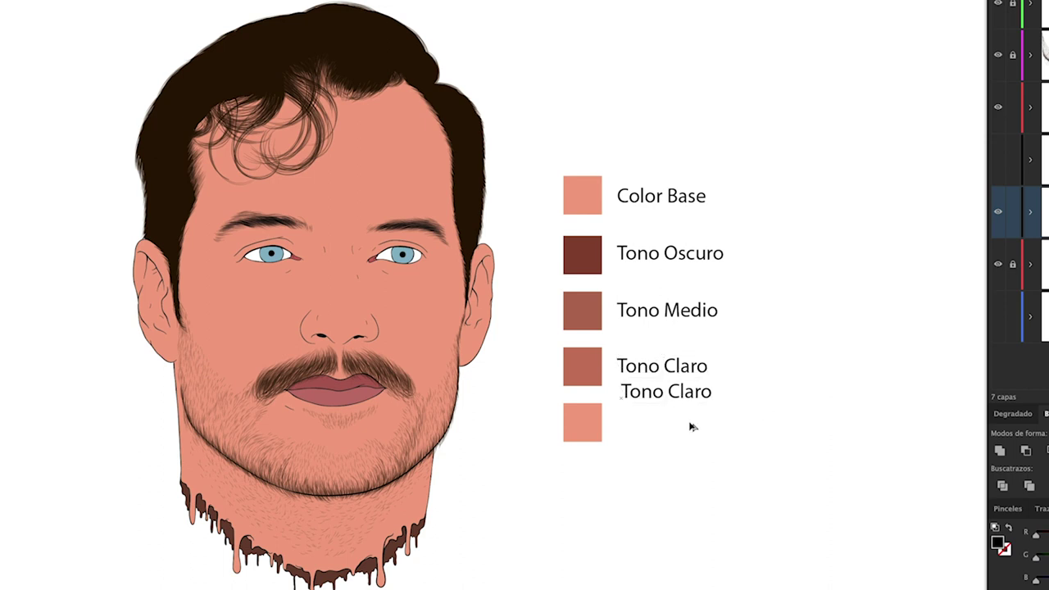
Fill the bottom swatch with salmon e8977e
{"action": "left_click", "coordinate": [582, 423]}
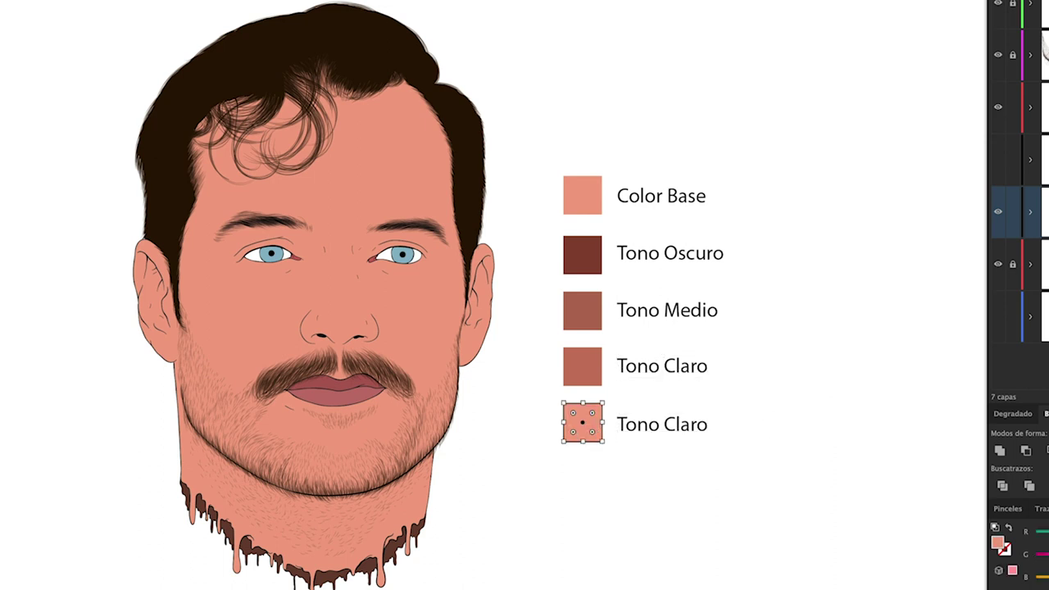
{"action": "double_click", "coordinate": [67, 414]}
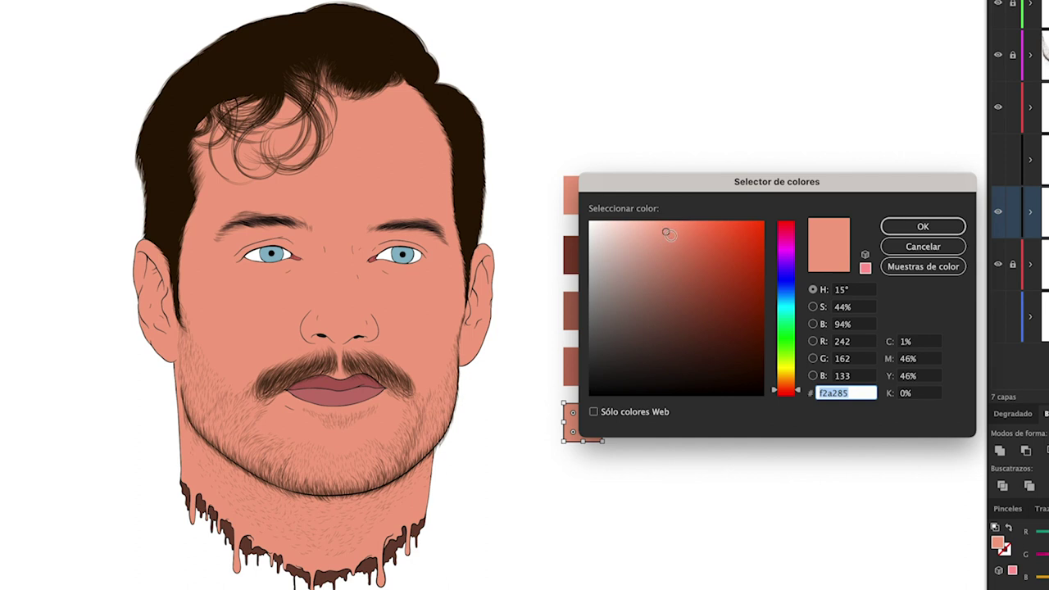
{"action": "left_click", "coordinate": [670, 236]}
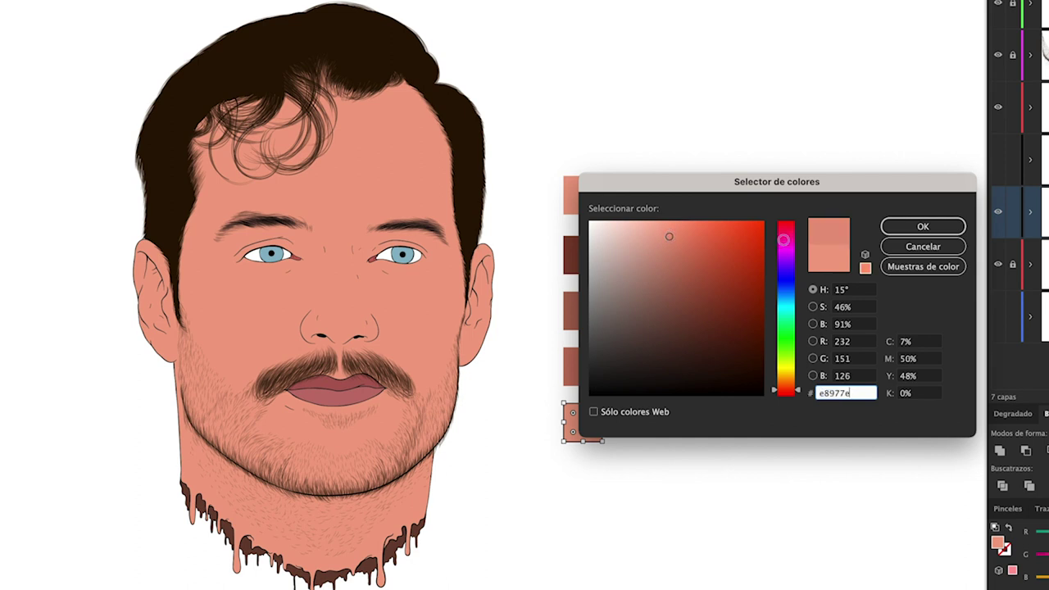
{"action": "left_click", "coordinate": [920, 234]}
{"action": "left_click", "coordinate": [922, 230]}
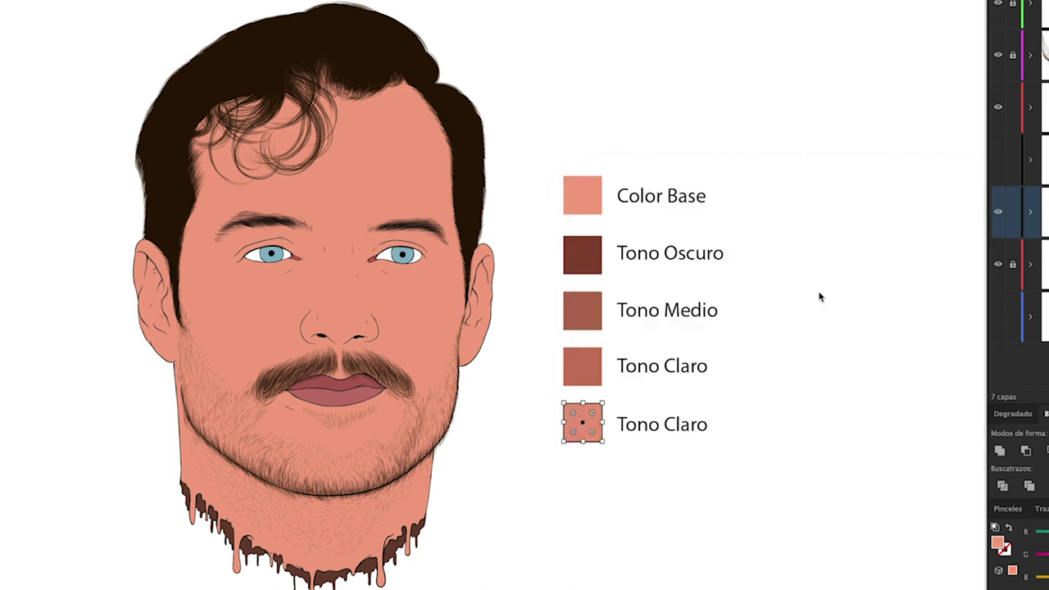
Change the bottom label to 'Tono Mas Claro' and shift the swatch list right
{"action": "left_click", "coordinate": [665, 425]}
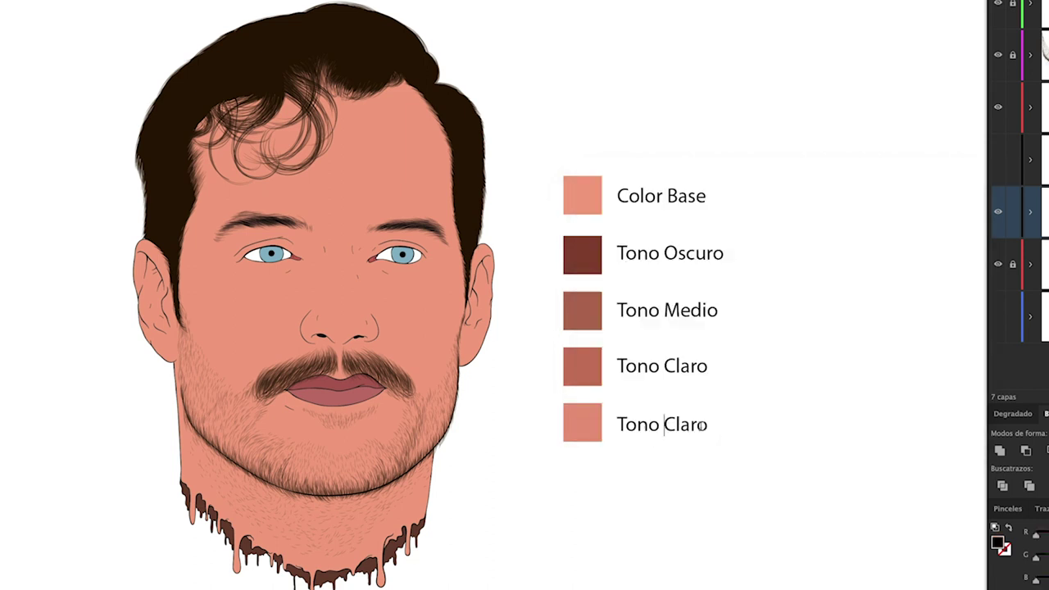
{"action": "type", "text": "Mas"}
{"action": "key", "text": "Escape"}
{"action": "left_click", "coordinate": [925, 486]}
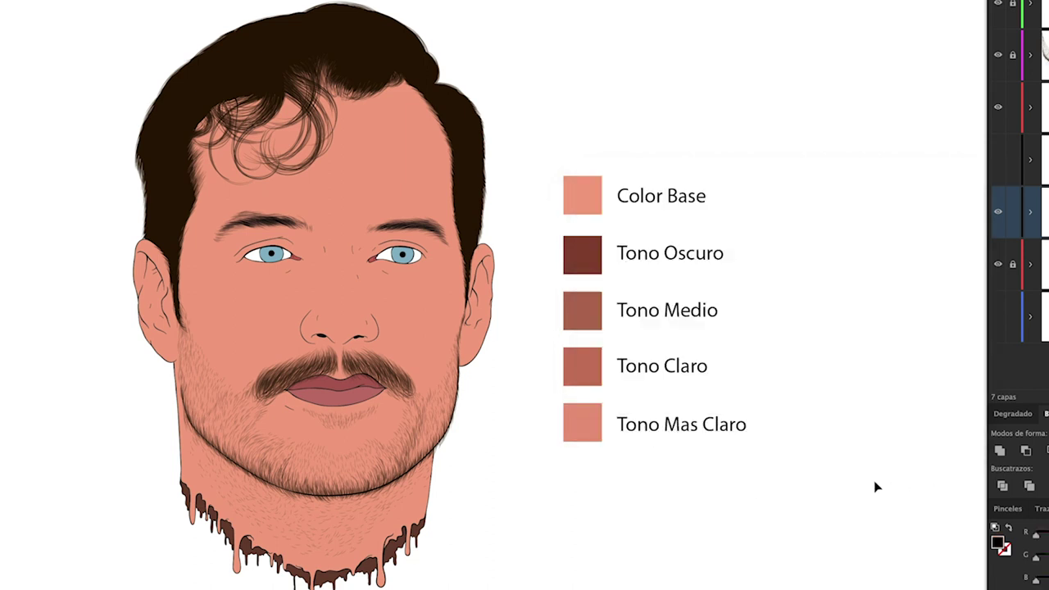
{"action": "left_click_drag", "start_coordinate": [693, 306], "coordinate": [754, 307]}
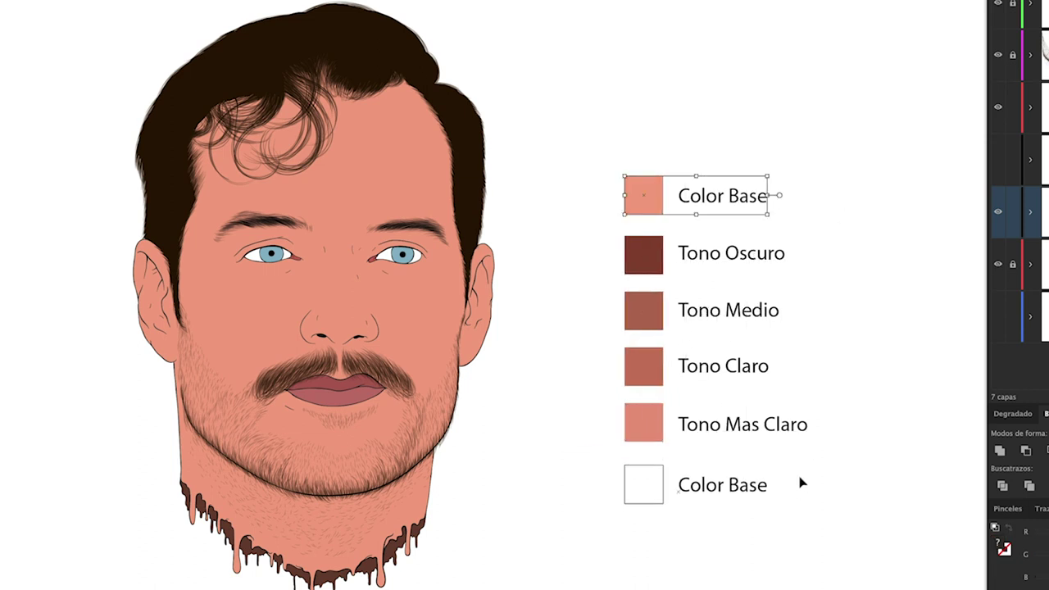
Move the Color Base row to the bottom and add a 'Metodo 1' heading above the list
{"action": "left_click_drag", "start_coordinate": [731, 197], "coordinate": [803, 486]}
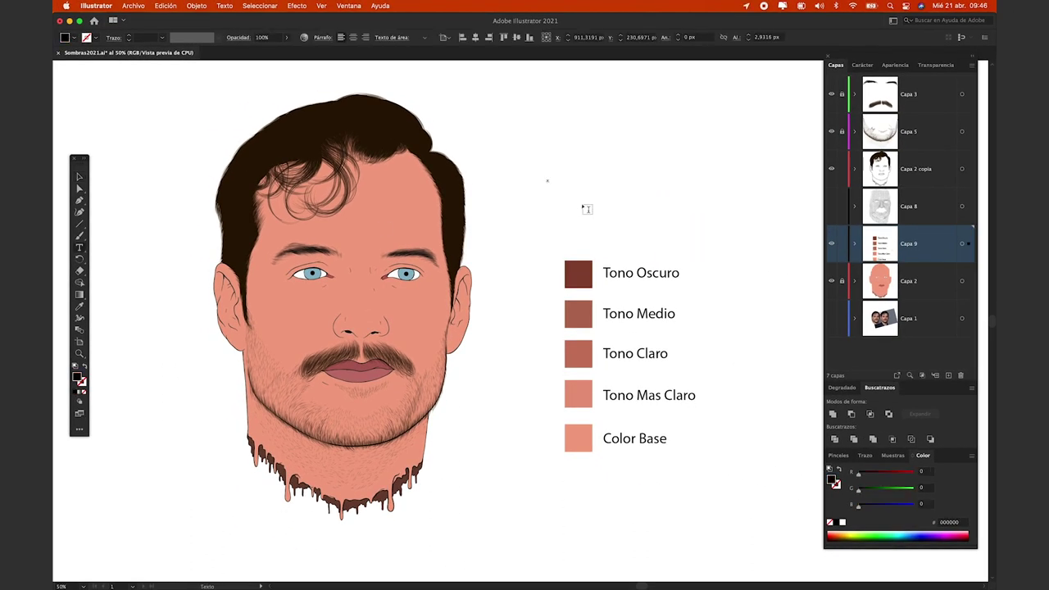
{"action": "key", "text": "t"}
{"action": "left_click", "coordinate": [547, 205]}
{"action": "type", "text": "Metodo 1"}
{"action": "key", "text": "Escape"}
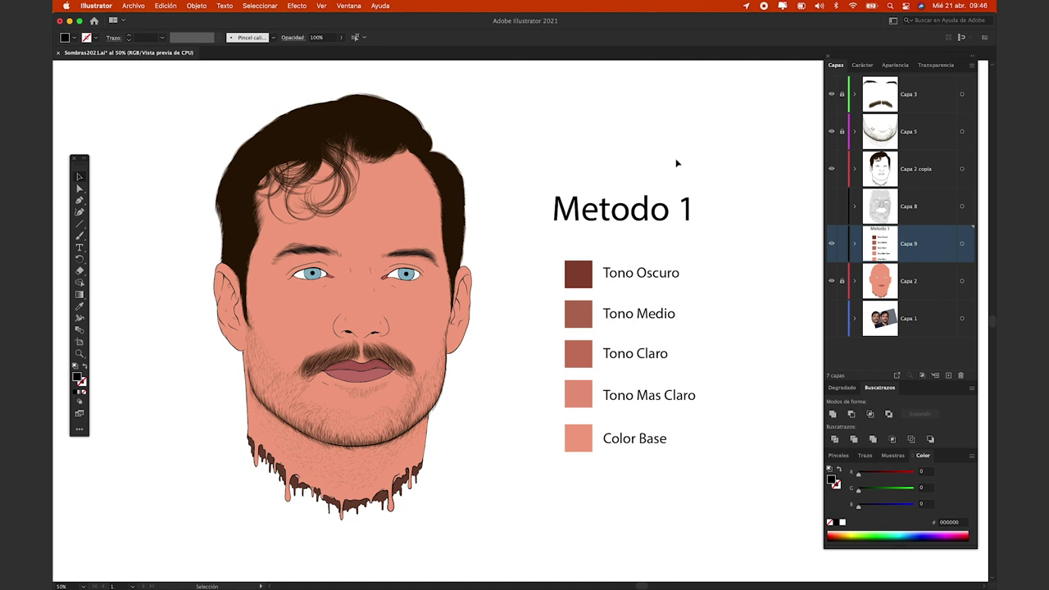
Brush a diagonal stroke over Color Base and a curved arrow rising to the right
{"action": "key", "text": "b"}
{"action": "left_click_drag", "start_coordinate": [579, 446], "coordinate": [591, 425]}
{"action": "left_click_drag", "start_coordinate": [732, 361], "coordinate": [809, 285]}
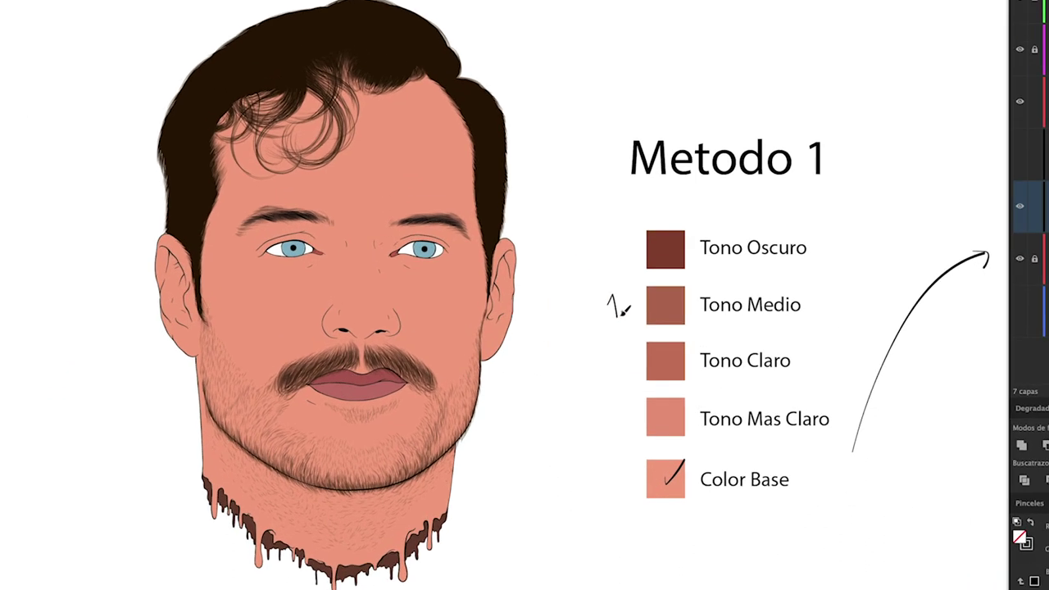
Hand-write the numbers beside the Tono Medio and Tono Mas Claro swatches in sampled swatch colours
{"action": "left_click_drag", "start_coordinate": [624, 310], "coordinate": [613, 322]}
{"action": "left_click", "coordinate": [673, 312]}
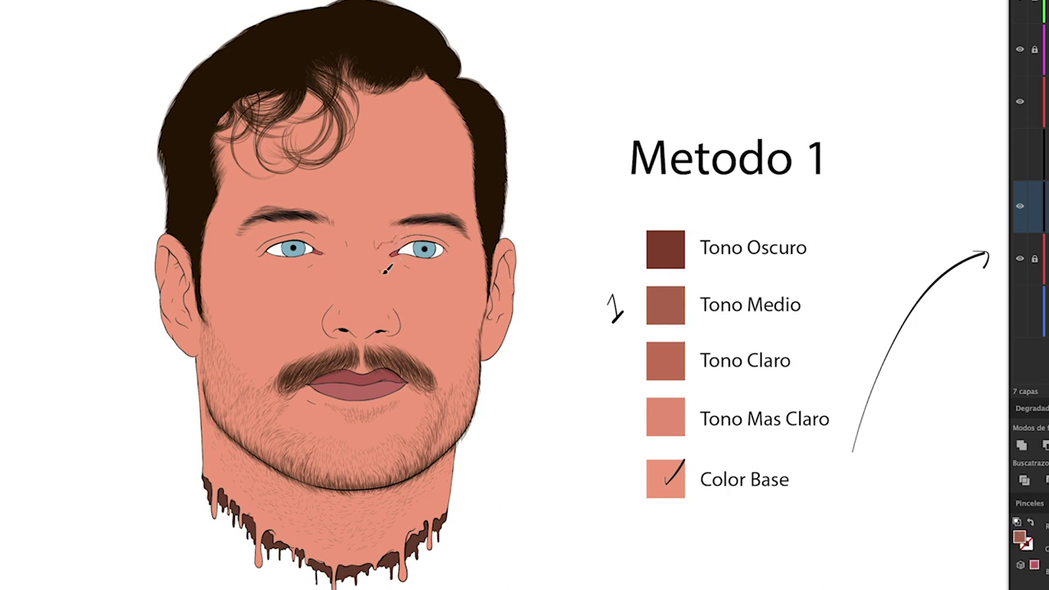
{"action": "key", "text": "shift+x"}
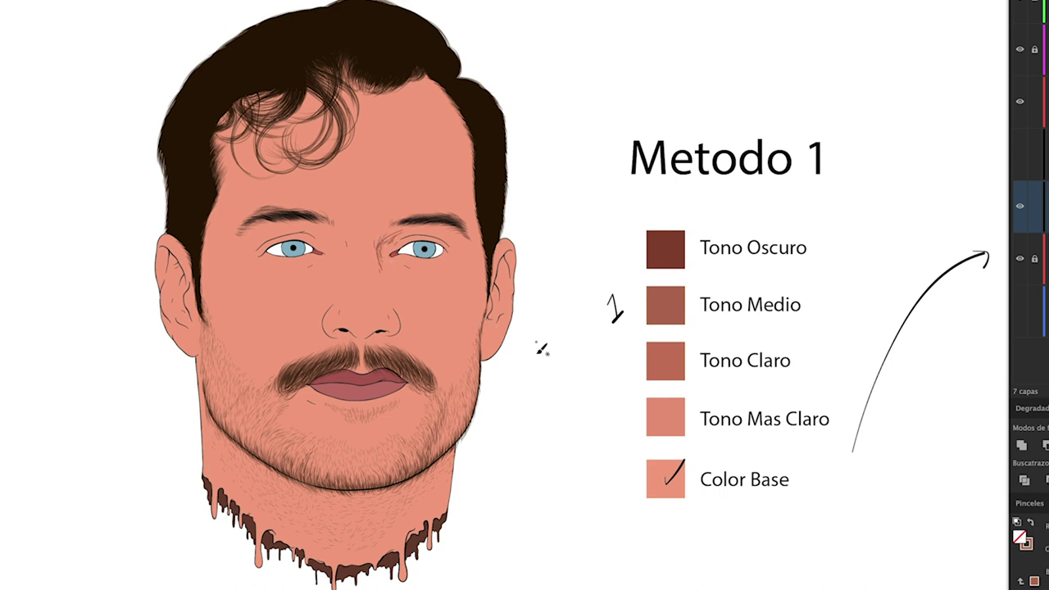
{"action": "left_click", "coordinate": [681, 155]}
{"action": "left_click", "coordinate": [667, 358]}
{"action": "key", "text": "b"}
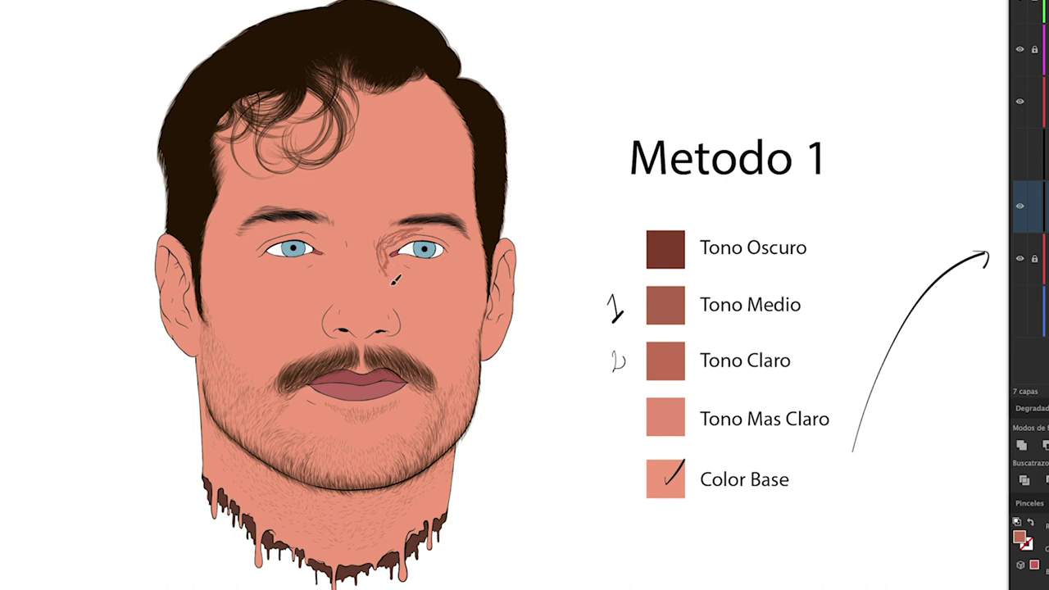
{"action": "key", "text": "shift+x"}
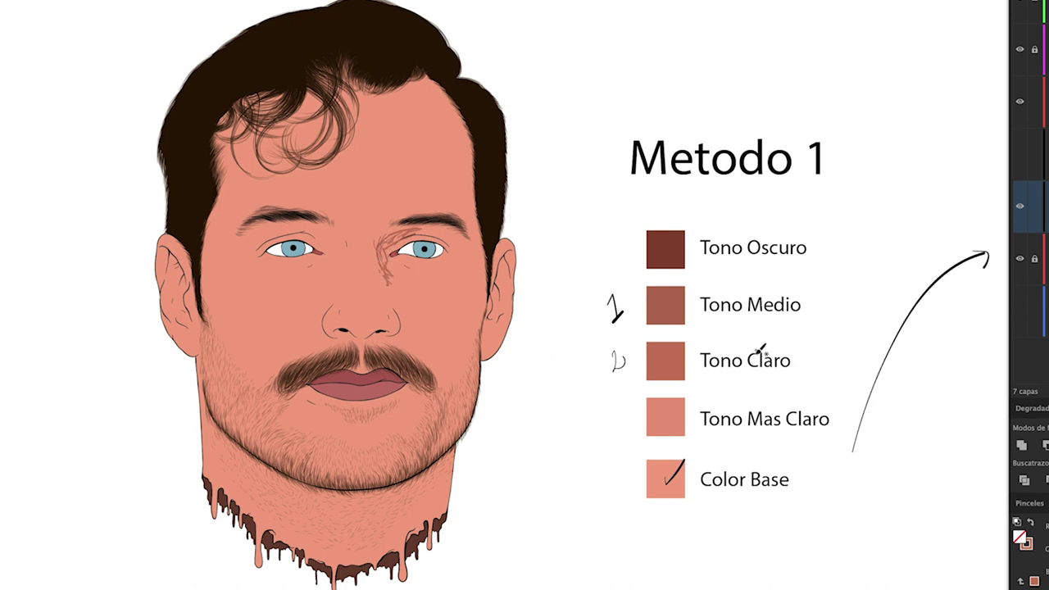
{"action": "left_click_drag", "start_coordinate": [615, 412], "coordinate": [622, 430]}
Draw a shading shape from inner eye around cheek to temple, filled with salmon Tono Mas Claro
{"action": "left_click", "coordinate": [668, 409]}
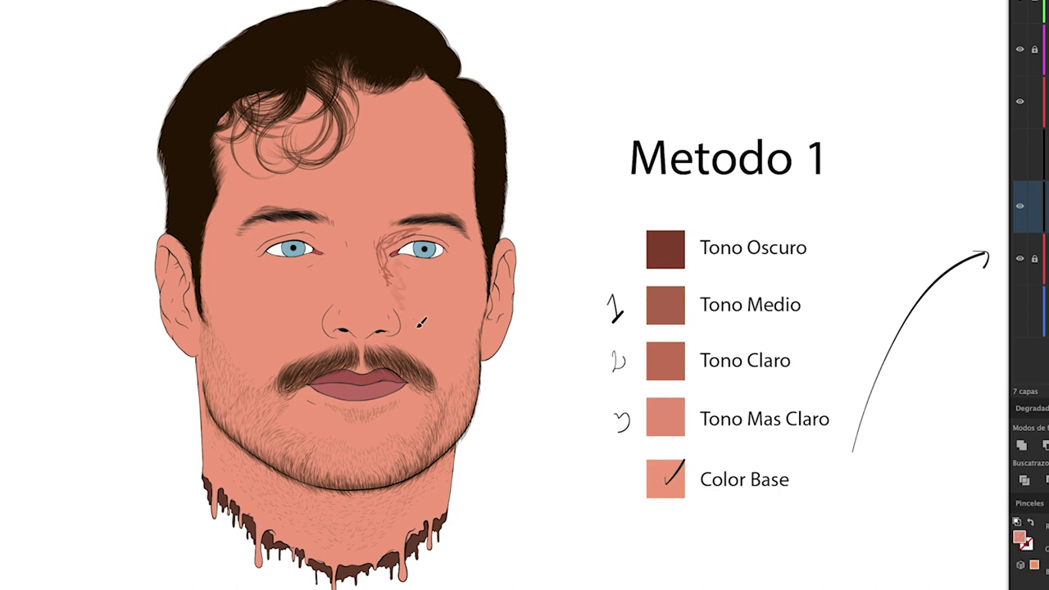
{"action": "key", "text": "shift+x"}
{"action": "mouse_move", "coordinate": [394, 254]}
{"action": "left_mouse_down"}
{"action": "mouse_move", "coordinate": [469, 263]}
{"action": "mouse_move", "coordinate": [401, 73]}
{"action": "left_mouse_up"}
{"action": "left_click_drag", "start_coordinate": [490, 283], "coordinate": [418, 476]}
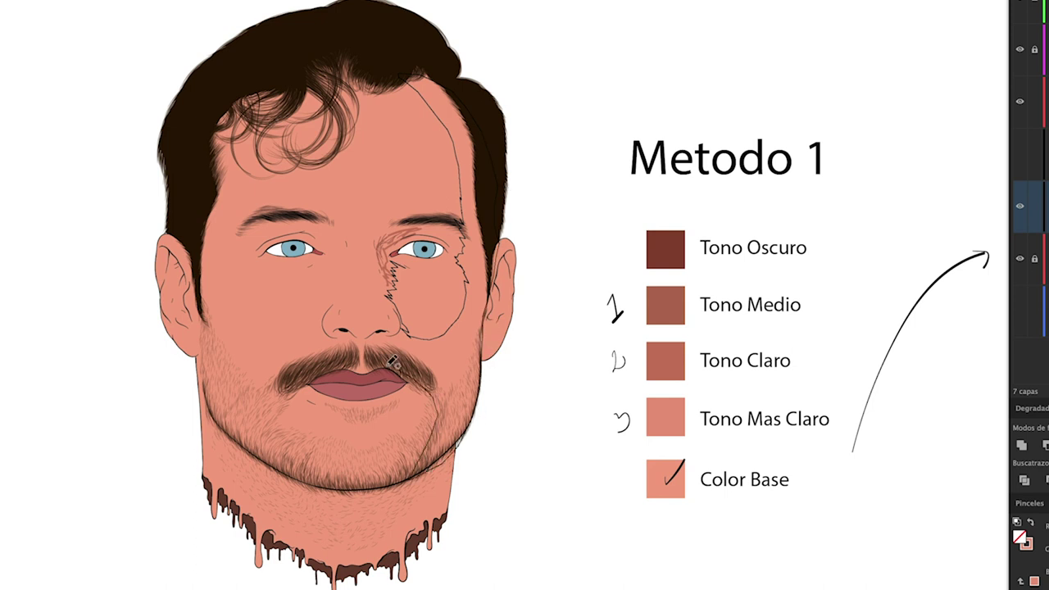
{"action": "key", "text": "v"}
{"action": "left_click", "coordinate": [490, 315]}
{"action": "key", "text": "shift+x"}
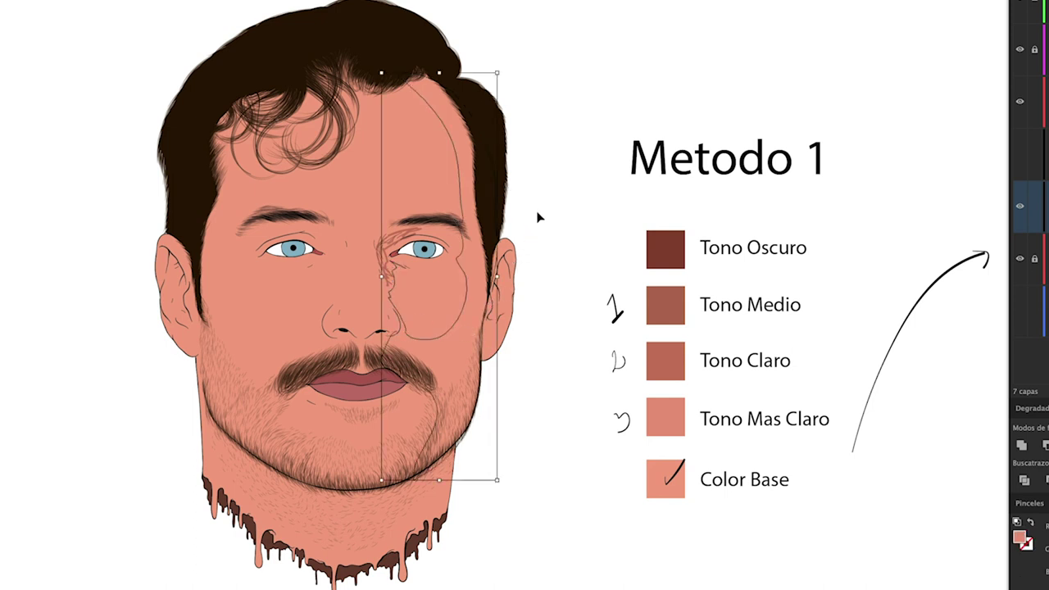
{"action": "key", "text": "a"}
{"action": "left_click", "coordinate": [529, 199]}
Write a 4 beside the Tono Oscuro swatch and delete the curved arrow
{"action": "key", "text": "b"}
{"action": "key", "text": "shift+x"}
{"action": "mouse_move", "coordinate": [606, 238]}
{"action": "left_mouse_down"}
{"action": "mouse_move", "coordinate": [620, 243]}
{"action": "mouse_move", "coordinate": [612, 256]}
{"action": "left_mouse_up"}
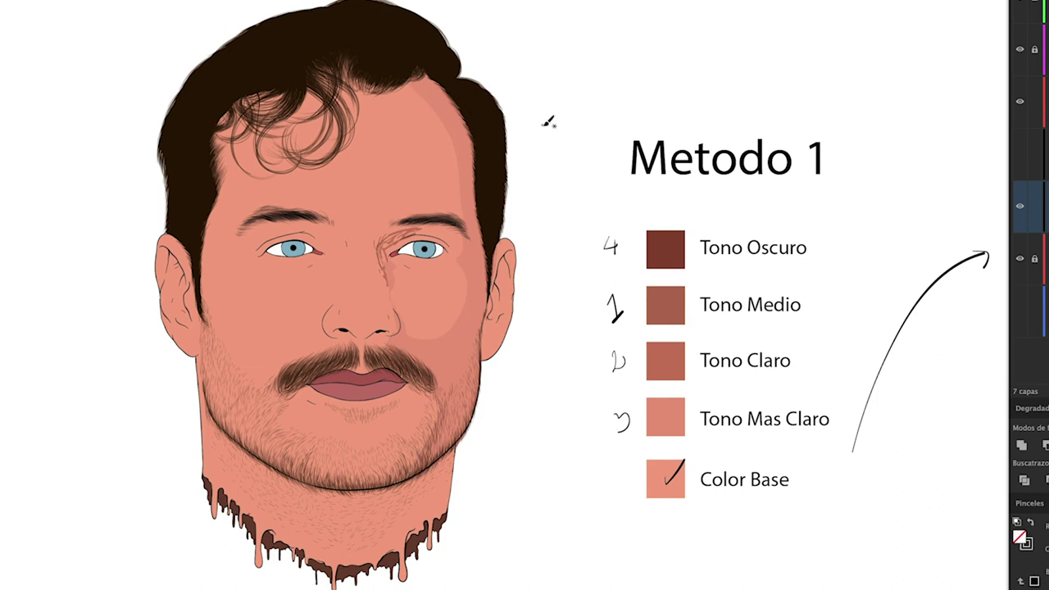
{"action": "left_click_drag", "start_coordinate": [937, 206], "coordinate": [910, 282]}
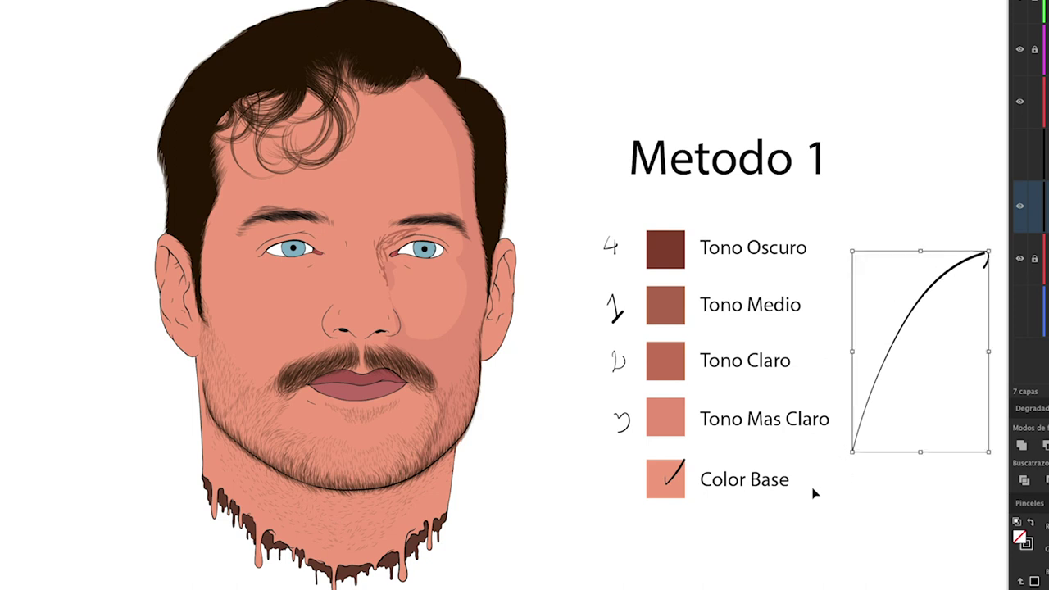
{"action": "key", "text": "Delete"}
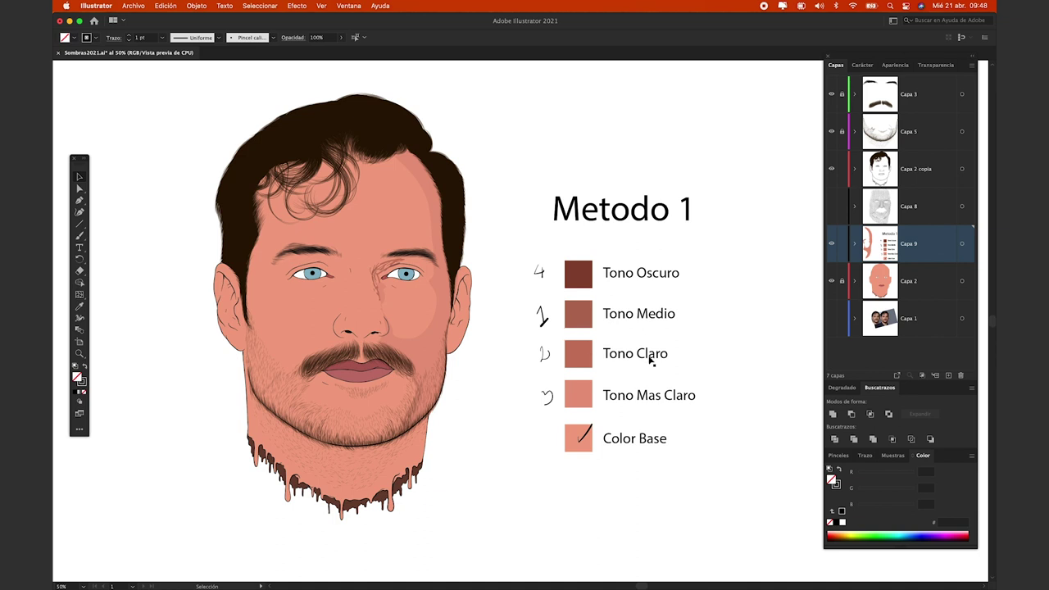
Draw nested squares beside the swatches, stepping from a salmon outer square to a dark centre
{"action": "left_click_drag", "start_coordinate": [716, 363], "coordinate": [475, 355]}
{"action": "left_click_drag", "start_coordinate": [574, 291], "coordinate": [663, 379]}
{"action": "key", "text": "shift+x"}
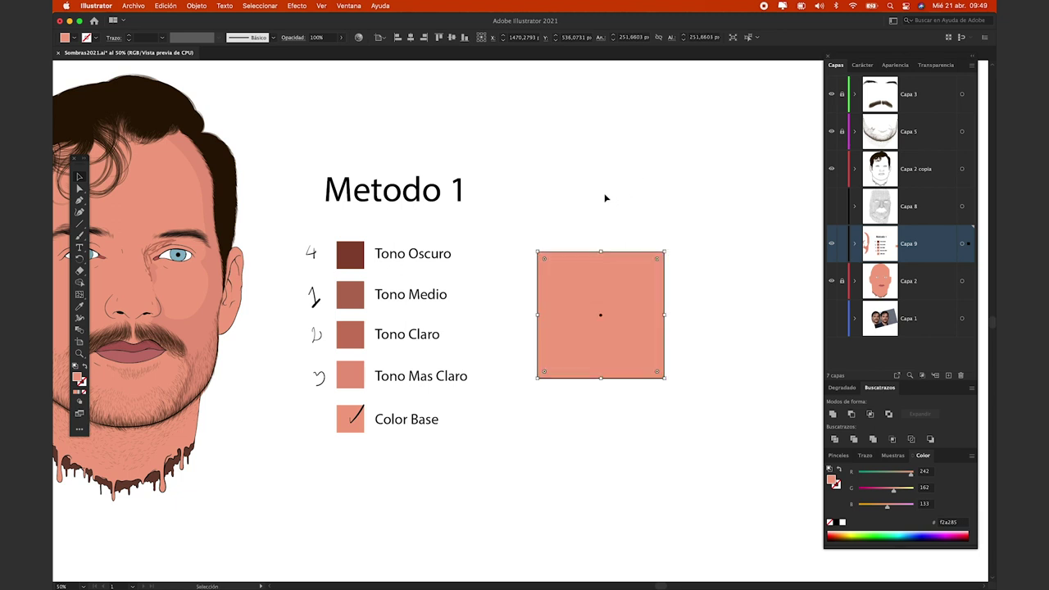
{"action": "left_click", "coordinate": [586, 196]}
{"action": "left_click_drag", "start_coordinate": [592, 322], "coordinate": [642, 334]}
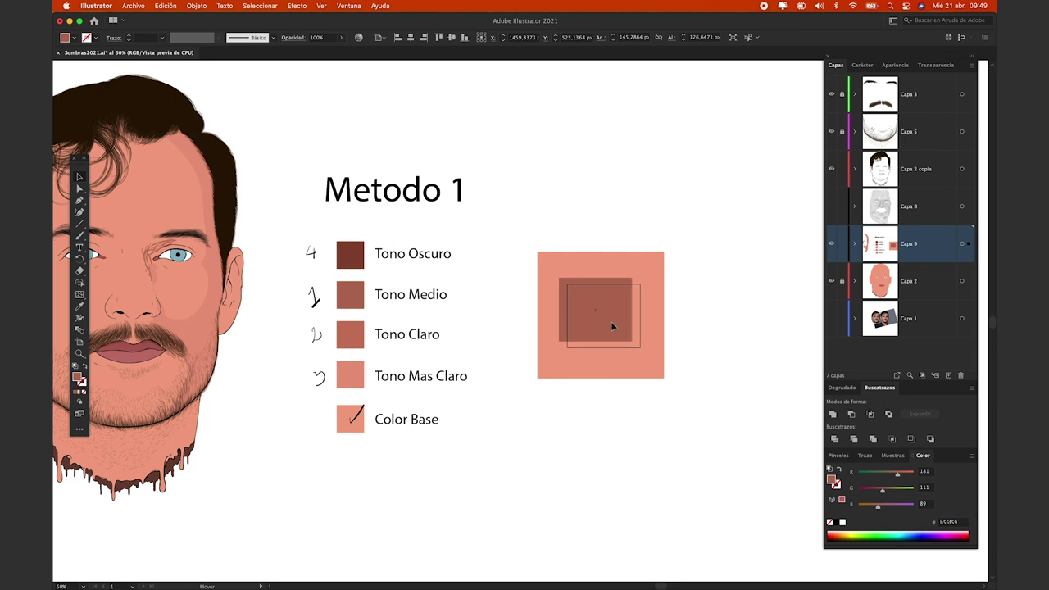
{"action": "left_click_drag", "start_coordinate": [642, 335], "coordinate": [640, 286]}
{"action": "key", "text": "cmd+z"}
{"action": "left_click_drag", "start_coordinate": [565, 281], "coordinate": [641, 349]}
{"action": "key", "text": "cmd+d"}
{"action": "left_click", "coordinate": [767, 375]}
{"action": "left_click_drag", "start_coordinate": [552, 265], "coordinate": [657, 363]}
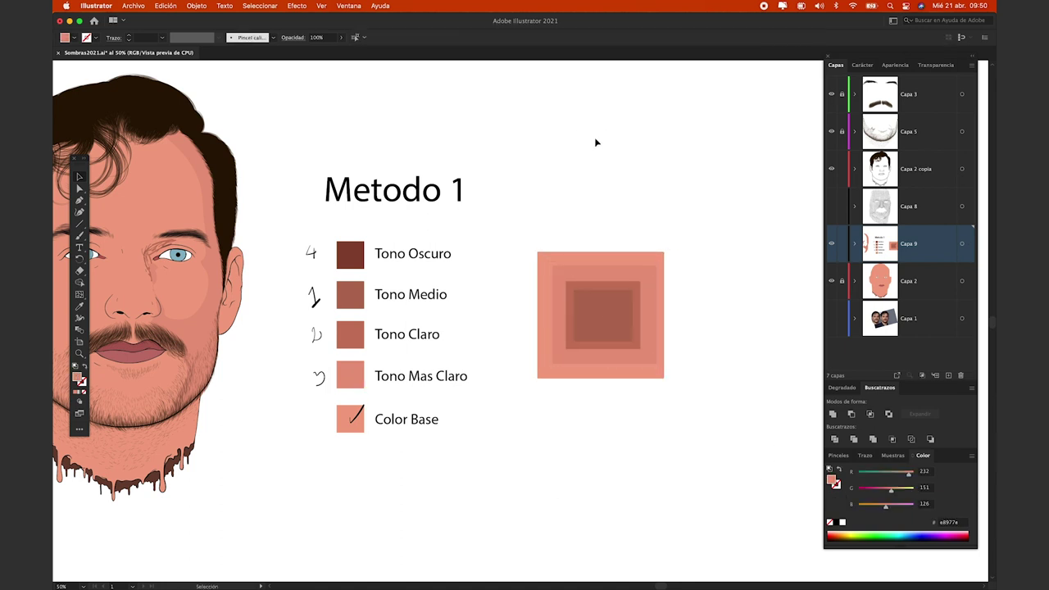
{"action": "left_click_drag", "start_coordinate": [543, 277], "coordinate": [616, 329]}
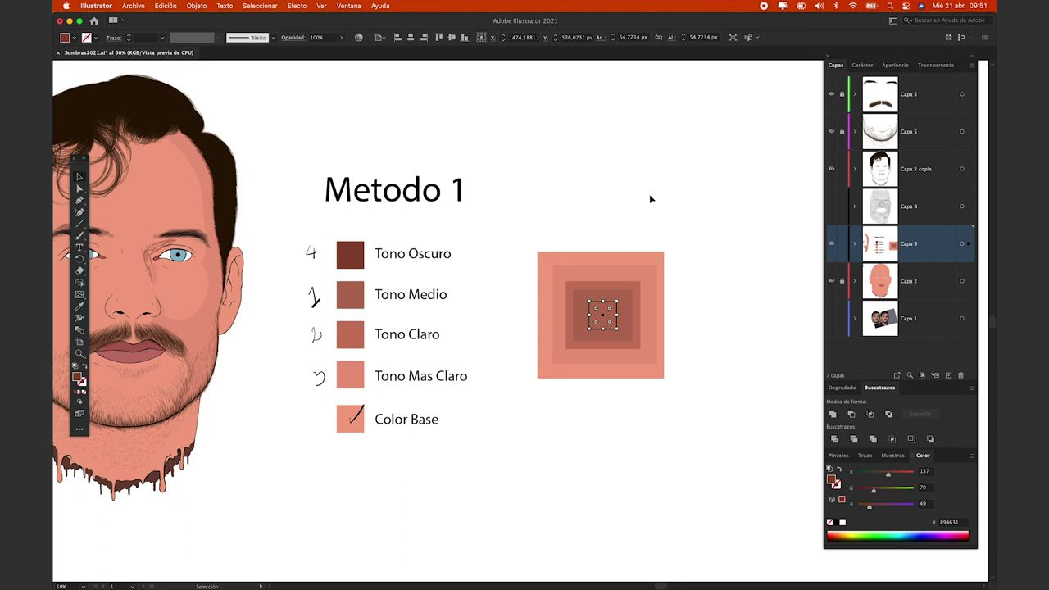
Centre the nested squares horizontally and vertically, then zoom out to the artboard
{"action": "left_click_drag", "start_coordinate": [706, 202], "coordinate": [607, 262]}
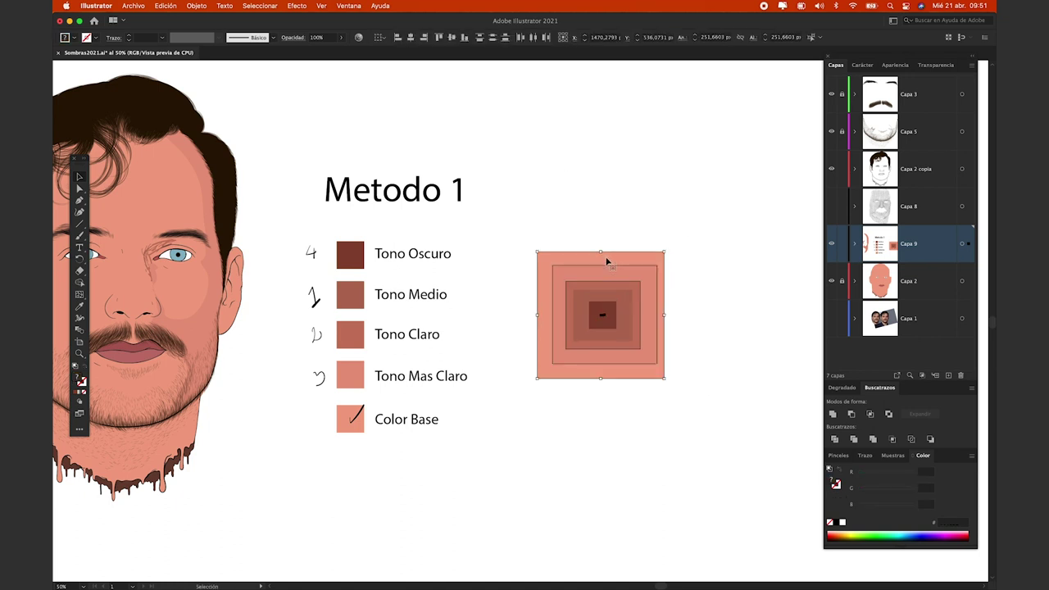
{"action": "mouse_move", "coordinate": [708, 167]}
{"action": "left_mouse_down"}
{"action": "mouse_move", "coordinate": [538, 417]}
{"action": "mouse_move", "coordinate": [544, 402]}
{"action": "left_mouse_up"}
{"action": "left_click", "coordinate": [412, 38]}
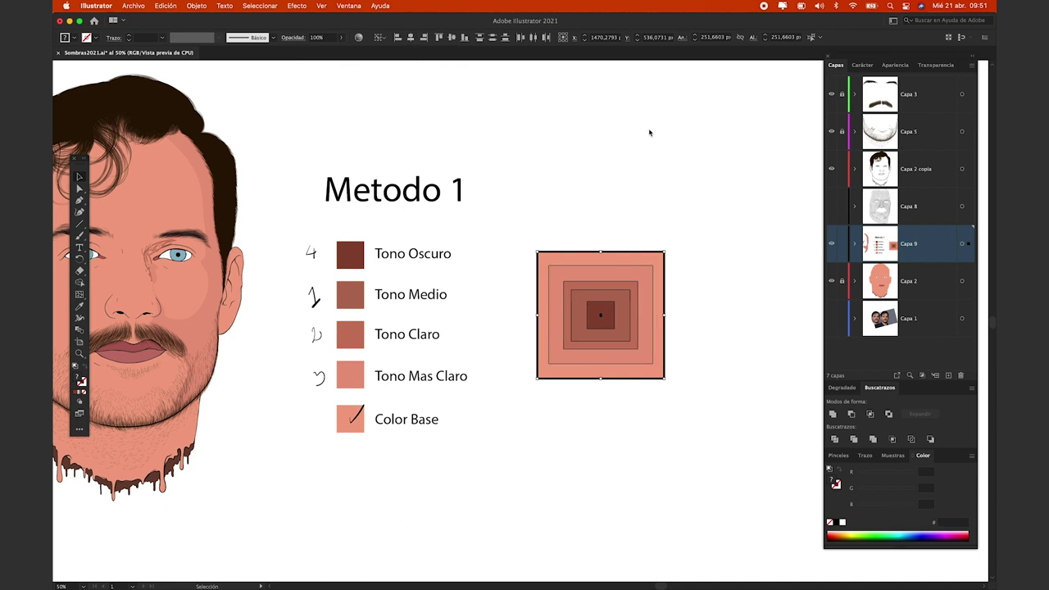
{"action": "left_click", "coordinate": [663, 169]}
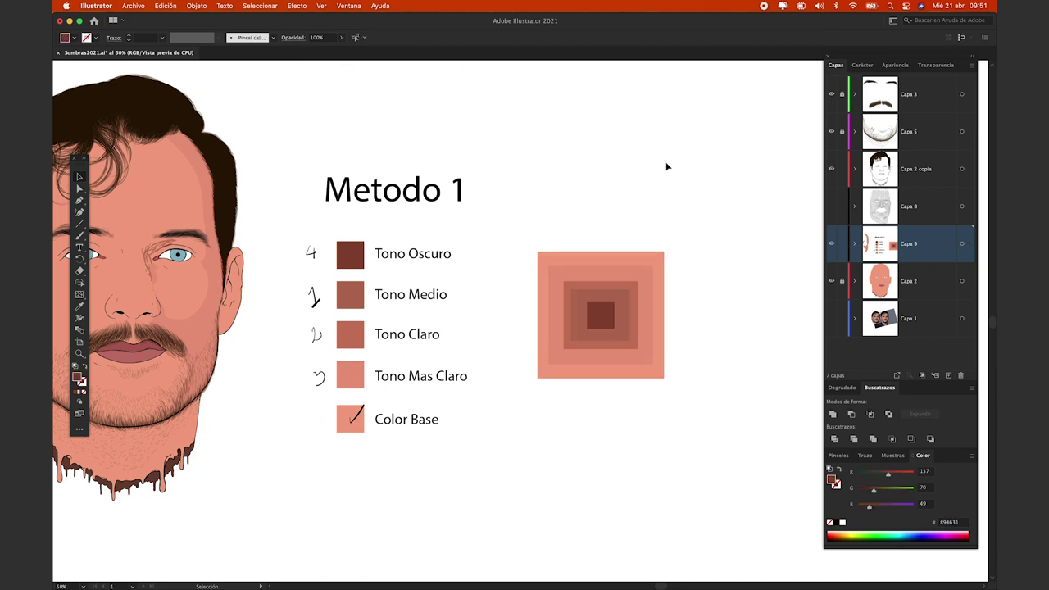
{"action": "key", "text": "ctrl+minus"}
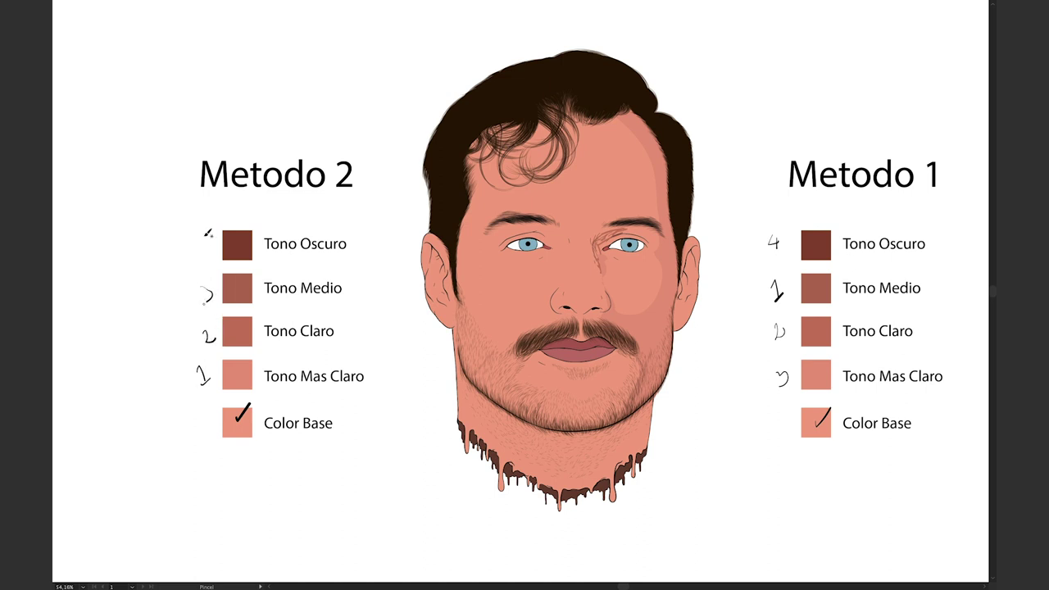
Draw an upward arrow beside Metodo 2 and a bracket linking Metodo 1's middle tones
{"action": "mouse_move", "coordinate": [169, 426]}
{"action": "left_mouse_down"}
{"action": "mouse_move", "coordinate": [165, 332]}
{"action": "mouse_move", "coordinate": [161, 349]}
{"action": "left_mouse_up"}
{"action": "mouse_move", "coordinate": [750, 294]}
{"action": "left_mouse_down"}
{"action": "mouse_move", "coordinate": [762, 336]}
{"action": "mouse_move", "coordinate": [750, 365]}
{"action": "mouse_move", "coordinate": [766, 384]}
{"action": "mouse_move", "coordinate": [713, 328]}
{"action": "mouse_move", "coordinate": [748, 247]}
{"action": "mouse_move", "coordinate": [753, 255]}
{"action": "left_mouse_up"}
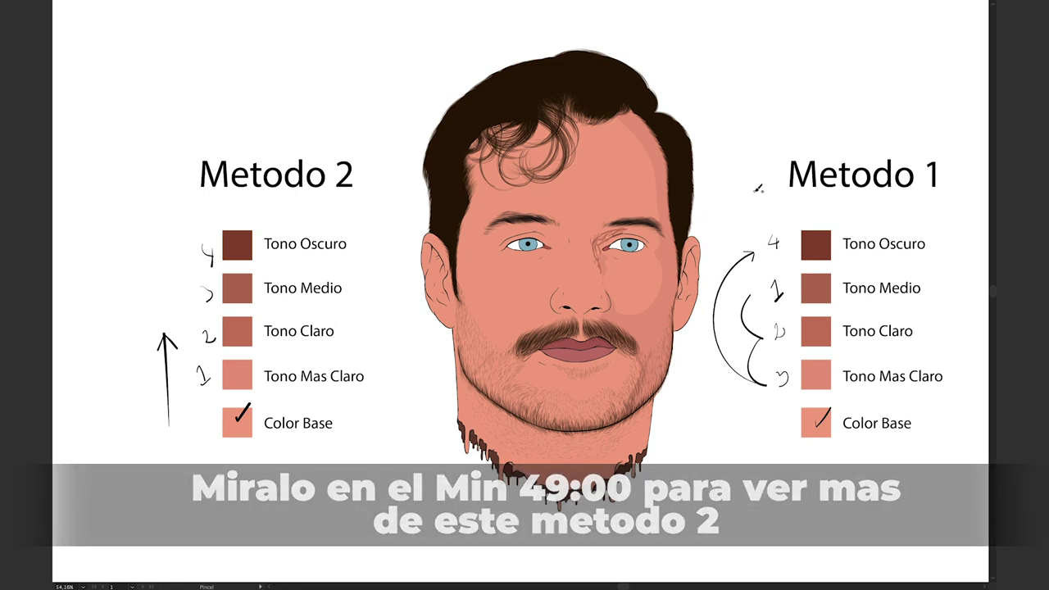
{"action": "key", "text": "v"}
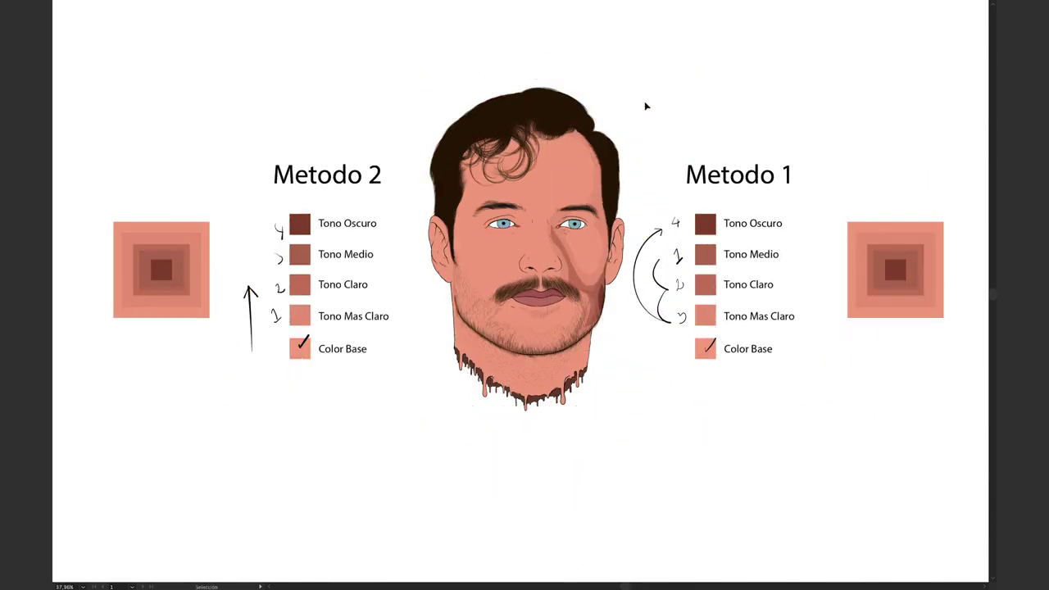
Try pencil strokes along the jaw, nose, eyebrow and mustache, undoing each one
{"action": "key", "text": "n"}
{"action": "mouse_move", "coordinate": [584, 289]}
{"action": "left_mouse_down"}
{"action": "mouse_move", "coordinate": [518, 136]}
{"action": "mouse_move", "coordinate": [596, 313]}
{"action": "left_mouse_up"}
{"action": "key", "text": "ctrl+z"}
{"action": "left_click_drag", "start_coordinate": [481, 337], "coordinate": [456, 263]}
{"action": "key", "text": "ctrl+z"}
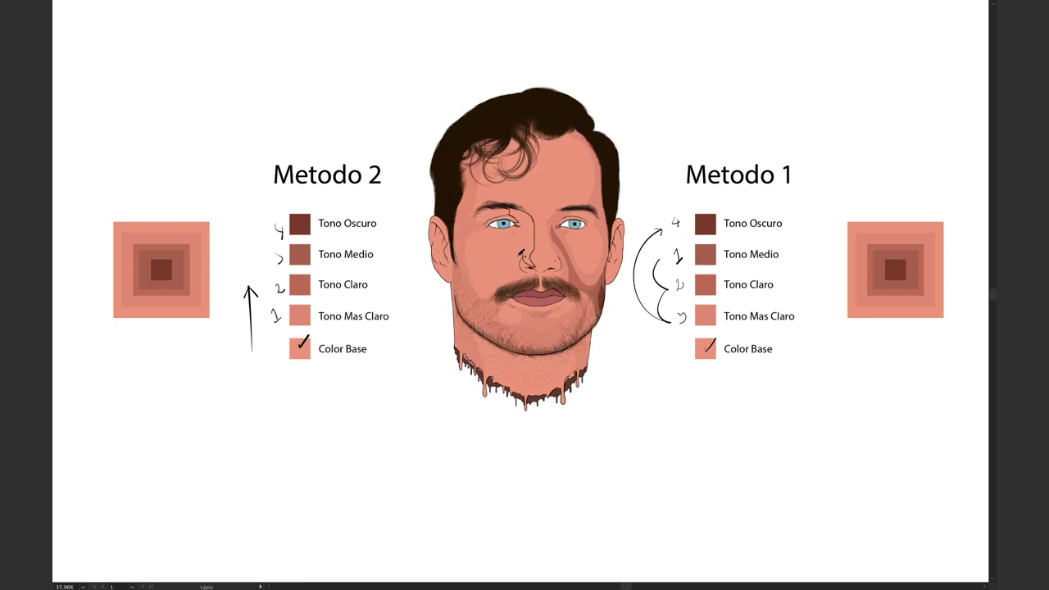
{"action": "left_click_drag", "start_coordinate": [549, 207], "coordinate": [532, 280]}
{"action": "key", "text": "ctrl+z"}
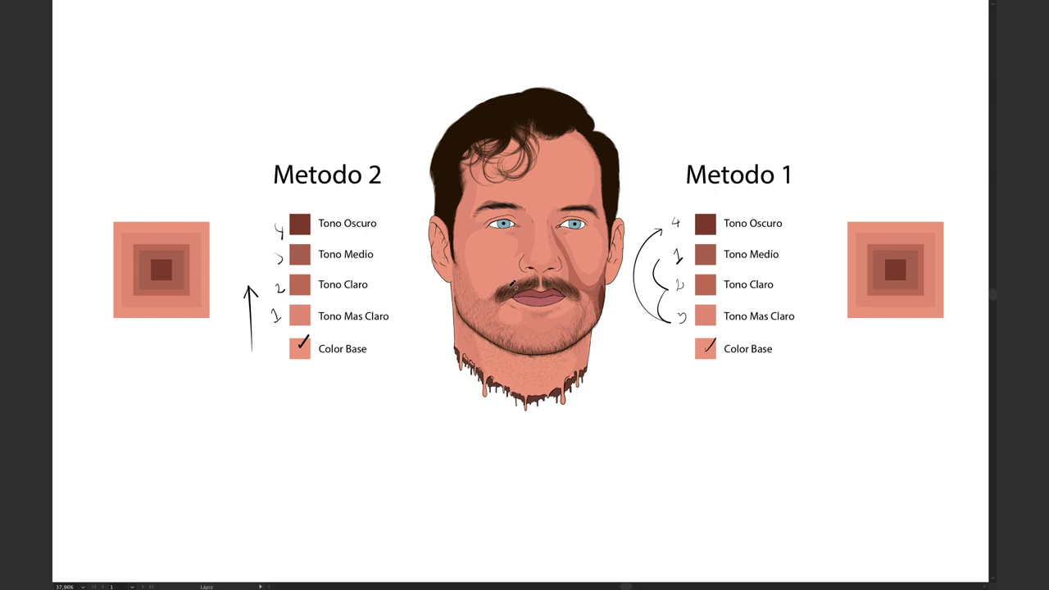
{"action": "left_click_drag", "start_coordinate": [466, 223], "coordinate": [505, 136]}
{"action": "key", "text": "ctrl+z"}
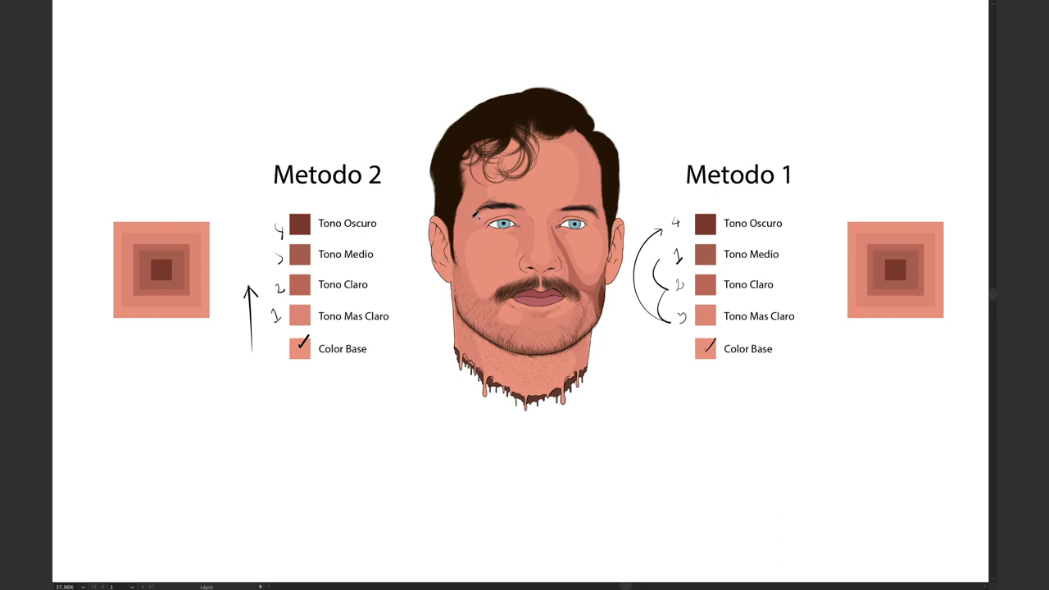
{"action": "left_click_drag", "start_coordinate": [464, 302], "coordinate": [529, 256]}
{"action": "key", "text": "ctrl+z"}
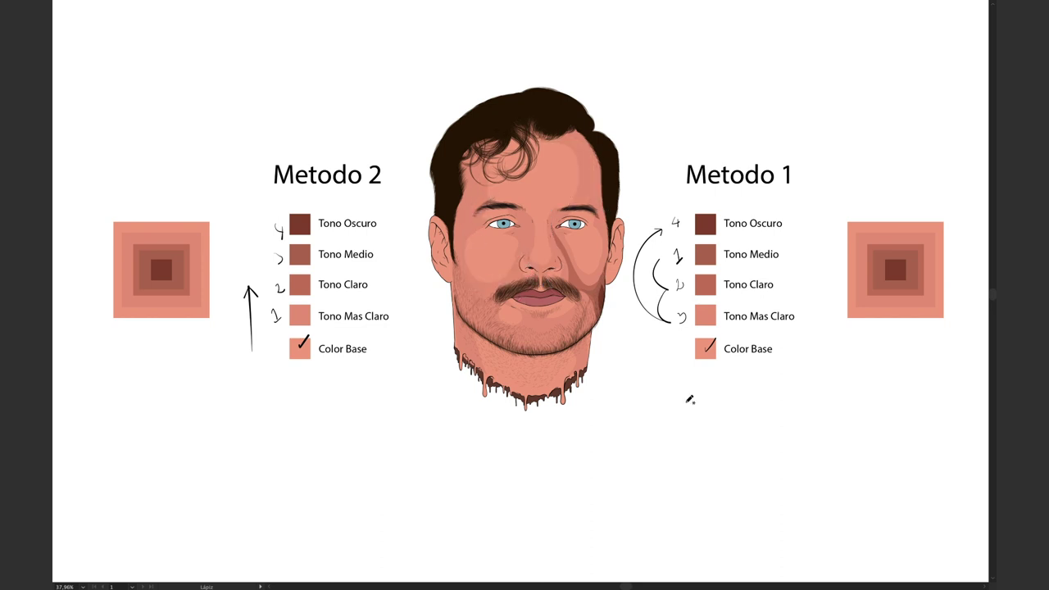
Outline the left cheek shading running from temple to mustache
{"action": "left_click_drag", "start_coordinate": [469, 284], "coordinate": [460, 249]}
{"action": "mouse_move", "coordinate": [468, 156]}
{"action": "left_mouse_down"}
{"action": "mouse_move", "coordinate": [485, 310]}
{"action": "mouse_move", "coordinate": [459, 336]}
{"action": "left_mouse_up"}
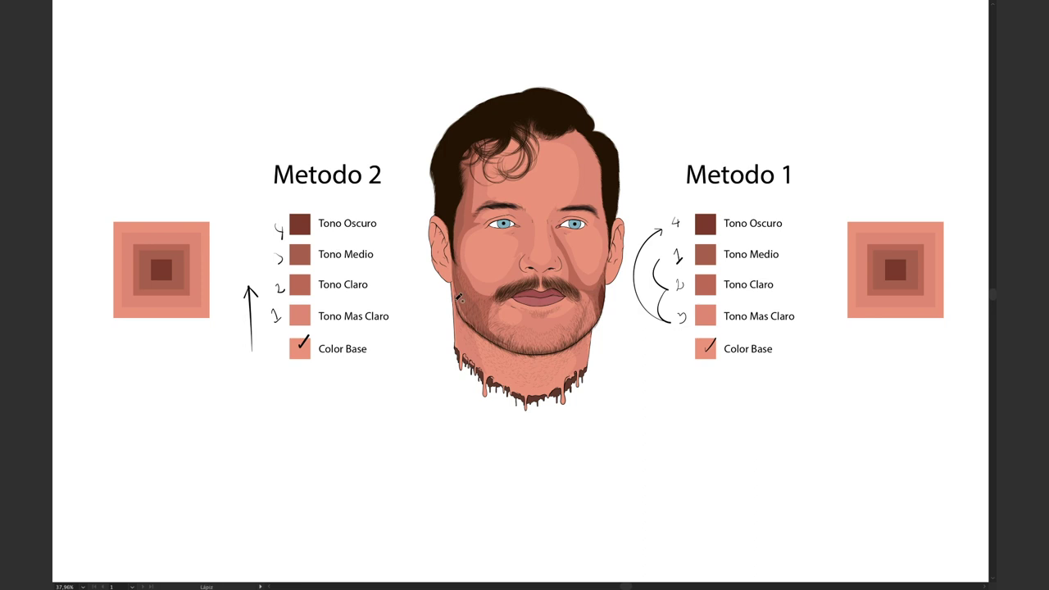
{"action": "key", "text": "v"}
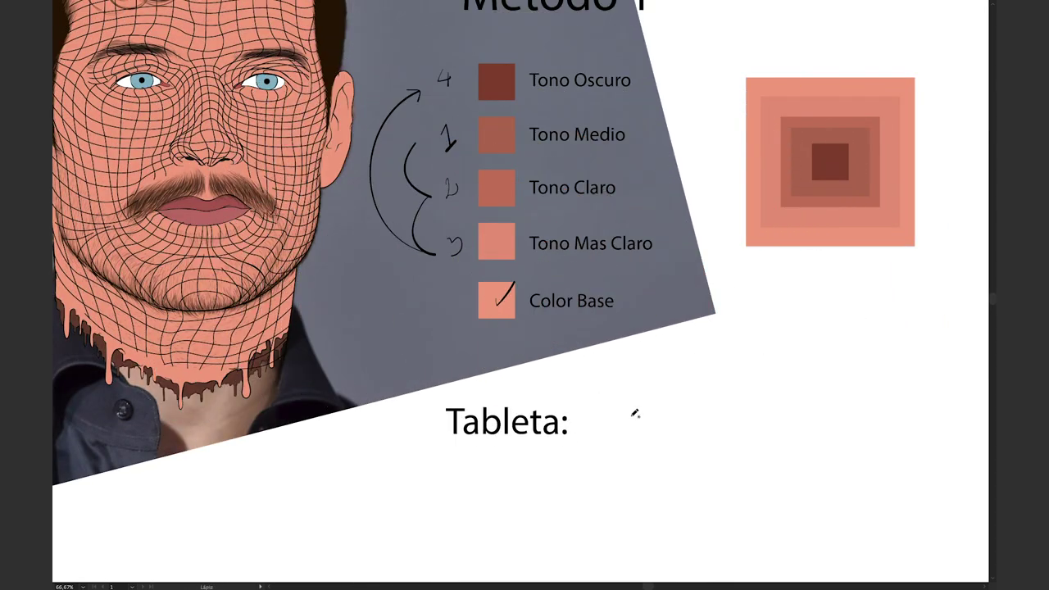
Paint pressure strokes beside Tableta: and add a Mouse: label with comparison strokes
{"action": "left_click_drag", "start_coordinate": [605, 421], "coordinate": [629, 424]}
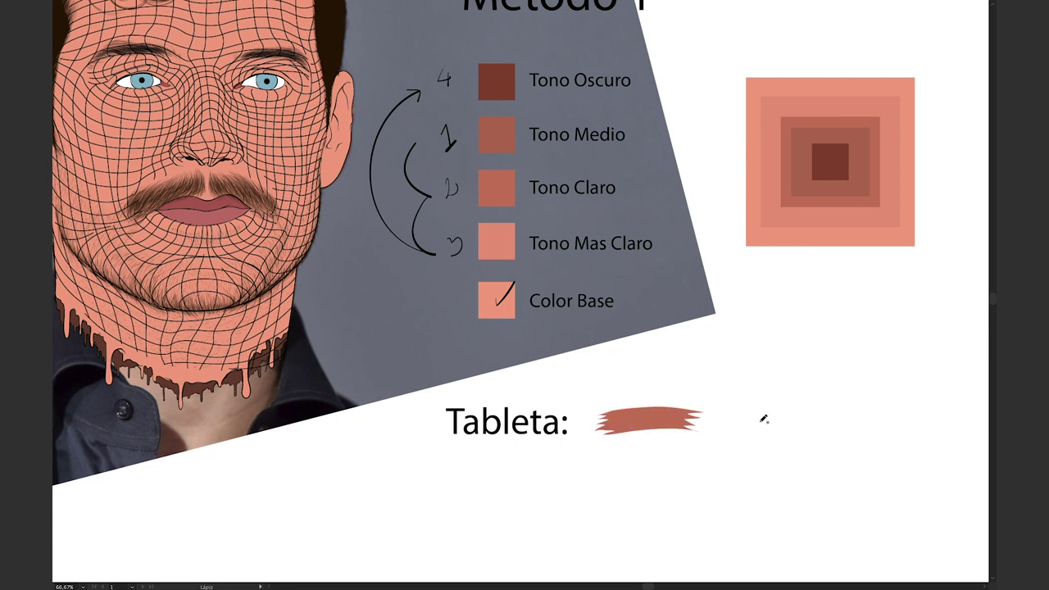
{"action": "left_click_drag", "start_coordinate": [749, 380], "coordinate": [753, 365]}
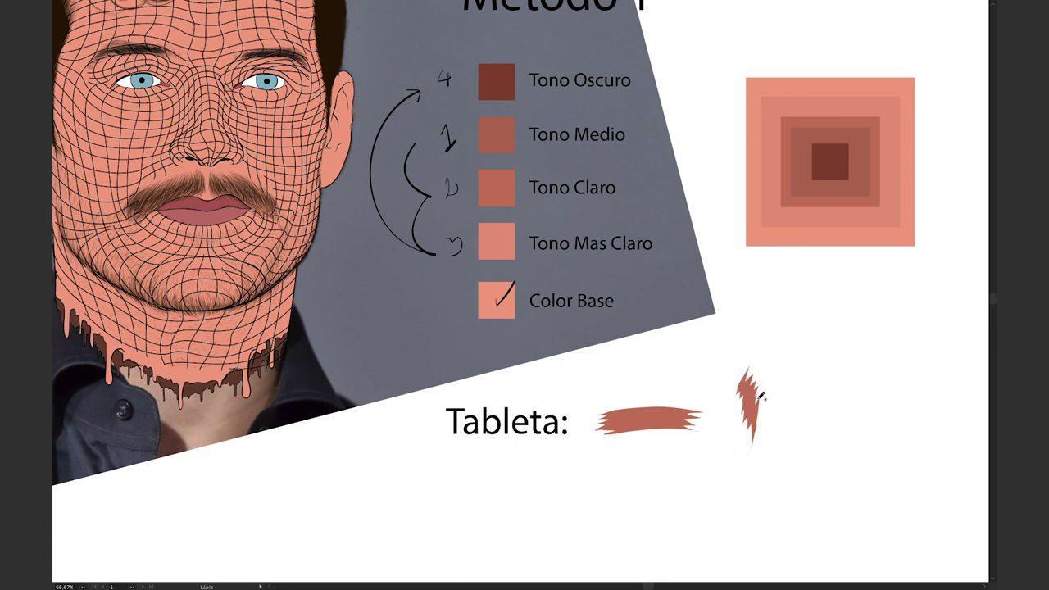
{"action": "type", "text": "Mouse:"}
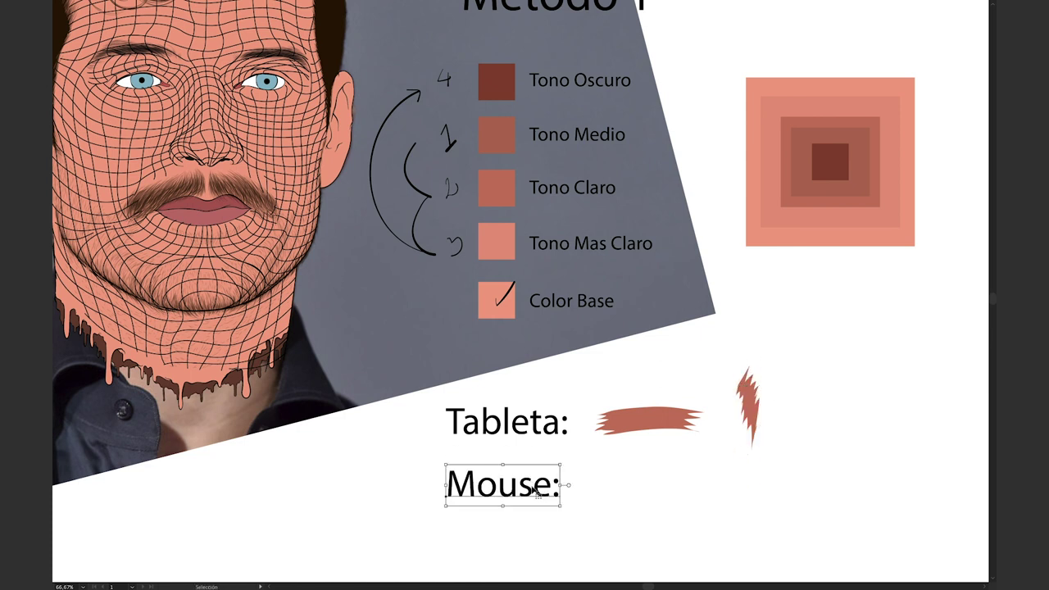
{"action": "key", "text": "alt+/"}
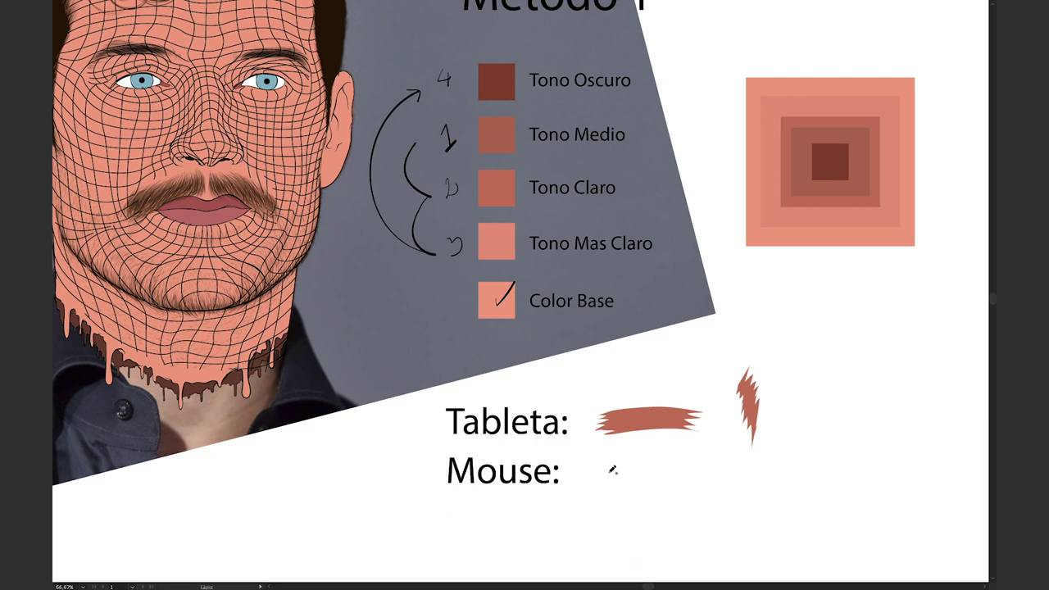
{"action": "left_click_drag", "start_coordinate": [636, 443], "coordinate": [636, 462]}
{"action": "left_click_drag", "start_coordinate": [754, 448], "coordinate": [755, 466]}
{"action": "left_click_drag", "start_coordinate": [606, 482], "coordinate": [727, 483]}
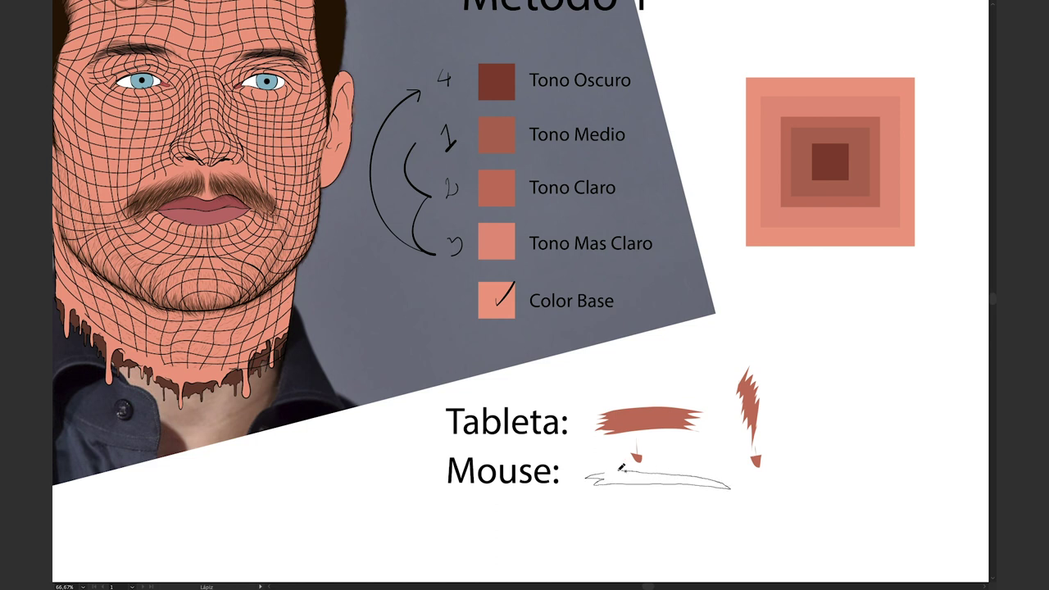
{"action": "left_click_drag", "start_coordinate": [674, 472], "coordinate": [598, 473]}
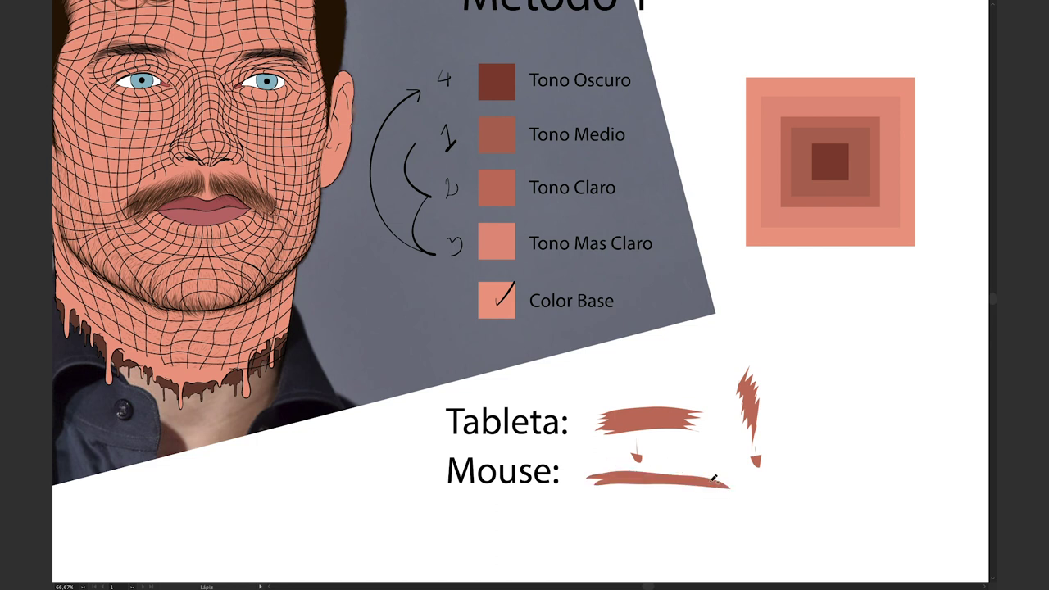
{"action": "mouse_move", "coordinate": [719, 479]}
{"action": "left_mouse_down"}
{"action": "mouse_move", "coordinate": [699, 486]}
{"action": "mouse_move", "coordinate": [772, 506]}
{"action": "mouse_move", "coordinate": [758, 482]}
{"action": "left_mouse_up"}
Undo the teardrop below the Mouse mark and delete the stray salmon fragments
{"action": "key", "text": "n"}
{"action": "key", "text": "ctrl+z"}
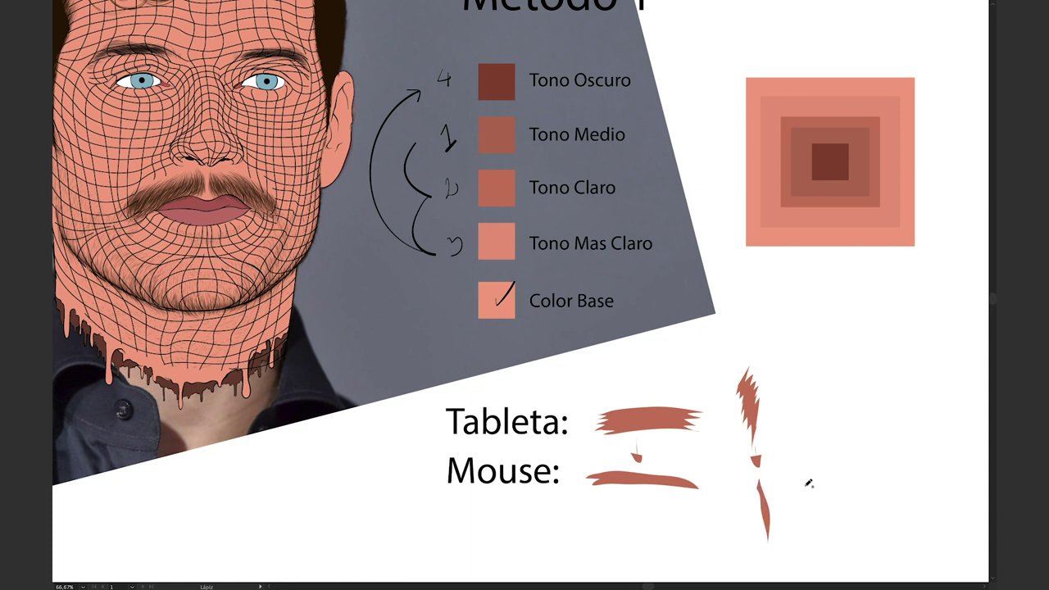
{"action": "key", "text": "v"}
{"action": "left_click", "coordinate": [755, 461]}
{"action": "key", "text": "Delete"}
{"action": "left_click_drag", "start_coordinate": [681, 459], "coordinate": [630, 471]}
{"action": "key", "text": "Delete"}
Duplicate the Picos label and place the copy beside the lower stroke
{"action": "key", "text": "t"}
{"action": "scroll", "coordinate": [709, 433], "scroll_direction": "right", "scroll_amount": 3}
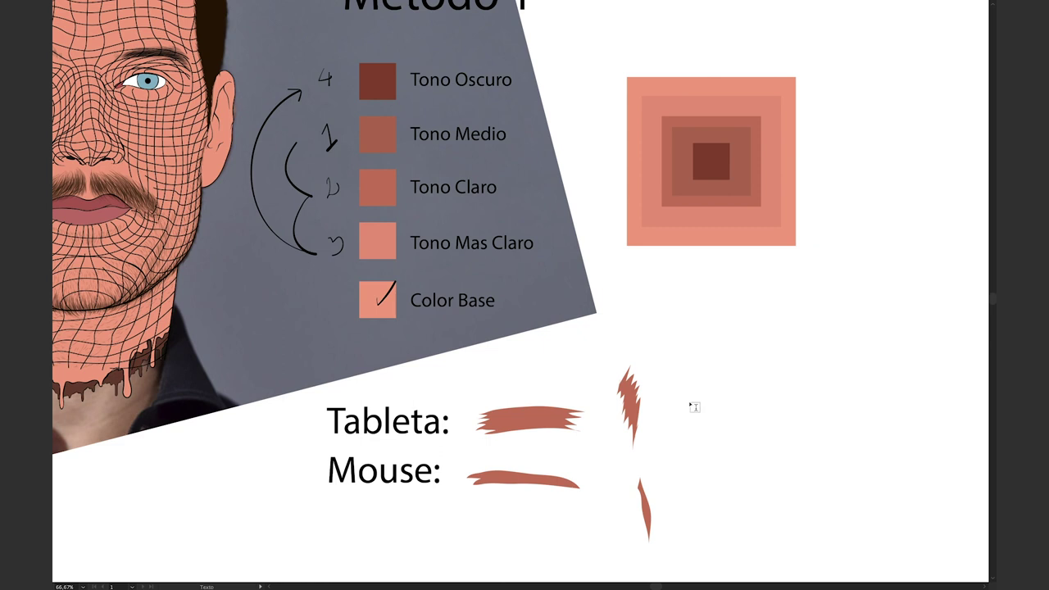
{"action": "type", "text": "Picos"}
{"action": "mouse_move", "coordinate": [732, 399]}
{"action": "left_mouse_down"}
{"action": "mouse_move", "coordinate": [719, 405]}
{"action": "mouse_move", "coordinate": [749, 445]}
{"action": "mouse_move", "coordinate": [737, 460]}
{"action": "left_mouse_up"}
{"action": "left_click_drag", "start_coordinate": [727, 499], "coordinate": [704, 530]}
Retype the copied label as 'Formas Basicas'
{"action": "key", "text": "t"}
{"action": "double_click", "coordinate": [705, 490]}
{"action": "type", "text": "Fomras"}
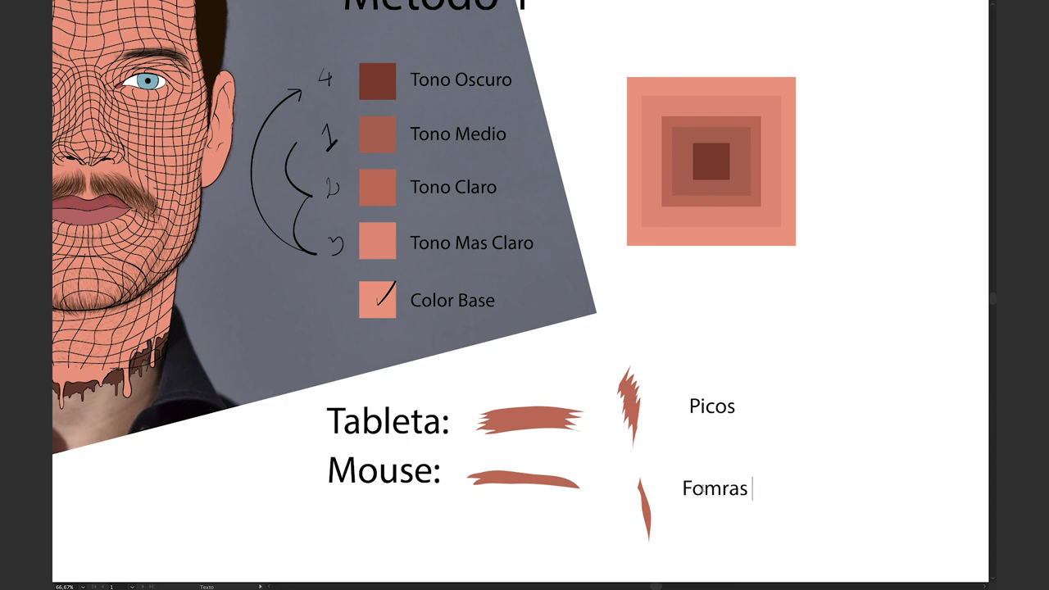
{"action": "key", "text": "BackSpace"}
{"action": "key", "text": "BackSpace"}
{"action": "key", "text": "BackSpace"}
{"action": "key", "text": "BackSpace"}
{"action": "key", "text": "BackSpace"}
{"action": "type", "text": "ormas ba"}
{"action": "key", "text": "BackSpace"}
{"action": "key", "text": "BackSpace"}
{"action": "key", "text": "BackSpace"}
{"action": "type", "text": "Baisi"}
{"action": "key", "text": "BackSpace"}
{"action": "key", "text": "BackSpace"}
{"action": "key", "text": "BackSpace"}
{"action": "type", "text": "sicas"}
{"action": "key", "text": "Escape"}
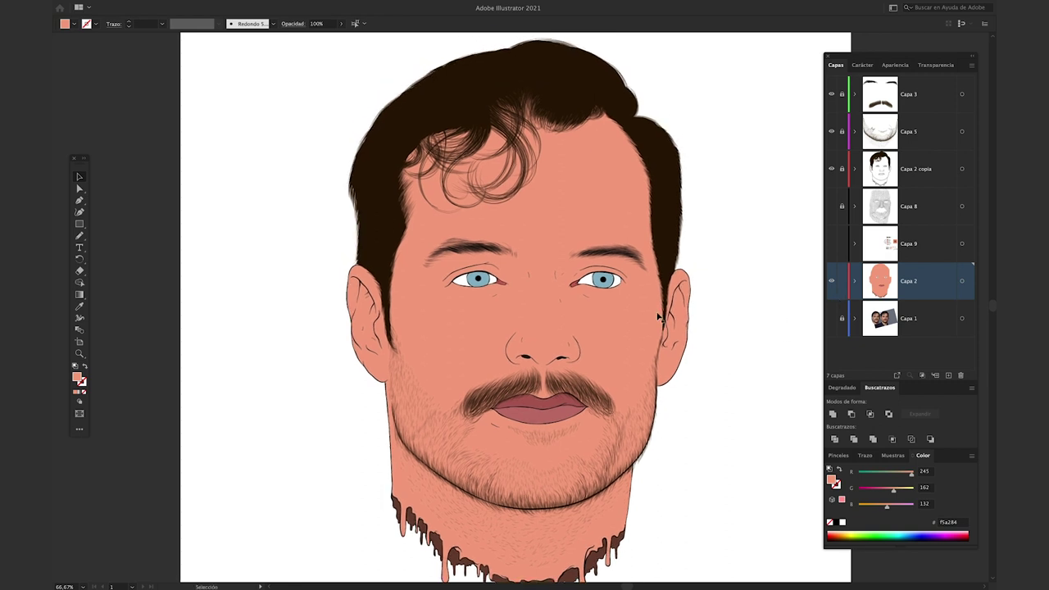
Show the reference photo layer and pan the canvas to the right
{"action": "left_click", "coordinate": [831, 319]}
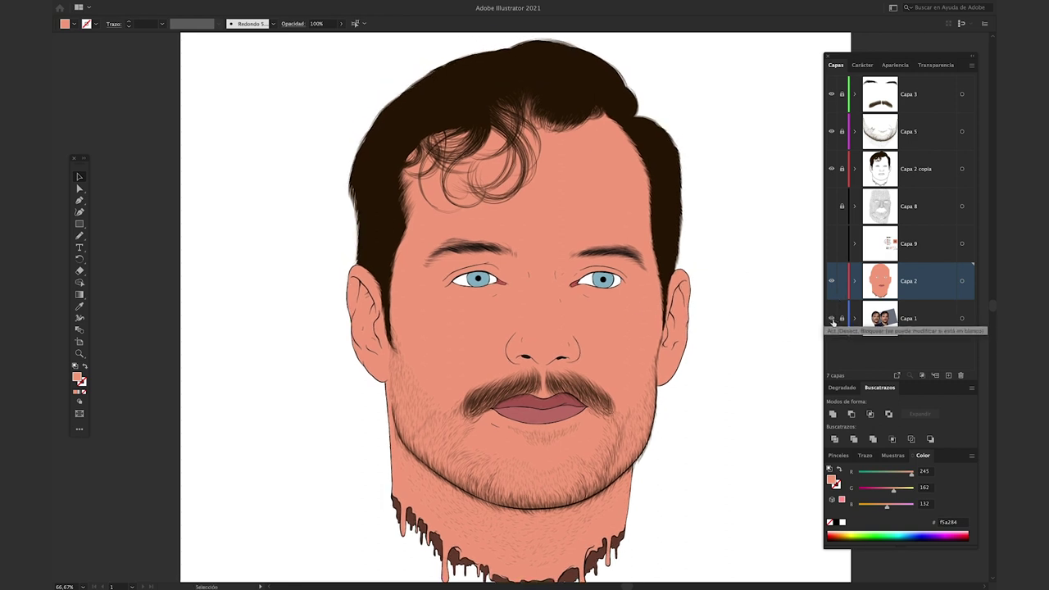
{"action": "left_click_drag", "start_coordinate": [246, 283], "coordinate": [311, 284]}
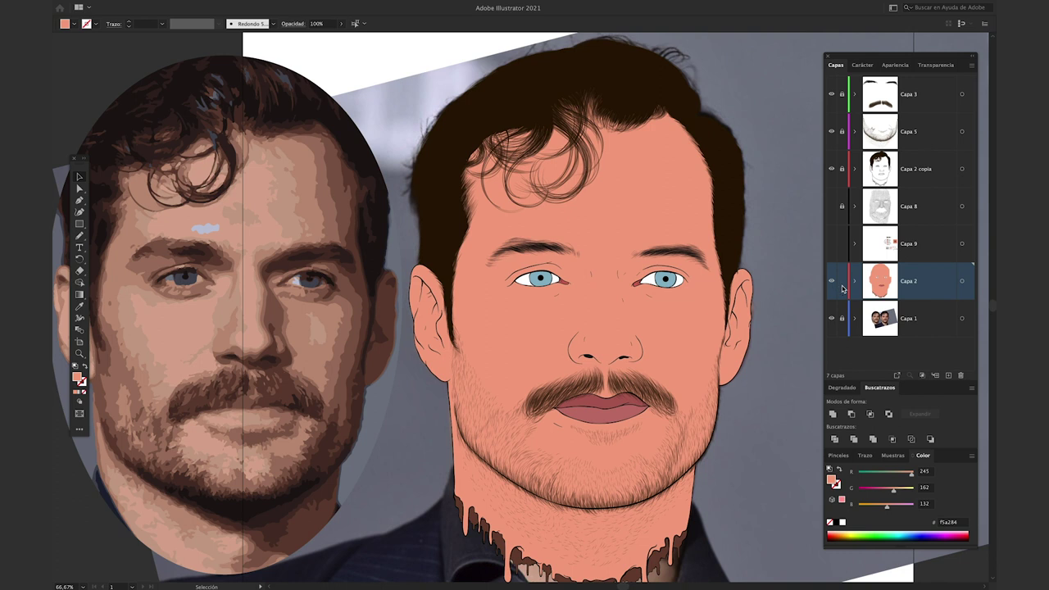
Create a new layer above Capa 2 named Tono Medio
{"action": "left_click", "coordinate": [948, 374]}
{"action": "double_click", "coordinate": [913, 281]}
{"action": "type", "text": "Tono"}
{"action": "key", "text": "Return"}
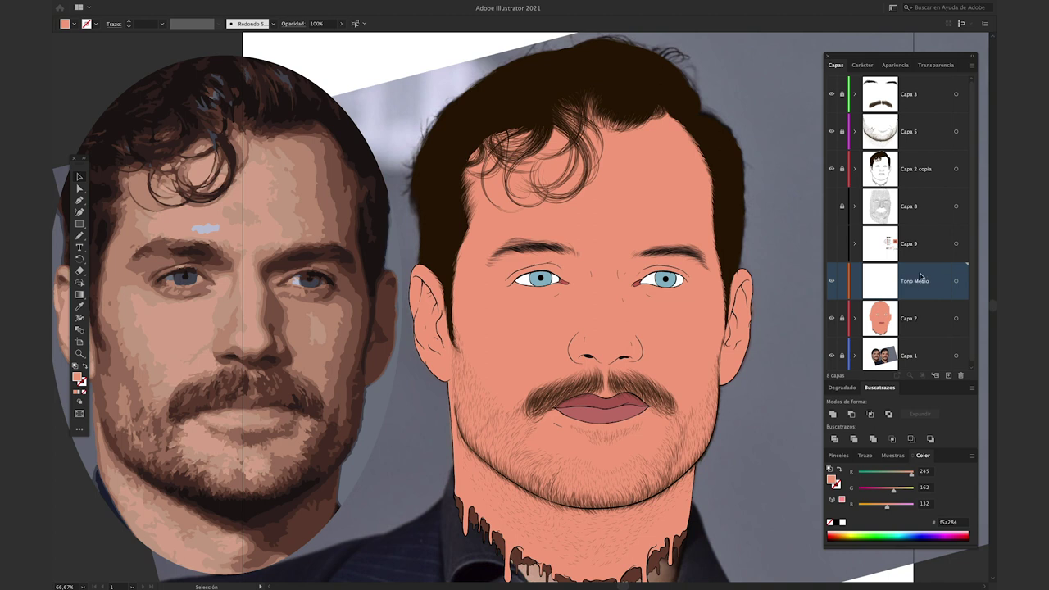
Set the fill colour to the darker mid-tone skin colour c4735b
{"action": "key", "text": "i"}
{"action": "key", "text": "n"}
{"action": "double_click", "coordinate": [78, 379]}
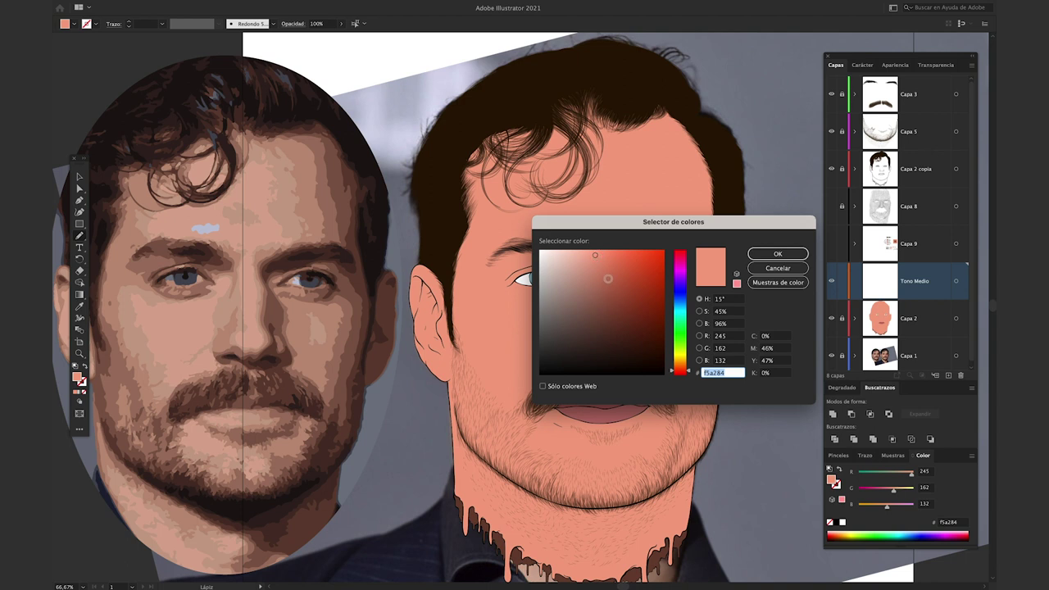
{"action": "left_click", "coordinate": [608, 279]}
{"action": "left_click_drag", "start_coordinate": [710, 227], "coordinate": [587, 232]}
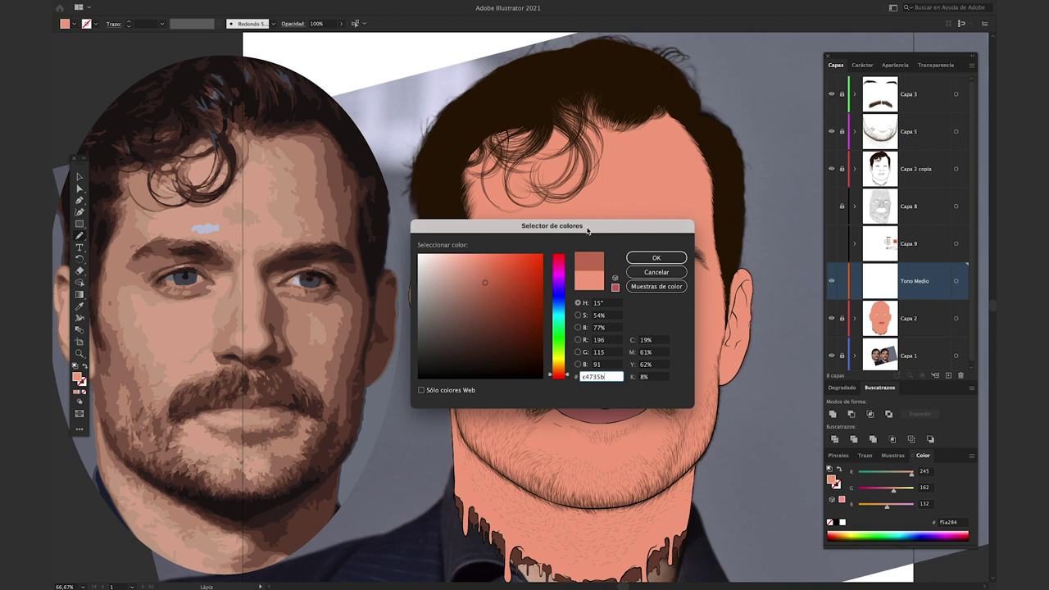
{"action": "left_click", "coordinate": [657, 257]}
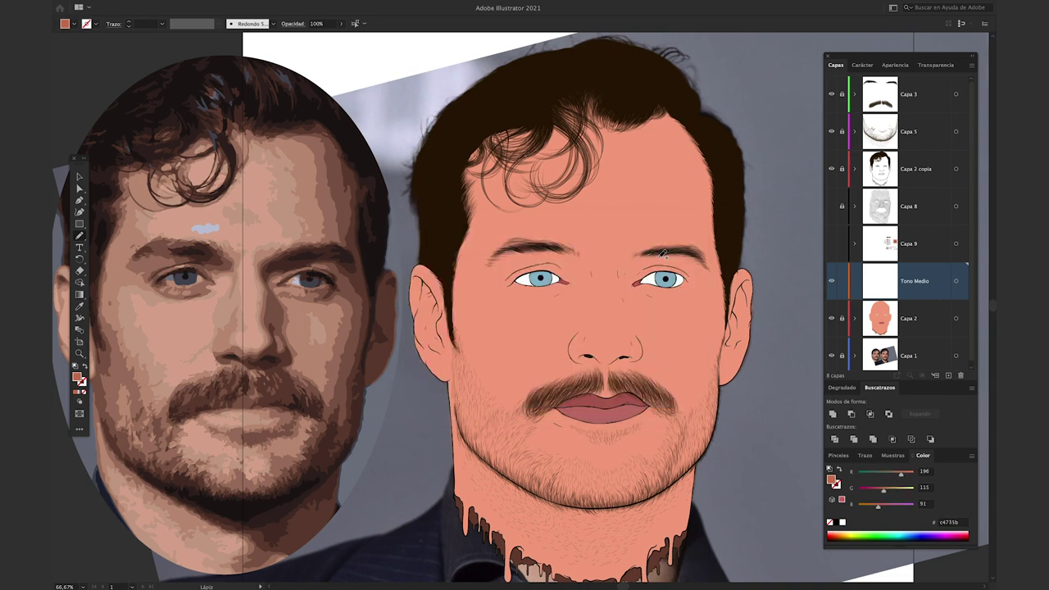
Hide the flat face layer, zoom in, and sketch shadow strokes between and along the eyebrows
{"action": "left_click", "coordinate": [831, 318]}
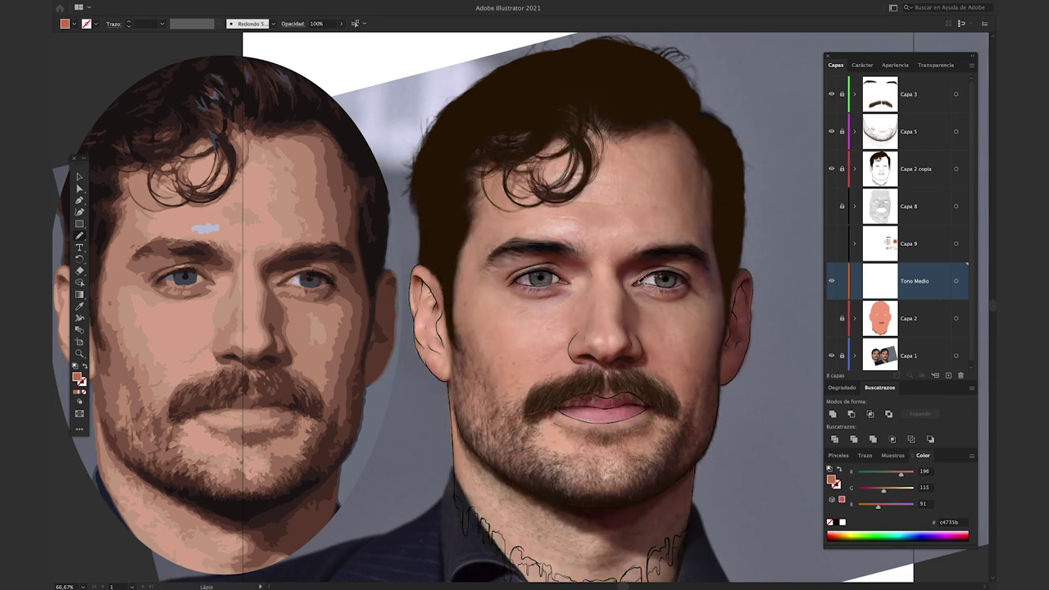
{"action": "scroll", "coordinate": [616, 262], "scroll_direction": "up", "scroll_amount": 3}
{"action": "scroll", "coordinate": [616, 262], "scroll_direction": "up", "scroll_amount": 2}
{"action": "scroll", "coordinate": [616, 262], "scroll_direction": "up", "scroll_amount": 1}
{"action": "mouse_move", "coordinate": [525, 287]}
{"action": "left_mouse_down"}
{"action": "mouse_move", "coordinate": [538, 265]}
{"action": "mouse_move", "coordinate": [567, 262]}
{"action": "mouse_move", "coordinate": [531, 287]}
{"action": "left_mouse_up"}
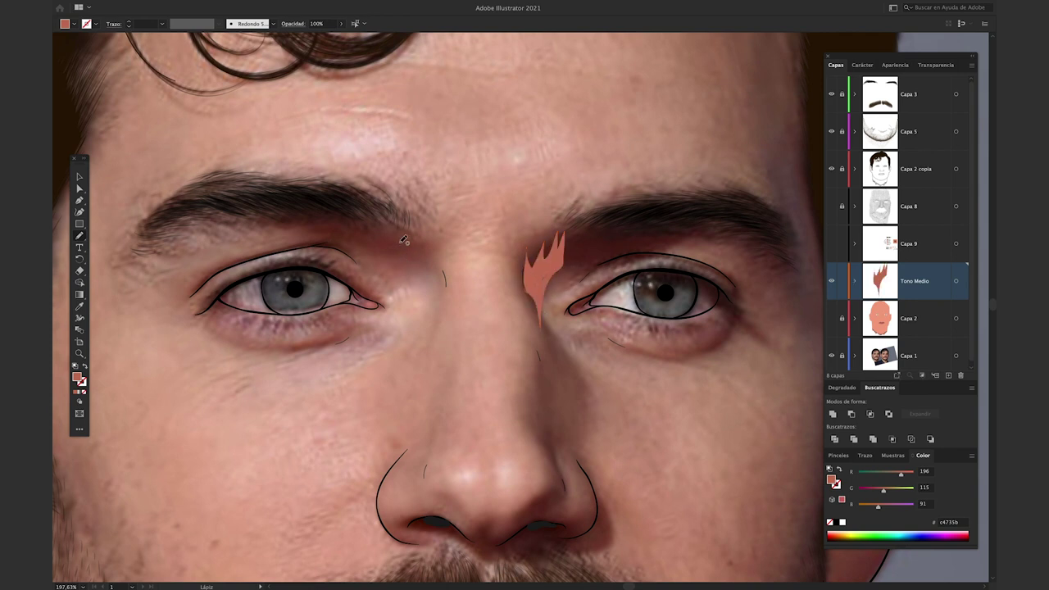
{"action": "mouse_move", "coordinate": [440, 262]}
{"action": "left_mouse_down"}
{"action": "mouse_move", "coordinate": [422, 234]}
{"action": "mouse_move", "coordinate": [291, 218]}
{"action": "mouse_move", "coordinate": [344, 248]}
{"action": "mouse_move", "coordinate": [432, 266]}
{"action": "mouse_move", "coordinate": [426, 318]}
{"action": "left_mouse_up"}
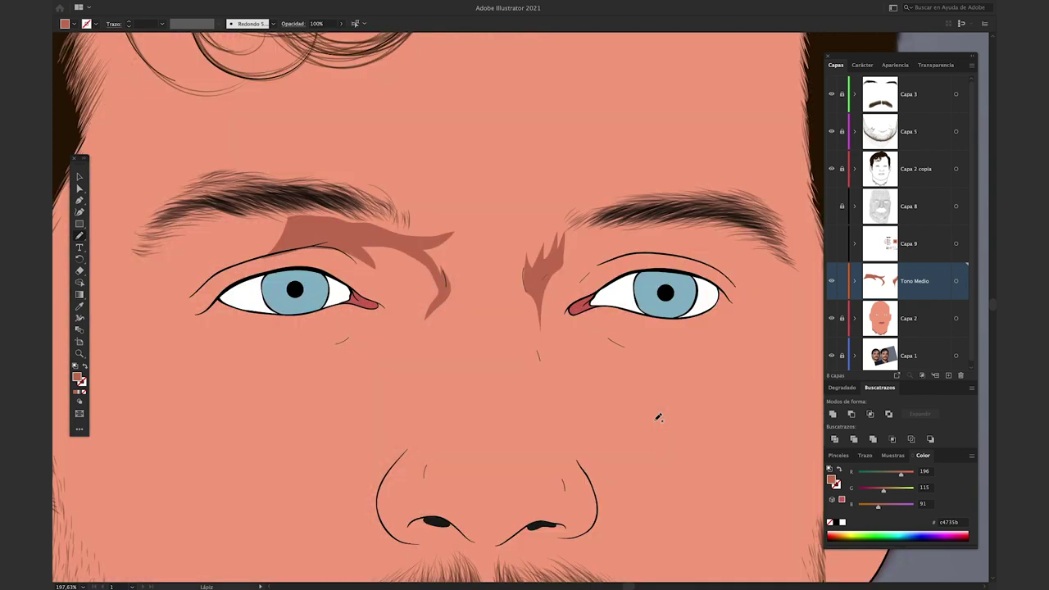
Show the face mesh and mark brow, nose-bridge and upper-eye shadow areas in pink brush strokes
{"action": "left_click", "coordinate": [832, 208]}
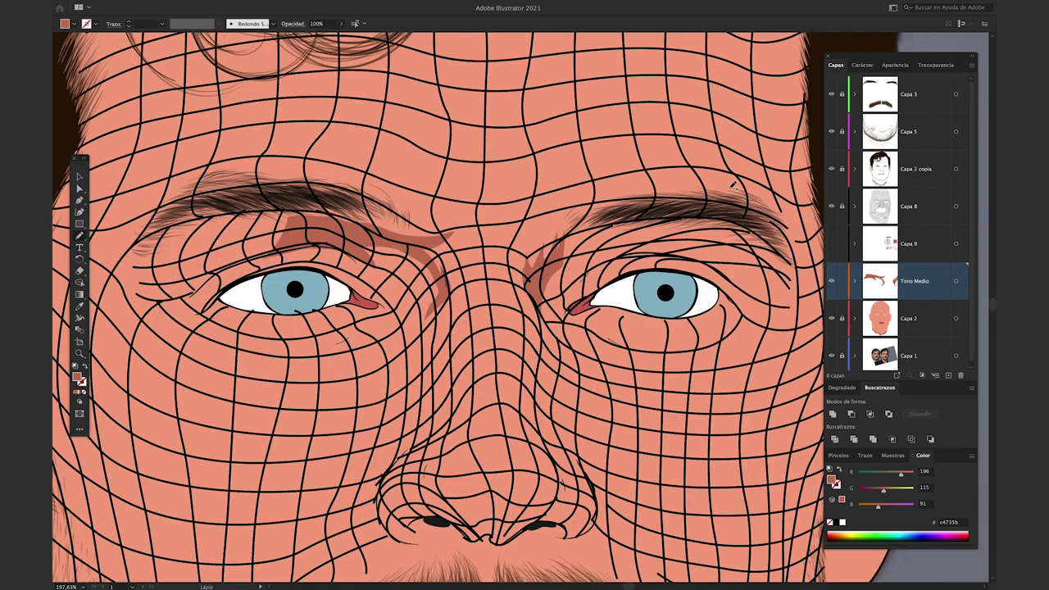
{"action": "key", "text": "shift+x"}
{"action": "left_click_drag", "start_coordinate": [883, 490], "coordinate": [859, 491]}
{"action": "key", "text": "b"}
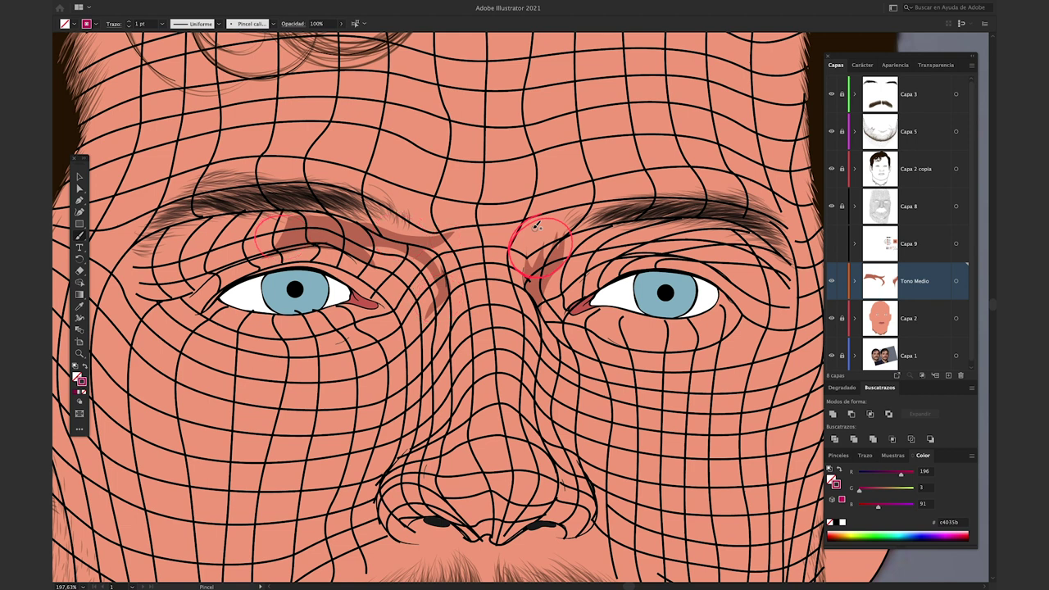
{"action": "mouse_move", "coordinate": [513, 243]}
{"action": "left_mouse_down"}
{"action": "mouse_move", "coordinate": [564, 256]}
{"action": "mouse_move", "coordinate": [515, 254]}
{"action": "mouse_move", "coordinate": [587, 220]}
{"action": "left_mouse_up"}
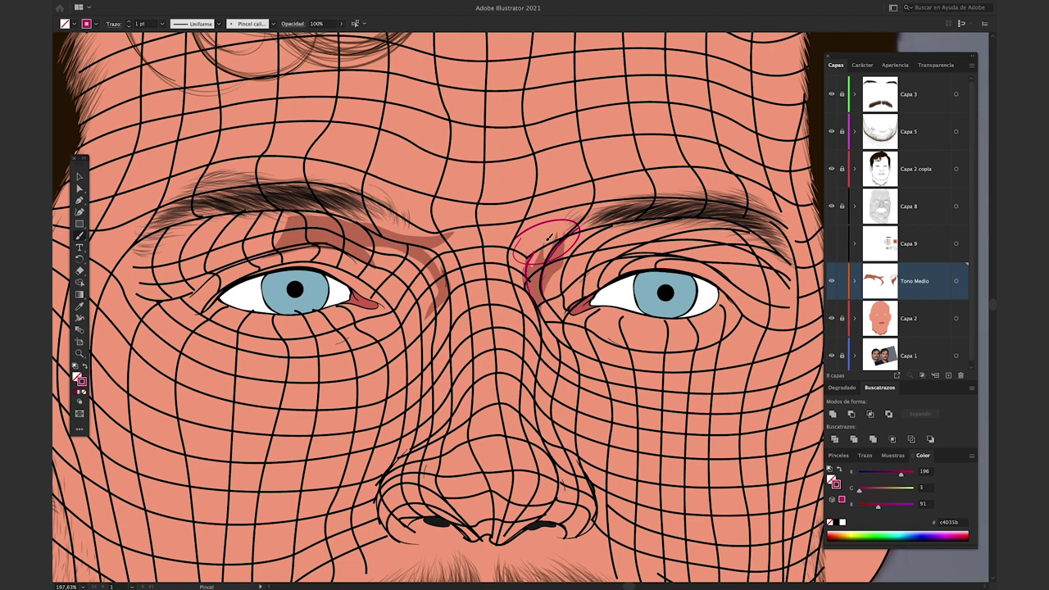
{"action": "left_click_drag", "start_coordinate": [575, 224], "coordinate": [532, 255]}
{"action": "left_click_drag", "start_coordinate": [437, 294], "coordinate": [427, 309]}
{"action": "left_click_drag", "start_coordinate": [447, 271], "coordinate": [427, 329]}
{"action": "left_click_drag", "start_coordinate": [295, 207], "coordinate": [271, 251]}
{"action": "left_click_drag", "start_coordinate": [300, 186], "coordinate": [293, 206]}
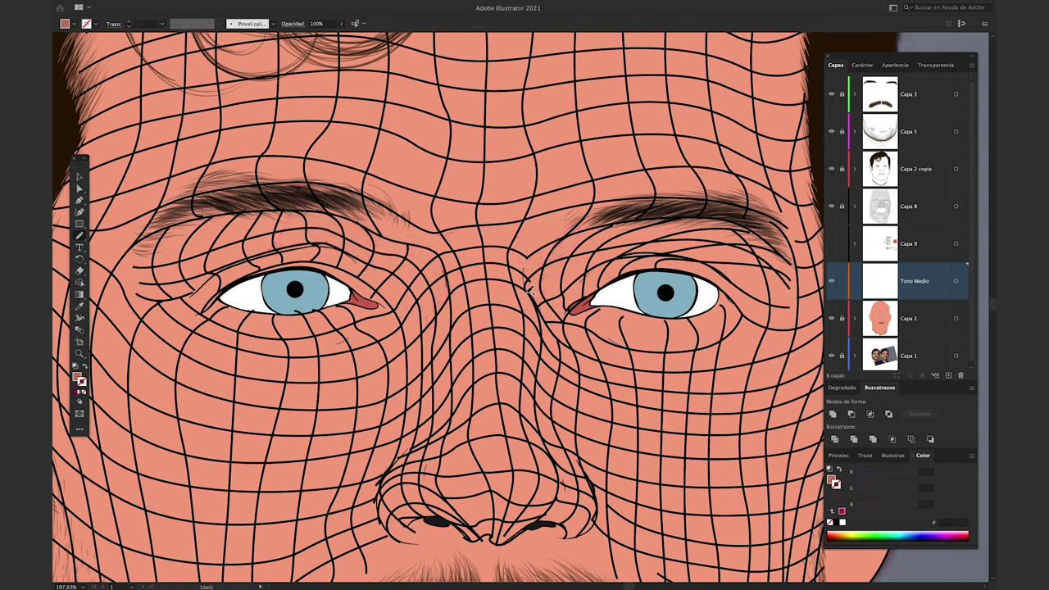
Outline a shadow around the right eye and compare it against the reference photo
{"action": "mouse_move", "coordinate": [574, 254]}
{"action": "left_mouse_down"}
{"action": "mouse_move", "coordinate": [556, 341]}
{"action": "mouse_move", "coordinate": [532, 270]}
{"action": "left_mouse_up"}
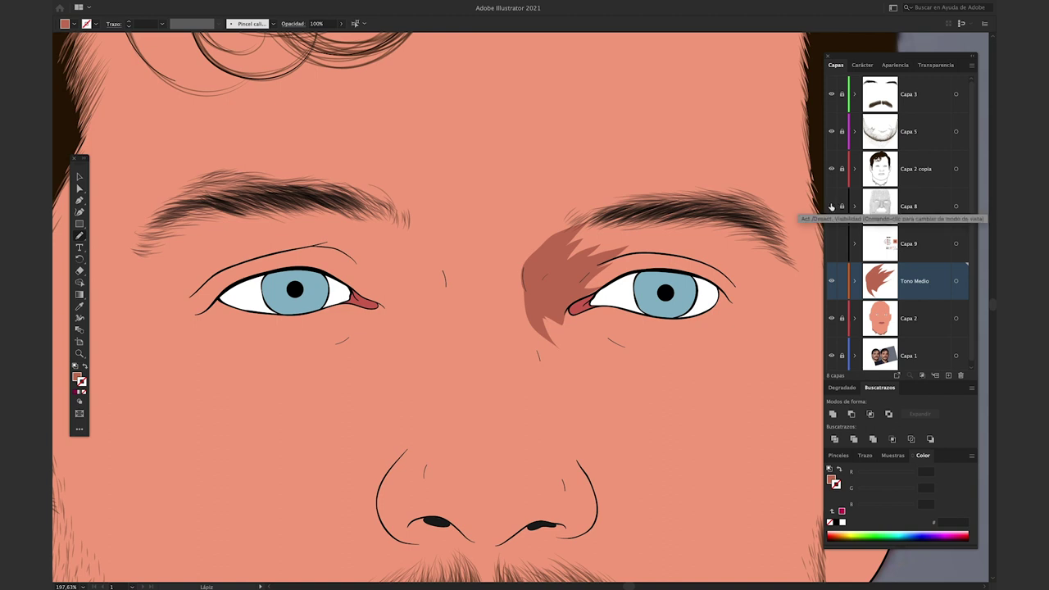
{"action": "key", "text": "b"}
{"action": "left_click_drag", "start_coordinate": [529, 280], "coordinate": [526, 288]}
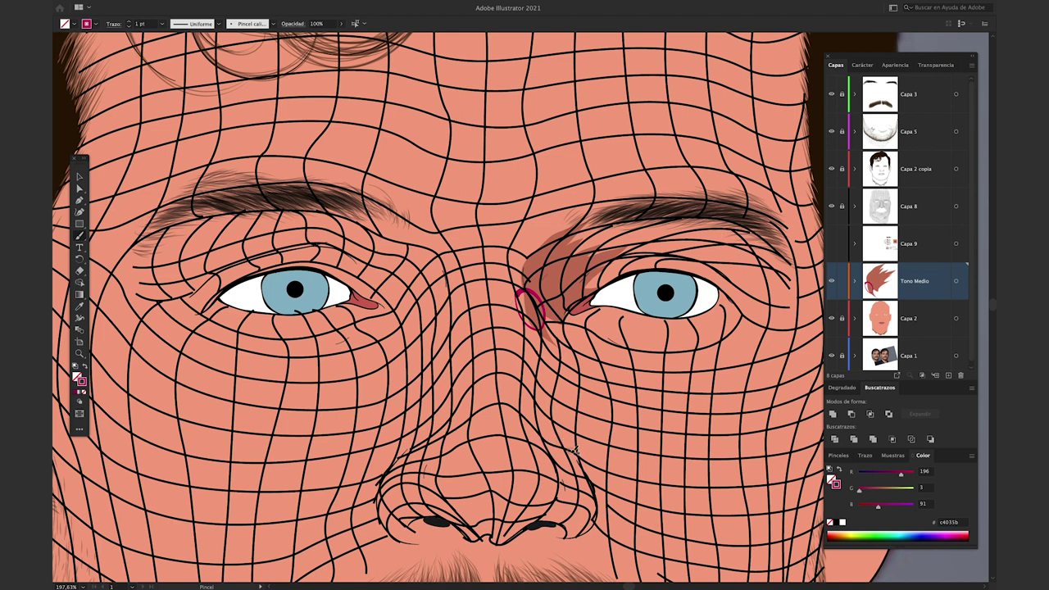
{"action": "left_click", "coordinate": [831, 206]}
{"action": "left_click", "coordinate": [831, 355]}
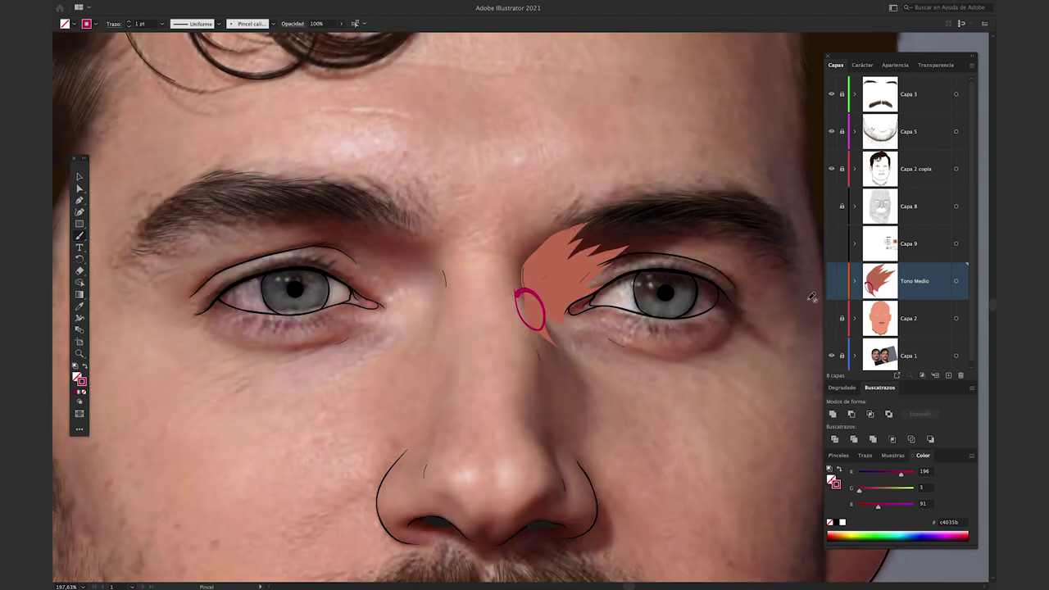
{"action": "key", "text": "ctrl+z"}
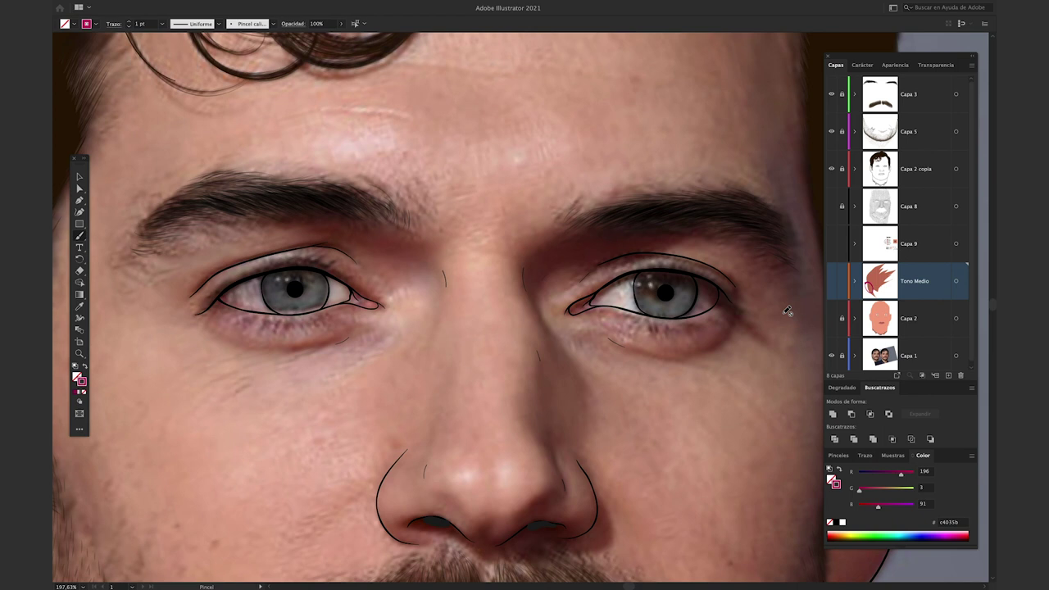
{"action": "key", "text": "ctrl+shift+z"}
Select and delete the trial shadow shape near the nose bridge
{"action": "key", "text": "v"}
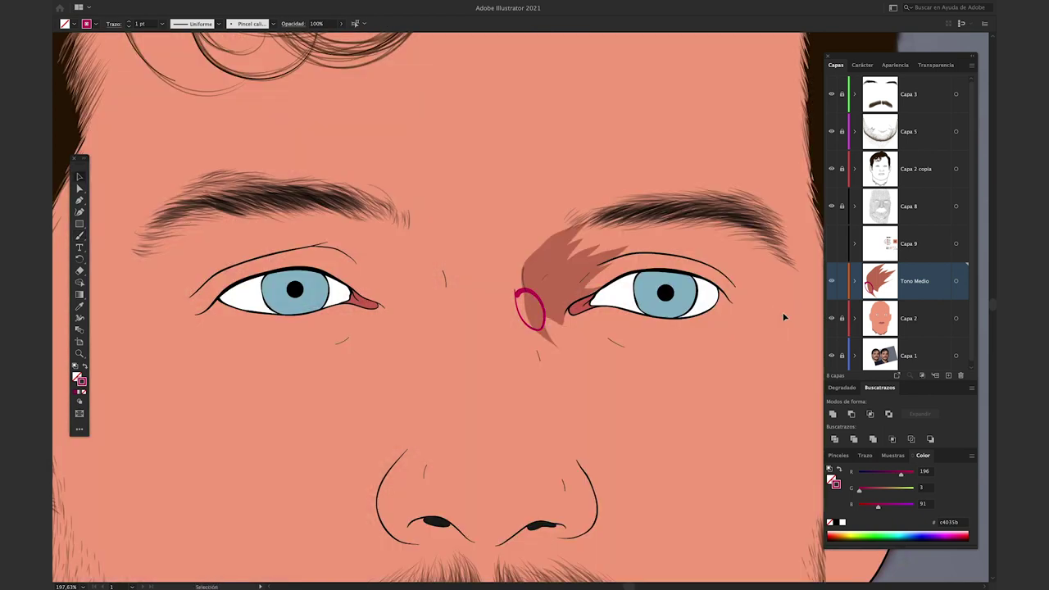
{"action": "key", "text": "a"}
{"action": "left_click", "coordinate": [456, 311]}
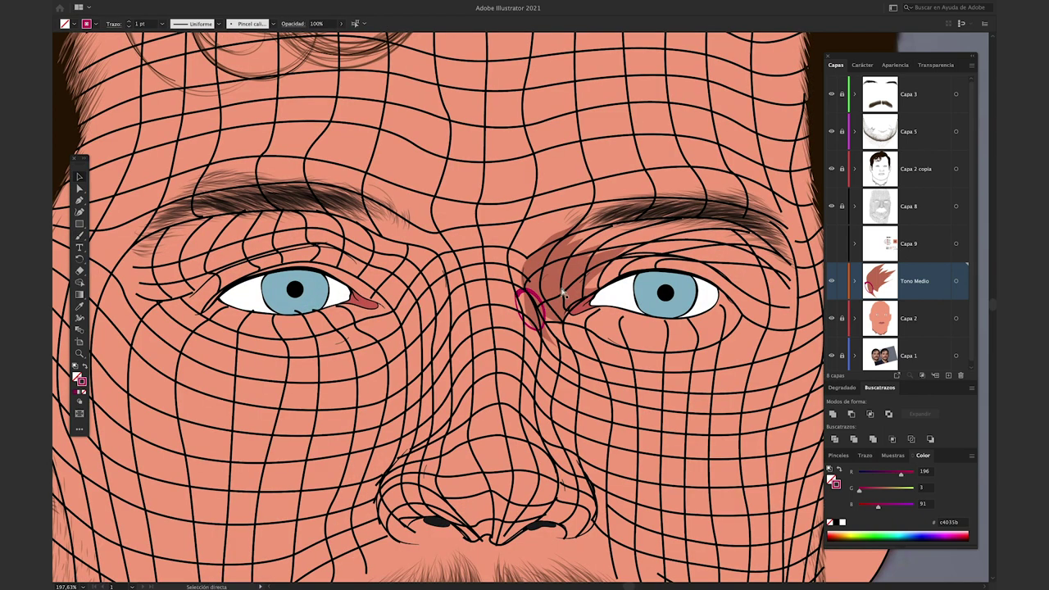
{"action": "key", "text": "v"}
{"action": "left_click", "coordinate": [559, 292]}
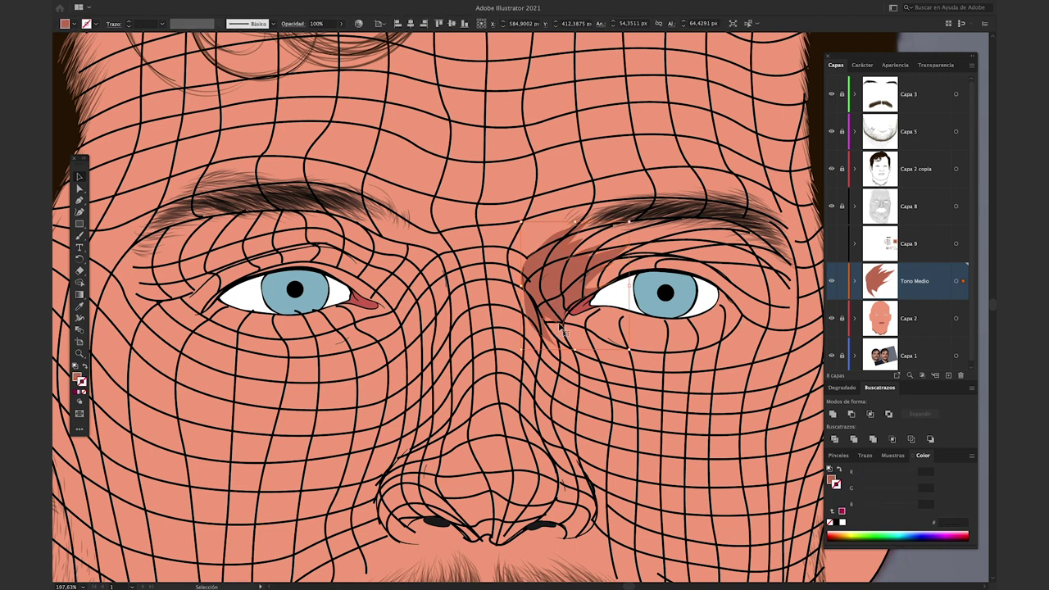
{"action": "key", "text": "Delete"}
Paint a mid-tone shadow over the right upper eyelid and hide the face mesh
{"action": "key", "text": "n"}
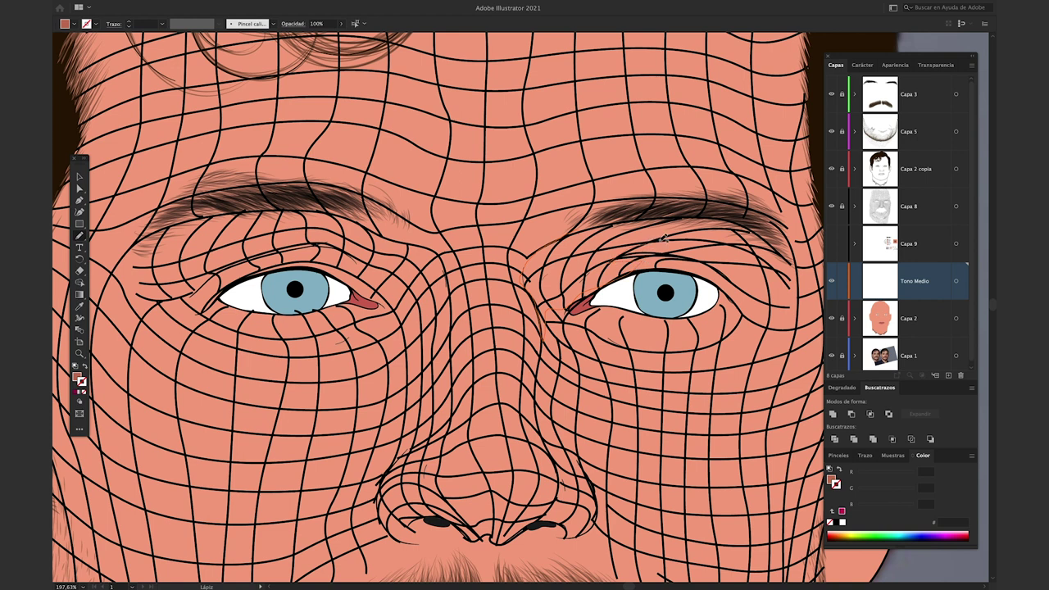
{"action": "left_click_drag", "start_coordinate": [670, 222], "coordinate": [581, 298]}
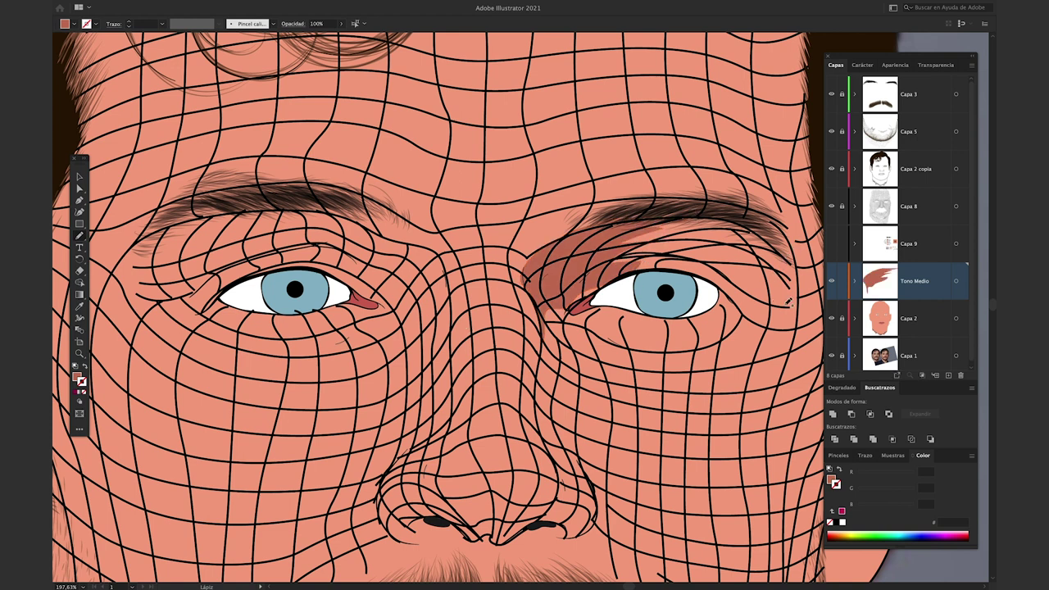
{"action": "left_click", "coordinate": [832, 207]}
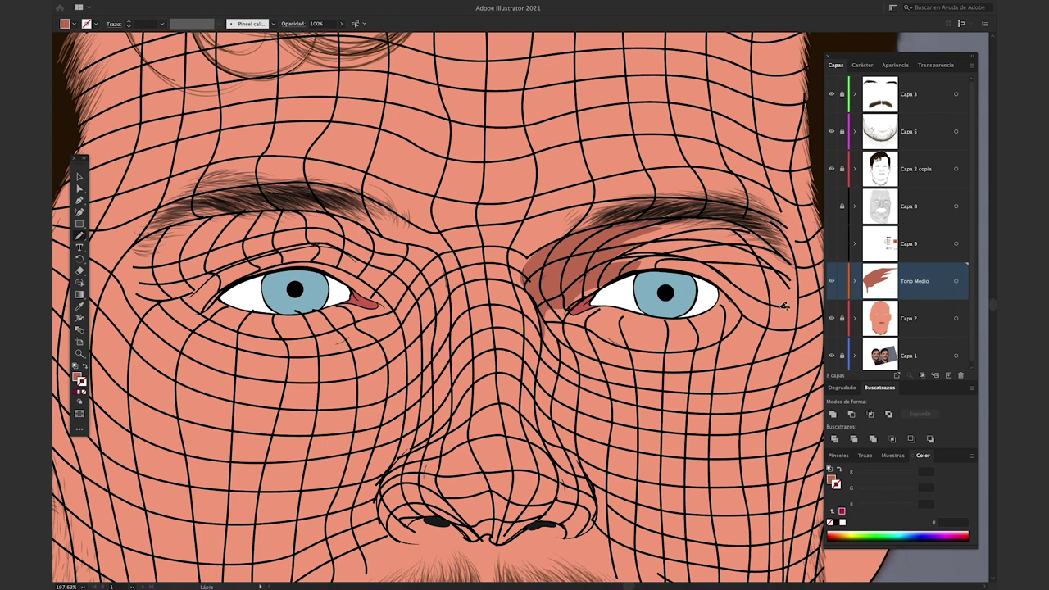
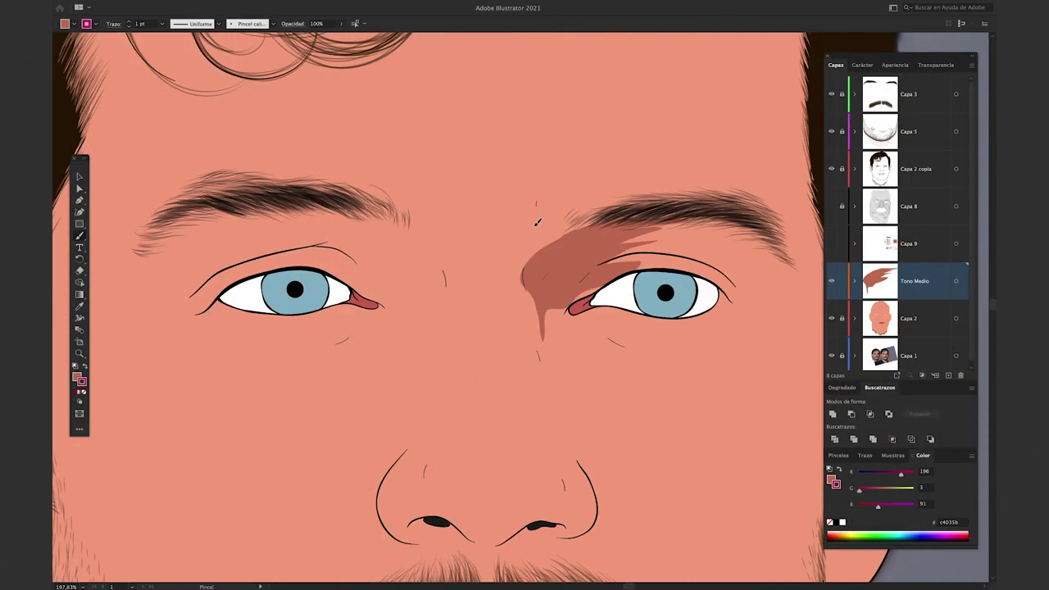
Undo two stray drag edits and return to the Selection tool
{"action": "left_click_drag", "start_coordinate": [535, 204], "coordinate": [533, 223]}
{"action": "mouse_move", "coordinate": [522, 207]}
{"action": "left_mouse_down"}
{"action": "mouse_move", "coordinate": [541, 220]}
{"action": "mouse_move", "coordinate": [544, 266]}
{"action": "mouse_move", "coordinate": [527, 275]}
{"action": "left_mouse_up"}
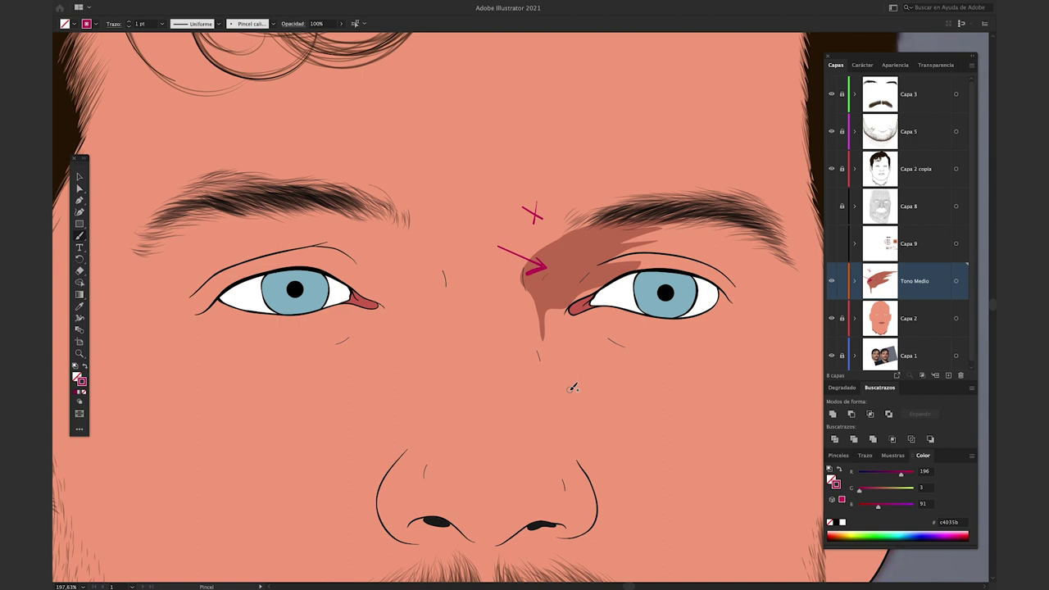
{"action": "key", "text": "ctrl+z"}
{"action": "key", "text": "ctrl+z"}
{"action": "key", "text": "ctrl+z"}
{"action": "key", "text": "a"}
{"action": "key", "text": "ctrl+z"}
{"action": "key", "text": "v"}
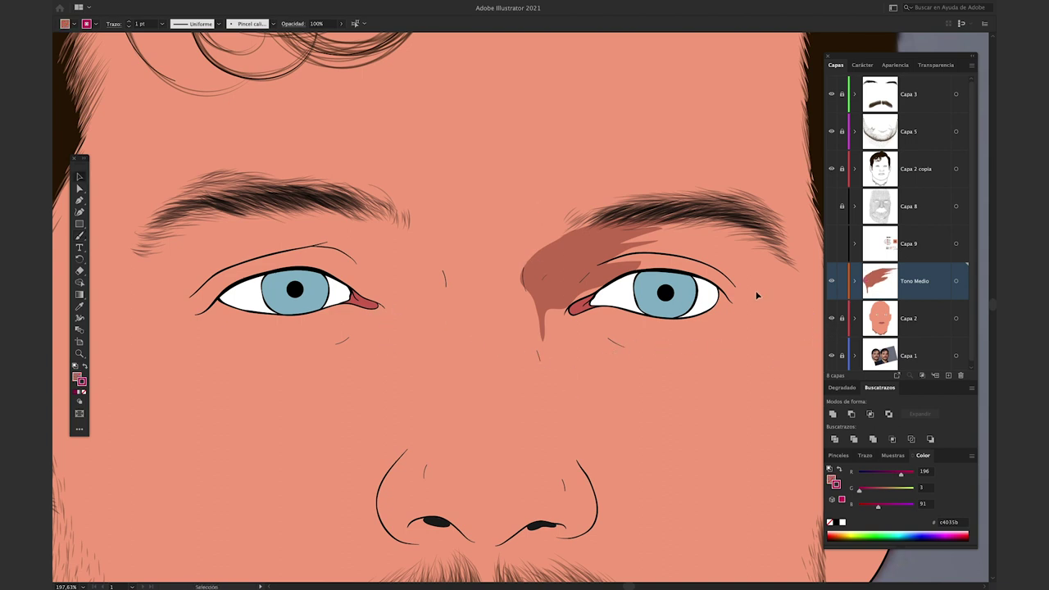
Delete the dark shadow over the right-hand eye and hide Capa 2's flat skin colour
{"action": "left_click", "coordinate": [607, 281]}
{"action": "key", "text": "Delete"}
{"action": "left_click", "coordinate": [831, 319]}
{"action": "key", "text": "ctrl+1"}
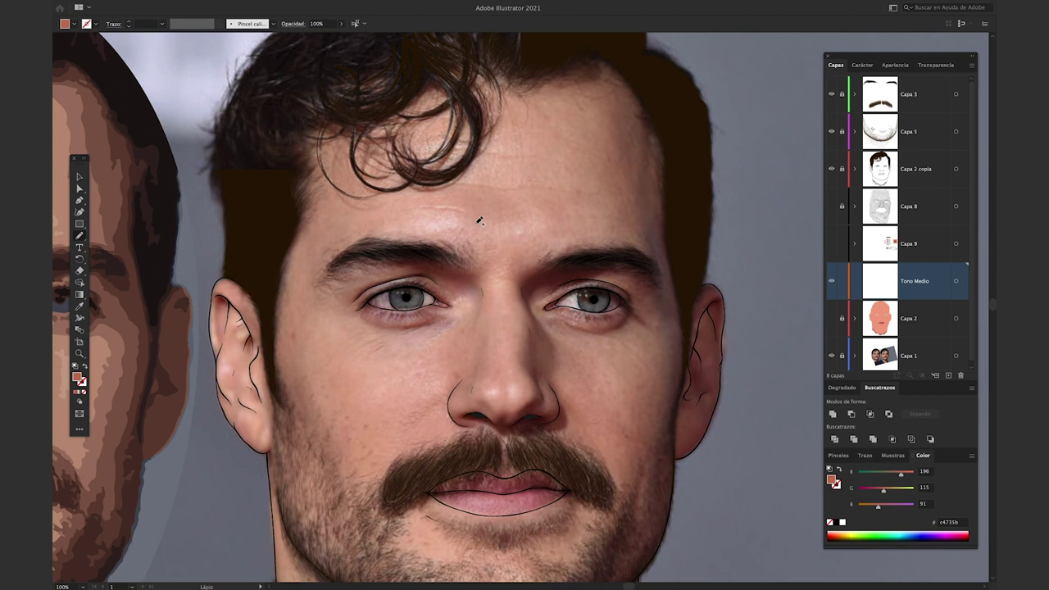
Undo a stray trial shadow drawn over the eyebrow
{"action": "left_click_drag", "start_coordinate": [472, 416], "coordinate": [472, 412]}
{"action": "left_click_drag", "start_coordinate": [144, 259], "coordinate": [141, 261]}
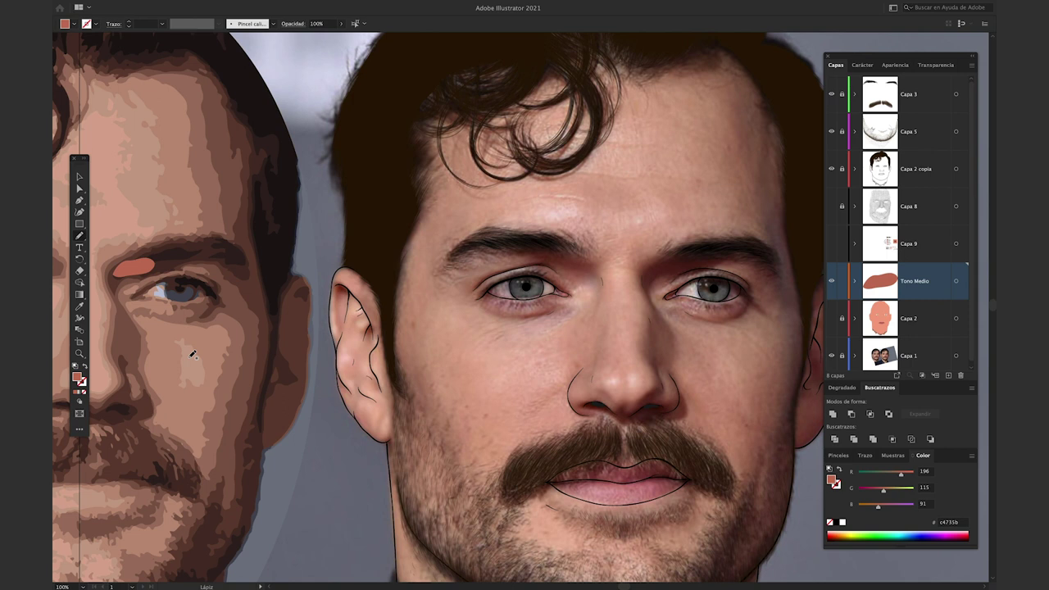
{"action": "key", "text": "ctrl+z"}
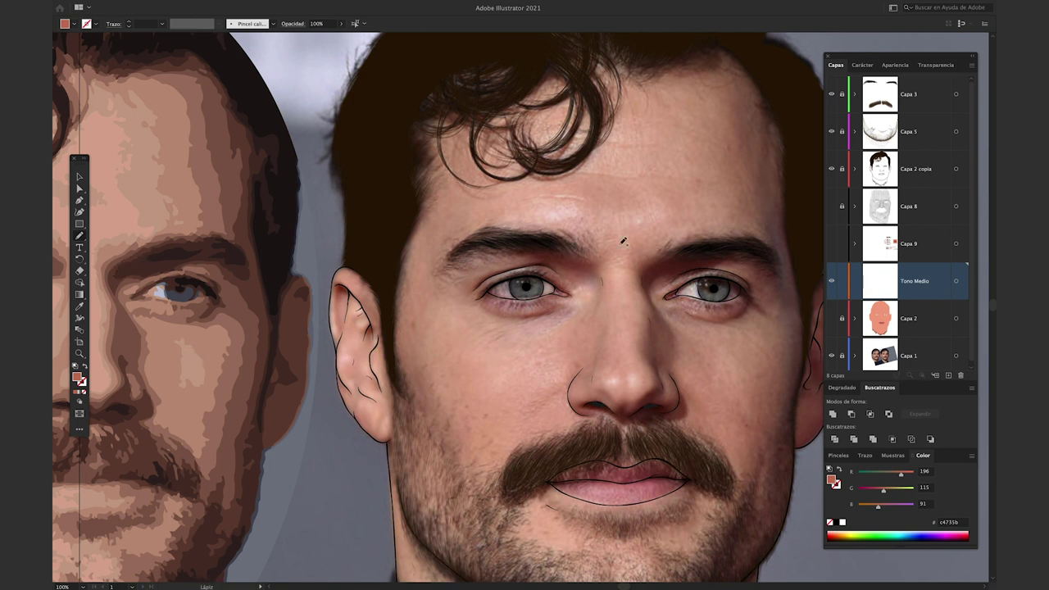
Draw the mid-tone shadow under the right-hand eyebrow and begin outlining the left one
{"action": "scroll", "coordinate": [623, 242], "scroll_direction": "right", "scroll_amount": 3}
{"action": "scroll", "coordinate": [611, 296], "scroll_direction": "up", "scroll_amount": 1}
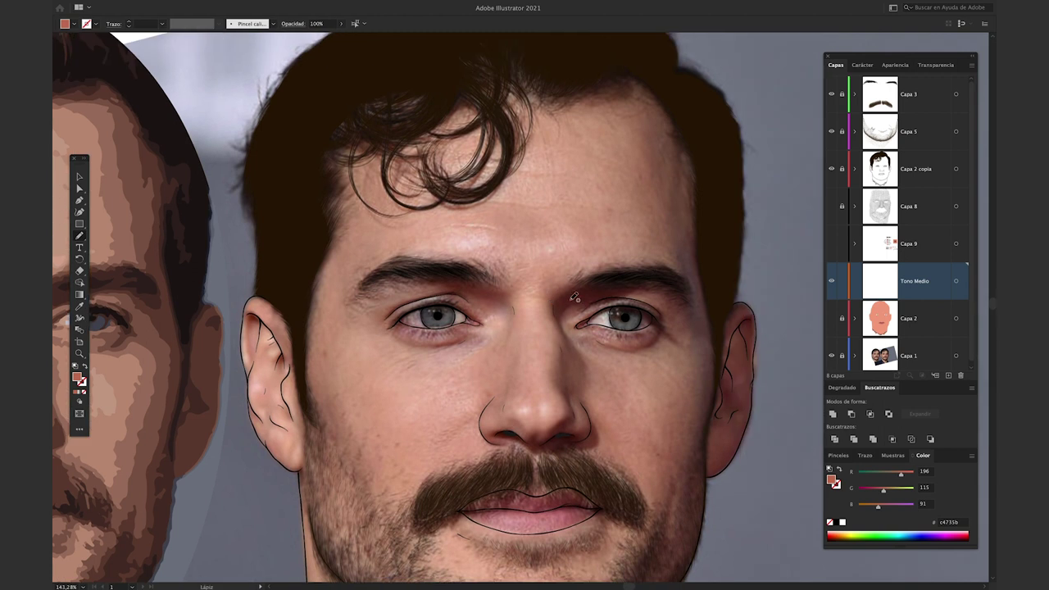
{"action": "scroll", "coordinate": [582, 311], "scroll_direction": "up", "scroll_amount": 2}
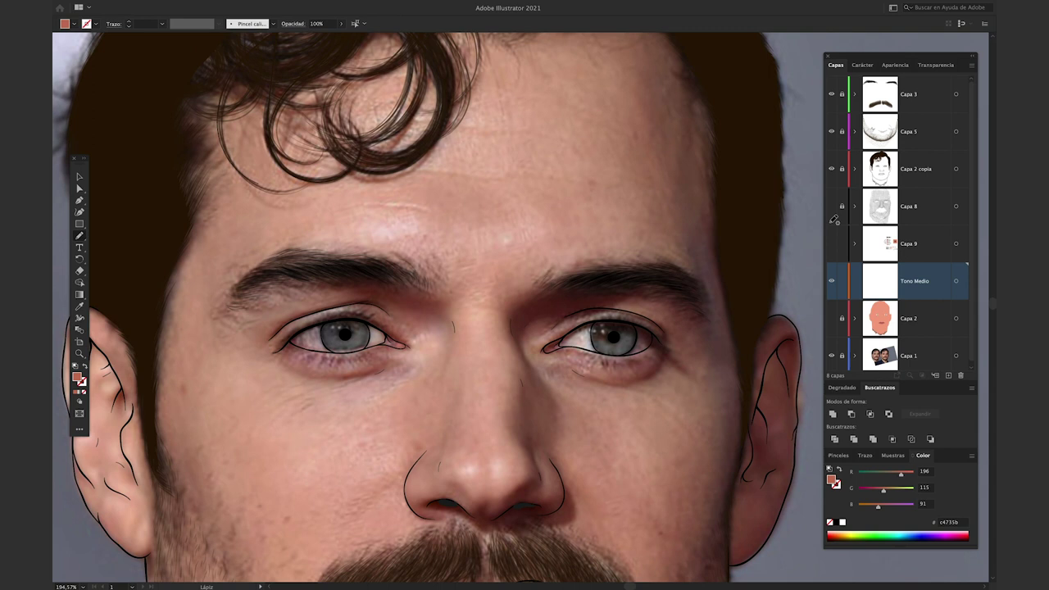
{"action": "scroll", "coordinate": [536, 304], "scroll_direction": "up", "scroll_amount": 2}
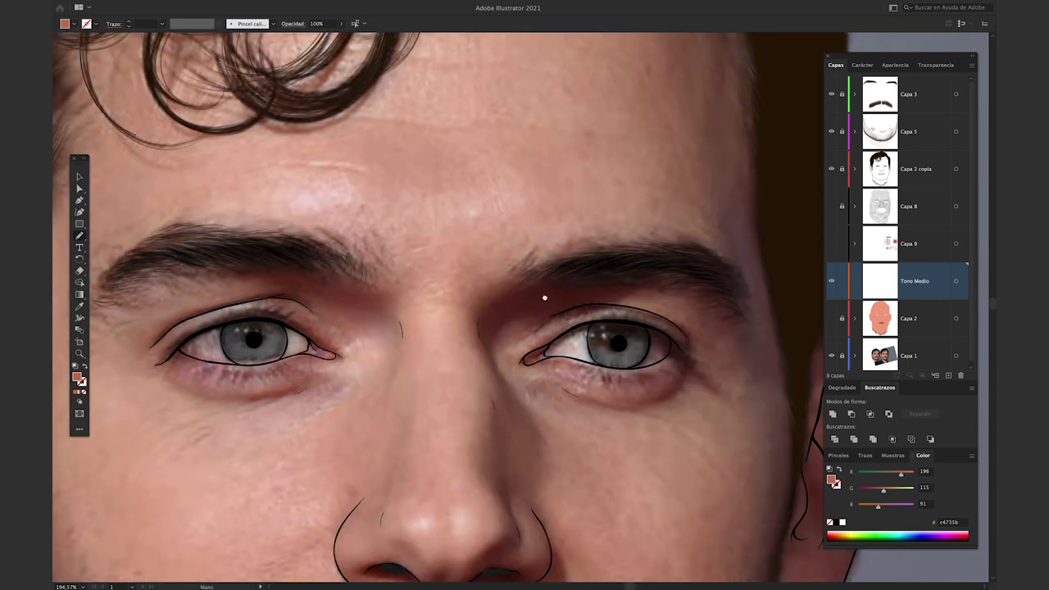
{"action": "scroll", "coordinate": [545, 290], "scroll_direction": "down", "scroll_amount": 2}
{"action": "scroll", "coordinate": [546, 281], "scroll_direction": "down", "scroll_amount": 1}
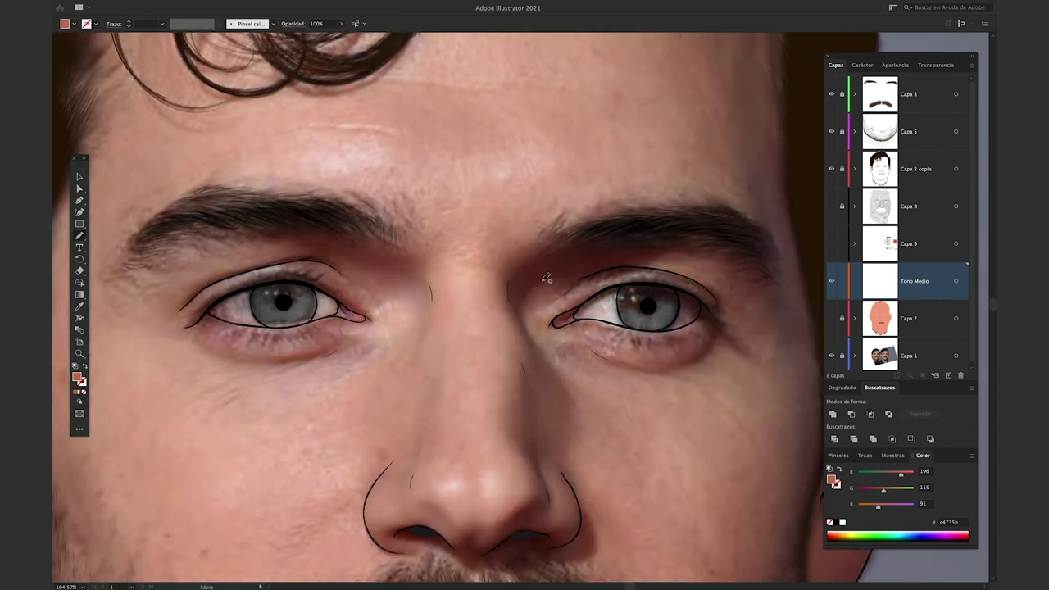
{"action": "mouse_move", "coordinate": [583, 279]}
{"action": "left_mouse_down"}
{"action": "mouse_move", "coordinate": [516, 301]}
{"action": "mouse_move", "coordinate": [547, 255]}
{"action": "mouse_move", "coordinate": [656, 248]}
{"action": "mouse_move", "coordinate": [661, 266]}
{"action": "mouse_move", "coordinate": [590, 279]}
{"action": "left_mouse_up"}
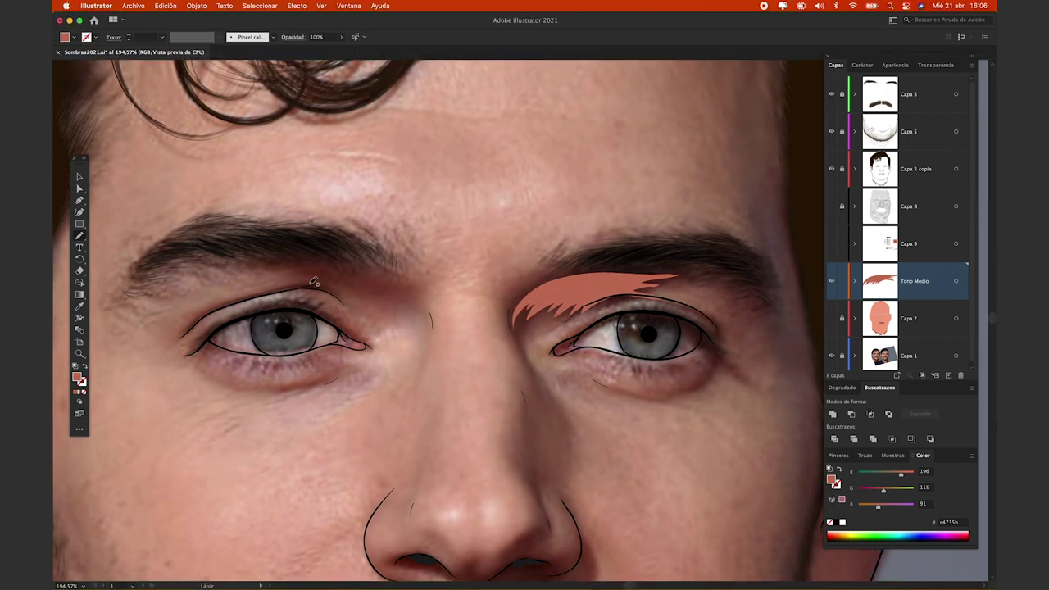
{"action": "mouse_move", "coordinate": [306, 288]}
{"action": "left_mouse_down"}
{"action": "mouse_move", "coordinate": [292, 263]}
{"action": "mouse_move", "coordinate": [303, 256]}
{"action": "mouse_move", "coordinate": [413, 283]}
{"action": "mouse_move", "coordinate": [410, 294]}
{"action": "mouse_move", "coordinate": [324, 294]}
{"action": "left_mouse_up"}
Select the new left-brow shadow and show Capa 2's flat skin colour again
{"action": "key", "text": "Tab"}
{"action": "key", "text": "Tab"}
{"action": "key", "text": "a"}
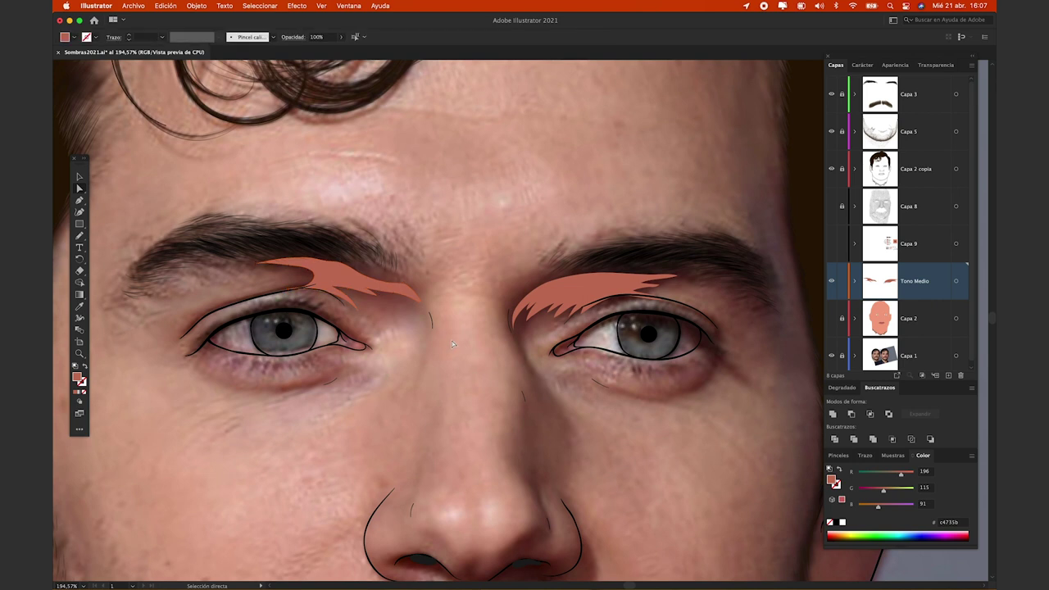
{"action": "left_click", "coordinate": [331, 275]}
{"action": "left_click", "coordinate": [831, 318]}
{"action": "key", "text": "v"}
Zoom out in full-screen mode, then hide the coloured artwork to view the photo
{"action": "key", "text": "ctrl+minus"}
{"action": "key", "text": "ctrl+minus"}
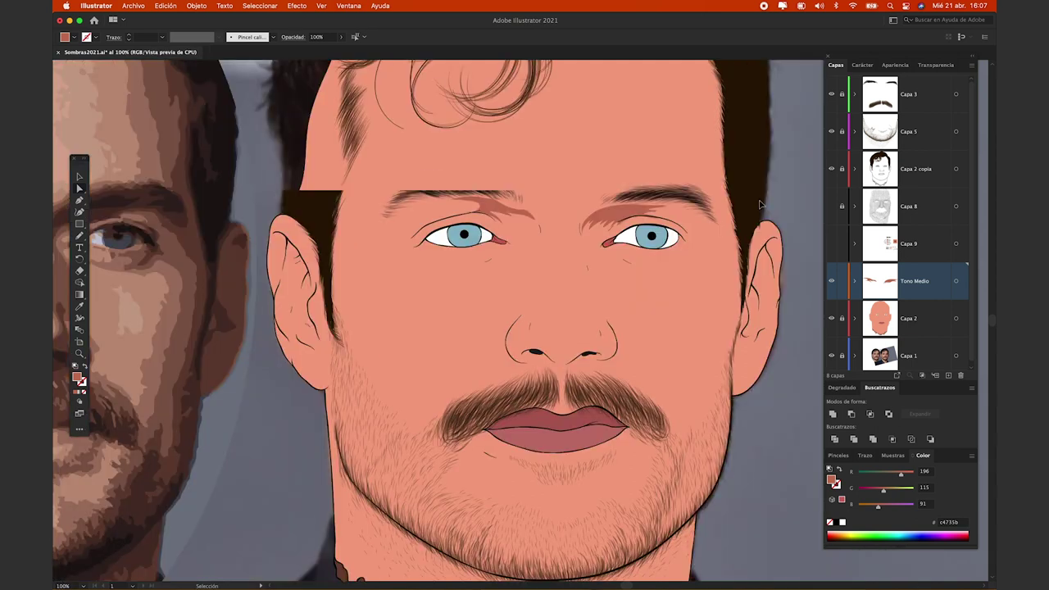
{"action": "key", "text": "ctrl+minus"}
{"action": "key", "text": "f"}
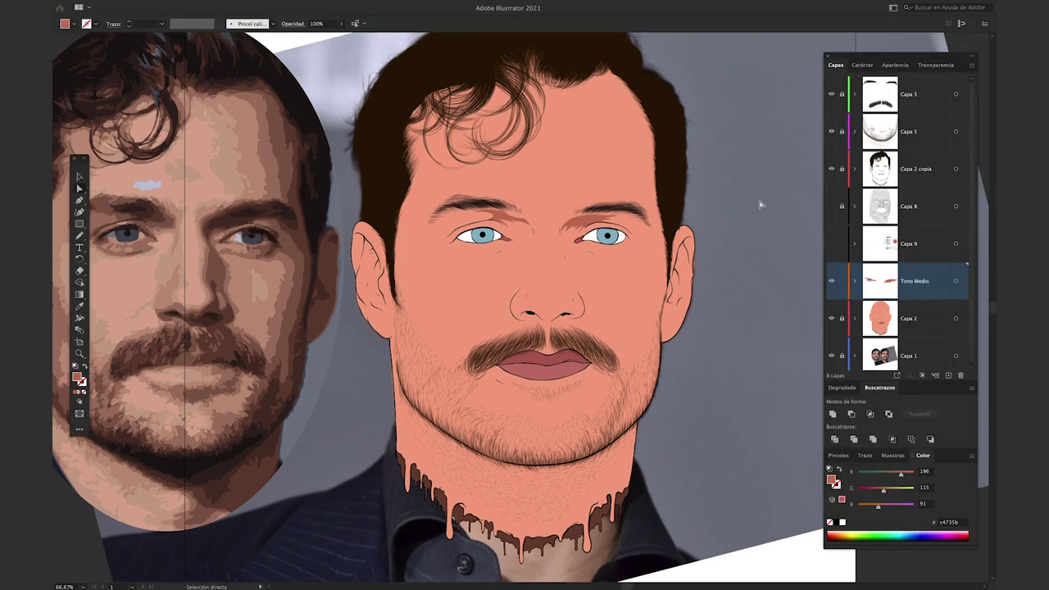
{"action": "key", "text": "n"}
{"action": "key", "text": "ctrl+y"}
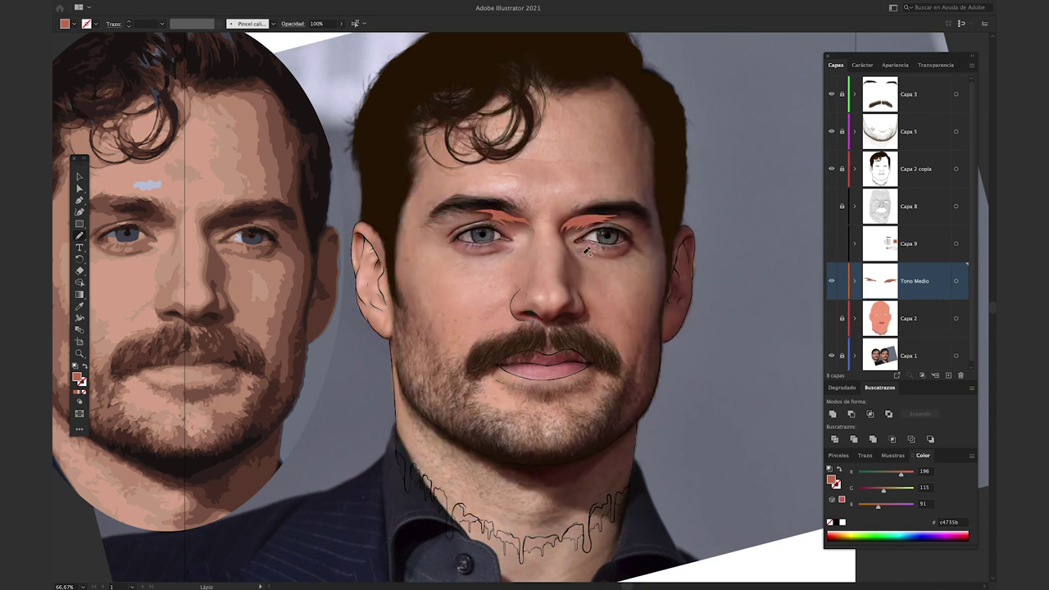
{"action": "scroll", "coordinate": [587, 249], "scroll_direction": "up", "scroll_amount": 3}
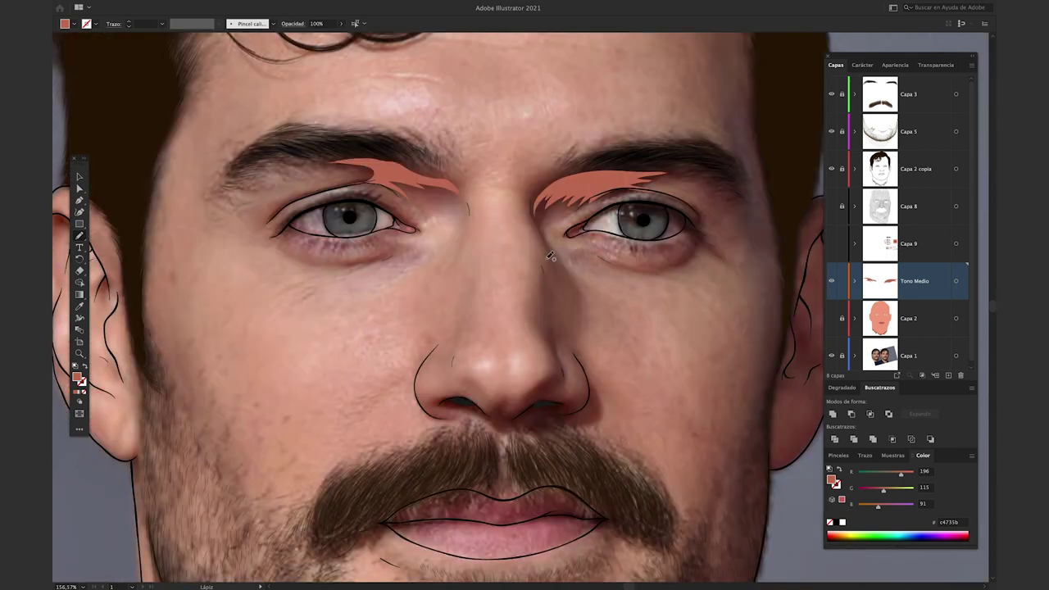
Draw a narrow shadow down the nose bridge, then show Capa 2's skin colour and Capa 8's mesh
{"action": "left_click_drag", "start_coordinate": [548, 242], "coordinate": [548, 263]}
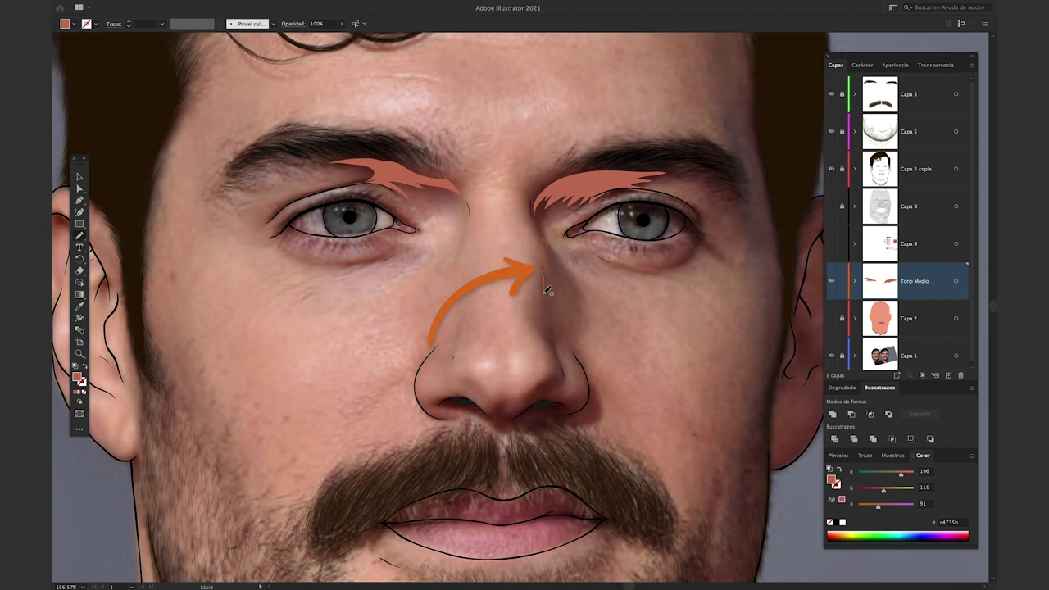
{"action": "left_click_drag", "start_coordinate": [547, 262], "coordinate": [548, 328]}
{"action": "left_click_drag", "start_coordinate": [551, 246], "coordinate": [556, 329]}
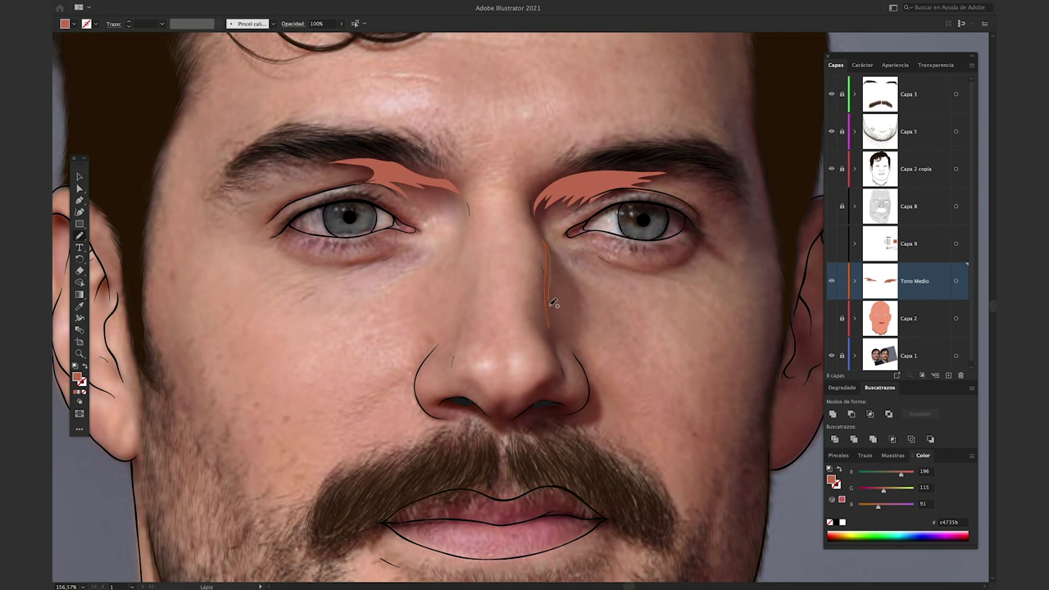
{"action": "left_click", "coordinate": [831, 319]}
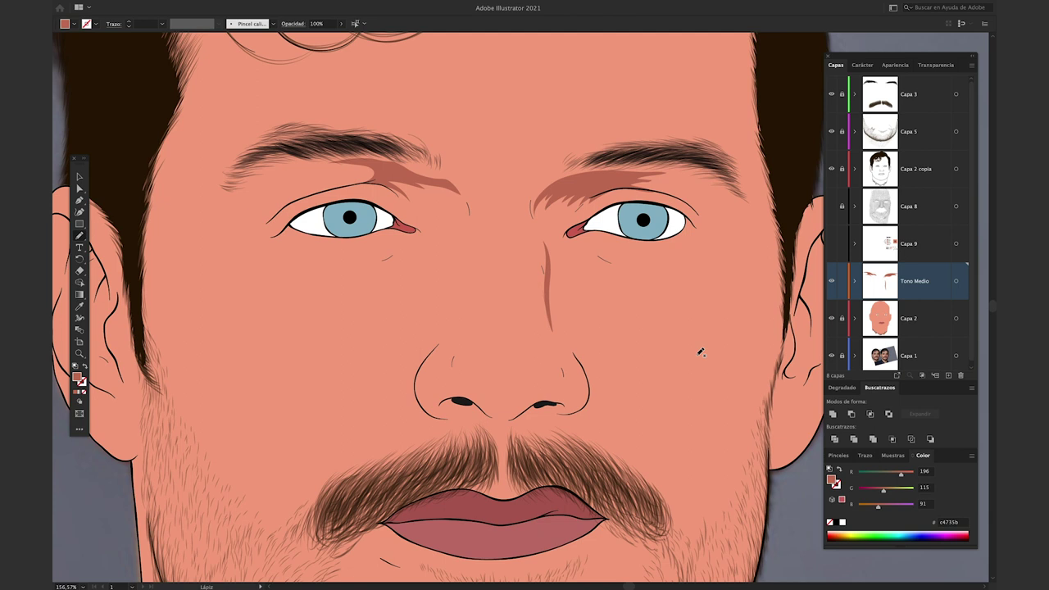
{"action": "left_click", "coordinate": [832, 207]}
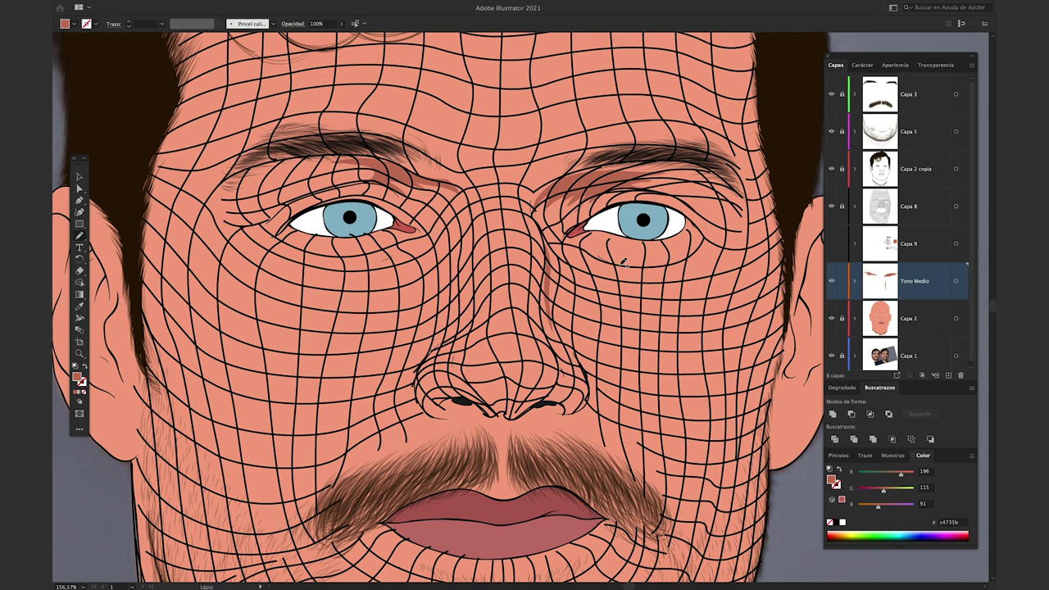
Add a jagged shadow along the right side of the nose bridge and inspect its anchor points
{"action": "mouse_move", "coordinate": [554, 316]}
{"action": "left_mouse_down"}
{"action": "mouse_move", "coordinate": [539, 226]}
{"action": "mouse_move", "coordinate": [573, 357]}
{"action": "left_mouse_up"}
{"action": "key", "text": "a"}
{"action": "left_click", "coordinate": [569, 359]}
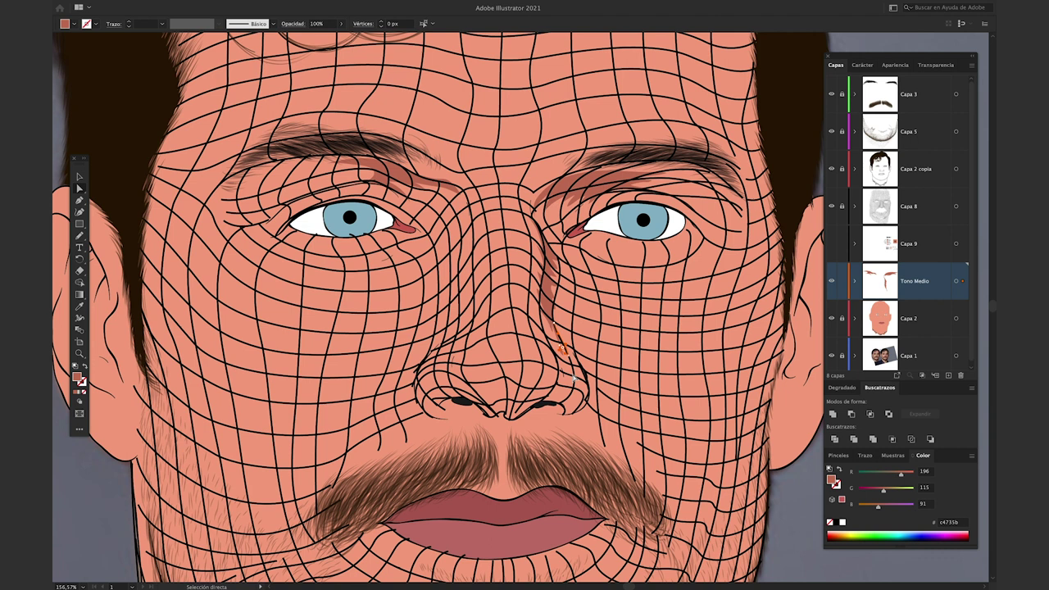
{"action": "left_click", "coordinate": [568, 325]}
{"action": "left_click", "coordinate": [588, 327]}
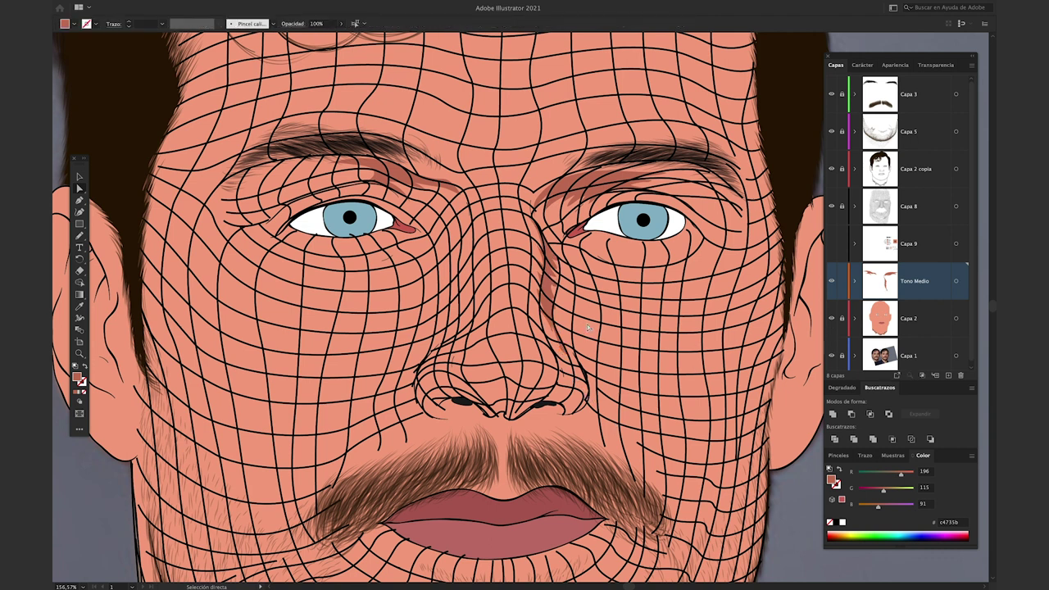
Draw shading on the left side of the nose, then select and delete it
{"action": "key", "text": "n"}
{"action": "left_click_drag", "start_coordinate": [472, 302], "coordinate": [461, 229]}
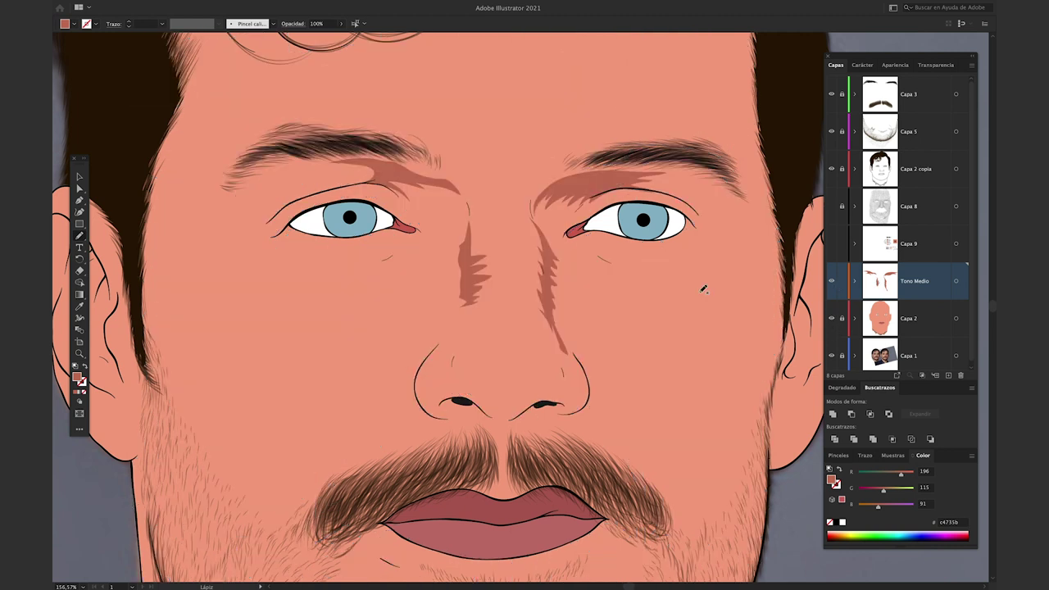
{"action": "key", "text": "v"}
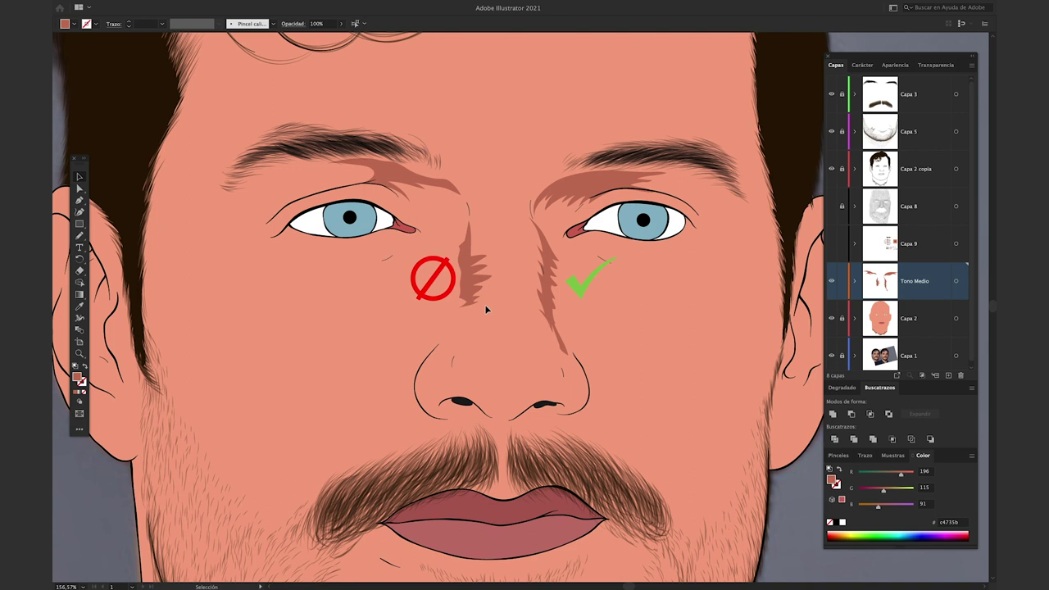
{"action": "left_click", "coordinate": [463, 295]}
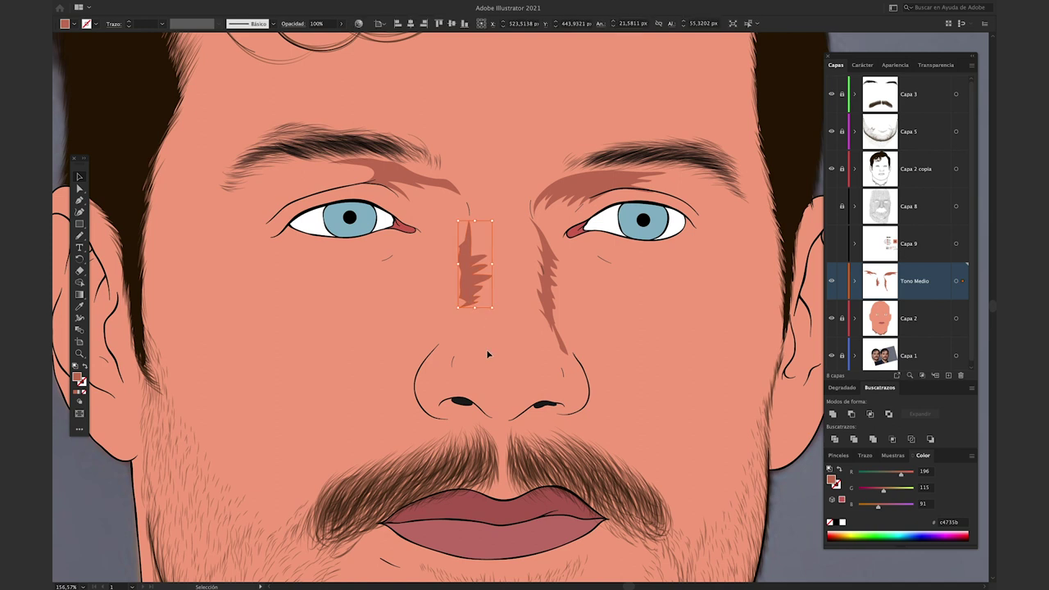
{"action": "key", "text": "Delete"}
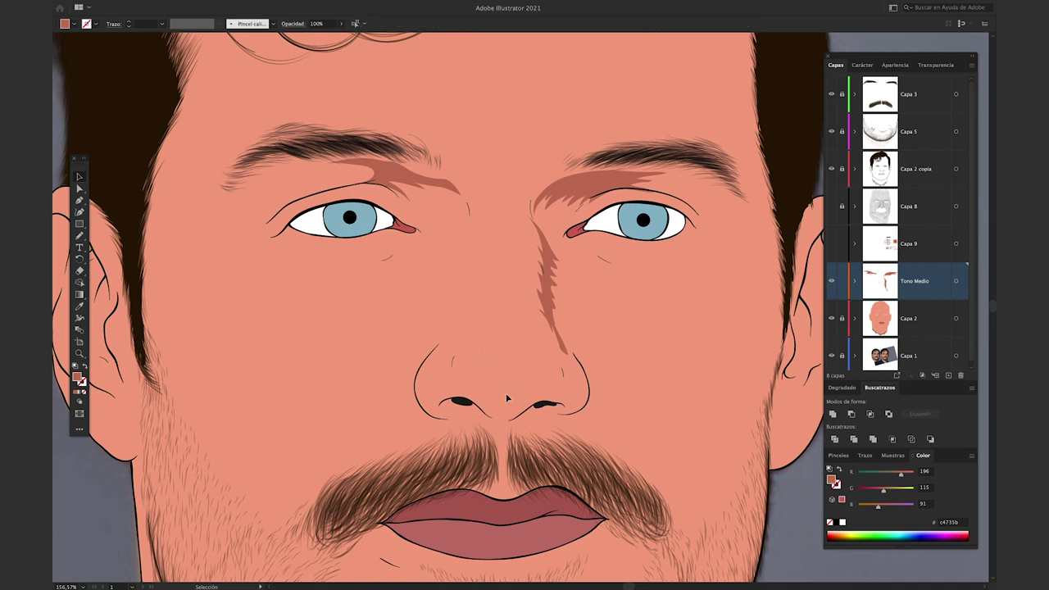
{"action": "scroll", "coordinate": [633, 272], "scroll_direction": "up", "scroll_amount": 6}
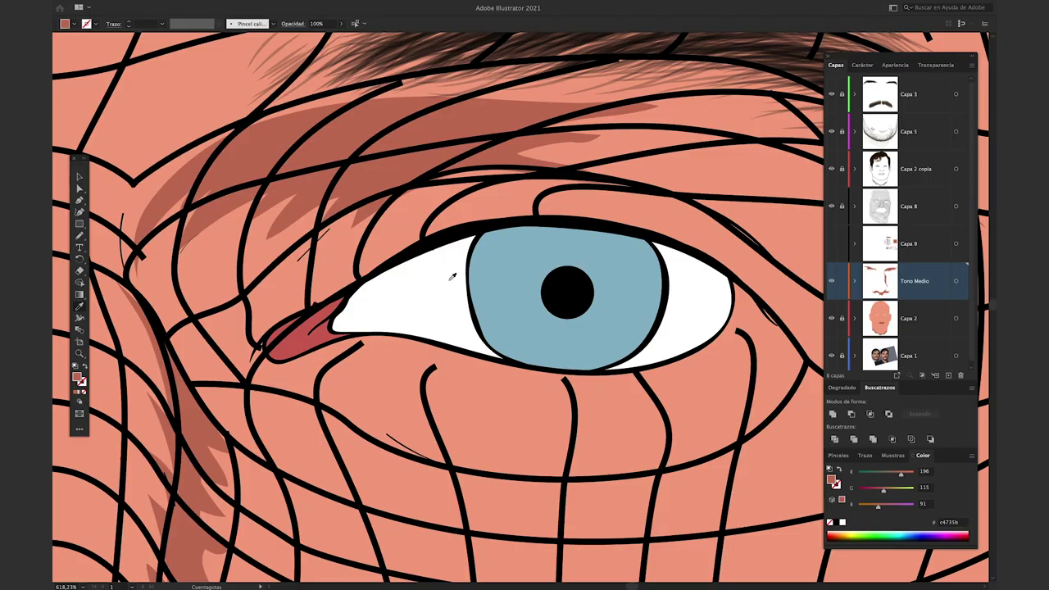
Set a light grey-violet fill and trace a shadow along the eye white's lower edge
{"action": "left_click", "coordinate": [451, 279]}
{"action": "key", "text": "n"}
{"action": "double_click", "coordinate": [78, 378]}
{"action": "left_click", "coordinate": [558, 280]}
{"action": "left_click", "coordinate": [432, 278]}
{"action": "left_click", "coordinate": [658, 255]}
{"action": "mouse_move", "coordinate": [358, 289]}
{"action": "left_mouse_down"}
{"action": "mouse_move", "coordinate": [370, 329]}
{"action": "mouse_move", "coordinate": [352, 285]}
{"action": "left_mouse_up"}
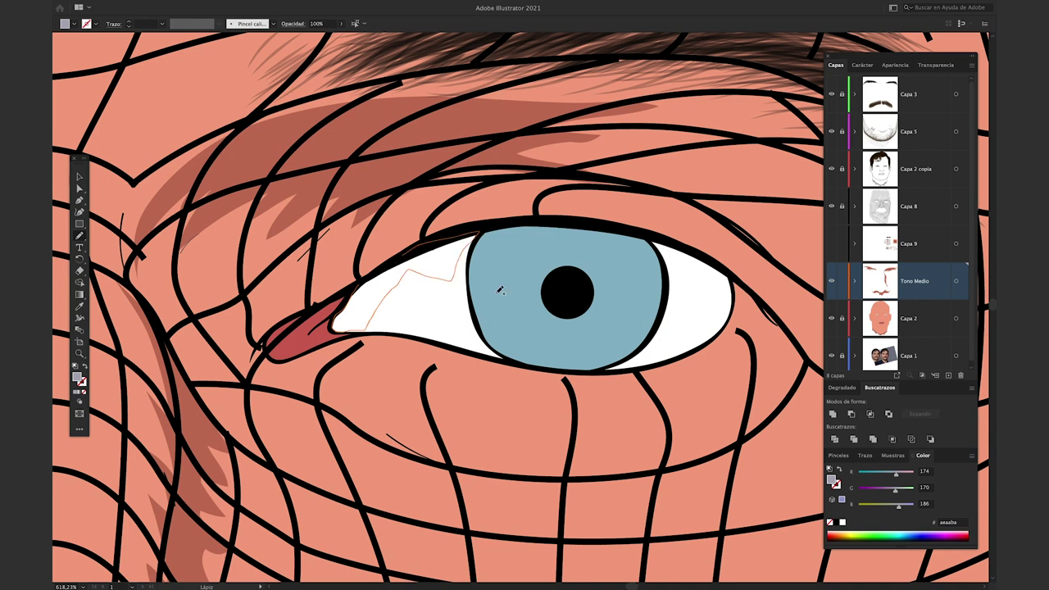
Draw a shadow across the upper eye white, zoom into the eye, and add a magenta mark
{"action": "left_click_drag", "start_coordinate": [665, 262], "coordinate": [705, 287]}
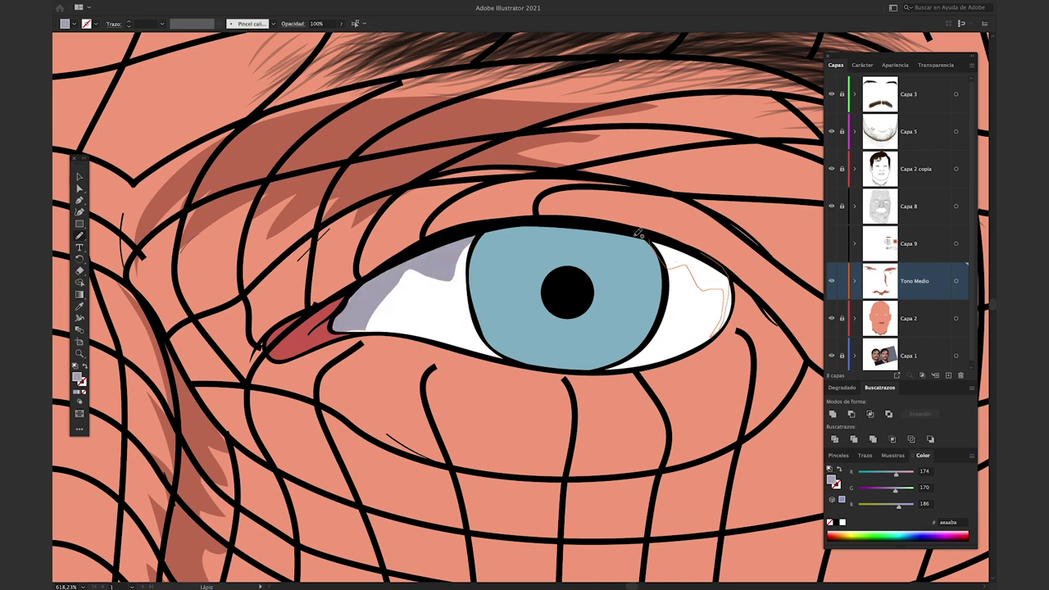
{"action": "left_click_drag", "start_coordinate": [719, 335], "coordinate": [639, 234]}
{"action": "key", "text": "ctrl+0"}
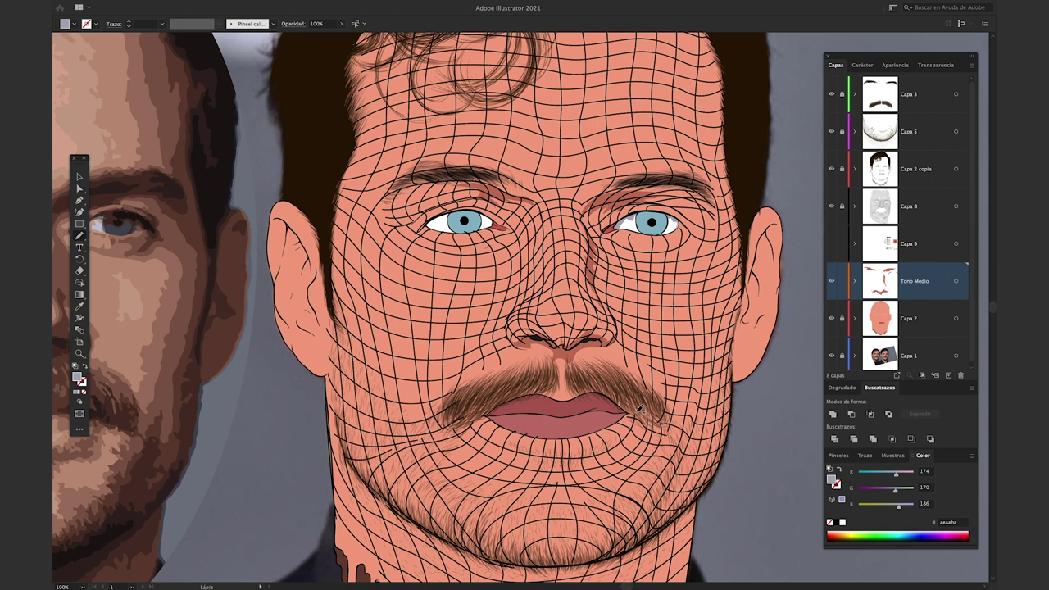
{"action": "left_click_drag", "start_coordinate": [597, 195], "coordinate": [703, 259]}
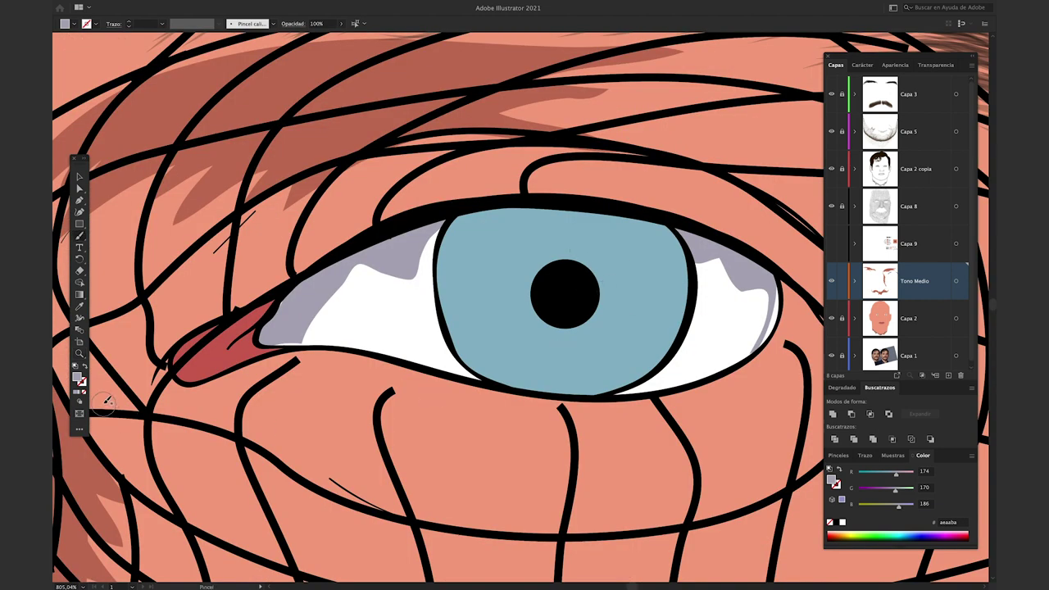
{"action": "key", "text": "shift+x"}
{"action": "mouse_move", "coordinate": [742, 280]}
{"action": "left_mouse_down"}
{"action": "mouse_move", "coordinate": [755, 284]}
{"action": "mouse_move", "coordinate": [289, 334]}
{"action": "left_mouse_up"}
Reselect the grey eye-white shadow and retrace its edge along the upper lid
{"action": "key", "text": "v"}
{"action": "left_click", "coordinate": [375, 348]}
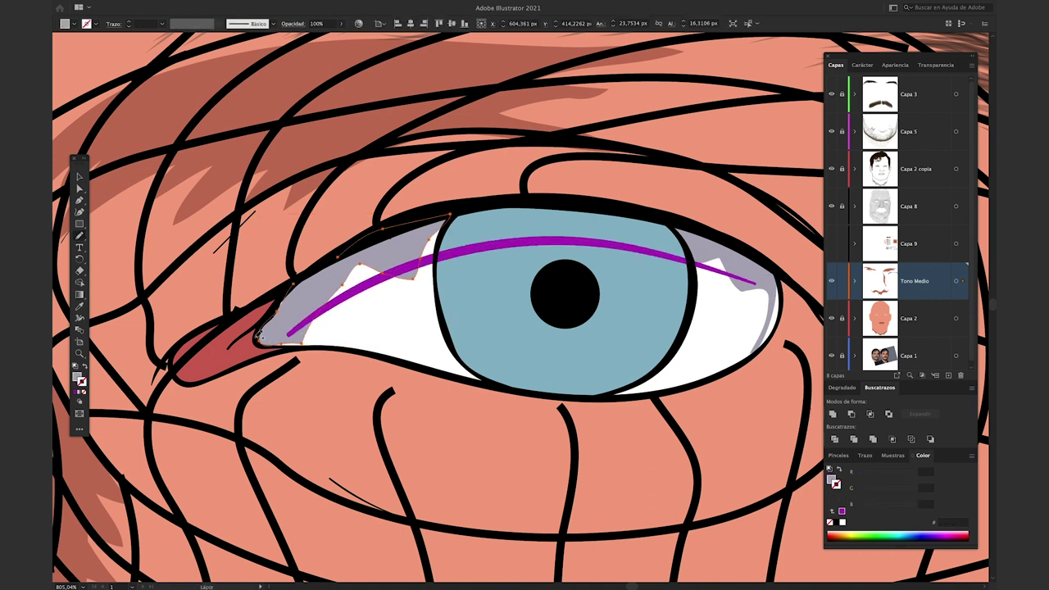
{"action": "key", "text": "Delete"}
{"action": "key", "text": "b"}
{"action": "left_click_drag", "start_coordinate": [260, 340], "coordinate": [393, 269]}
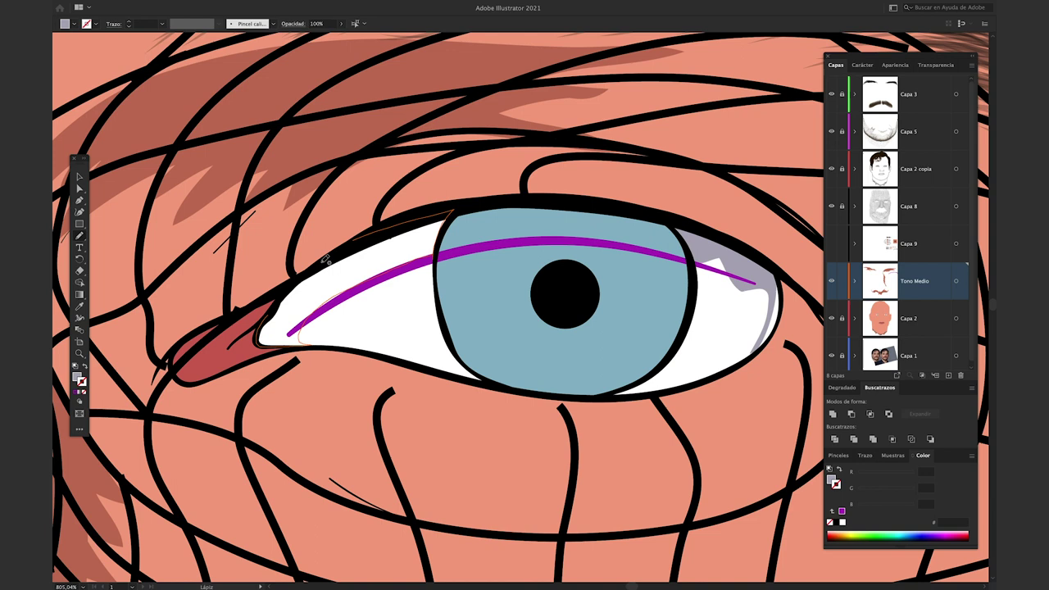
{"action": "key", "text": "ctrl+z"}
{"action": "left_click", "coordinate": [731, 269]}
{"action": "key", "text": "n"}
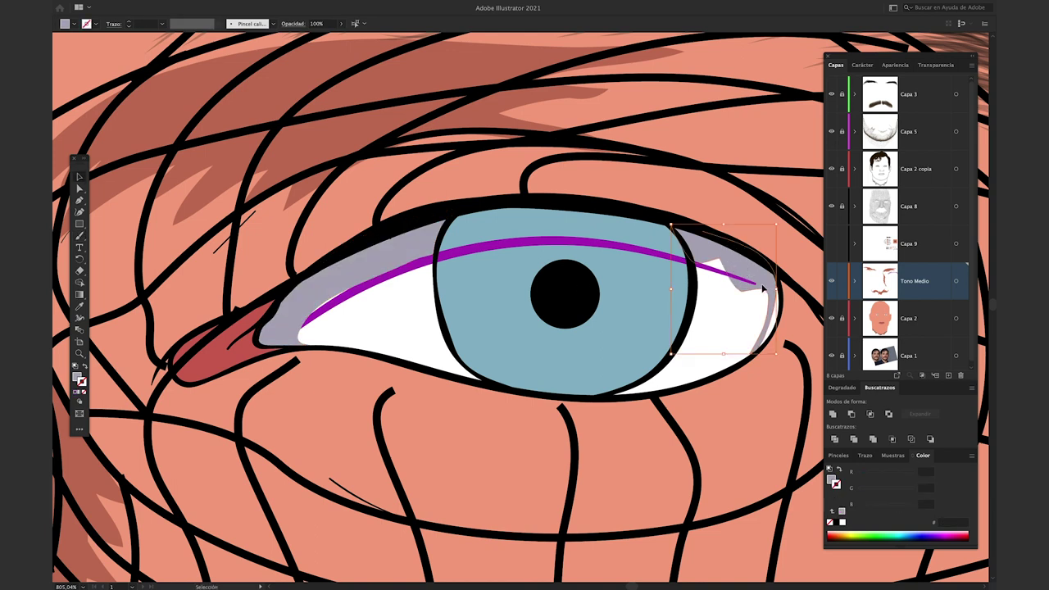
{"action": "left_click_drag", "start_coordinate": [770, 345], "coordinate": [722, 235]}
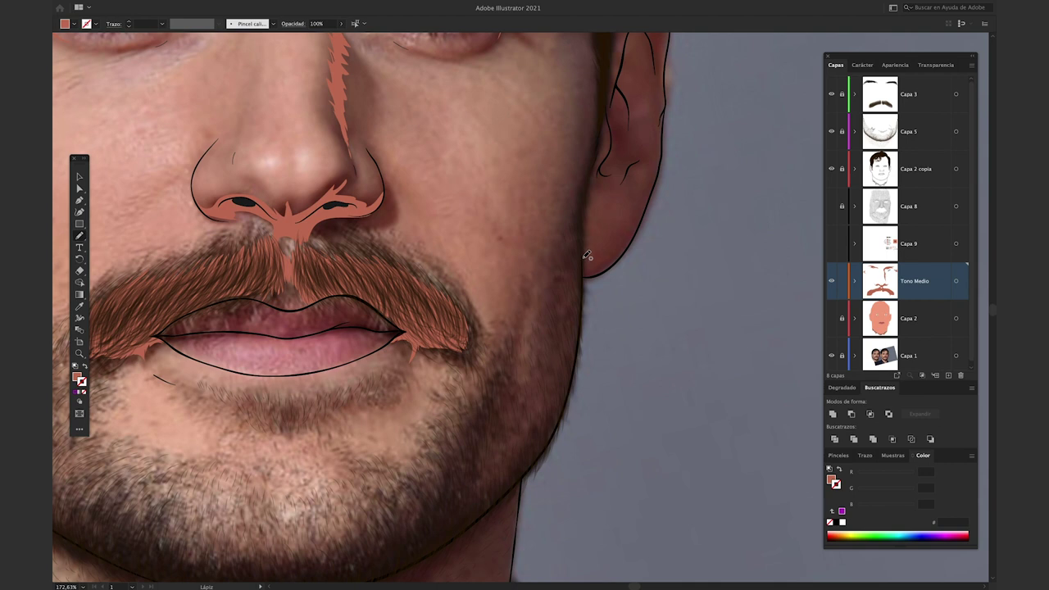
Draw mid-tone strokes along the ear edge and show the Capa 8 face mesh
{"action": "mouse_move", "coordinate": [586, 258]}
{"action": "left_mouse_down"}
{"action": "mouse_move", "coordinate": [546, 227]}
{"action": "mouse_move", "coordinate": [524, 380]}
{"action": "mouse_move", "coordinate": [524, 474]}
{"action": "left_mouse_up"}
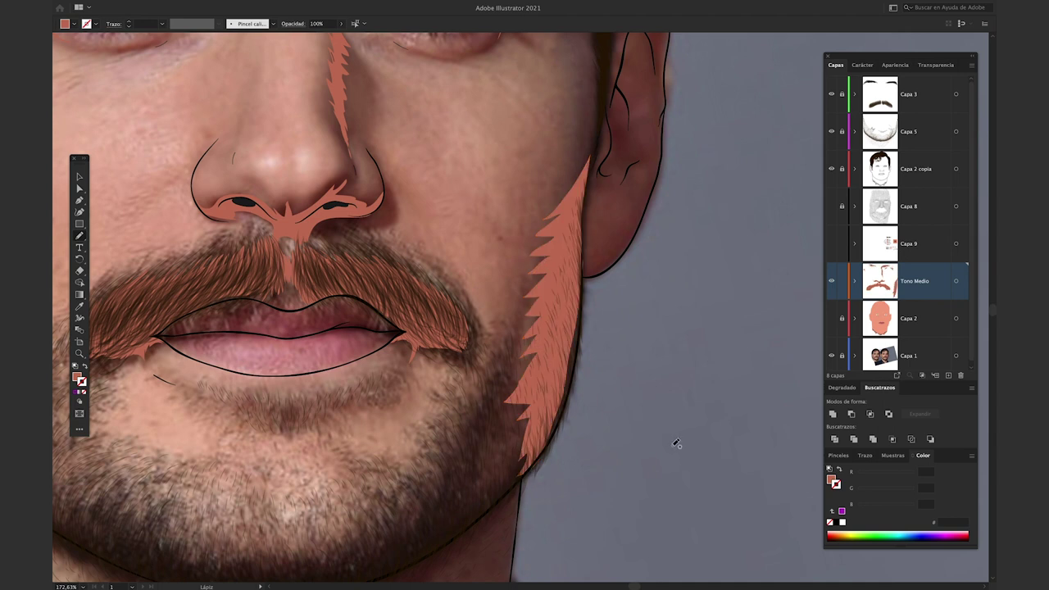
{"action": "left_click_drag", "start_coordinate": [589, 390], "coordinate": [607, 406]}
{"action": "left_click", "coordinate": [831, 206]}
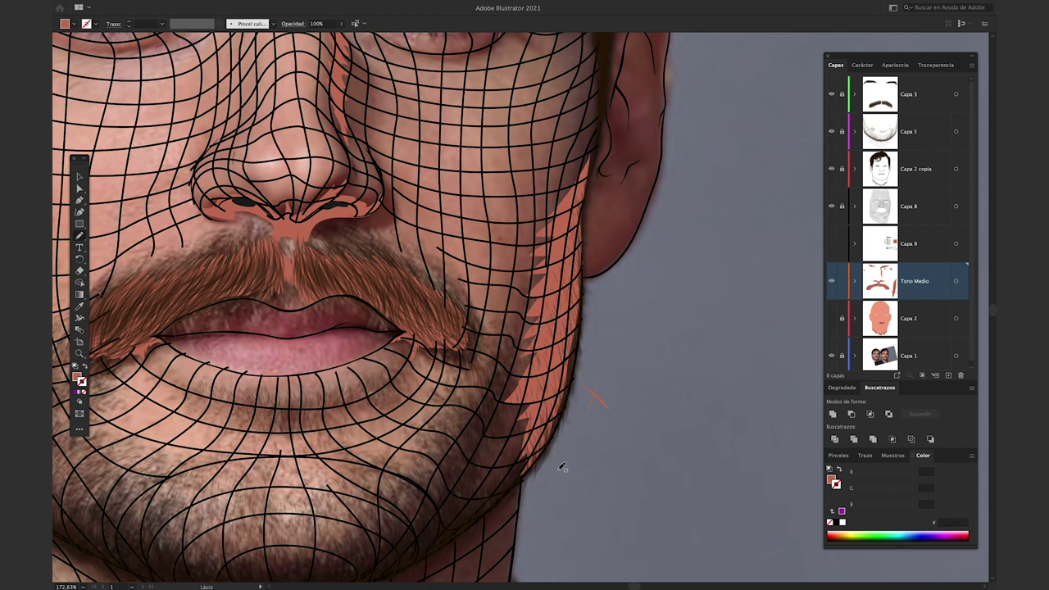
Replace the old salmon jawline shape with a redrawn jaw shadow, then hide Capa 8
{"action": "key", "text": "v"}
{"action": "left_click", "coordinate": [567, 367]}
{"action": "key", "text": "Delete"}
{"action": "key", "text": "n"}
{"action": "mouse_move", "coordinate": [600, 95]}
{"action": "left_mouse_down"}
{"action": "mouse_move", "coordinate": [521, 428]}
{"action": "mouse_move", "coordinate": [587, 188]}
{"action": "left_mouse_up"}
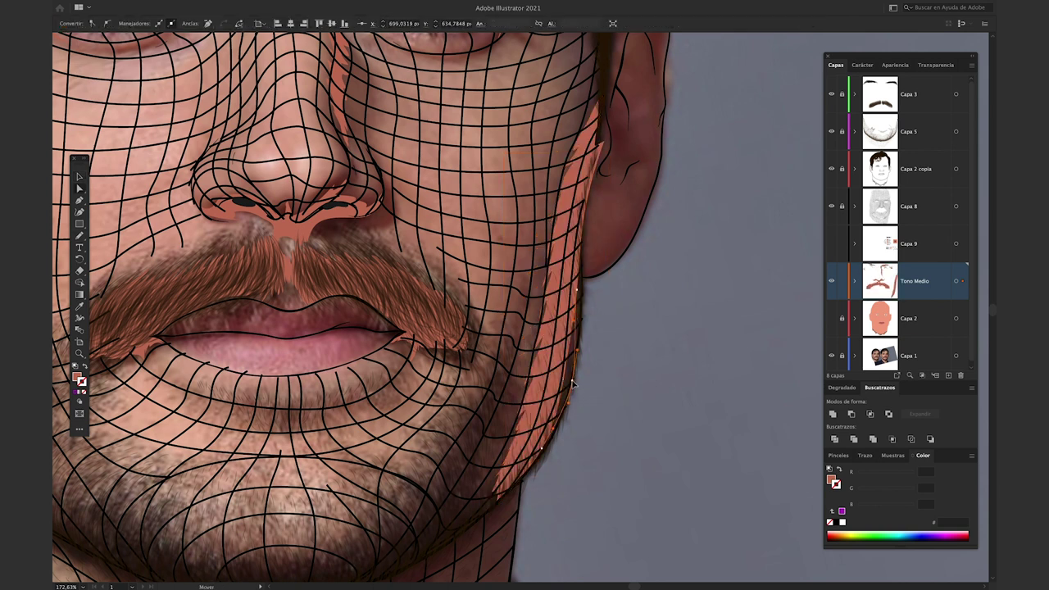
{"action": "left_click", "coordinate": [634, 438]}
{"action": "left_click", "coordinate": [831, 206]}
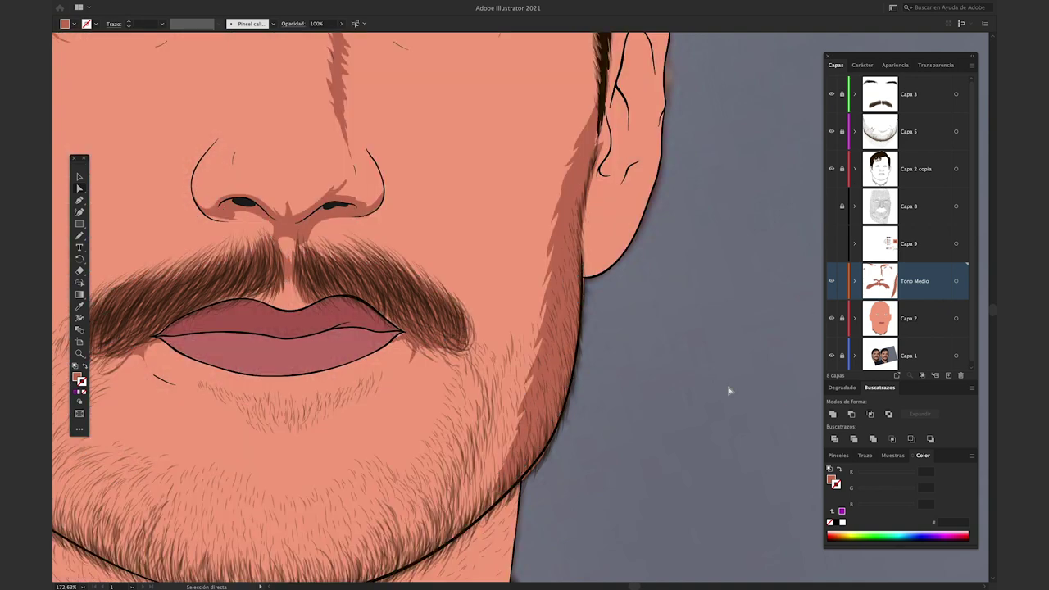
Brush annotation arrows, a jaw squiggle and a 'muy grande' note beside the mustache
{"action": "key", "text": "b"}
{"action": "mouse_move", "coordinate": [373, 95]}
{"action": "left_mouse_down"}
{"action": "mouse_move", "coordinate": [502, 176]}
{"action": "mouse_move", "coordinate": [497, 155]}
{"action": "left_mouse_up"}
{"action": "left_click_drag", "start_coordinate": [396, 88], "coordinate": [385, 107]}
{"action": "mouse_move", "coordinate": [491, 255]}
{"action": "left_mouse_down"}
{"action": "mouse_move", "coordinate": [463, 267]}
{"action": "mouse_move", "coordinate": [491, 221]}
{"action": "mouse_move", "coordinate": [497, 238]}
{"action": "left_mouse_up"}
{"action": "left_click_drag", "start_coordinate": [477, 291], "coordinate": [525, 228]}
{"action": "left_click_drag", "start_coordinate": [507, 293], "coordinate": [521, 312]}
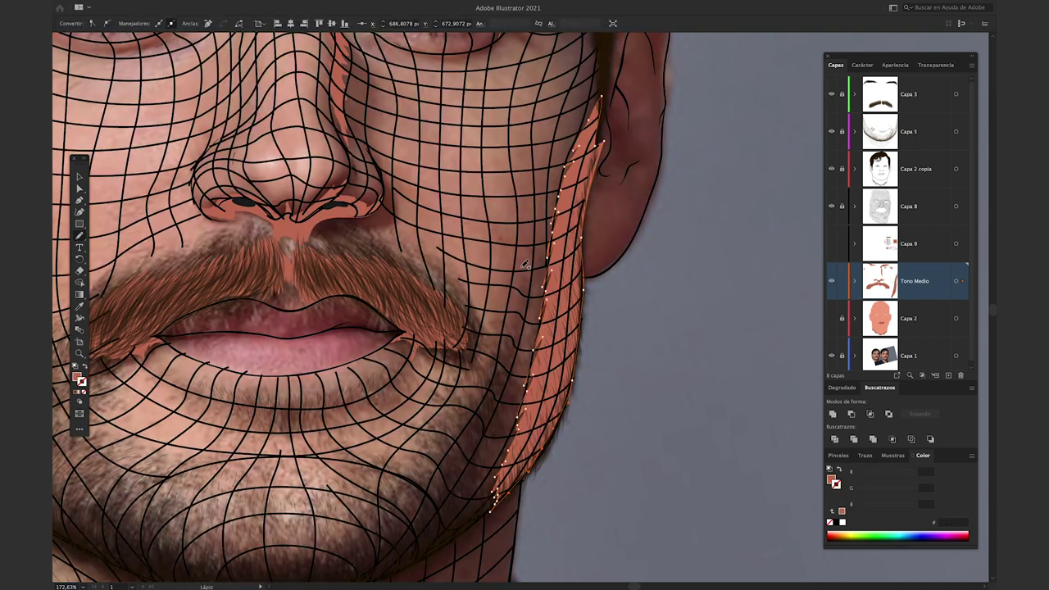
Delete the jaw shadow and redraw it as a closed shape down the jawline
{"action": "key", "text": "Delete"}
{"action": "mouse_move", "coordinate": [601, 123]}
{"action": "left_mouse_down"}
{"action": "mouse_move", "coordinate": [547, 454]}
{"action": "mouse_move", "coordinate": [602, 121]}
{"action": "left_mouse_up"}
{"action": "key", "text": "a"}
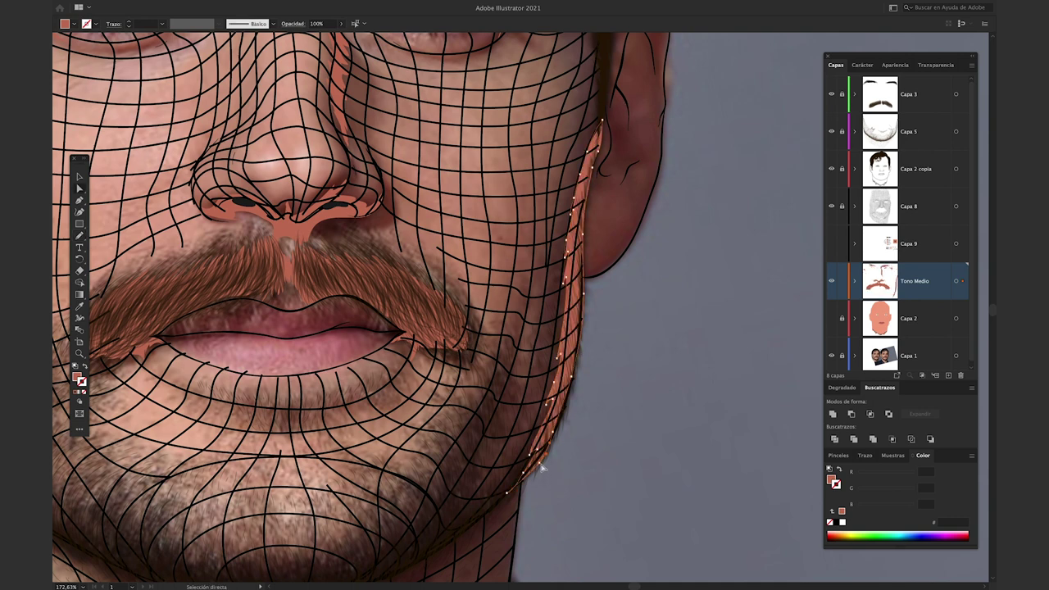
{"action": "left_click", "coordinate": [560, 479]}
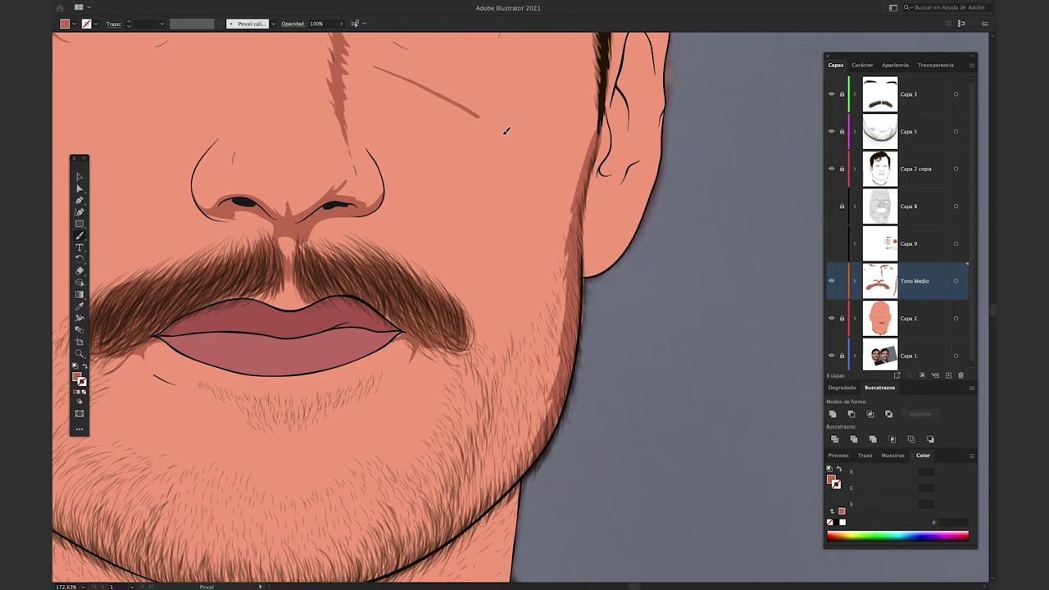
{"action": "key", "text": "b"}
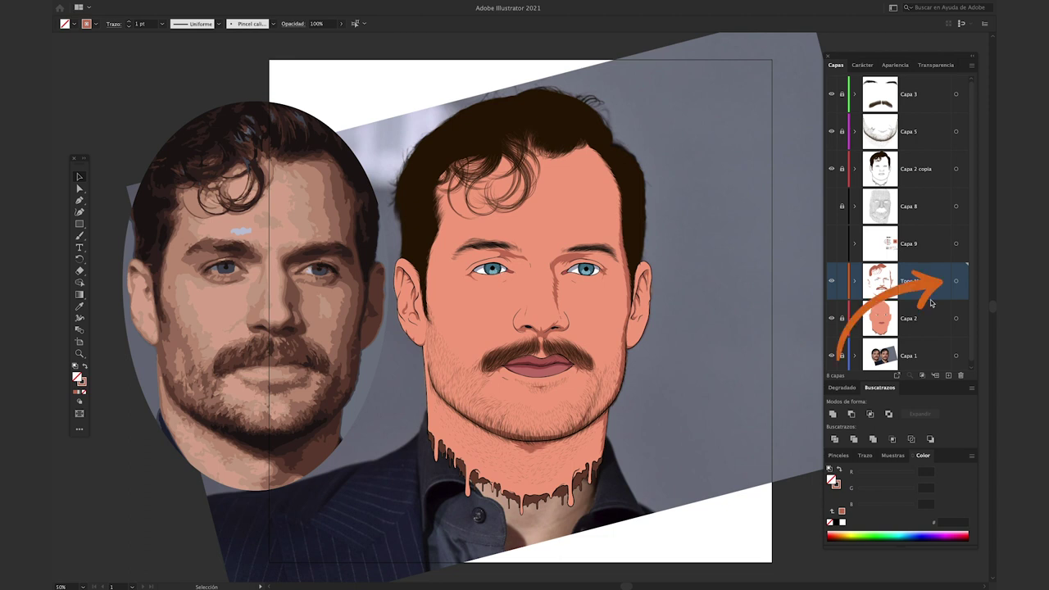
Select all Tono Medio artwork and open the Edit menu for Edit Colors
{"action": "left_click", "coordinate": [956, 282]}
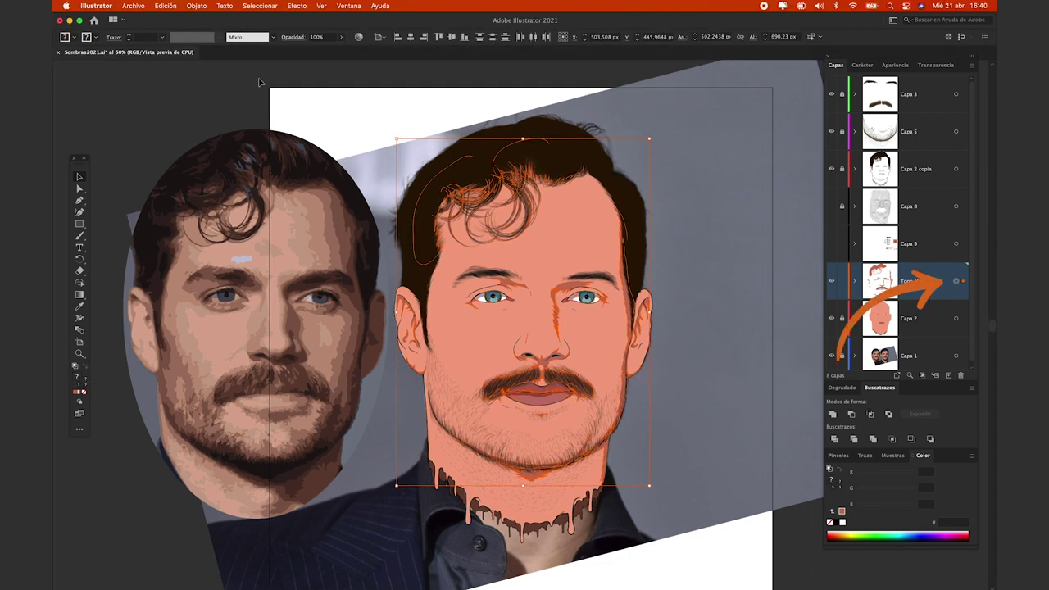
{"action": "left_click", "coordinate": [197, 6]}
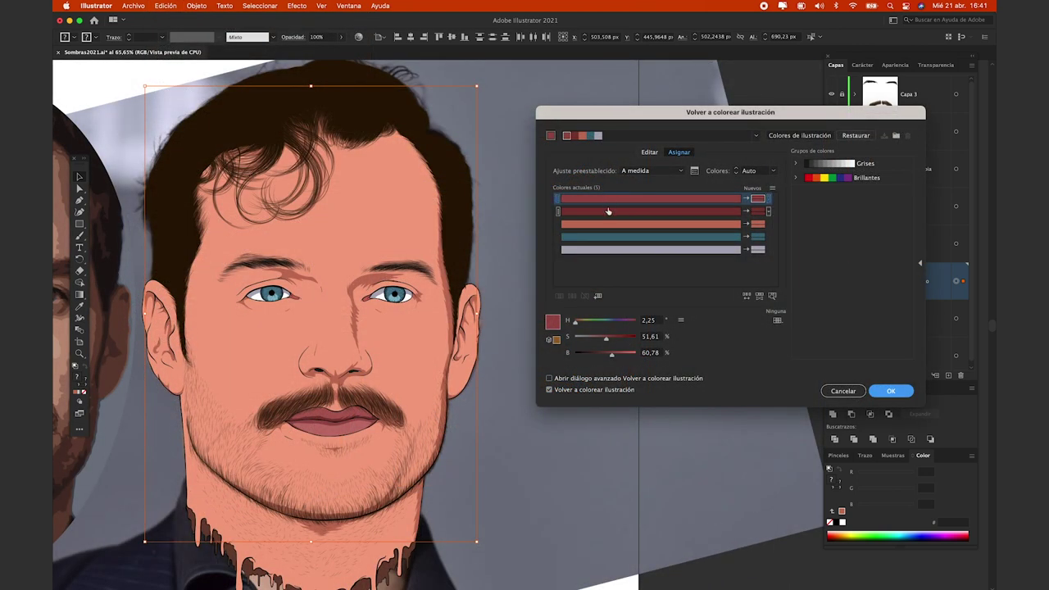
Set the teal colour's saturation to 65 in Recolor Artwork
{"action": "left_click", "coordinate": [608, 237]}
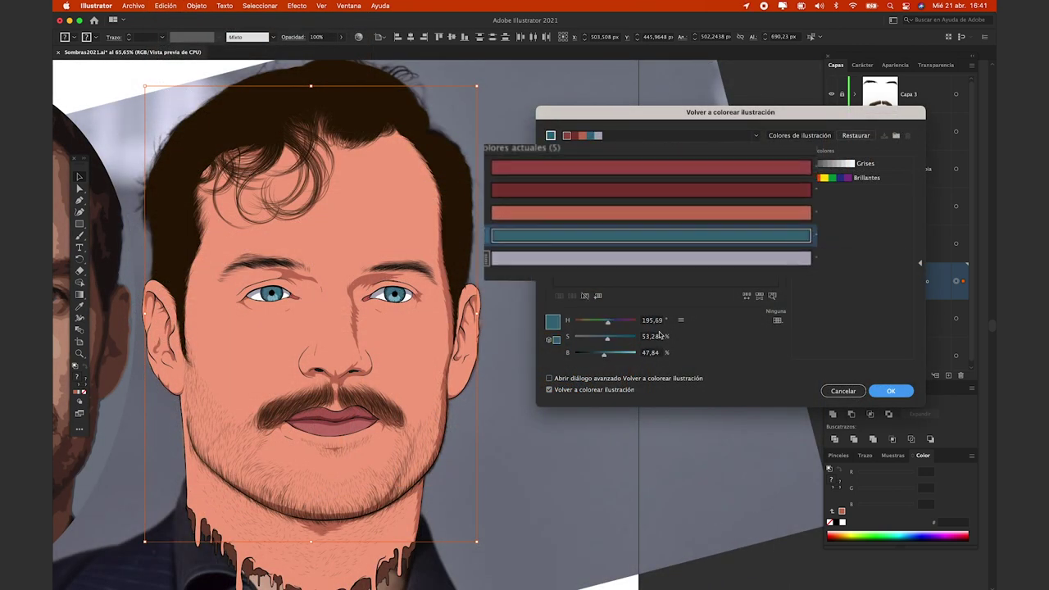
{"action": "type", "text": "65"}
{"action": "key", "text": "Return"}
Select the orange mid-tone and experiment with its hue, trying values from 81 down to 10
{"action": "left_click", "coordinate": [606, 214]}
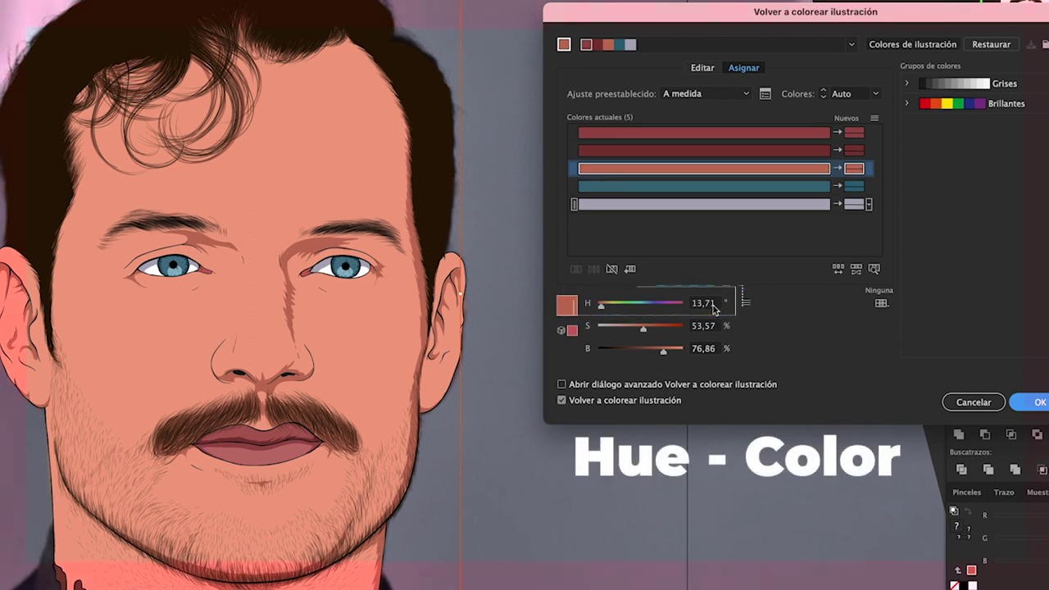
{"action": "left_click_drag", "start_coordinate": [601, 304], "coordinate": [664, 305]}
{"action": "left_click", "coordinate": [615, 305]}
{"action": "left_click", "coordinate": [737, 317]}
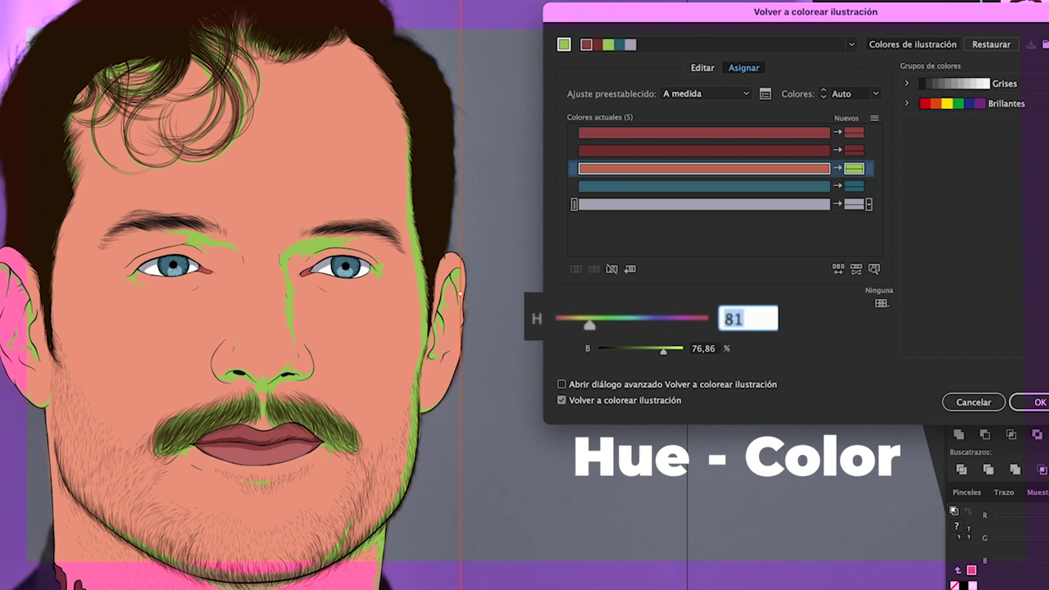
{"action": "type", "text": "13"}
{"action": "key", "text": "Return"}
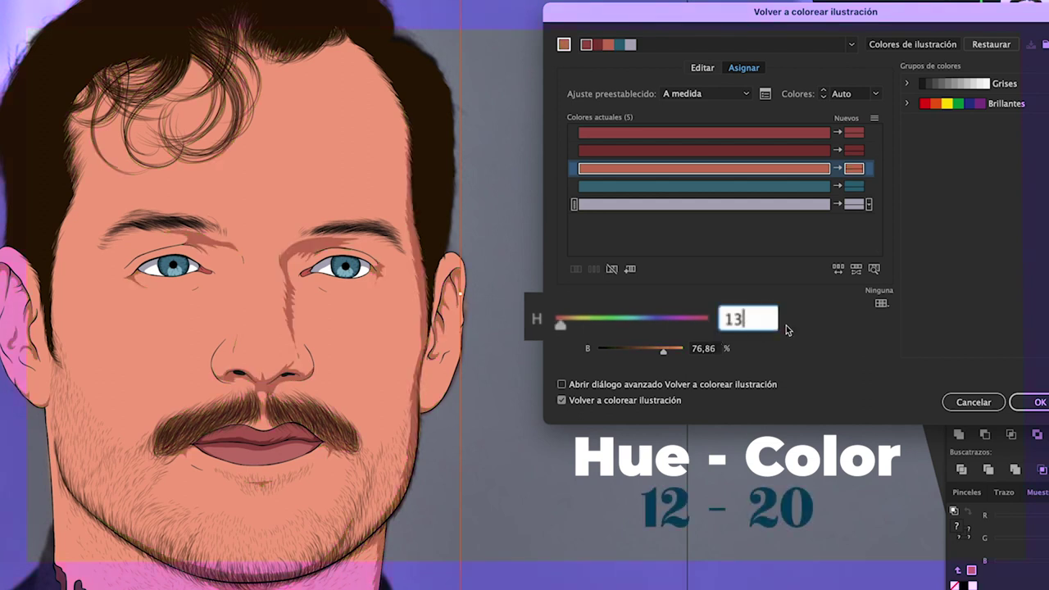
{"action": "key", "text": "Up"}
{"action": "key", "text": "Up"}
{"action": "key", "text": "Up"}
{"action": "key", "text": "Up"}
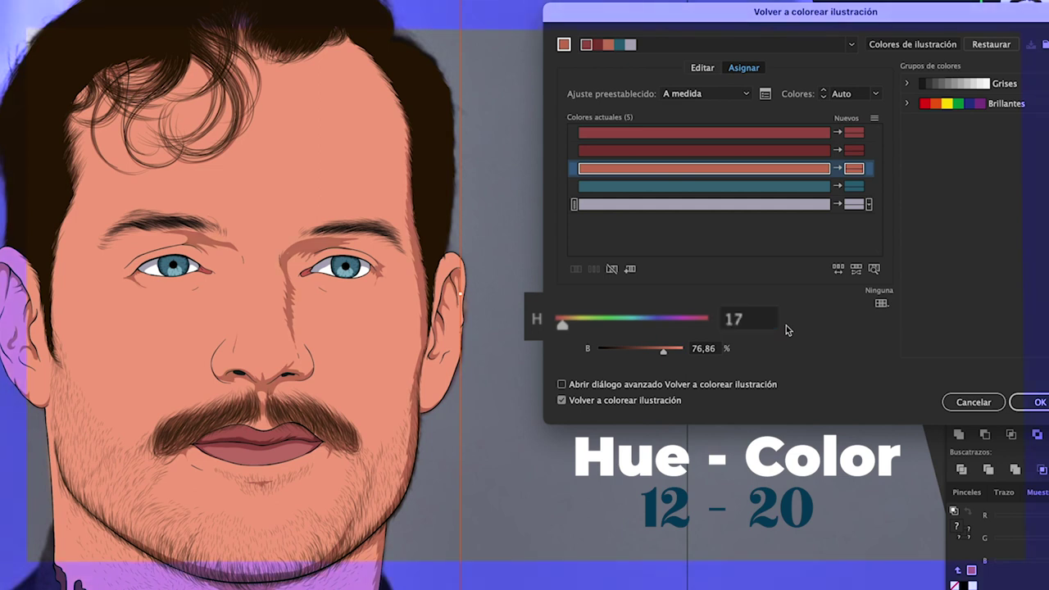
{"action": "left_click", "coordinate": [757, 321]}
{"action": "key", "text": "Up"}
{"action": "key", "text": "Up"}
{"action": "key", "text": "Up"}
{"action": "key", "text": "Up"}
{"action": "key", "text": "Up"}
{"action": "key", "text": "Up"}
{"action": "key", "text": "Up"}
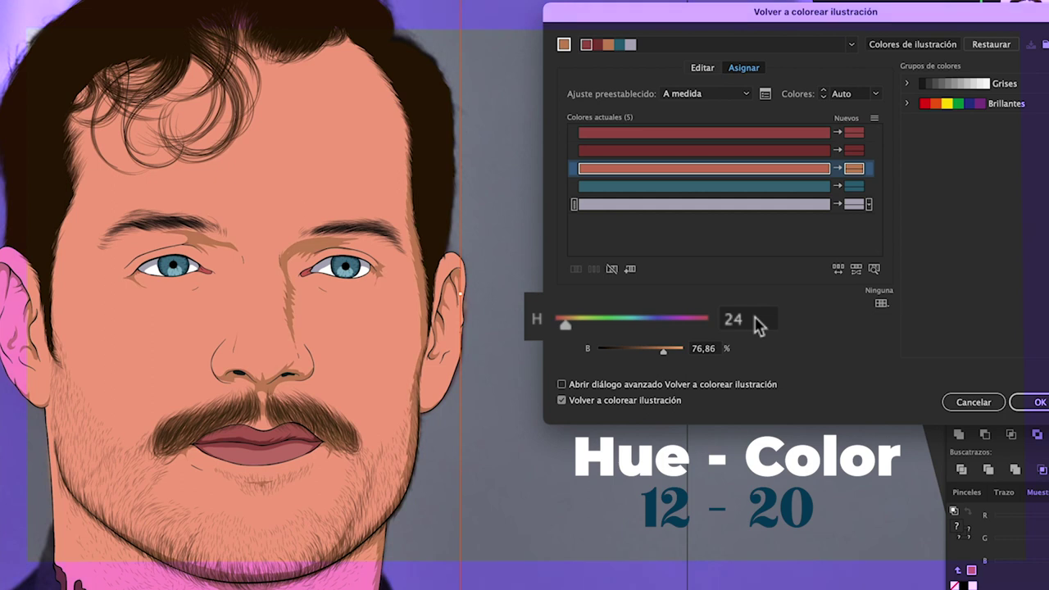
{"action": "left_click", "coordinate": [758, 321]}
{"action": "key", "text": "Down"}
{"action": "key", "text": "Down"}
{"action": "key", "text": "Down"}
{"action": "key", "text": "Down"}
{"action": "key", "text": "Down"}
{"action": "key", "text": "Down"}
{"action": "key", "text": "Down"}
{"action": "key", "text": "Down"}
{"action": "key", "text": "Down"}
{"action": "key", "text": "Down"}
{"action": "key", "text": "Down"}
{"action": "key", "text": "Down"}
{"action": "key", "text": "Return"}
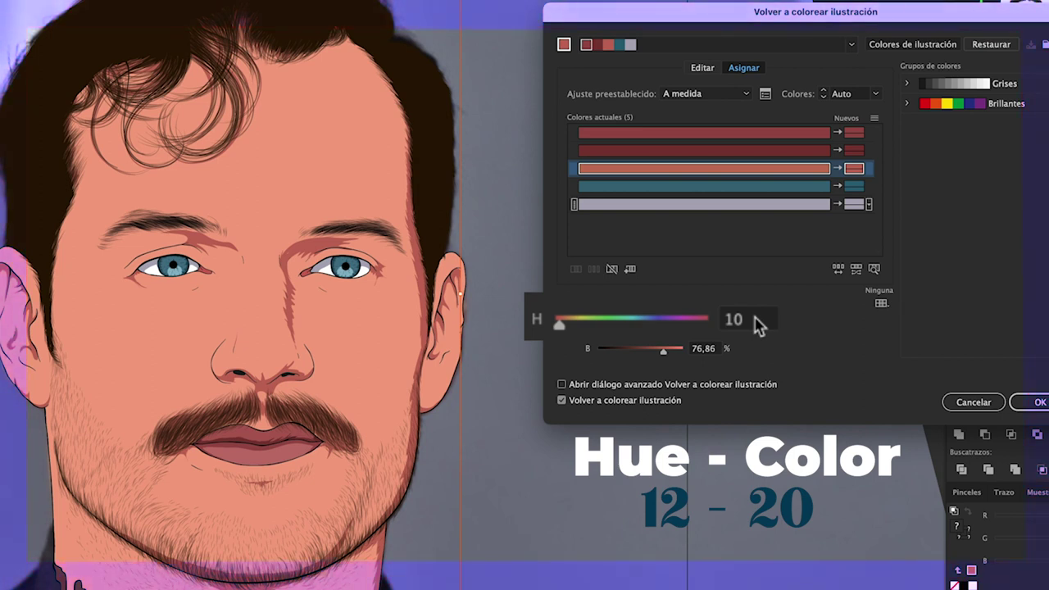
Step the orange hue up through 13 and 14 to settle on 15
{"action": "left_click", "coordinate": [757, 321]}
{"action": "key", "text": "Up"}
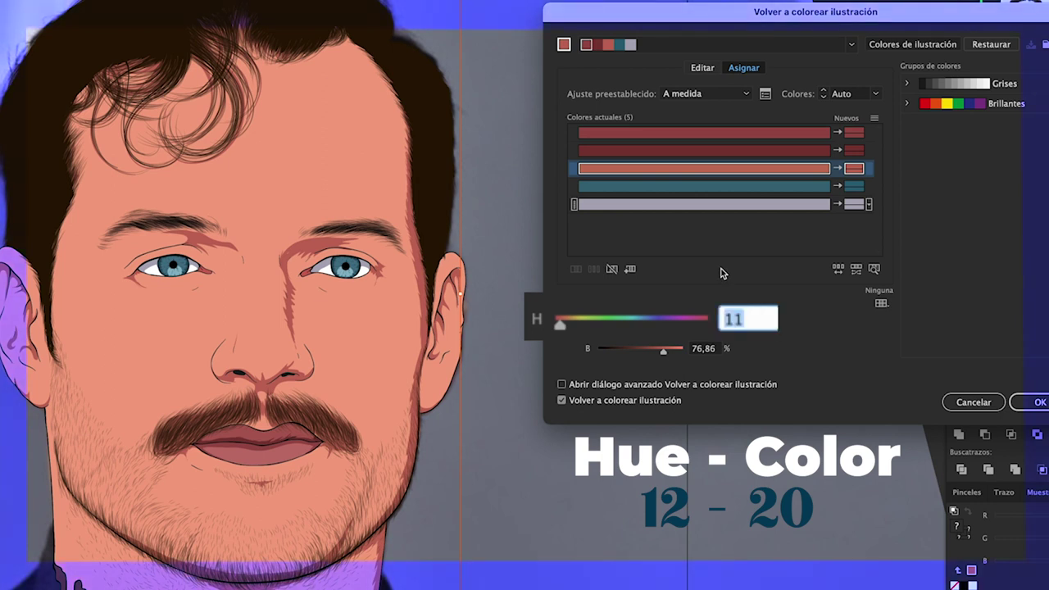
{"action": "key", "text": "Up"}
{"action": "key", "text": "Up"}
{"action": "key", "text": "Return"}
{"action": "left_click", "coordinate": [770, 321]}
{"action": "key", "text": "Up"}
{"action": "key", "text": "Return"}
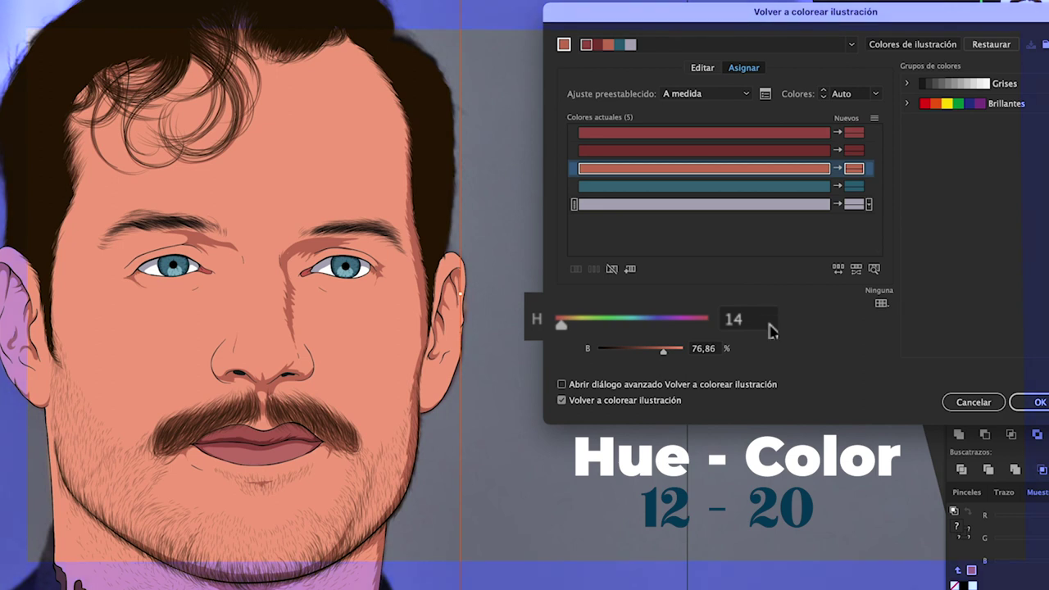
{"action": "left_click", "coordinate": [770, 326]}
{"action": "key", "text": "Up"}
{"action": "key", "text": "Return"}
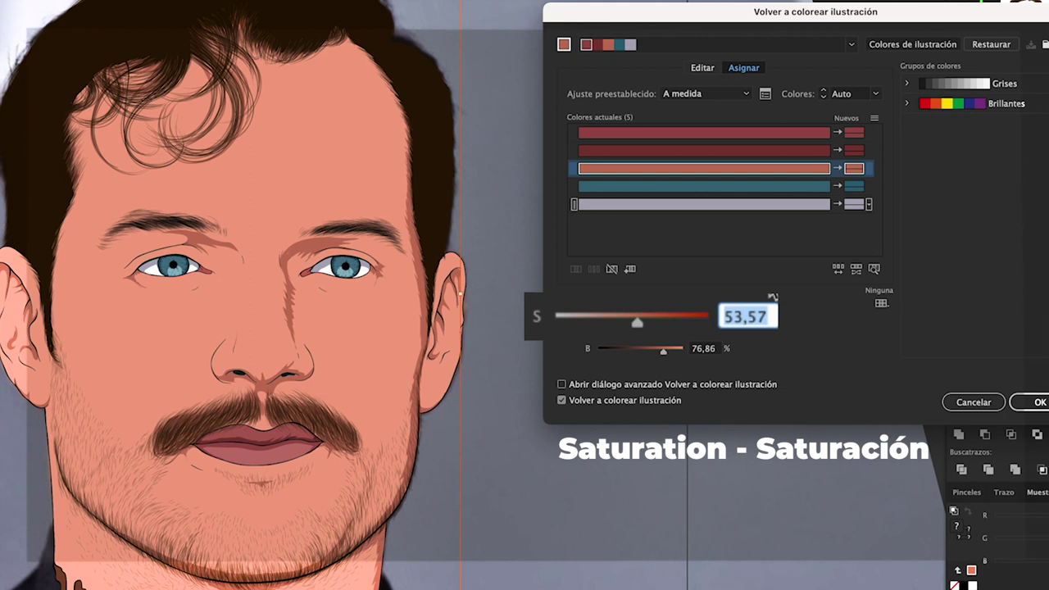
Raise the orange mid skin tone's saturation step by step from 27 to about 57 in Recolor Artwork
{"action": "type", "text": "8"}
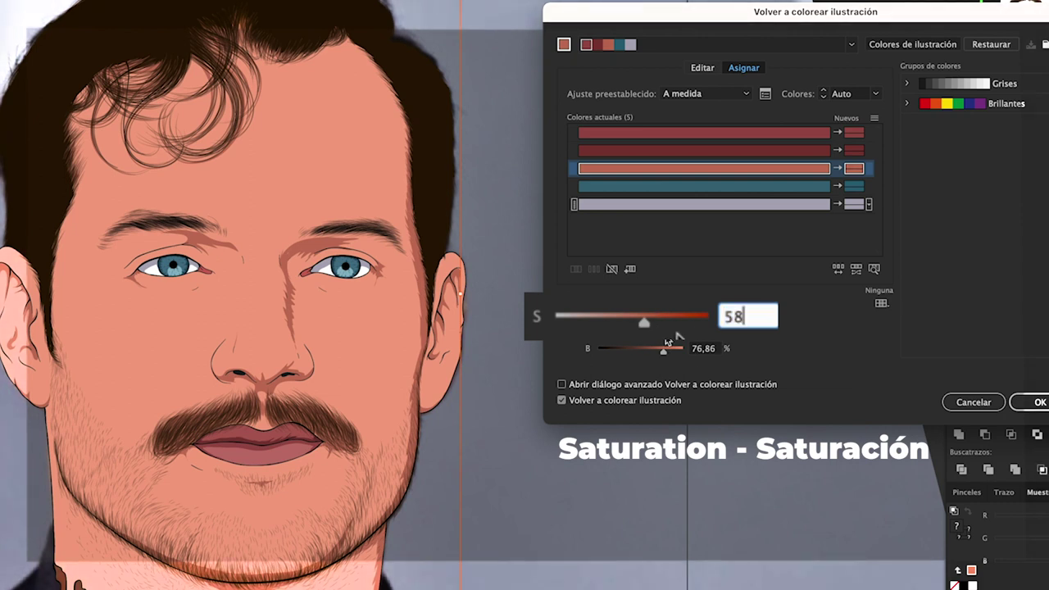
{"action": "type", "text": "0"}
{"action": "left_click", "coordinate": [598, 322]}
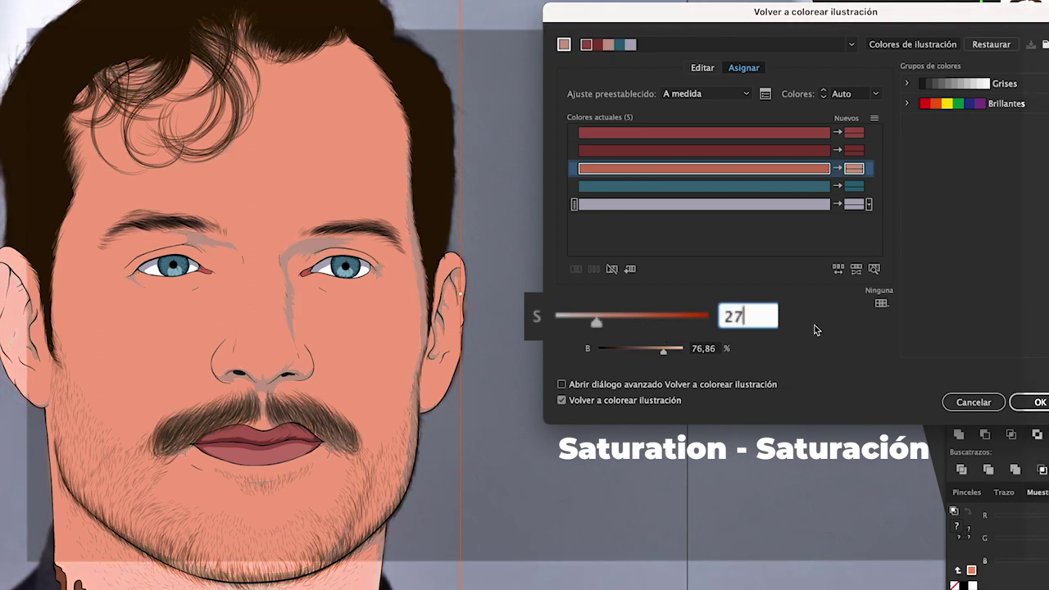
{"action": "left_click", "coordinate": [627, 322]}
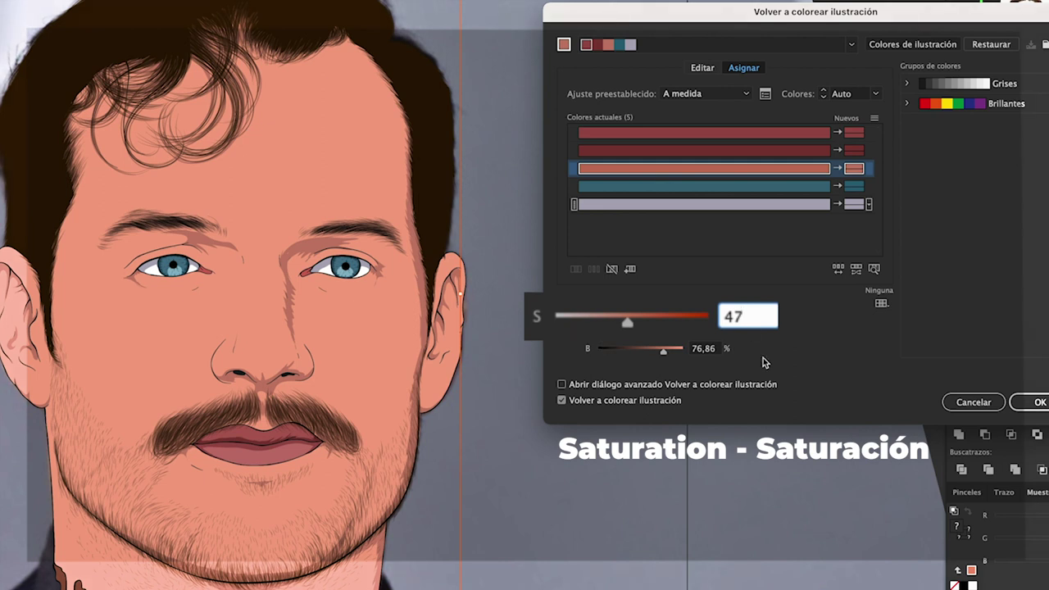
{"action": "key", "text": "Up"}
{"action": "type", "text": "51"}
{"action": "key", "text": "Tab"}
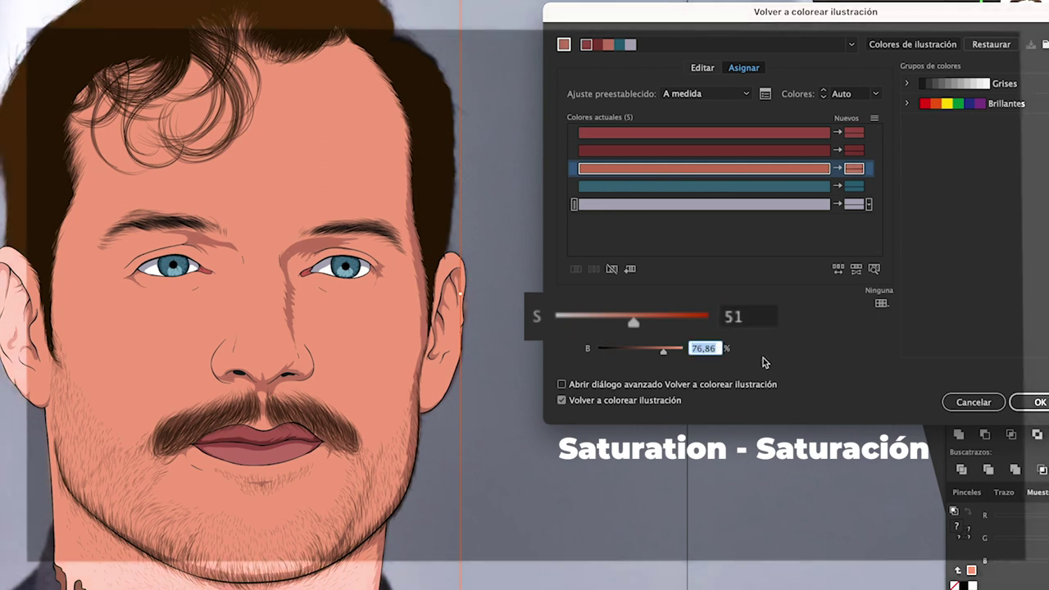
{"action": "left_click", "coordinate": [770, 328]}
{"action": "key", "text": "Up"}
{"action": "key", "text": "Up"}
{"action": "key", "text": "Up"}
{"action": "key", "text": "Tab"}
{"action": "left_click", "coordinate": [765, 324]}
{"action": "key", "text": "Up"}
{"action": "key", "text": "Up"}
{"action": "key", "text": "Up"}
{"action": "key", "text": "Tab"}
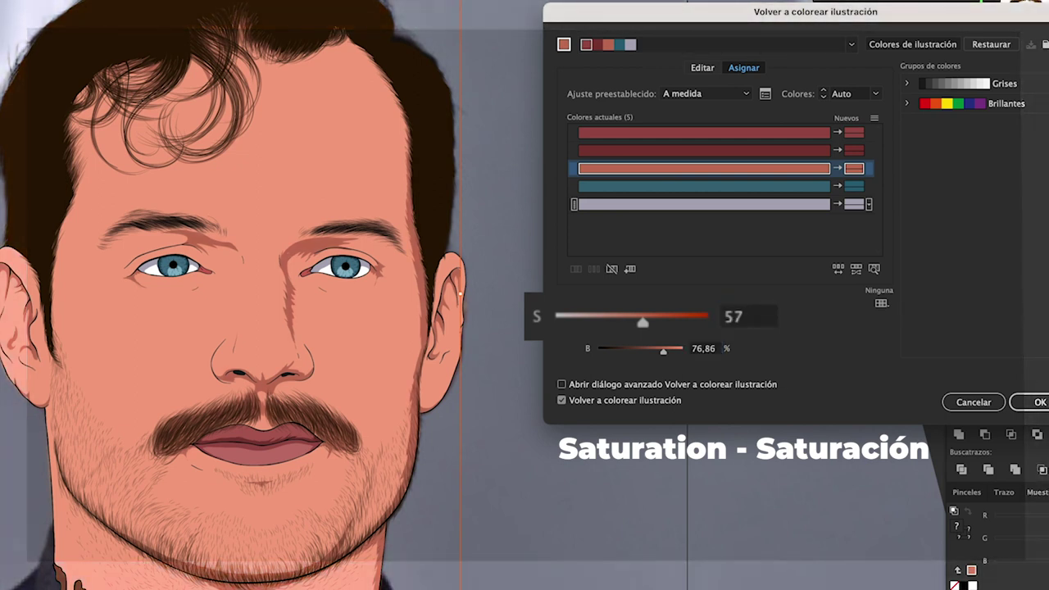
Bring the mid-tone's saturation back to 56, set brightness 85, and preview darker brightness values
{"action": "left_click", "coordinate": [725, 321]}
{"action": "left_click", "coordinate": [709, 303]}
{"action": "key", "text": "Tab"}
{"action": "key", "text": "Down"}
{"action": "key", "text": "Down"}
{"action": "key", "text": "Tab"}
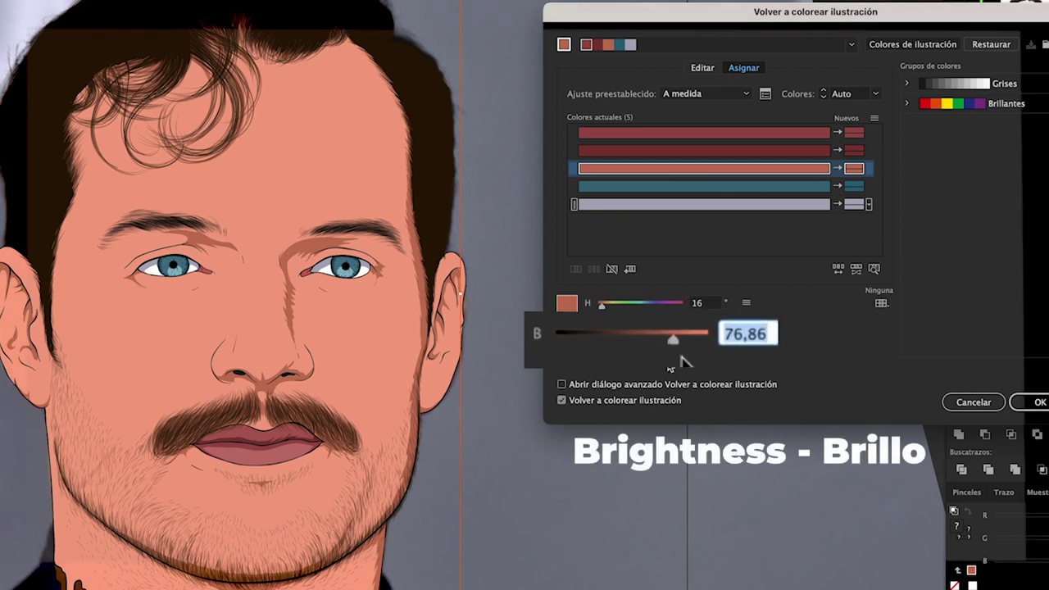
{"action": "type", "text": "18"}
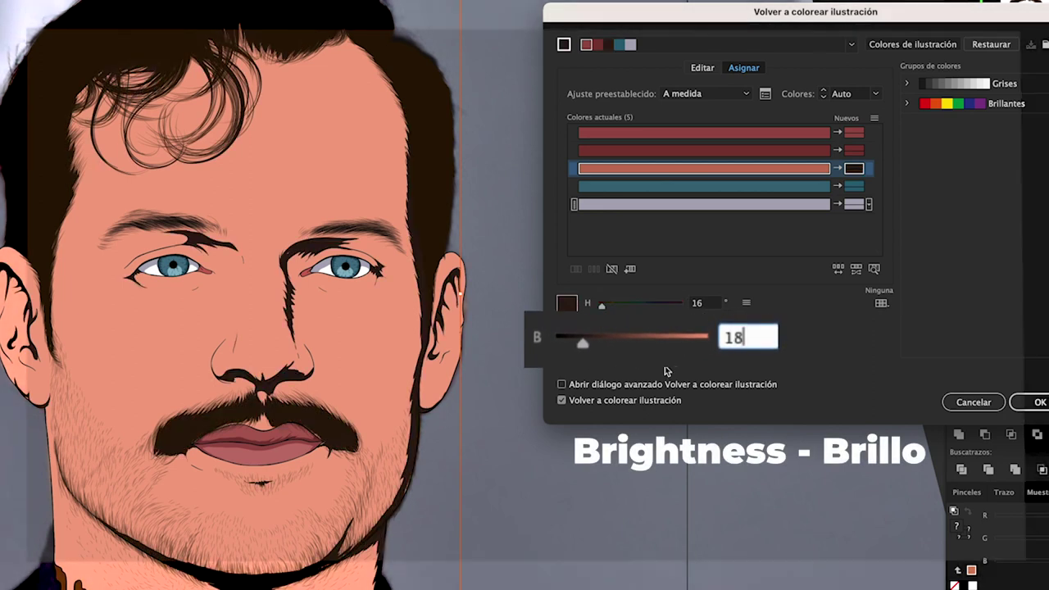
{"action": "type", "text": "87"}
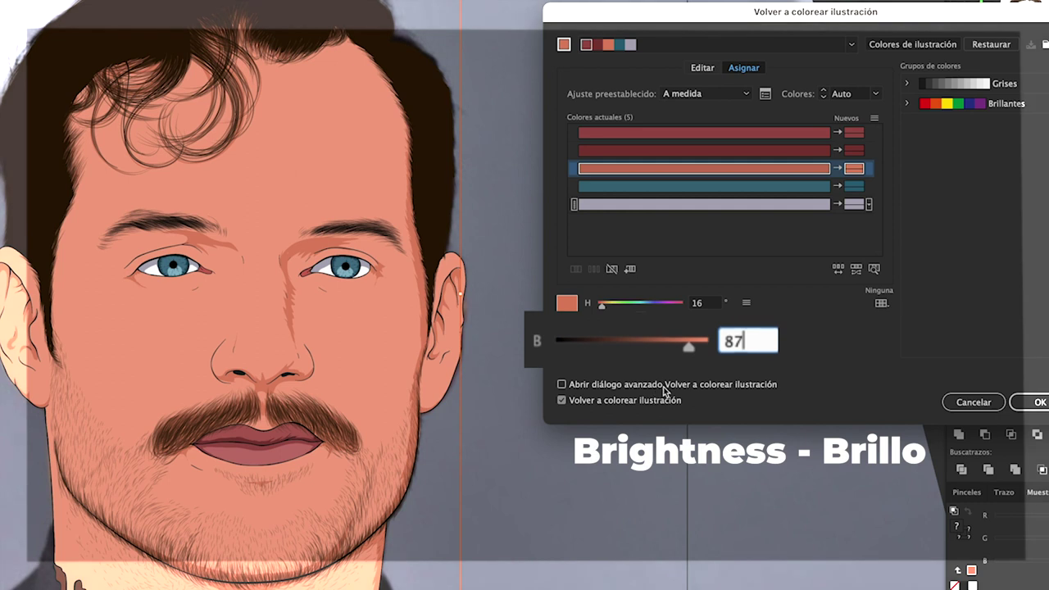
{"action": "mouse_move", "coordinate": [689, 344]}
{"action": "left_mouse_down"}
{"action": "mouse_move", "coordinate": [617, 346]}
{"action": "mouse_move", "coordinate": [668, 325]}
{"action": "left_mouse_up"}
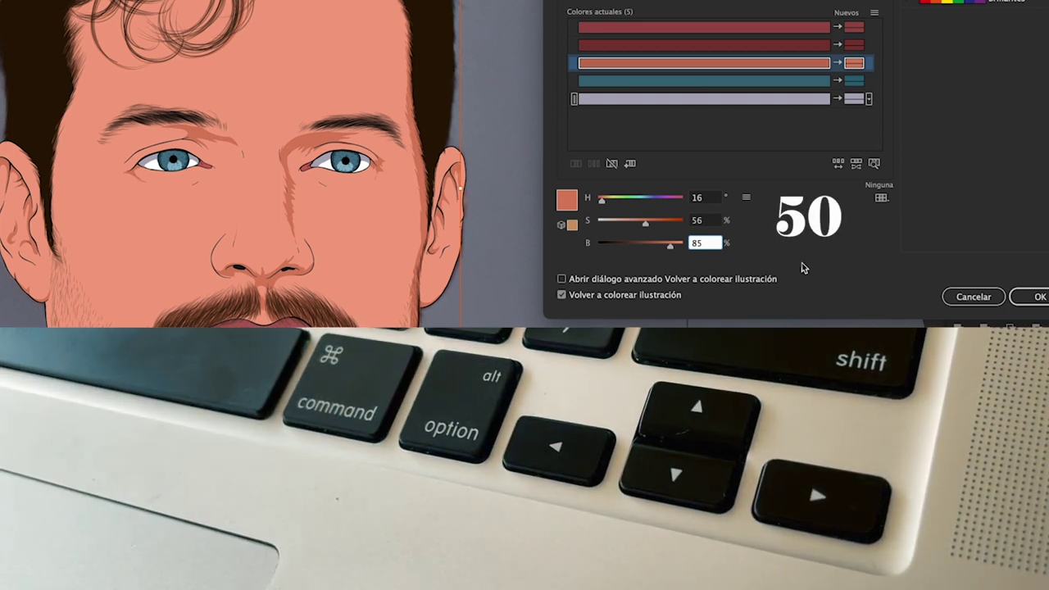
Lower the mid-tone's brightness to about 81, its hue to 15 and its saturation to 56
{"action": "key", "text": "Return"}
{"action": "key", "text": "Down"}
{"action": "key", "text": "Down"}
{"action": "key", "text": "Down"}
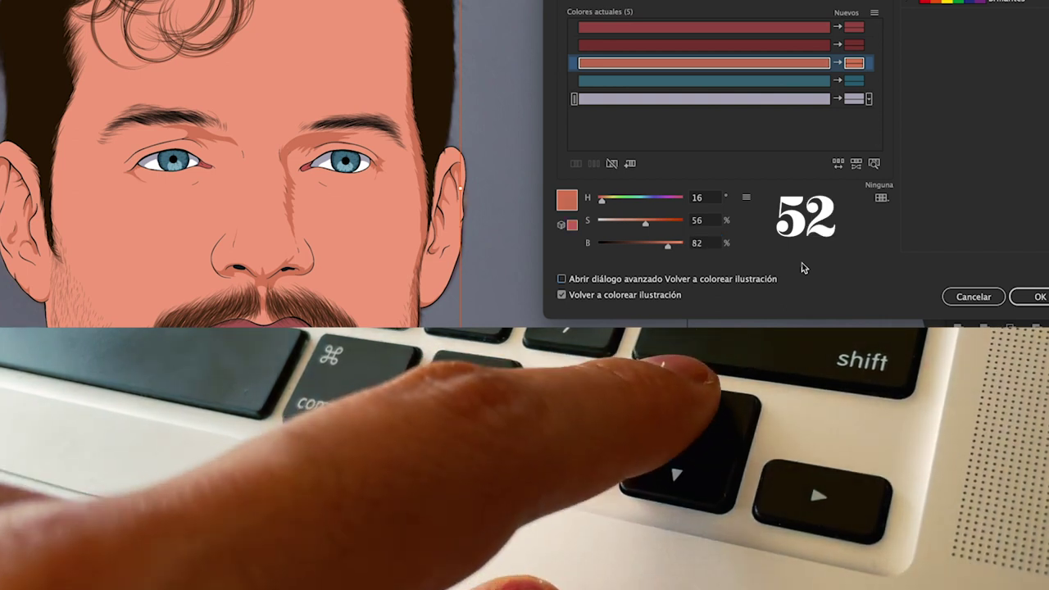
{"action": "key", "text": "Down"}
{"action": "key", "text": "Down"}
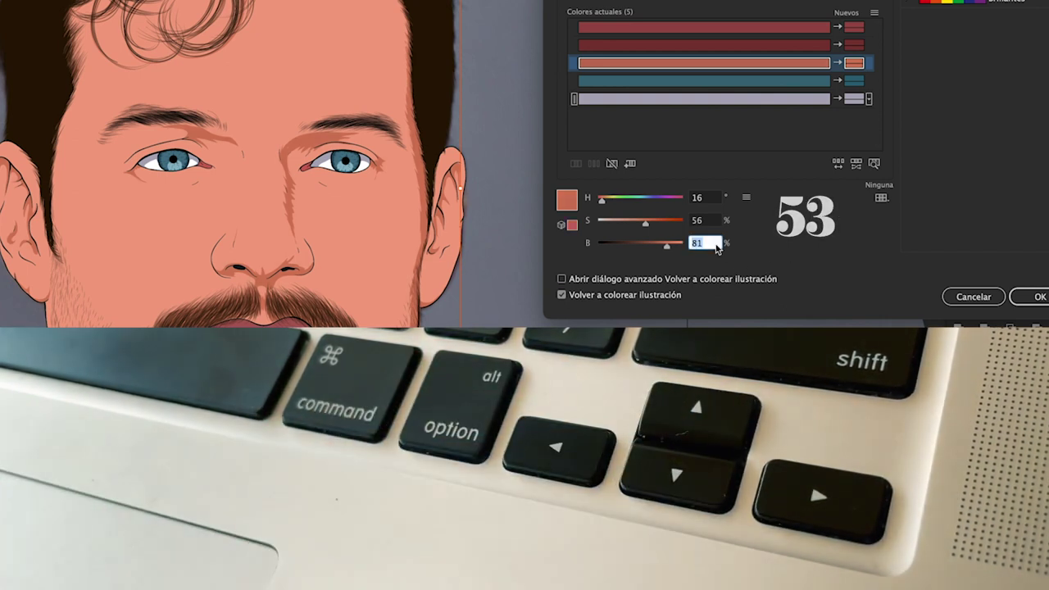
{"action": "key", "text": "Tab"}
{"action": "key", "text": "Down"}
{"action": "key", "text": "Tab"}
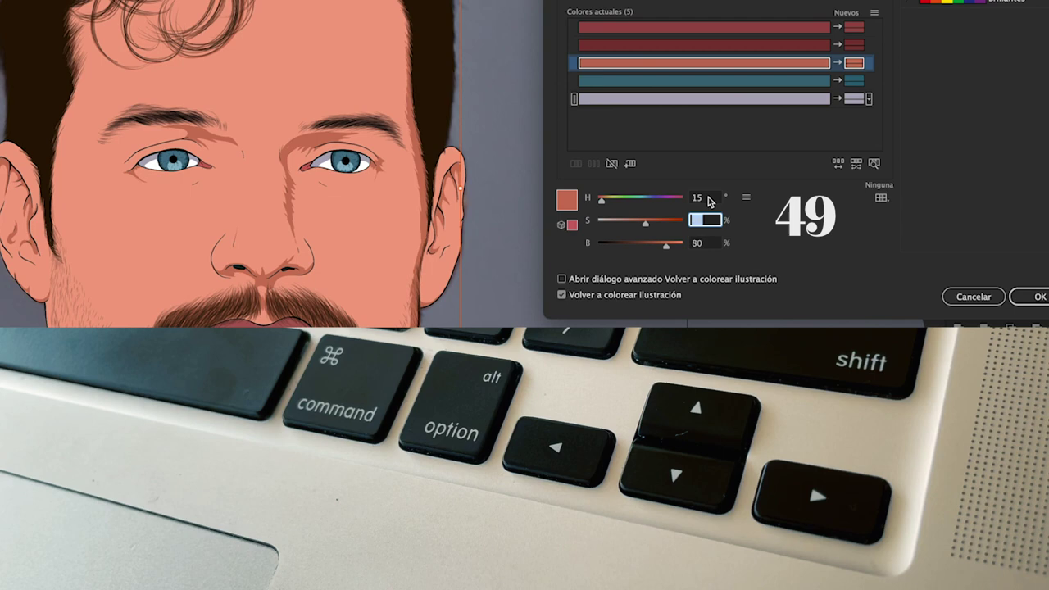
{"action": "key", "text": "Tab"}
{"action": "key", "text": "Tab"}
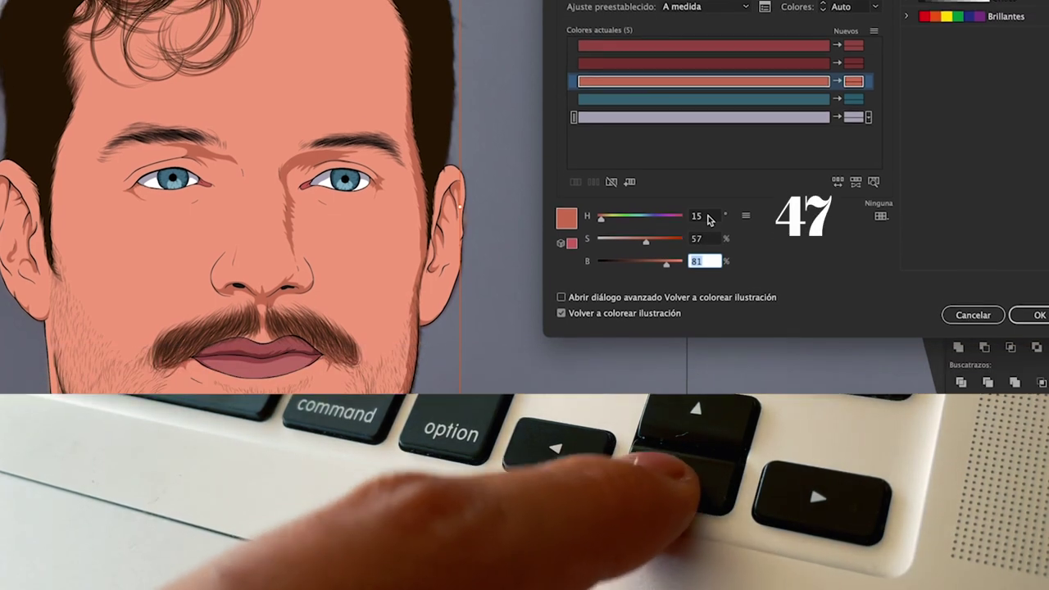
{"action": "key", "text": "Down"}
{"action": "key", "text": "Up"}
{"action": "key", "text": "Tab"}
{"action": "key", "text": "Down"}
{"action": "key", "text": "Tab"}
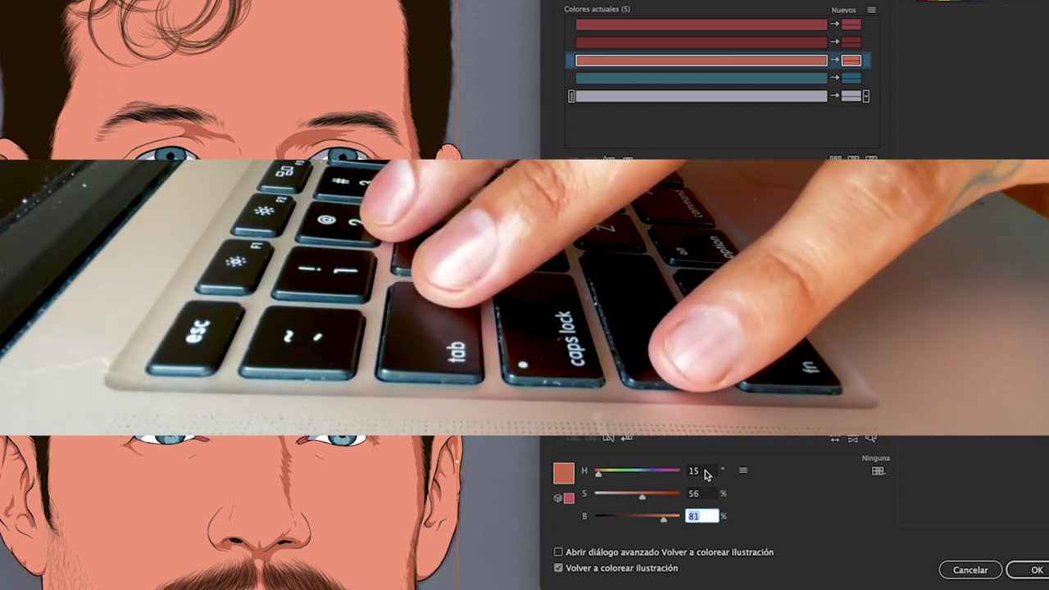
{"action": "key", "text": "Up"}
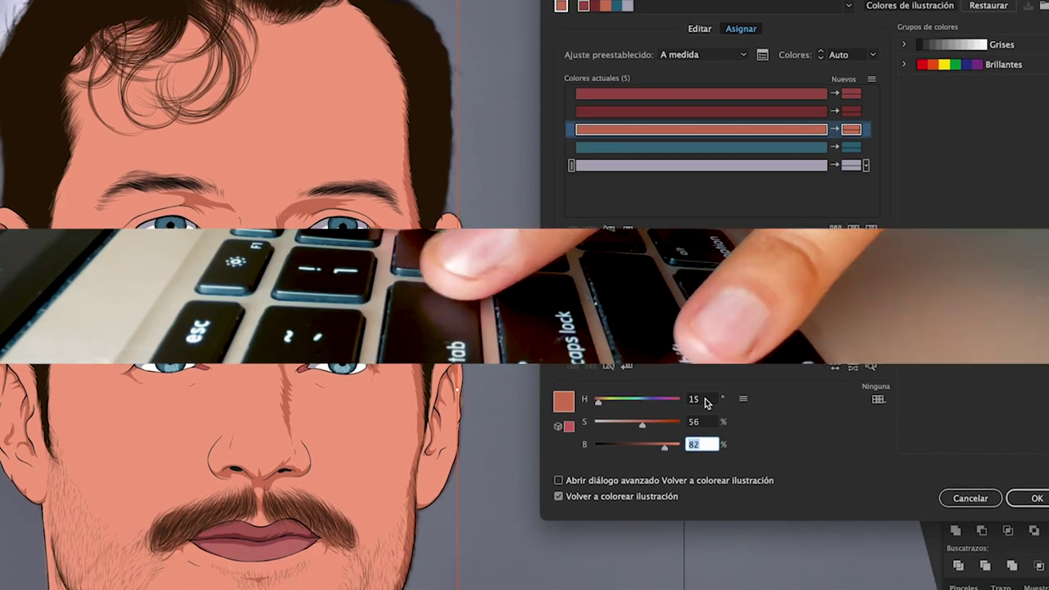
{"action": "key", "text": "Down"}
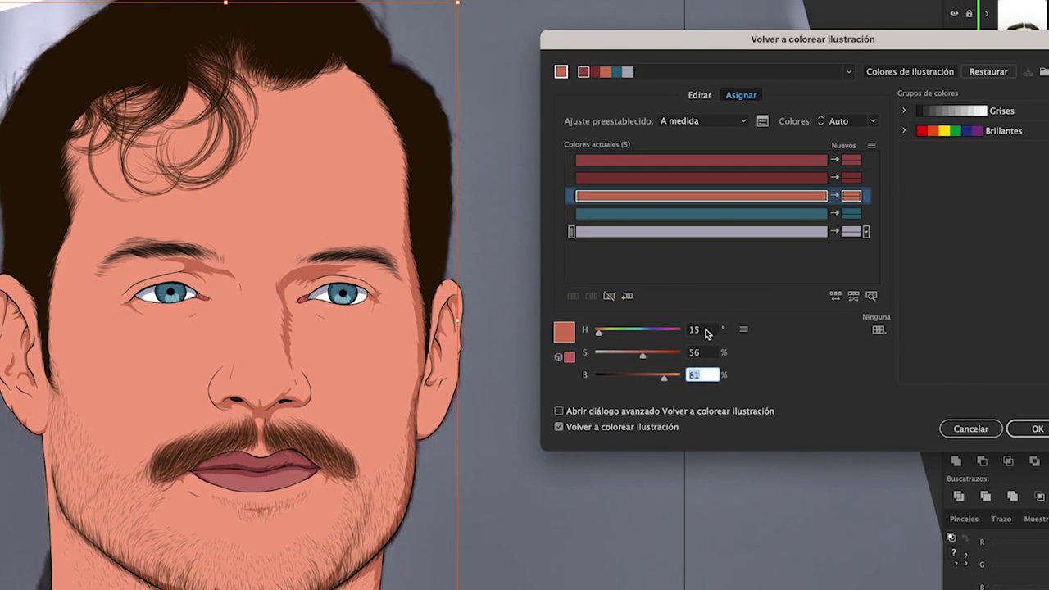
Try mid-tone saturation 57 and then 58, and enter a brightness of 81
{"action": "left_click", "coordinate": [708, 352]}
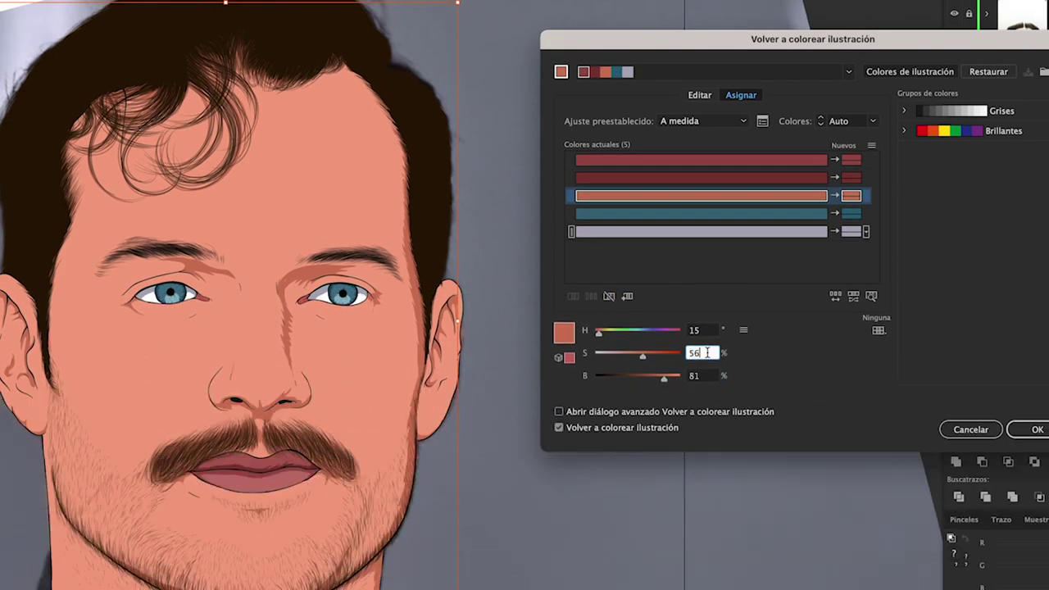
{"action": "key", "text": "Up"}
{"action": "key", "text": "Tab"}
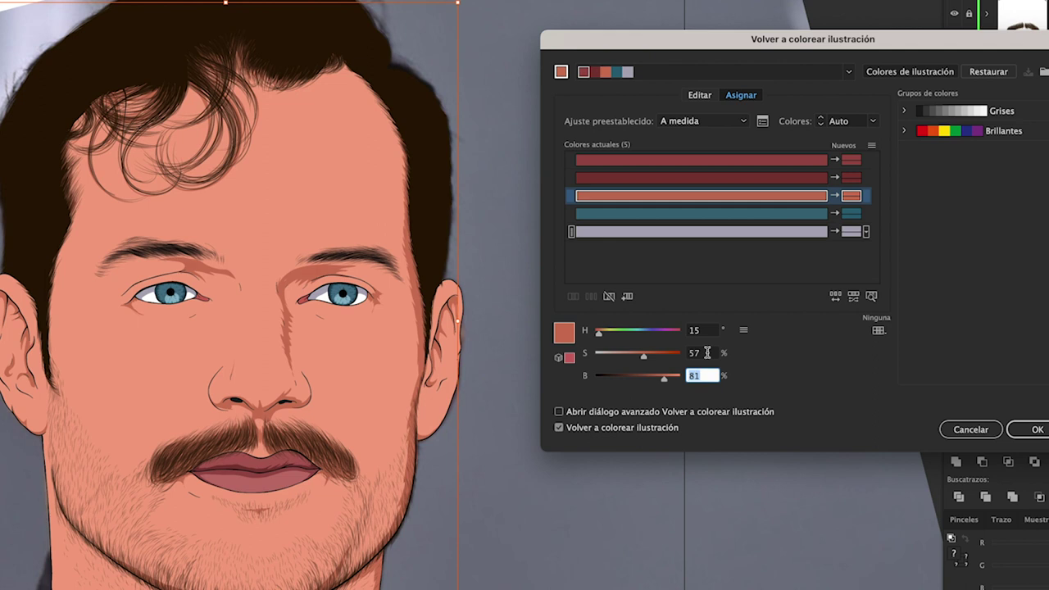
{"action": "left_click", "coordinate": [708, 352]}
{"action": "key", "text": "Up"}
{"action": "key", "text": "Tab"}
{"action": "key", "text": "Tab"}
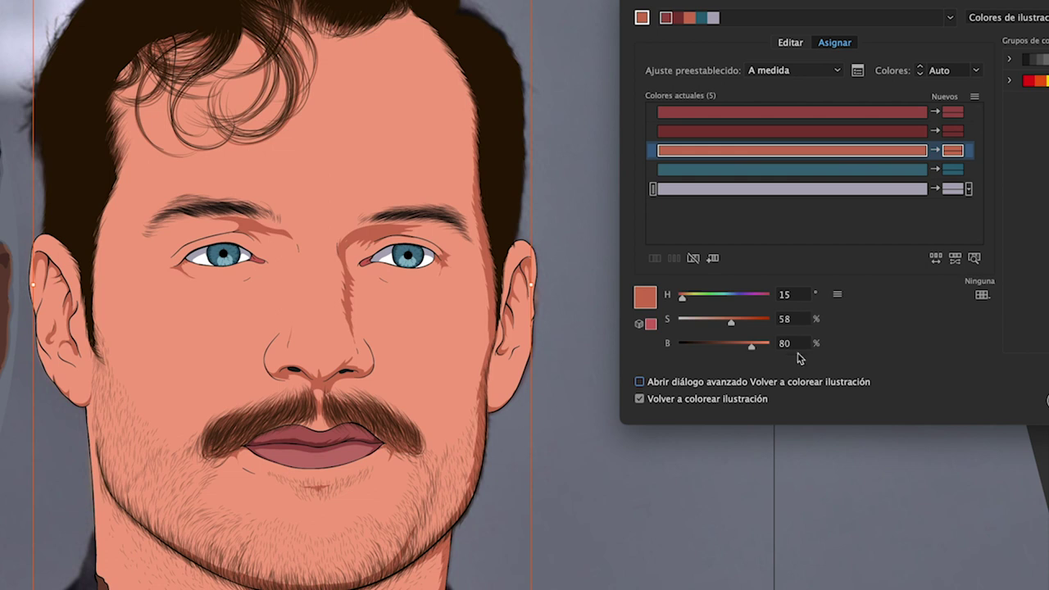
{"action": "left_click", "coordinate": [802, 343]}
{"action": "type", "text": "81"}
{"action": "key", "text": "Return"}
Finalise the mid-tone at saturation 56 and brightness 81, keeping Recolor Art enabled
{"action": "left_click", "coordinate": [803, 343]}
{"action": "key", "text": "Up"}
{"action": "key", "text": "Up"}
{"action": "key", "text": "Return"}
{"action": "left_click", "coordinate": [800, 320]}
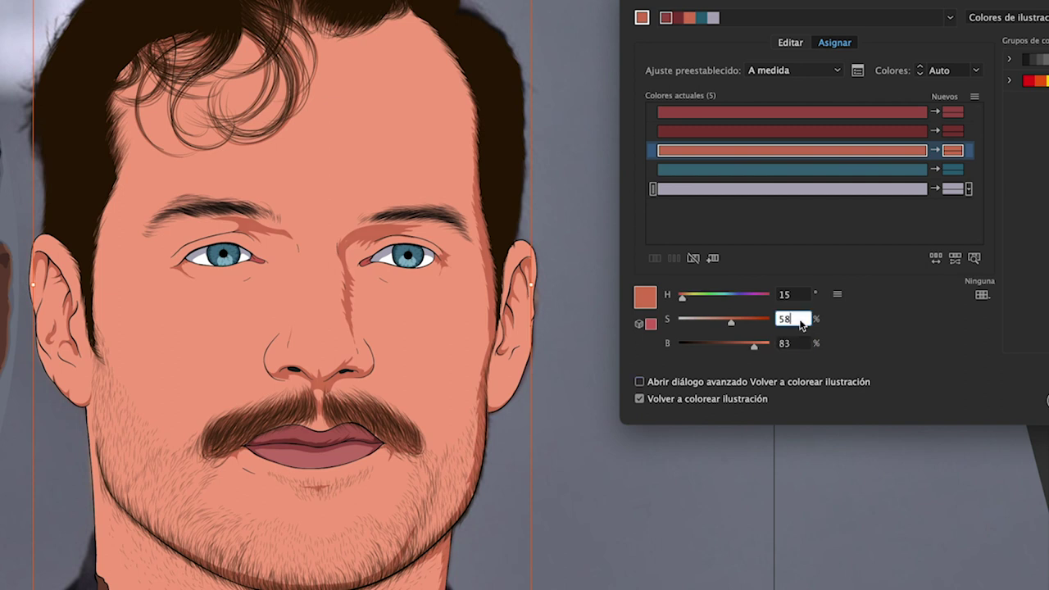
{"action": "key", "text": "Down"}
{"action": "key", "text": "Down"}
{"action": "key", "text": "Tab"}
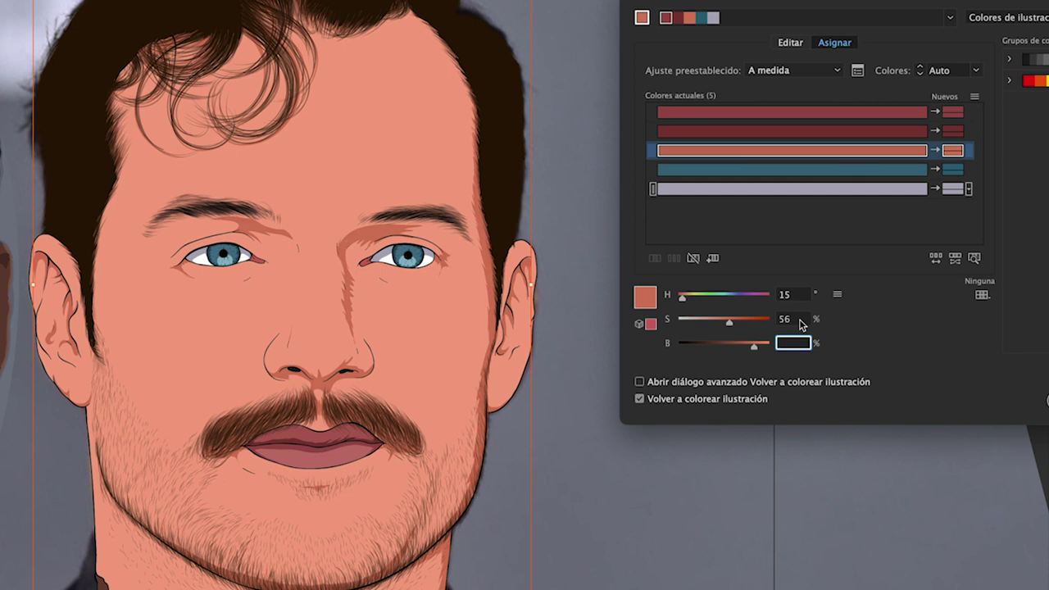
{"action": "type", "text": "81"}
{"action": "key", "text": "Return"}
{"action": "left_click", "coordinate": [640, 400]}
{"action": "left_click", "coordinate": [640, 399]}
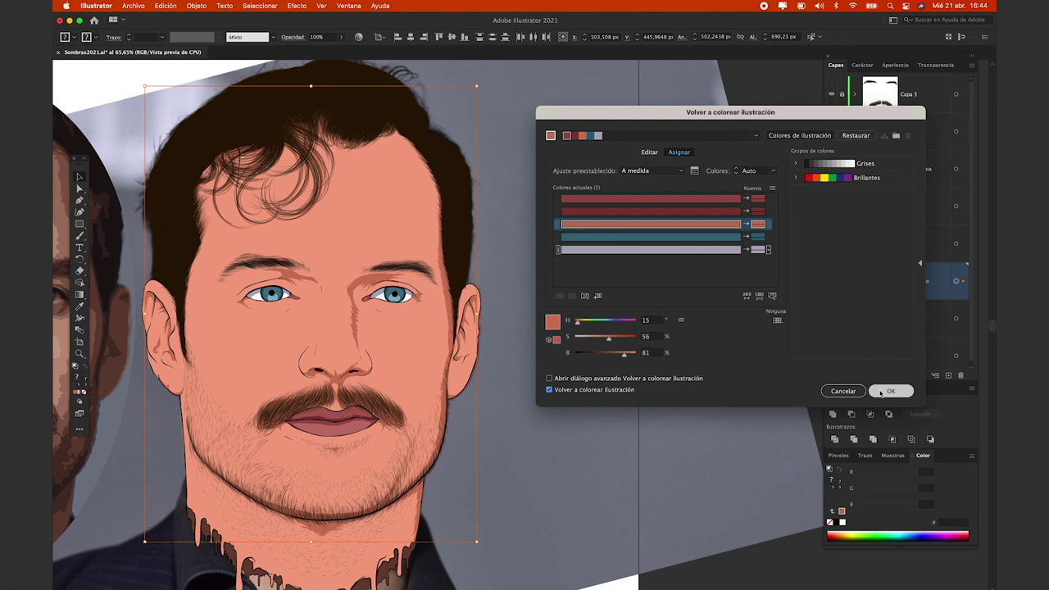
Apply the H 15, S 56, B 81 mid skin tone and zoom in on the portrait with the Paintbrush
{"action": "left_click", "coordinate": [881, 393]}
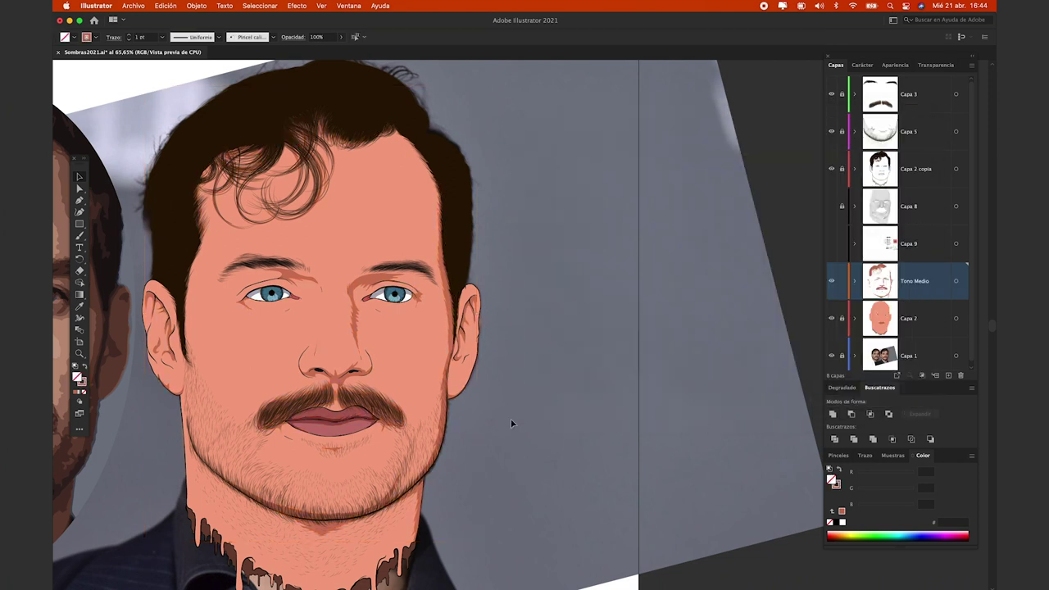
{"action": "left_click_drag", "start_coordinate": [511, 424], "coordinate": [592, 416]}
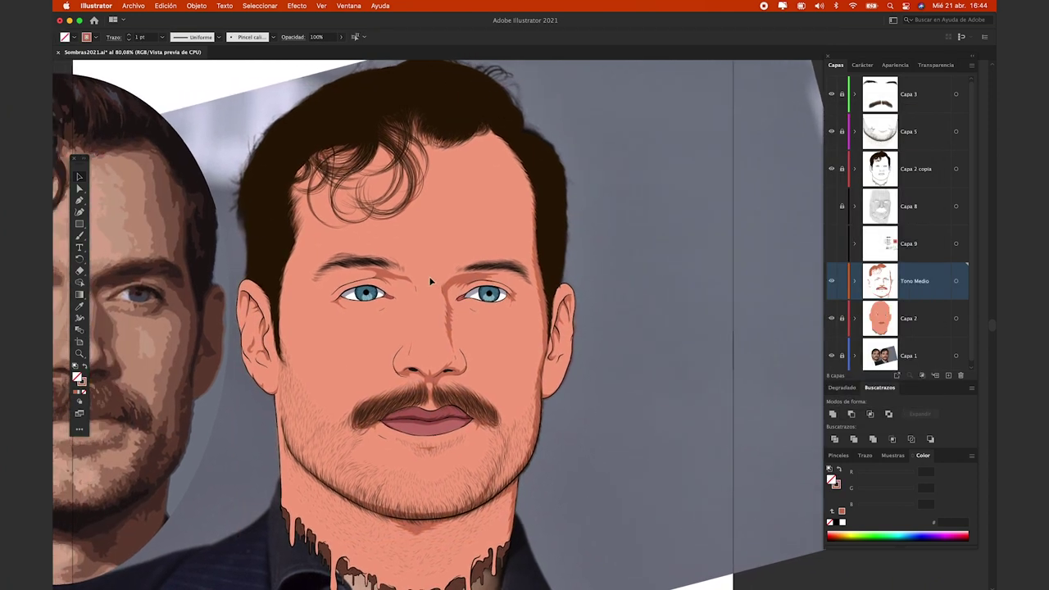
{"action": "scroll", "coordinate": [434, 291], "scroll_direction": "up", "scroll_amount": 5}
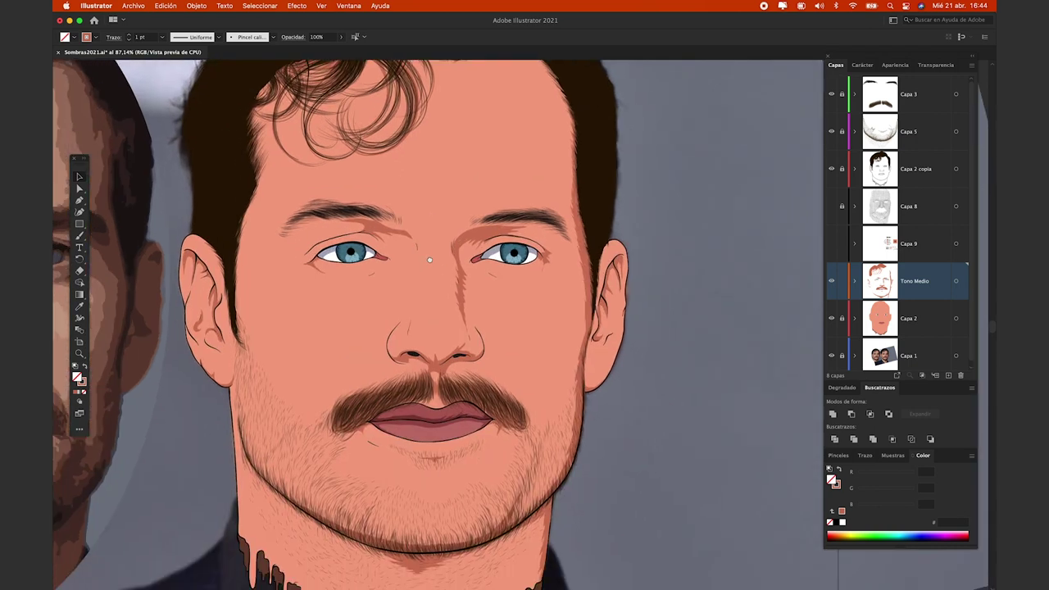
{"action": "scroll", "coordinate": [484, 253], "scroll_direction": "up", "scroll_amount": 2}
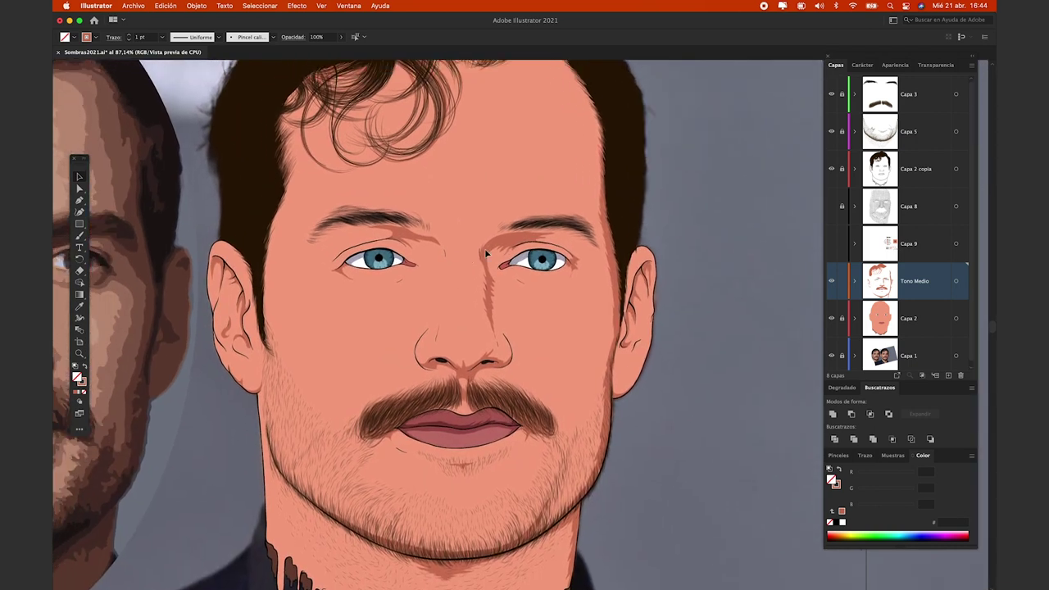
{"action": "key", "text": "b"}
{"action": "scroll", "coordinate": [541, 244], "scroll_direction": "up", "scroll_amount": 3}
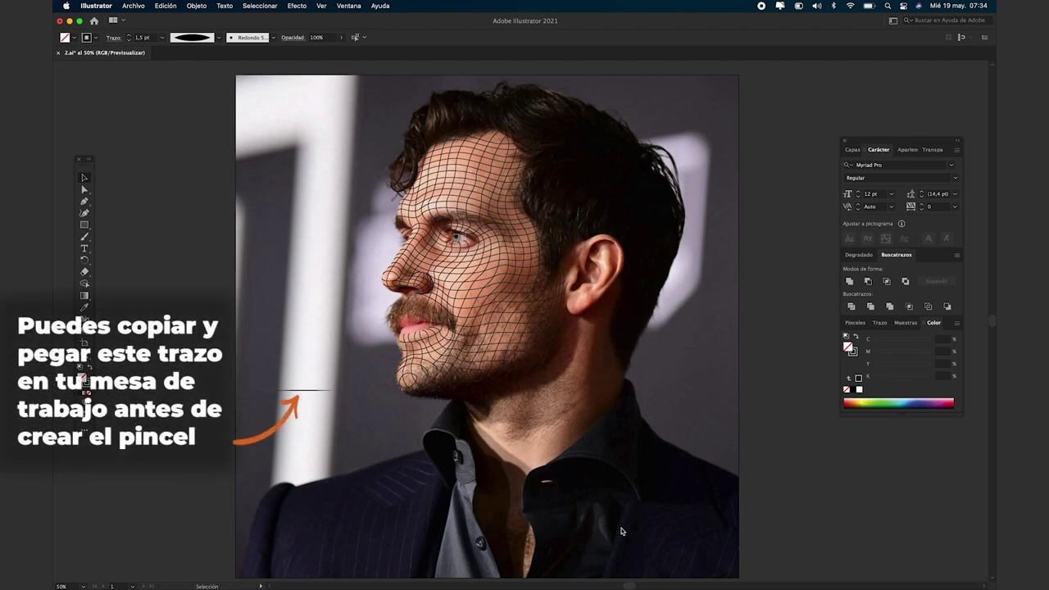
Turn the thin pink stroke into a new art brush using Matices colorization
{"action": "left_click", "coordinate": [306, 392]}
{"action": "left_click", "coordinate": [348, 5]}
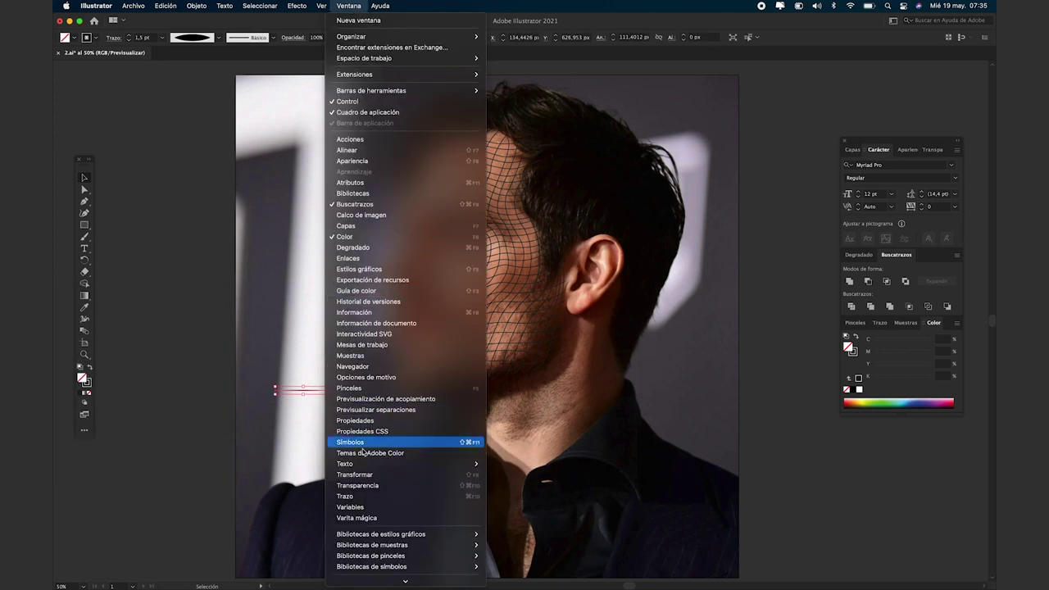
{"action": "left_click", "coordinate": [355, 388]}
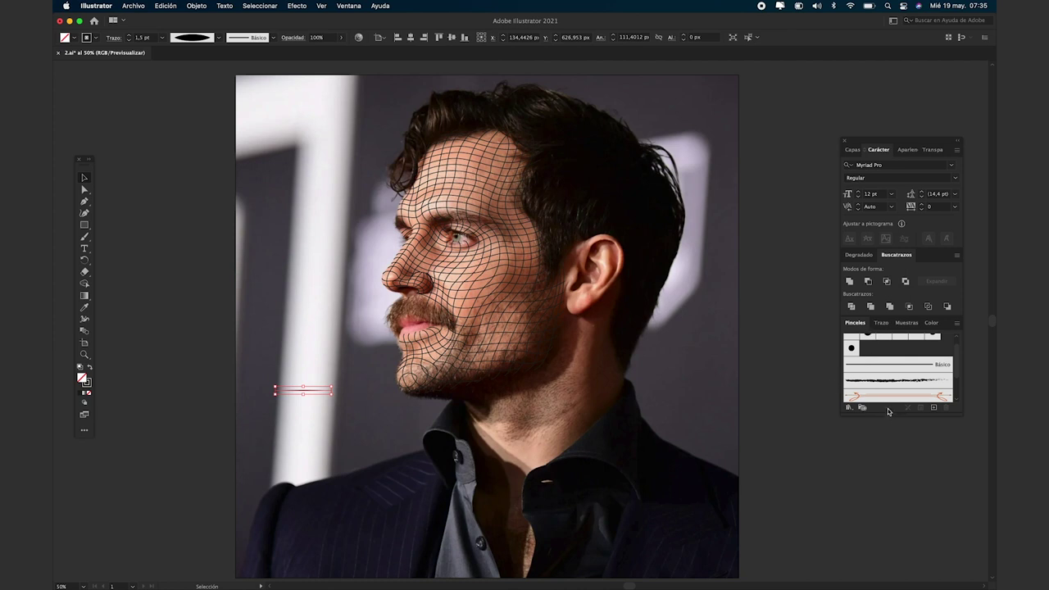
{"action": "left_click_drag", "start_coordinate": [890, 413], "coordinate": [893, 501]}
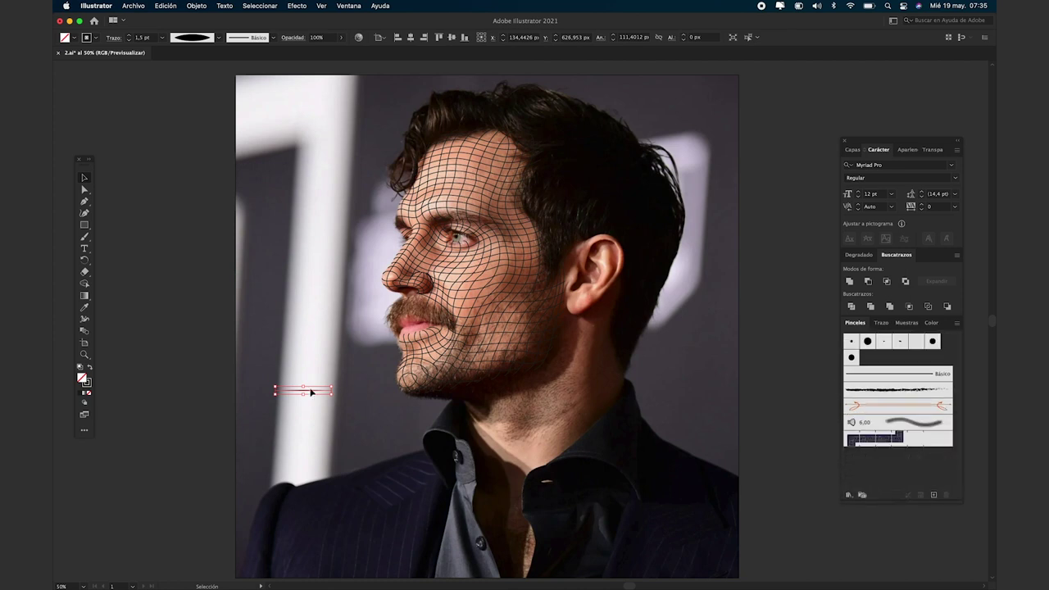
{"action": "left_click_drag", "start_coordinate": [312, 394], "coordinate": [897, 391]}
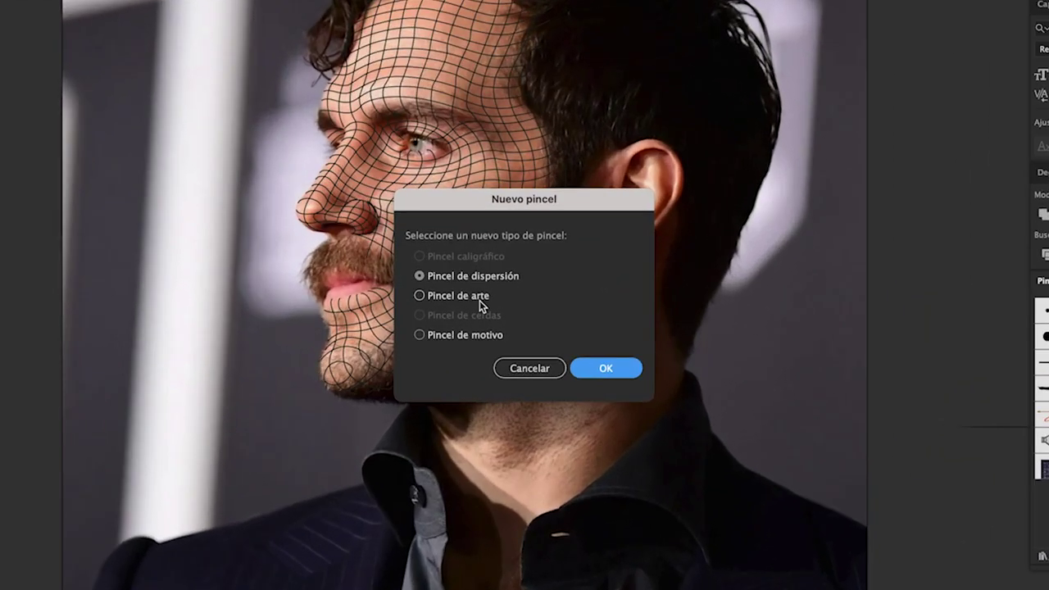
{"action": "left_click", "coordinate": [488, 323]}
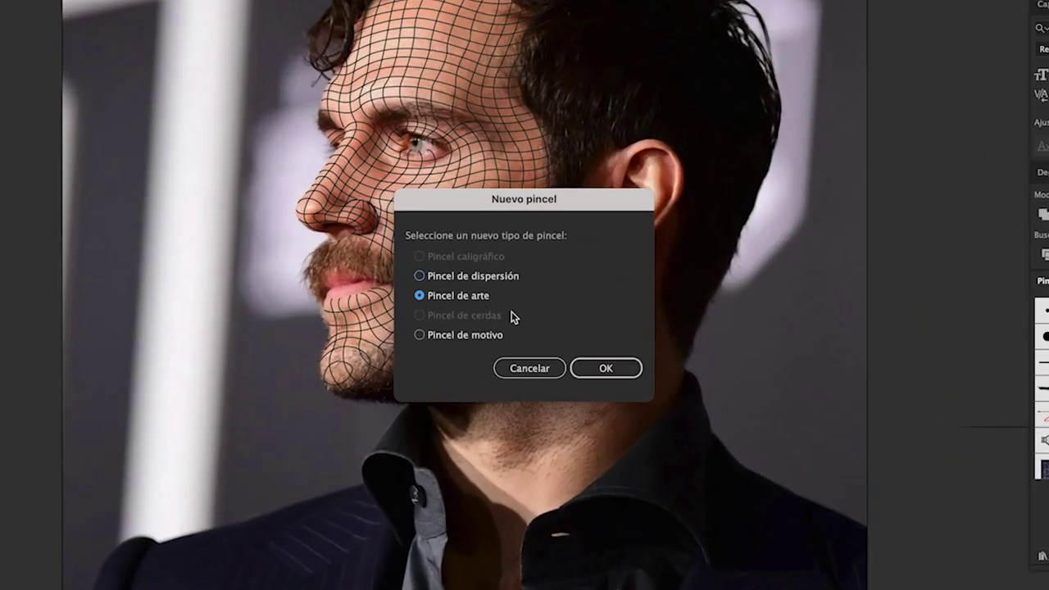
{"action": "left_click", "coordinate": [605, 383]}
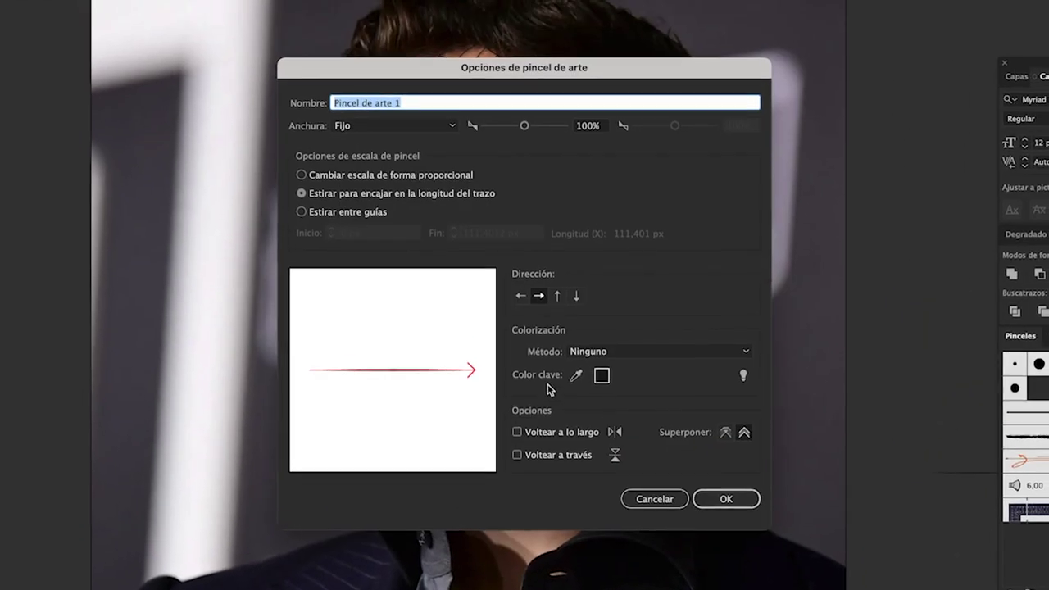
{"action": "left_click", "coordinate": [607, 353]}
{"action": "left_click", "coordinate": [619, 383]}
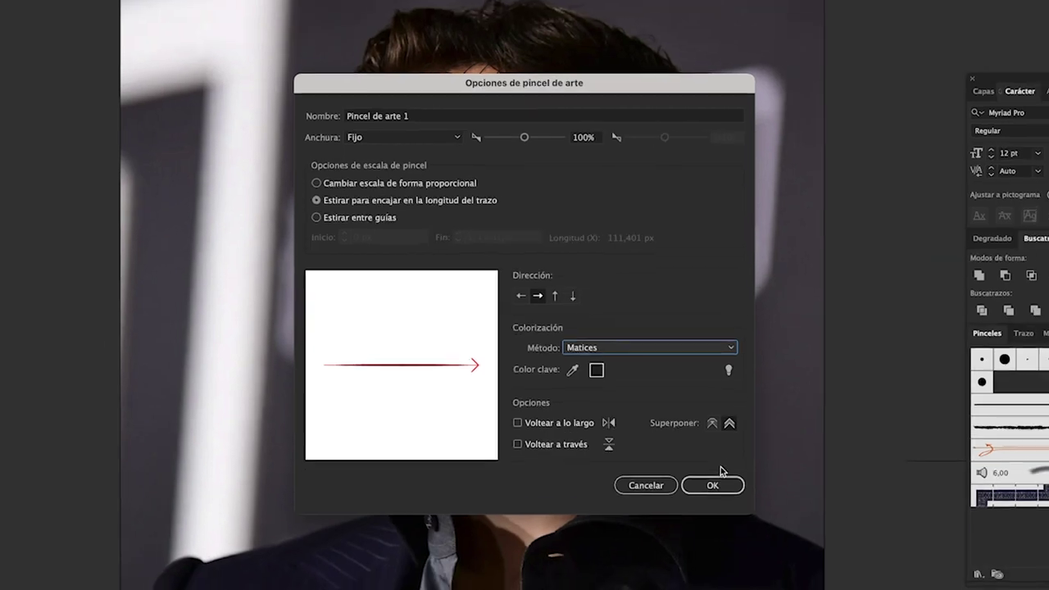
{"action": "left_click", "coordinate": [662, 432]}
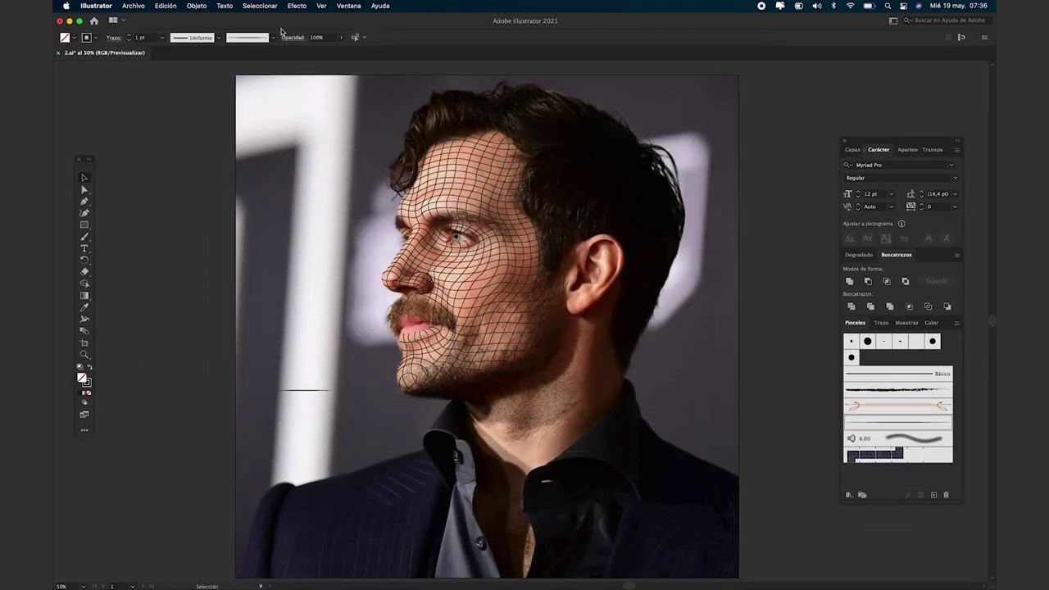
Create a 3 pt calligraphic brush whose size varies by pressure with 3 pt variation
{"action": "left_click", "coordinate": [273, 37]}
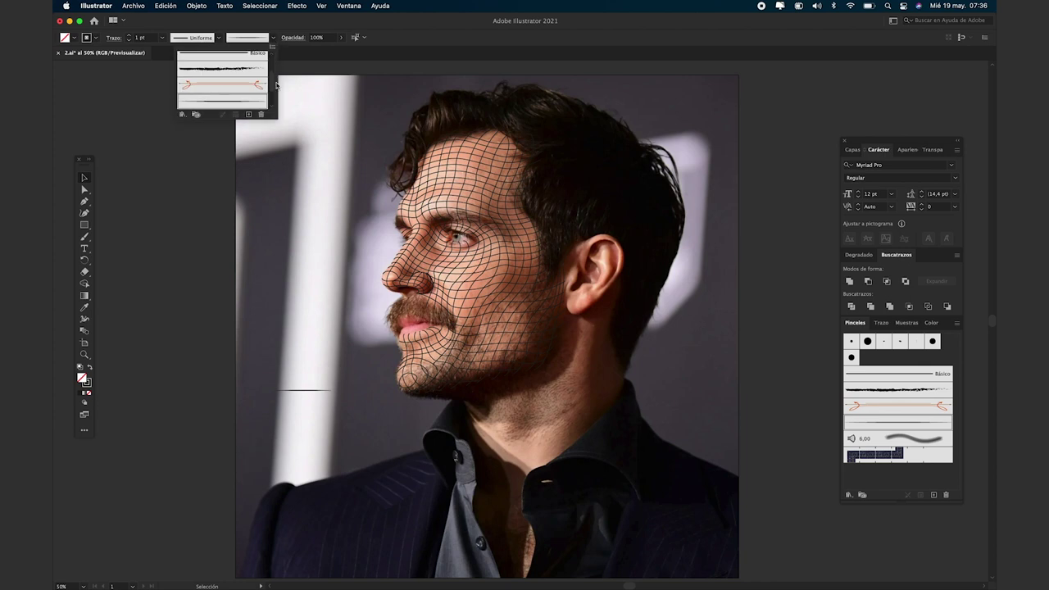
{"action": "left_click", "coordinate": [250, 115]}
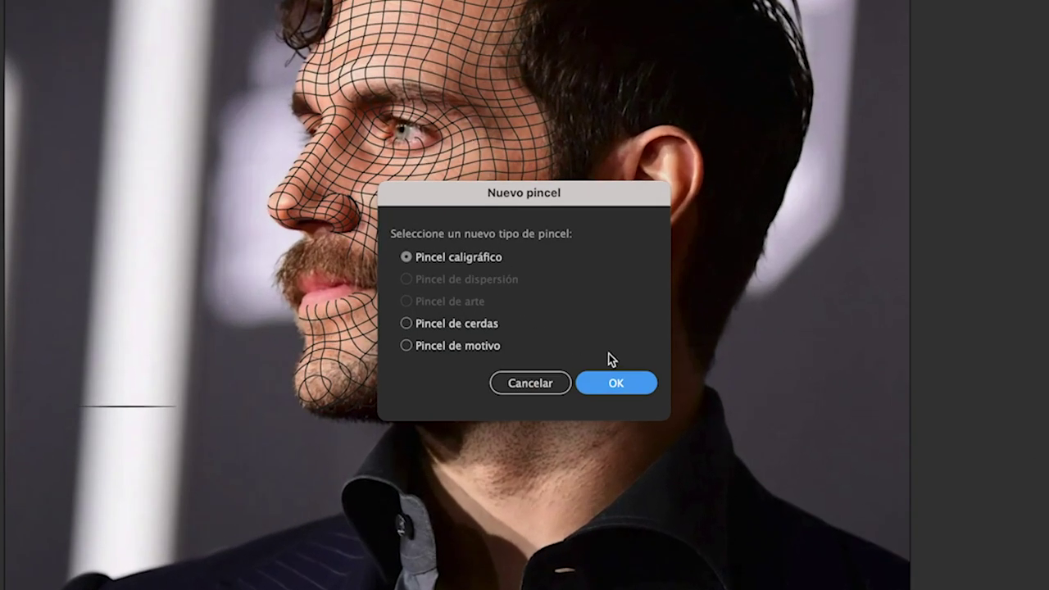
{"action": "left_click", "coordinate": [614, 382]}
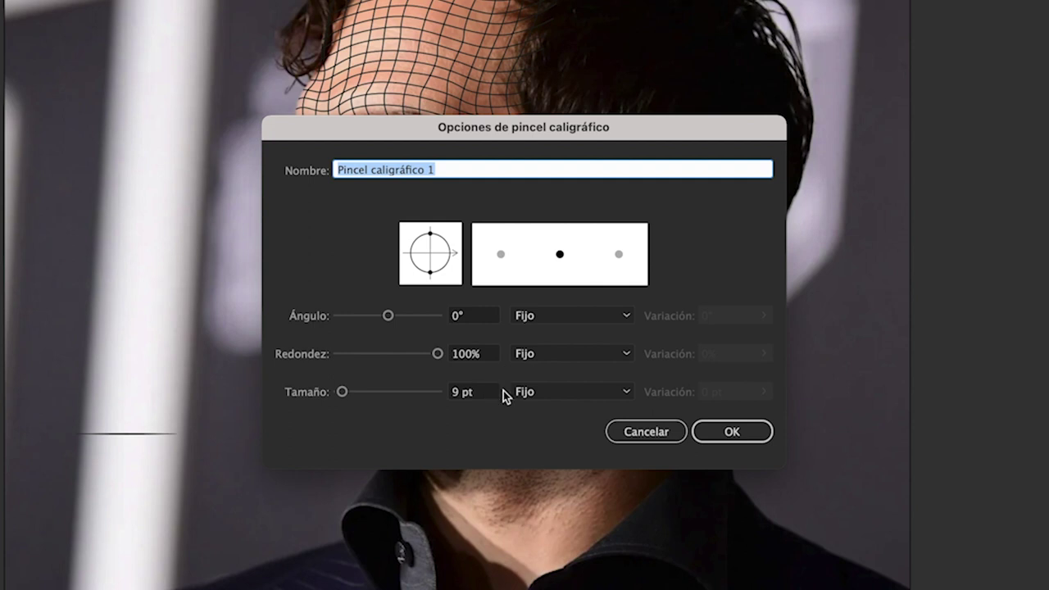
{"action": "left_click", "coordinate": [468, 392]}
{"action": "left_click_drag", "start_coordinate": [468, 393], "coordinate": [437, 393]}
{"action": "type", "text": "3"}
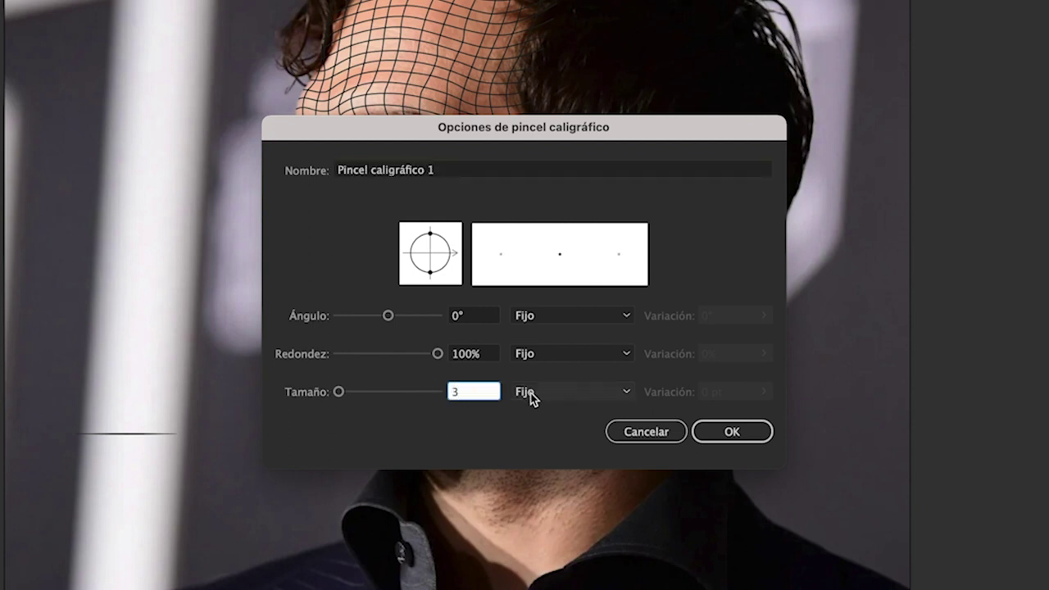
{"action": "left_click", "coordinate": [531, 393]}
{"action": "left_click", "coordinate": [562, 450]}
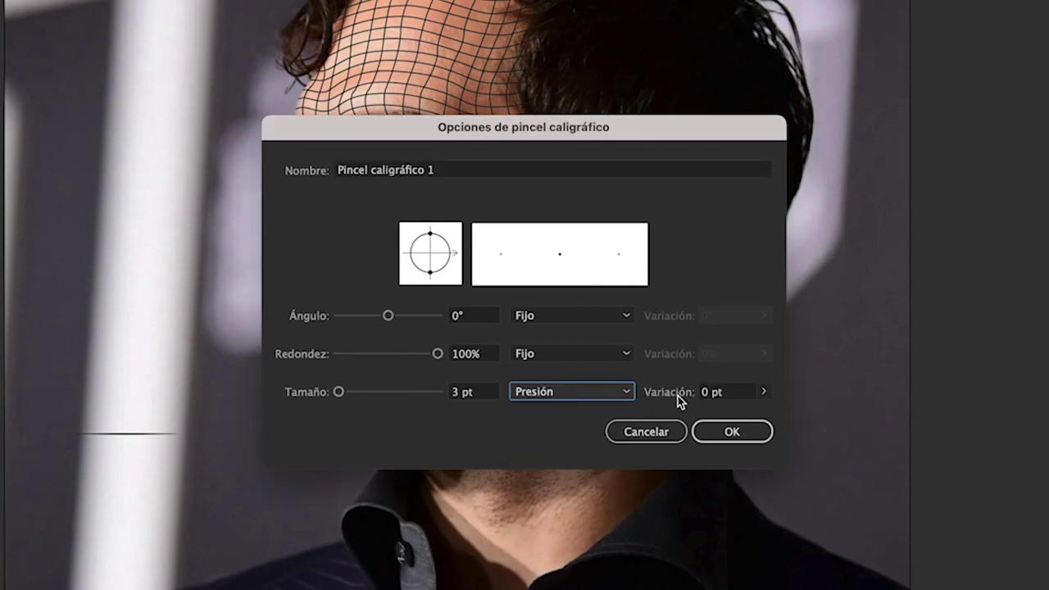
{"action": "key", "text": "Tab"}
{"action": "type", "text": "3"}
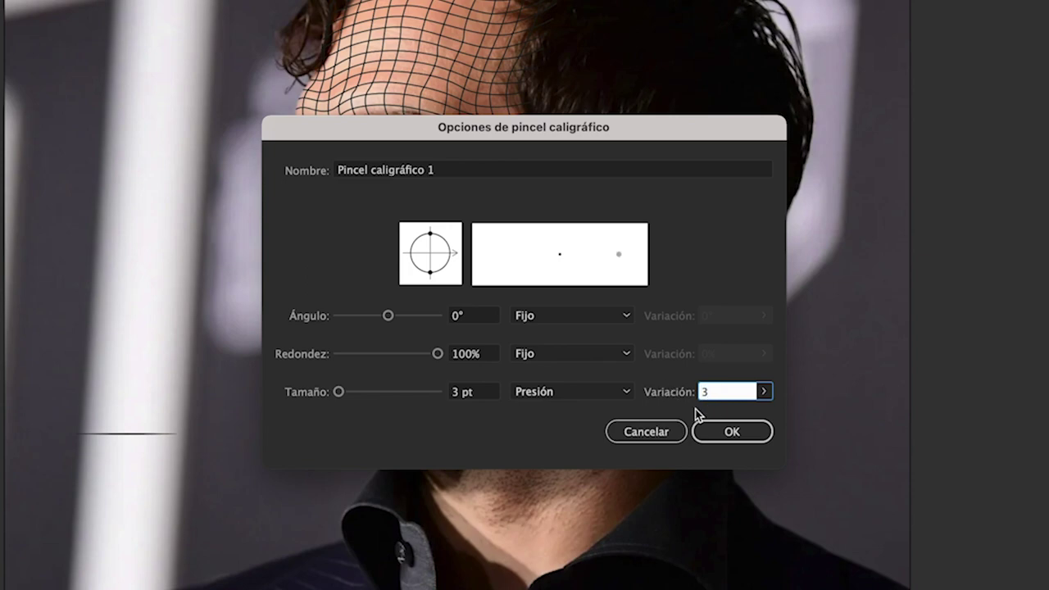
{"action": "left_click", "coordinate": [706, 428]}
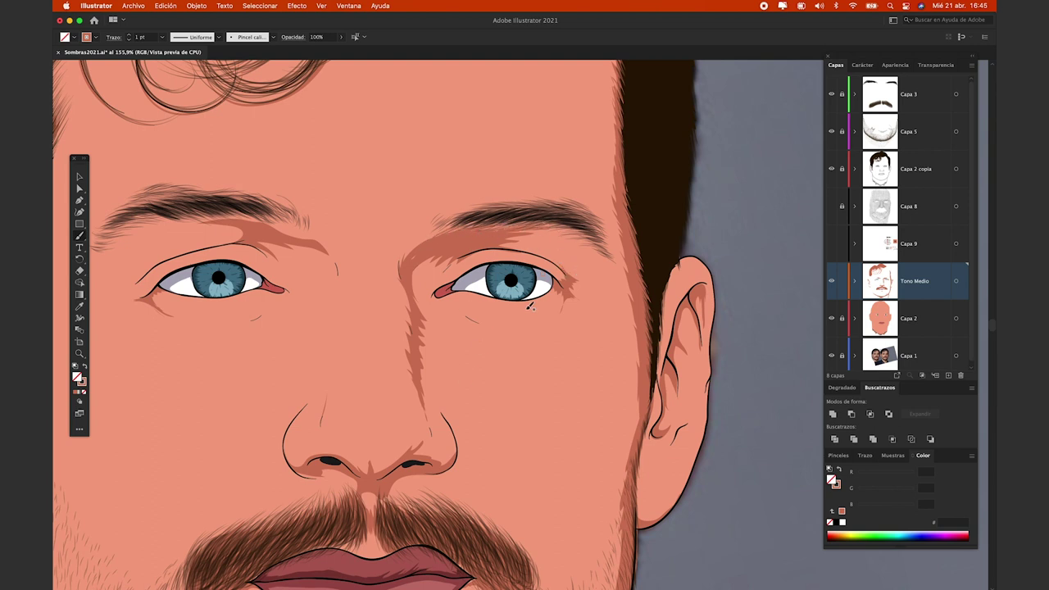
Paint a mid-tone stroke along the right upper eyelid, then zoom out and draw an arrow from the tone chart
{"action": "left_click_drag", "start_coordinate": [570, 275], "coordinate": [479, 249]}
{"action": "key", "text": "a"}
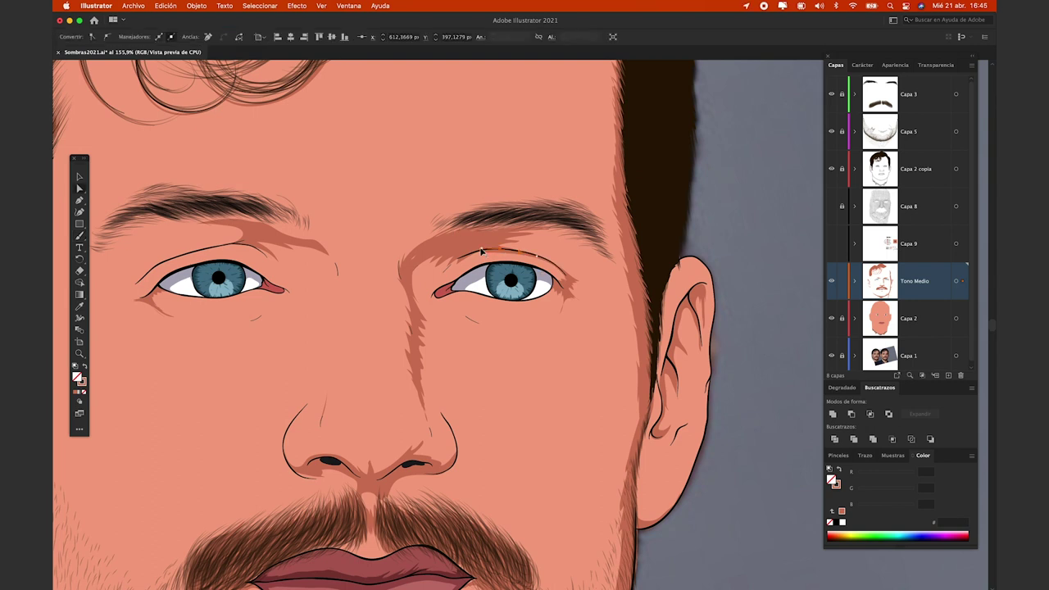
{"action": "key", "text": "b"}
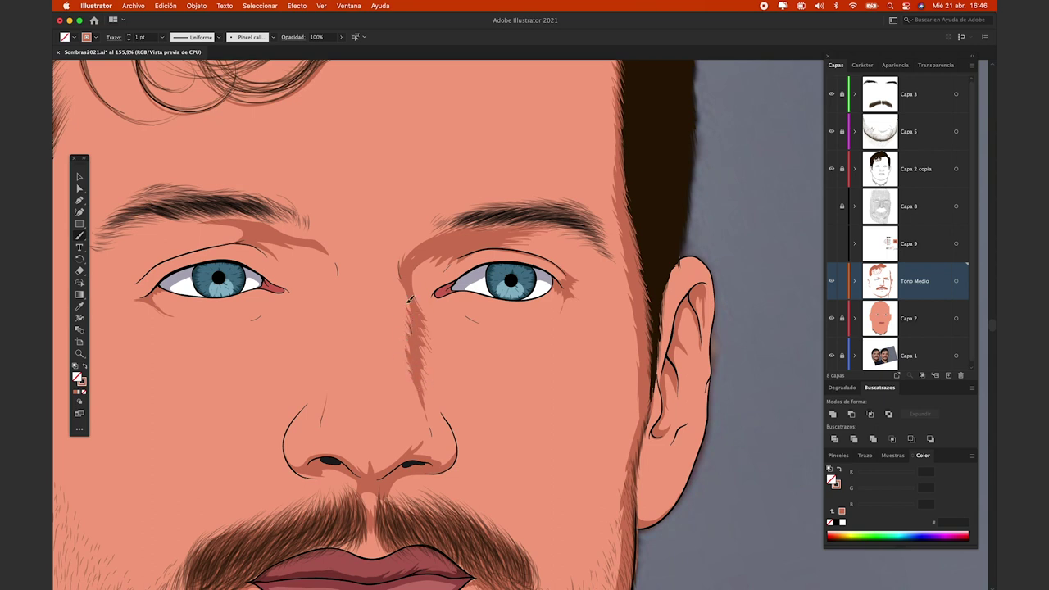
{"action": "key", "text": "super+minus"}
{"action": "key", "text": "super+minus"}
{"action": "key", "text": "super+minus"}
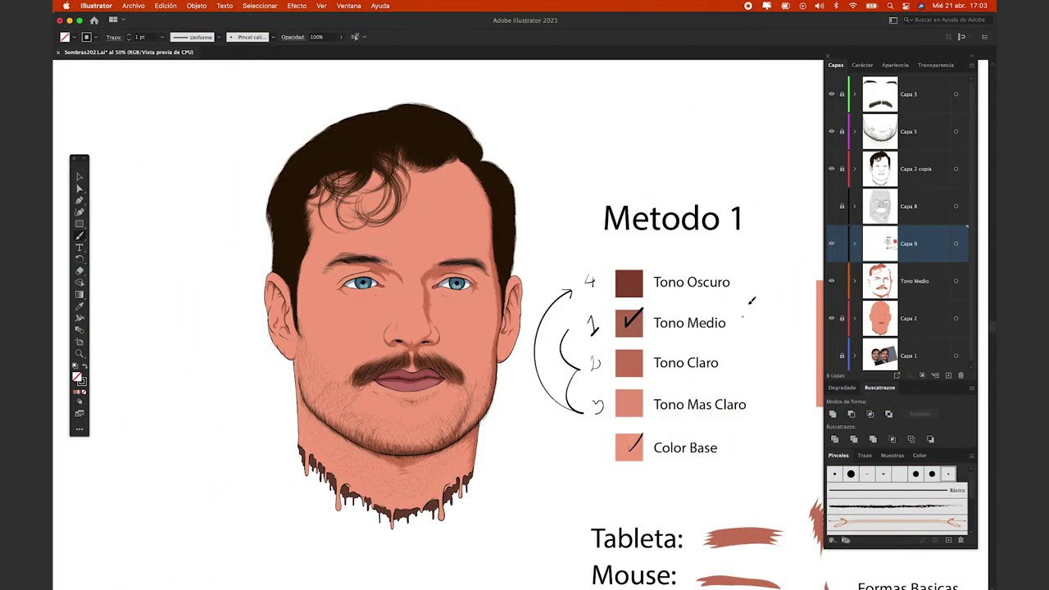
{"action": "mouse_move", "coordinate": [745, 311]}
{"action": "left_mouse_down"}
{"action": "mouse_move", "coordinate": [792, 268]}
{"action": "mouse_move", "coordinate": [805, 290]}
{"action": "left_mouse_up"}
Add a layer named Tono Claro and move it below Tono Medio
{"action": "left_click", "coordinate": [948, 375]}
{"action": "double_click", "coordinate": [913, 243]}
{"action": "type", "text": "Tono Claro"}
{"action": "key", "text": "Return"}
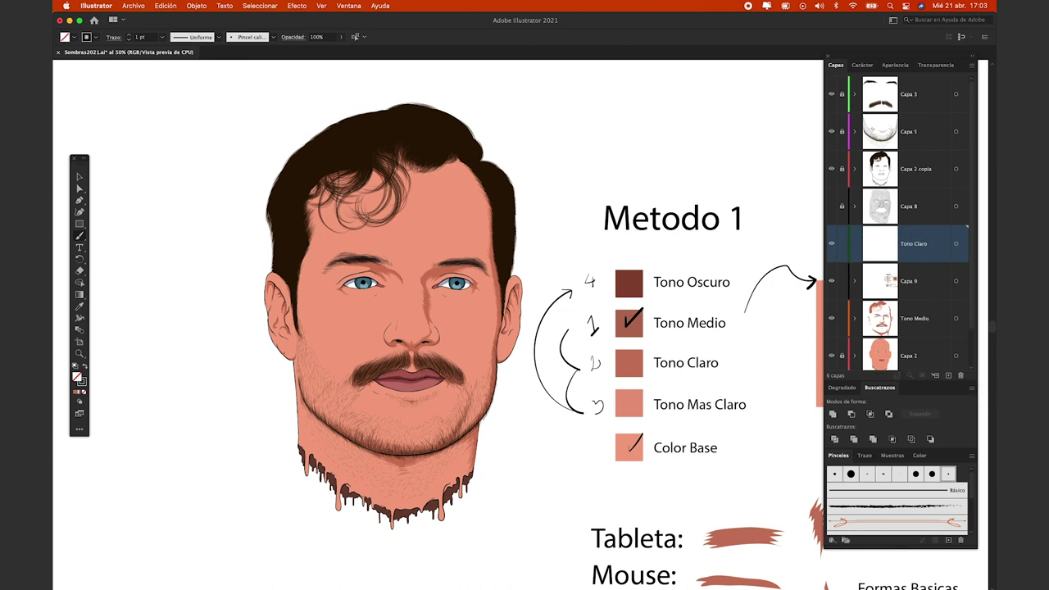
{"action": "left_click_drag", "start_coordinate": [910, 243], "coordinate": [910, 337]}
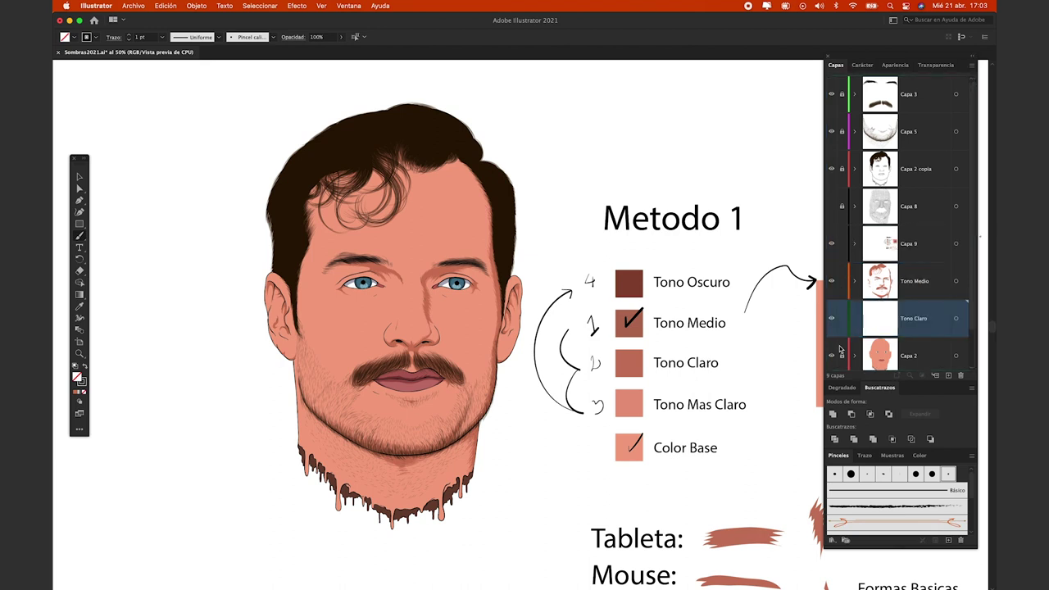
{"action": "scroll", "coordinate": [246, 332], "scroll_direction": "up", "scroll_amount": 3}
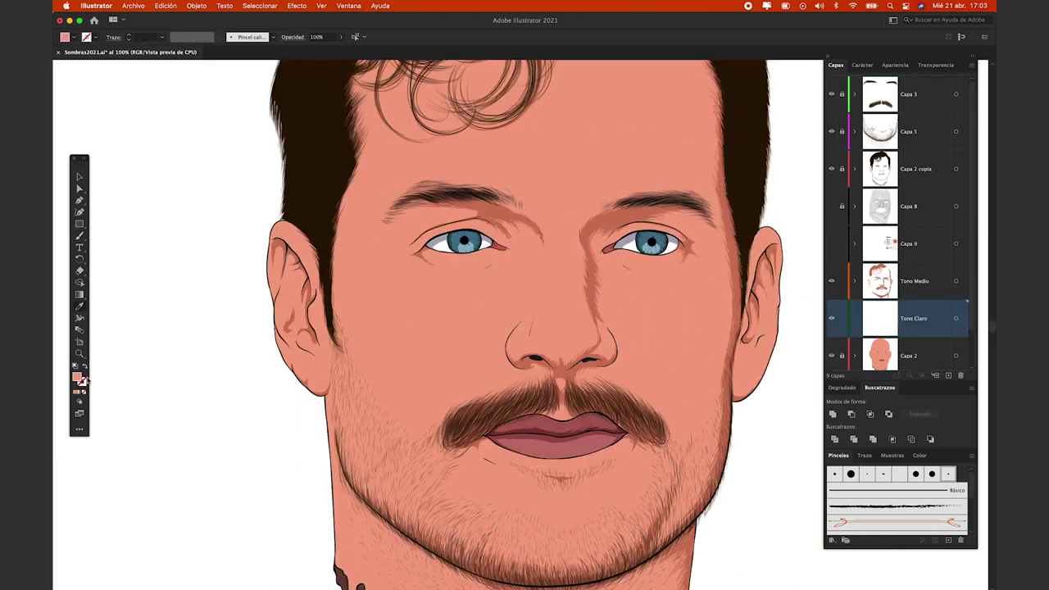
Set the fill colour to the darker salmon red d17e65, deleting a trial shape
{"action": "double_click", "coordinate": [77, 377]}
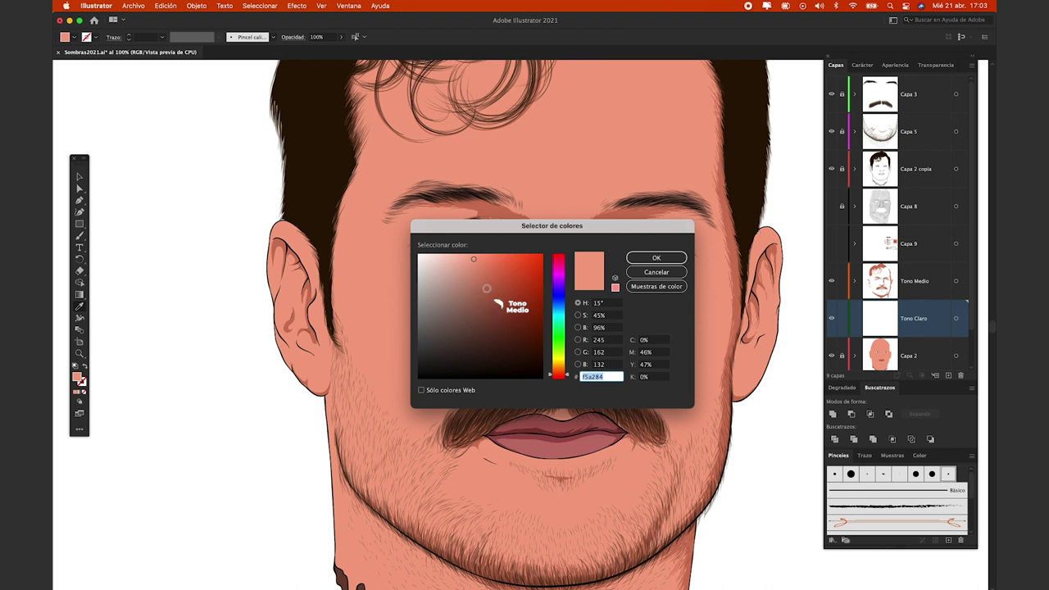
{"action": "left_click", "coordinate": [483, 277]}
{"action": "left_click", "coordinate": [657, 257]}
{"action": "left_click_drag", "start_coordinate": [538, 222], "coordinate": [538, 222]}
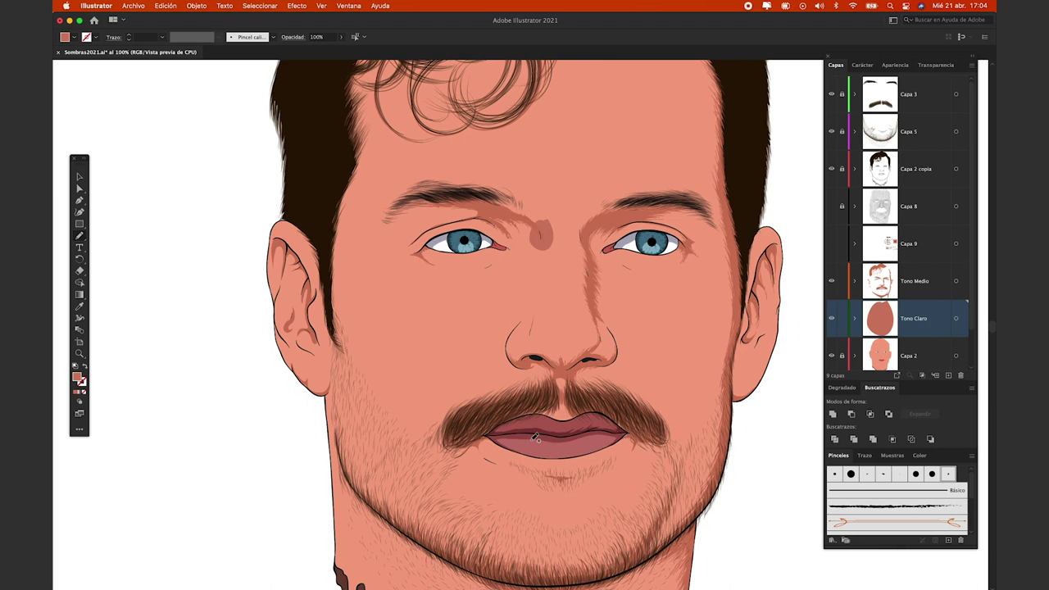
{"action": "key", "text": "Delete"}
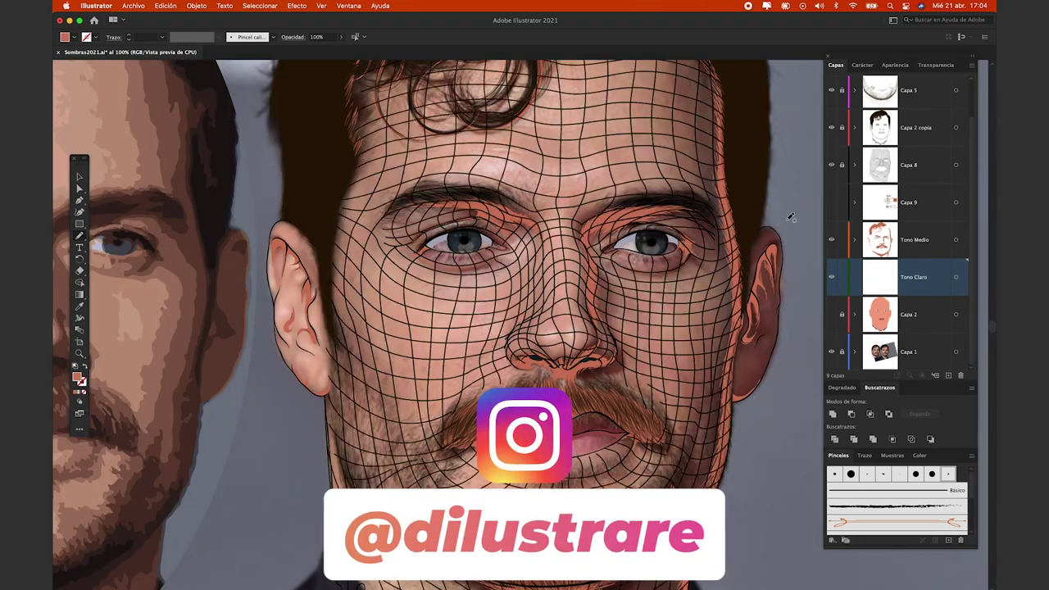
Paint Tono Claro shading at the inner eye corner, upper eyelid and brow, then hide the mesh and show the flat skin layer
{"action": "scroll", "coordinate": [669, 229], "scroll_direction": "up", "scroll_amount": 5}
{"action": "left_click_drag", "start_coordinate": [497, 280], "coordinate": [500, 301]}
{"action": "left_click_drag", "start_coordinate": [523, 239], "coordinate": [644, 216]}
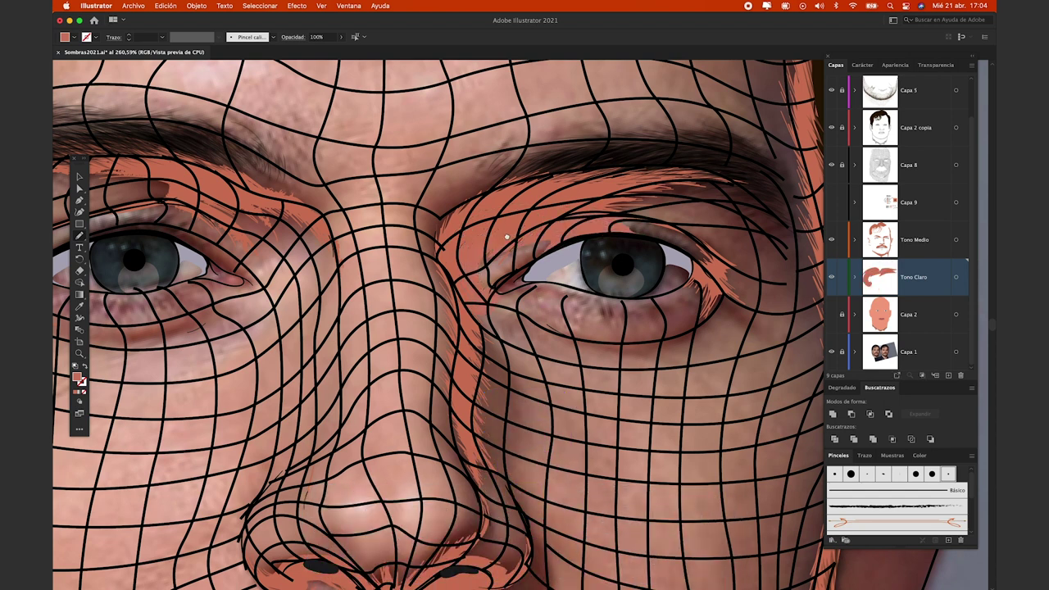
{"action": "scroll", "coordinate": [506, 238], "scroll_direction": "right", "scroll_amount": 3}
{"action": "scroll", "coordinate": [507, 238], "scroll_direction": "up", "scroll_amount": 1}
{"action": "left_click_drag", "start_coordinate": [579, 233], "coordinate": [489, 190]}
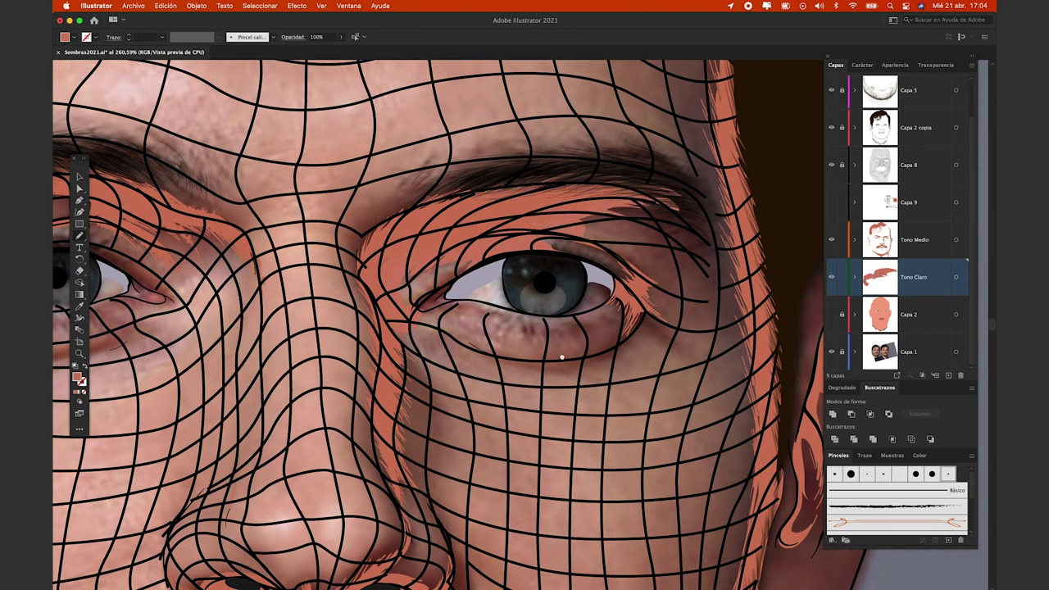
{"action": "left_click", "coordinate": [832, 165]}
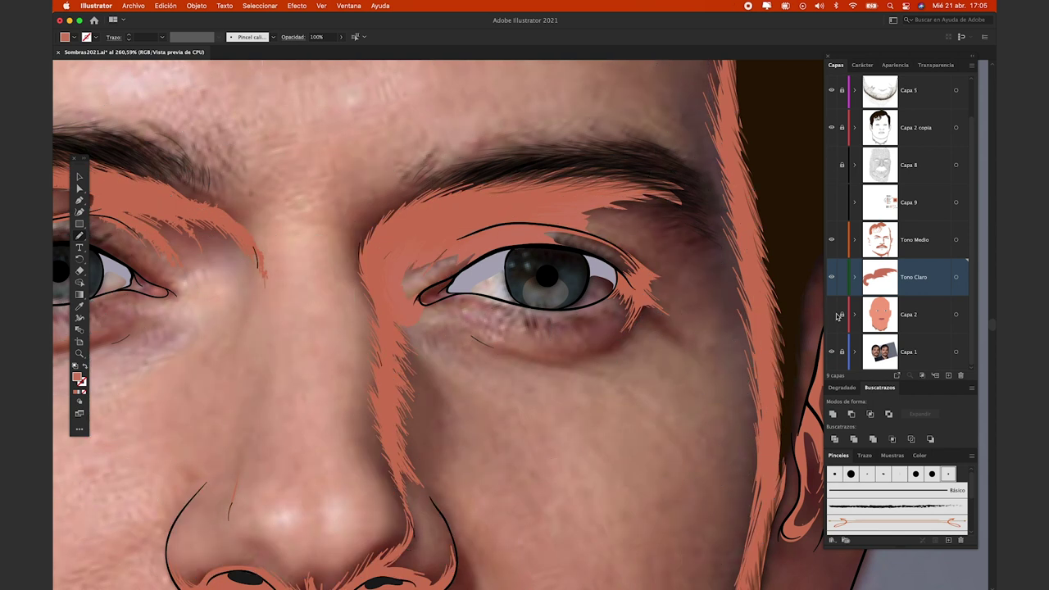
{"action": "left_click", "coordinate": [833, 315]}
Paint shading around the lower eyelid, down the right side of the nose and at the right eye's inner corner
{"action": "mouse_move", "coordinate": [390, 317]}
{"action": "left_mouse_down"}
{"action": "mouse_move", "coordinate": [423, 364]}
{"action": "mouse_move", "coordinate": [392, 328]}
{"action": "left_mouse_up"}
{"action": "scroll", "coordinate": [493, 271], "scroll_direction": "down", "scroll_amount": 1}
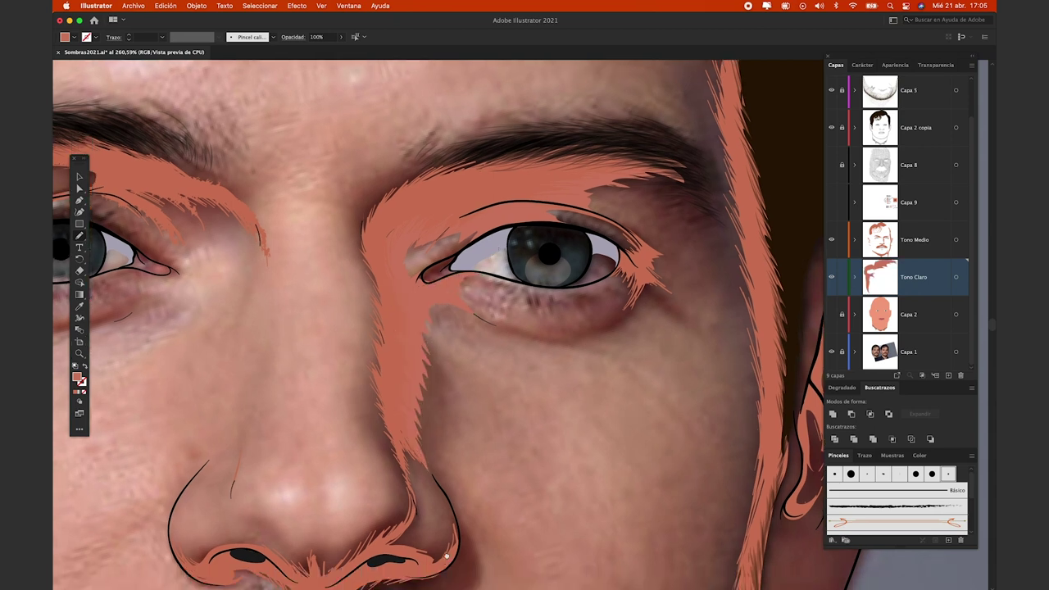
{"action": "scroll", "coordinate": [436, 562], "scroll_direction": "down", "scroll_amount": 5}
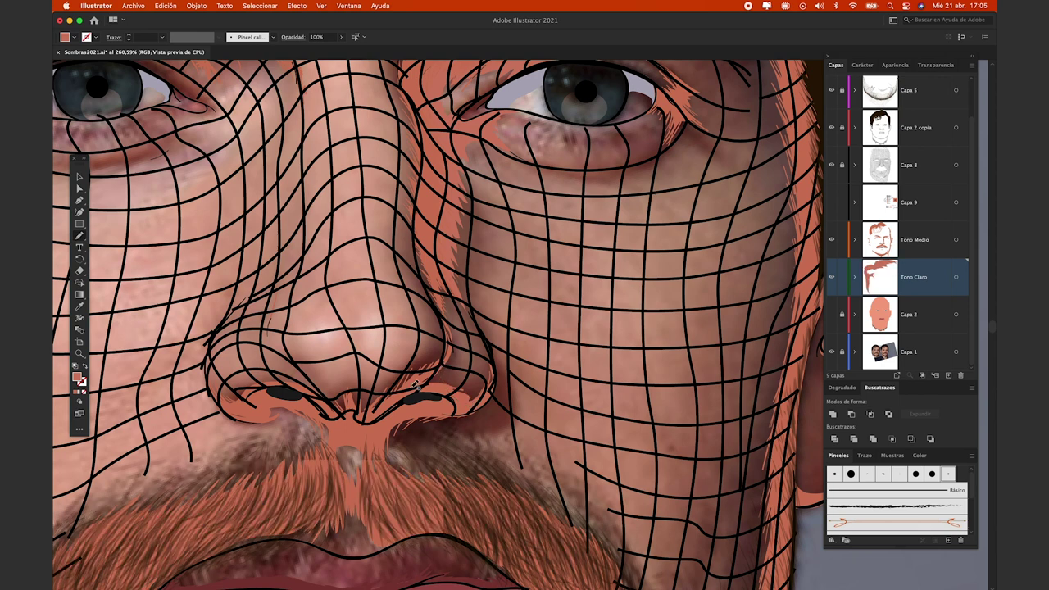
{"action": "mouse_move", "coordinate": [475, 387]}
{"action": "left_mouse_down"}
{"action": "mouse_move", "coordinate": [440, 269]}
{"action": "mouse_move", "coordinate": [425, 380]}
{"action": "mouse_move", "coordinate": [276, 390]}
{"action": "mouse_move", "coordinate": [213, 332]}
{"action": "left_mouse_up"}
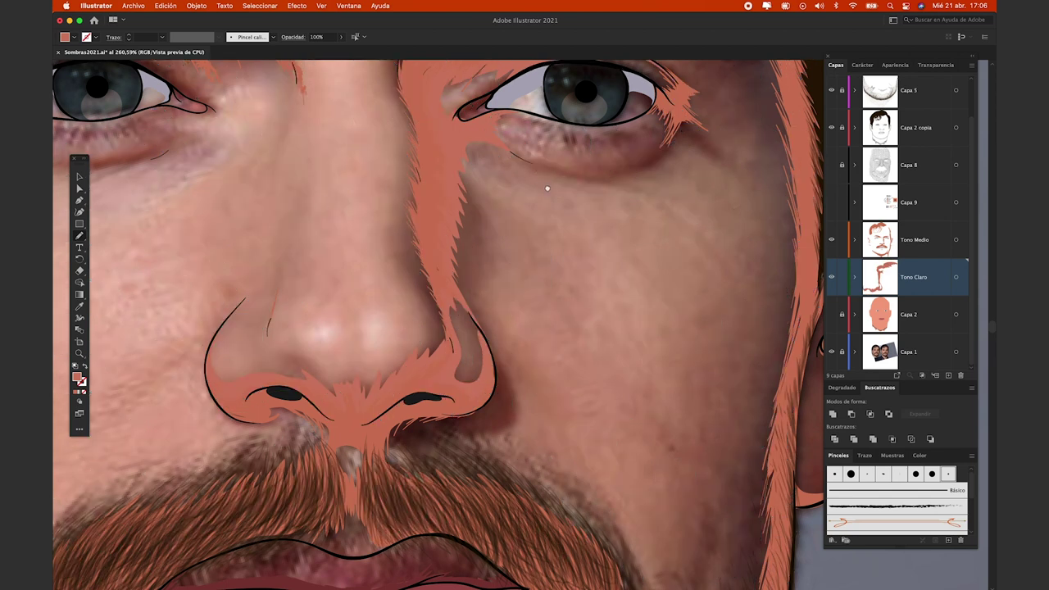
{"action": "scroll", "coordinate": [548, 189], "scroll_direction": "up", "scroll_amount": 5}
{"action": "scroll", "coordinate": [548, 189], "scroll_direction": "left", "scroll_amount": 4}
{"action": "left_click_drag", "start_coordinate": [567, 246], "coordinate": [606, 230]}
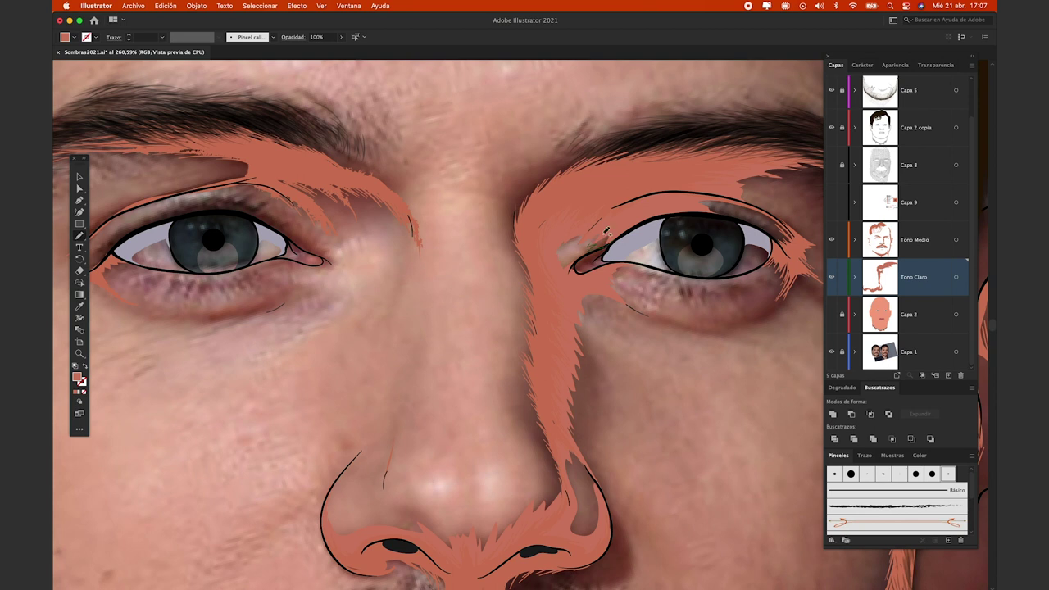
Paint shading over the left eyebrow, return to 100% zoom, and show the flat skin-tone layer again
{"action": "scroll", "coordinate": [294, 208], "scroll_direction": "left", "scroll_amount": 5}
{"action": "scroll", "coordinate": [293, 207], "scroll_direction": "up", "scroll_amount": 1}
{"action": "mouse_move", "coordinate": [382, 221]}
{"action": "left_mouse_down"}
{"action": "mouse_move", "coordinate": [443, 195]}
{"action": "mouse_move", "coordinate": [508, 194]}
{"action": "mouse_move", "coordinate": [594, 218]}
{"action": "mouse_move", "coordinate": [613, 268]}
{"action": "mouse_move", "coordinate": [613, 328]}
{"action": "mouse_move", "coordinate": [597, 326]}
{"action": "mouse_move", "coordinate": [551, 246]}
{"action": "mouse_move", "coordinate": [517, 266]}
{"action": "mouse_move", "coordinate": [482, 249]}
{"action": "left_mouse_up"}
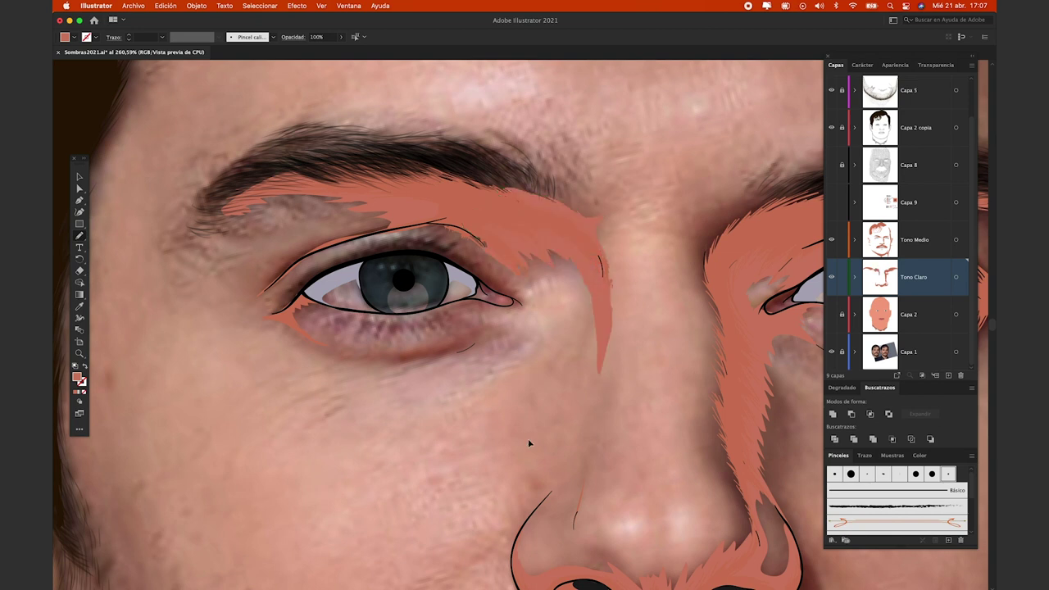
{"action": "key", "text": "super+1"}
{"action": "key", "text": "super+minus"}
{"action": "key", "text": "super+plus"}
{"action": "left_click", "coordinate": [832, 314]}
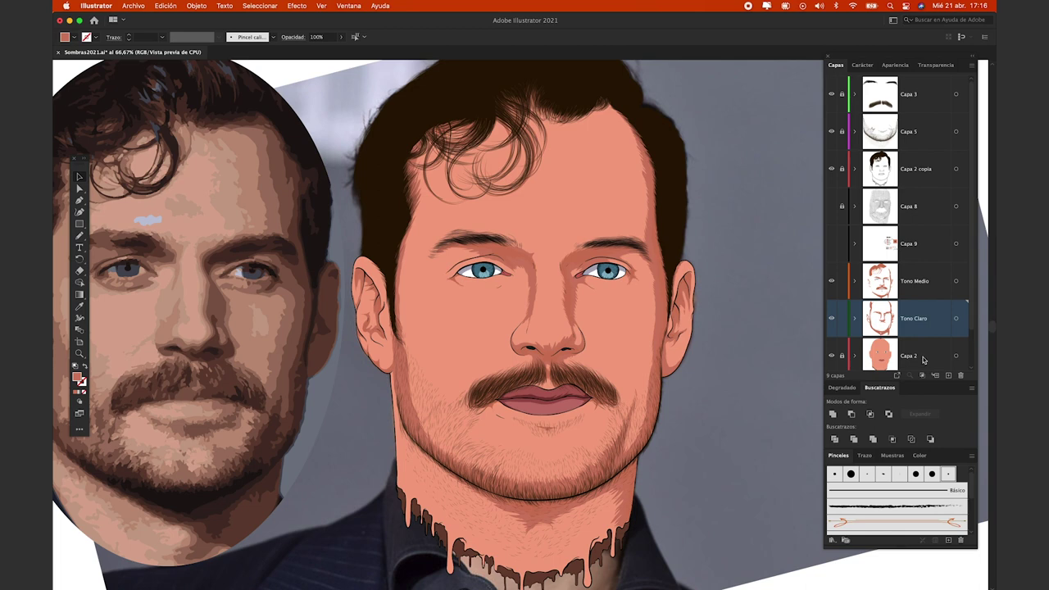
Select the Tono Claro artwork in advanced Recolor Artwork and try saturation 54/53 and brightness 85
{"action": "left_click", "coordinate": [956, 318]}
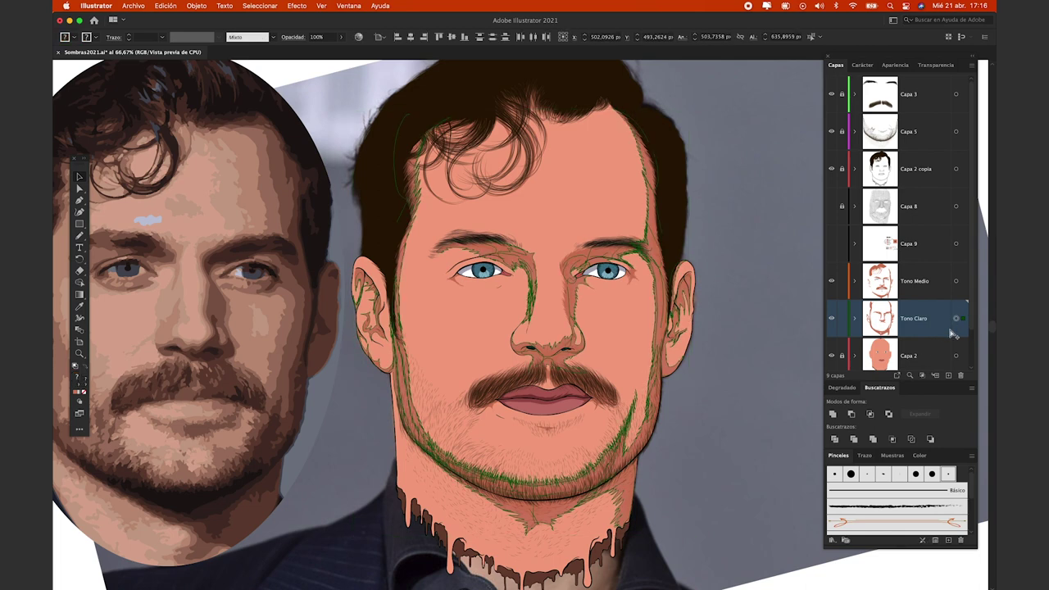
{"action": "left_click", "coordinate": [550, 461]}
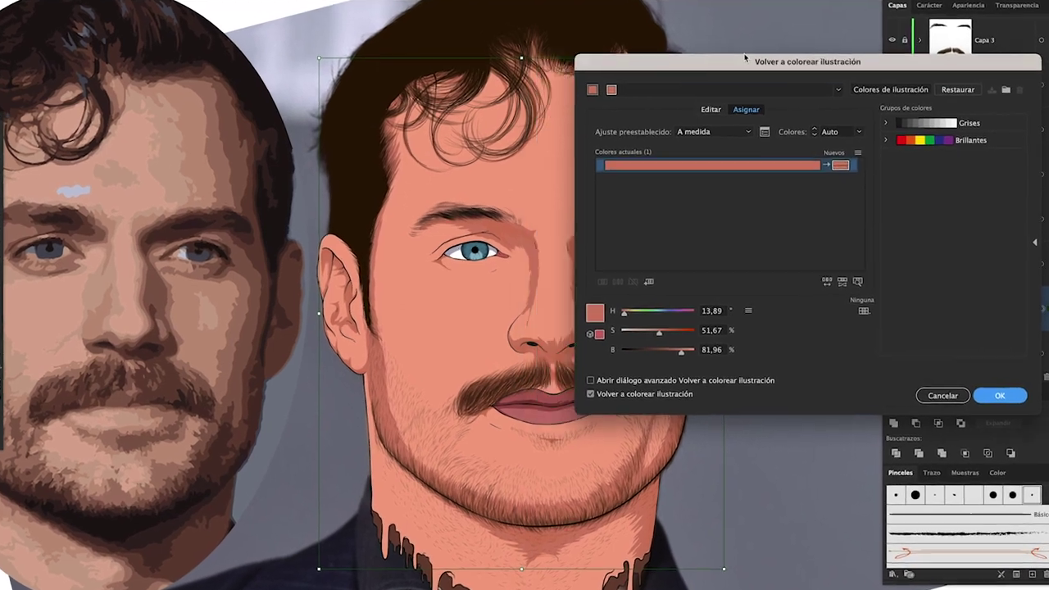
{"action": "double_click", "coordinate": [857, 324]}
{"action": "type", "text": "54"}
{"action": "key", "text": "Tab"}
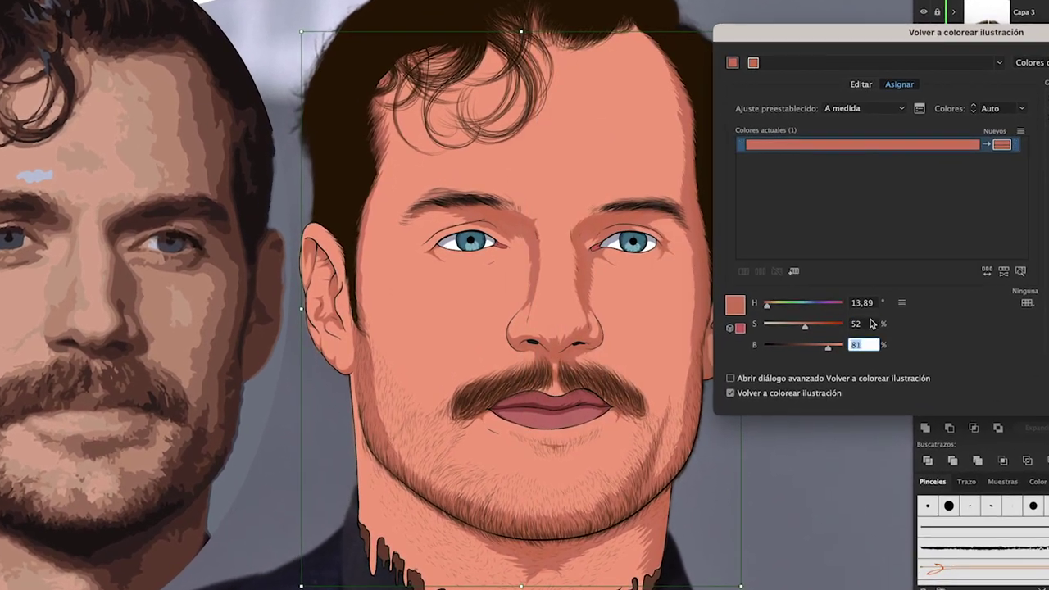
{"action": "key", "text": "Tab"}
{"action": "key", "text": "Tab"}
{"action": "key", "text": "Tab"}
{"action": "key", "text": "shift+Tab"}
{"action": "type", "text": "53"}
{"action": "key", "text": "Tab"}
{"action": "type", "text": "85"}
Enter hue 15, brightness 88 and saturation 51, and apply the lighter skin tone
{"action": "key", "text": "Tab"}
{"action": "type", "text": "15"}
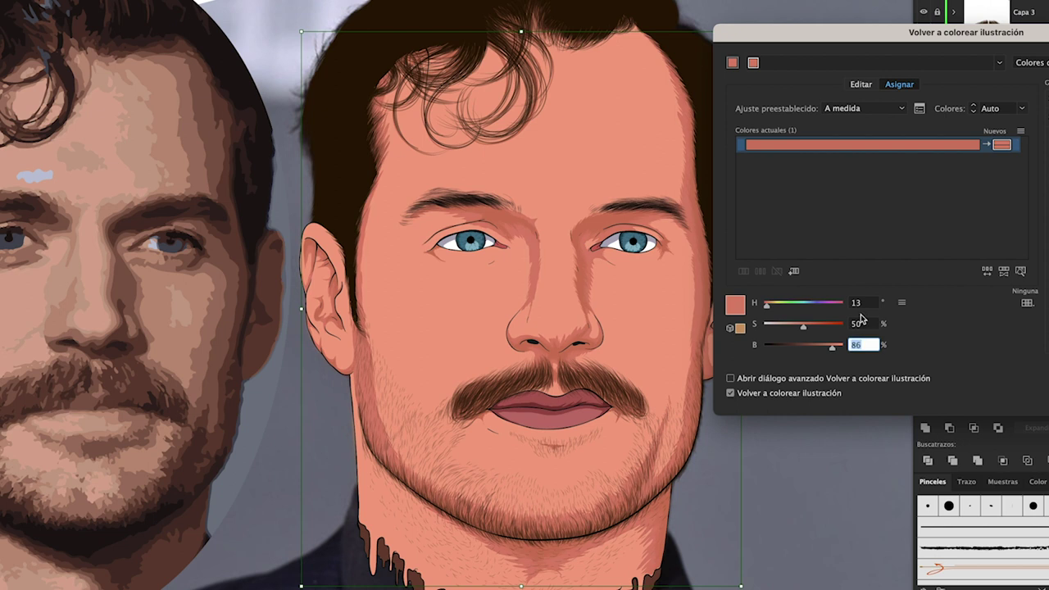
{"action": "key", "text": "Tab"}
{"action": "key", "text": "Tab"}
{"action": "type", "text": "88"}
{"action": "double_click", "coordinate": [857, 324]}
{"action": "type", "text": "51"}
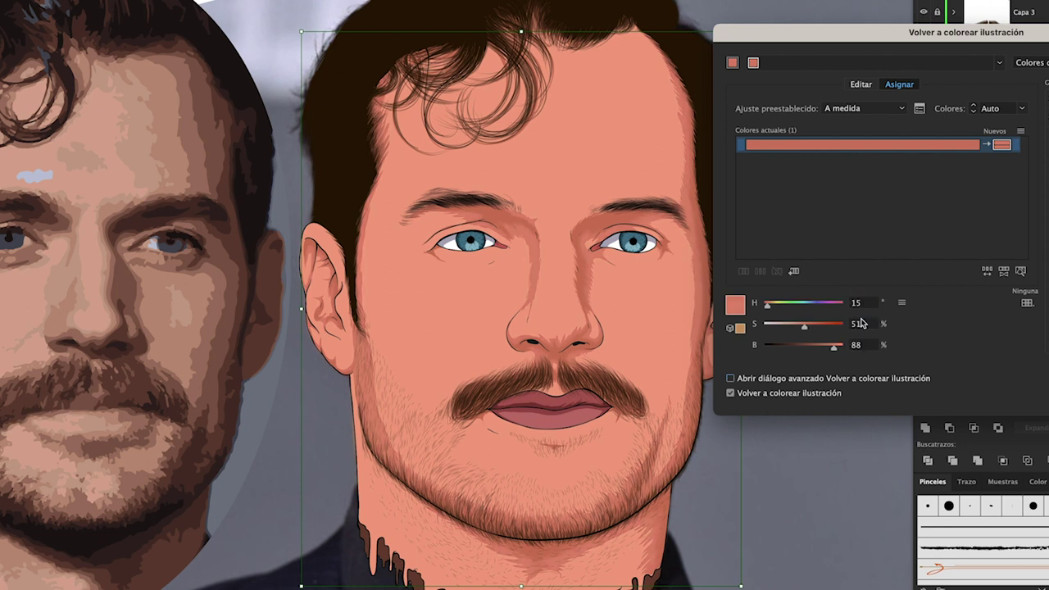
{"action": "left_click", "coordinate": [779, 393]}
{"action": "key", "text": "Return"}
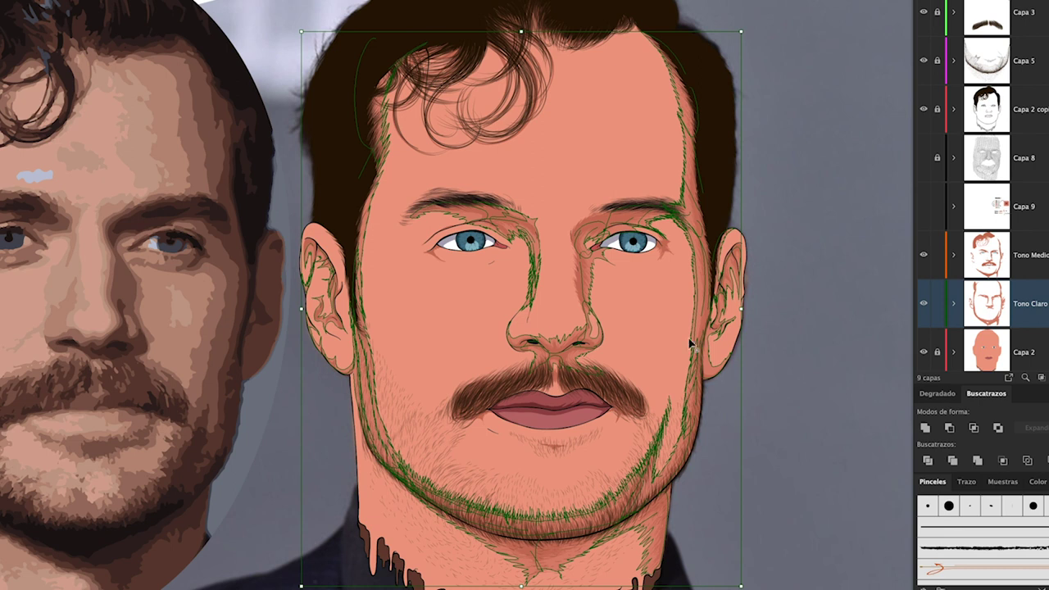
Select the Tono Medio artwork and raise the orange colour's saturation and brightness in Advanced Recolor
{"action": "left_click", "coordinate": [1025, 254]}
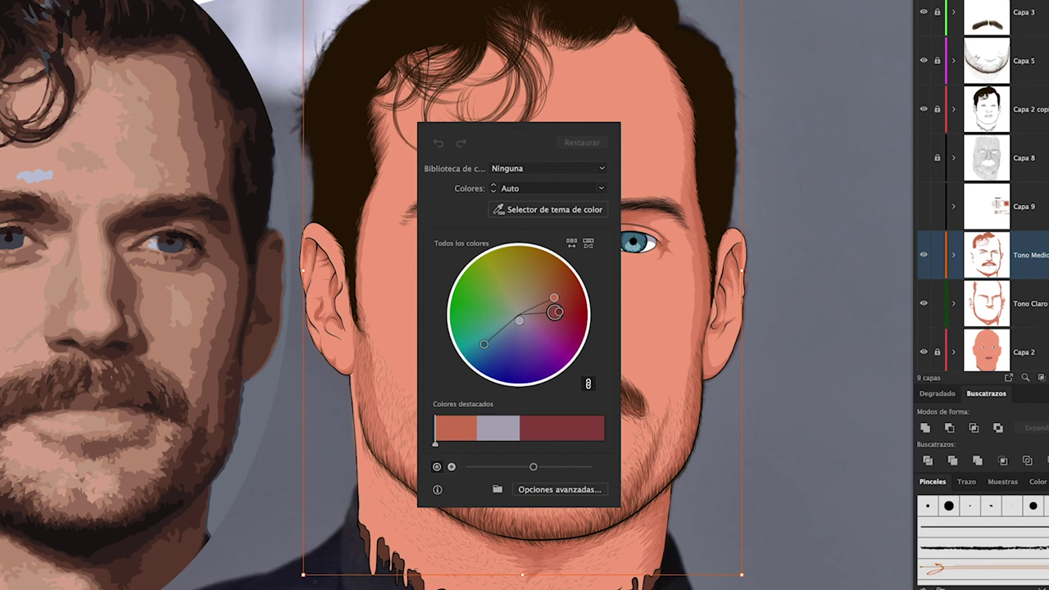
{"action": "left_click", "coordinate": [541, 490]}
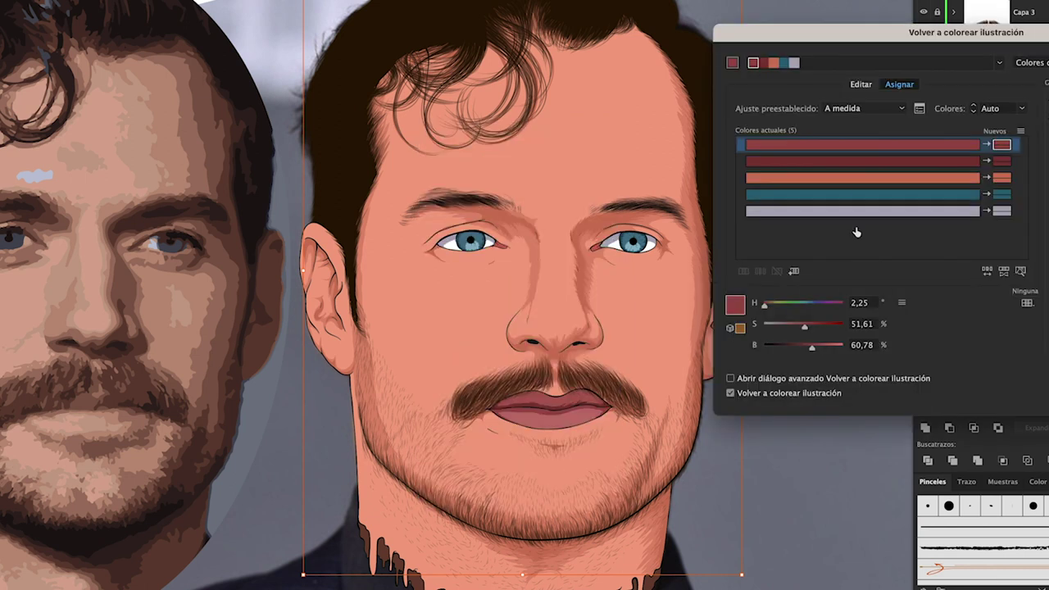
{"action": "left_click", "coordinate": [857, 178]}
{"action": "key", "text": "Tab"}
{"action": "key", "text": "Up"}
{"action": "key", "text": "Up"}
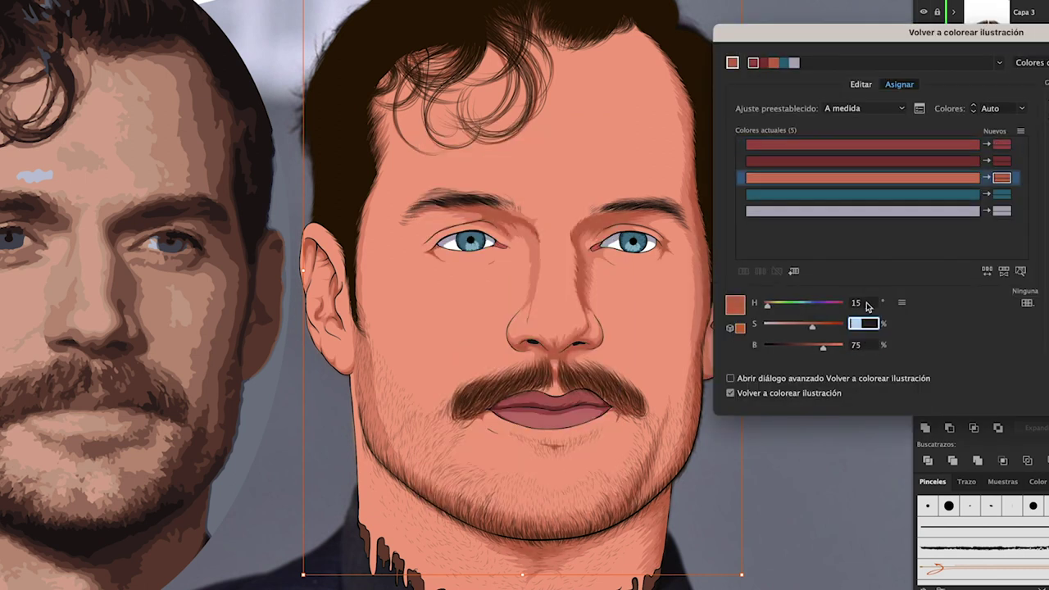
{"action": "left_click", "coordinate": [870, 325]}
{"action": "key", "text": "Up"}
{"action": "key", "text": "Up"}
{"action": "key", "text": "Tab"}
{"action": "key", "text": "Tab"}
{"action": "key", "text": "Up"}
Nudge the orange tone's hue, saturation and brightness back down and apply the recolour
{"action": "key", "text": "Tab"}
{"action": "key", "text": "Tab"}
{"action": "key", "text": "Up"}
{"action": "key", "text": "Up"}
{"action": "key", "text": "Up"}
{"action": "key", "text": "Return"}
{"action": "left_click", "coordinate": [866, 325]}
{"action": "key", "text": "Down"}
{"action": "key", "text": "Down"}
{"action": "key", "text": "Down"}
{"action": "key", "text": "Tab"}
{"action": "key", "text": "Down"}
{"action": "key", "text": "Down"}
{"action": "key", "text": "Down"}
{"action": "key", "text": "Tab"}
{"action": "key", "text": "Down"}
{"action": "key", "text": "shift+Tab"}
{"action": "key", "text": "Tab"}
{"action": "key", "text": "Return"}
{"action": "key", "text": "Tab"}
{"action": "key", "text": "Tab"}
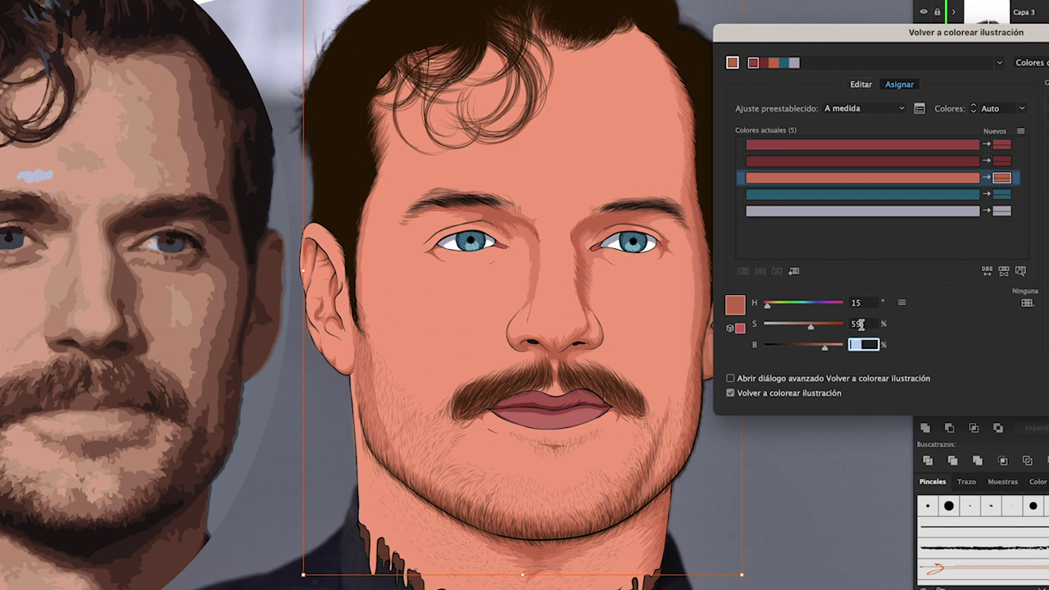
{"action": "key", "text": "Return"}
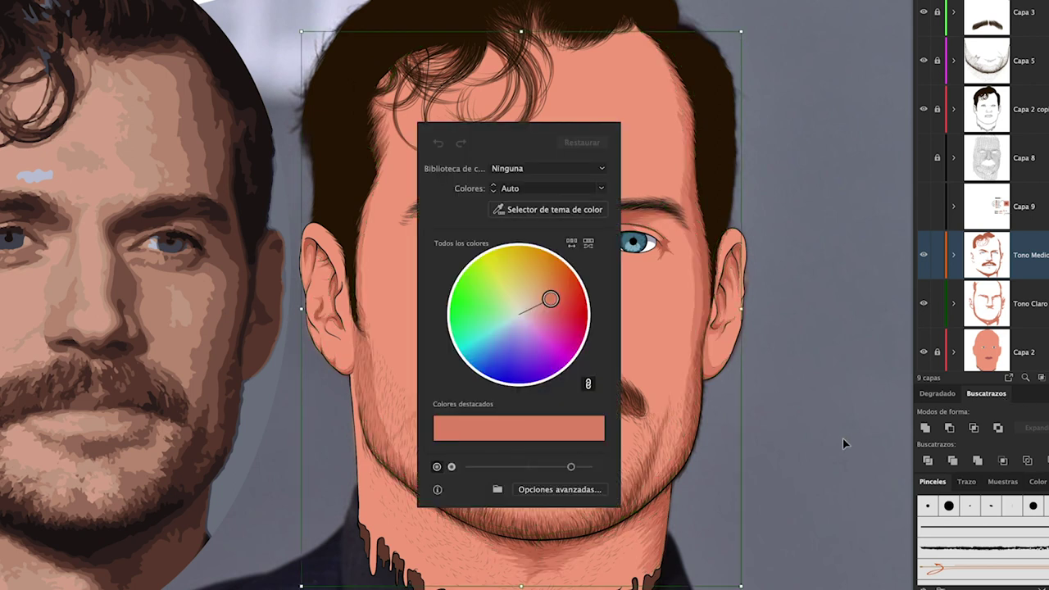
Recolour the lighter skin tone to saturation 52 and brightness 88
{"action": "left_click", "coordinate": [585, 489]}
{"action": "left_click", "coordinate": [869, 326]}
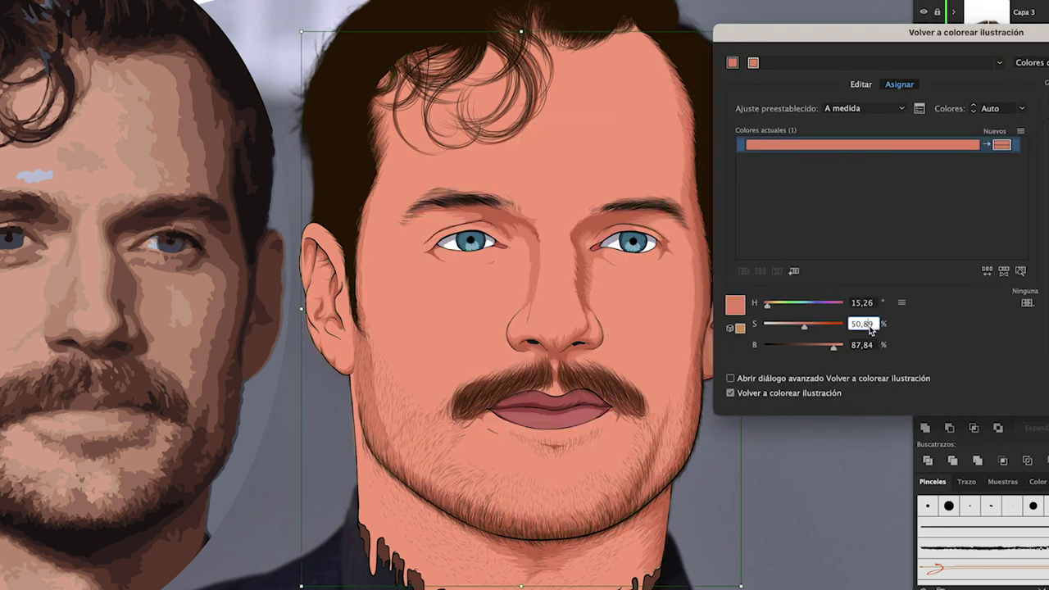
{"action": "type", "text": "52"}
{"action": "key", "text": "Tab"}
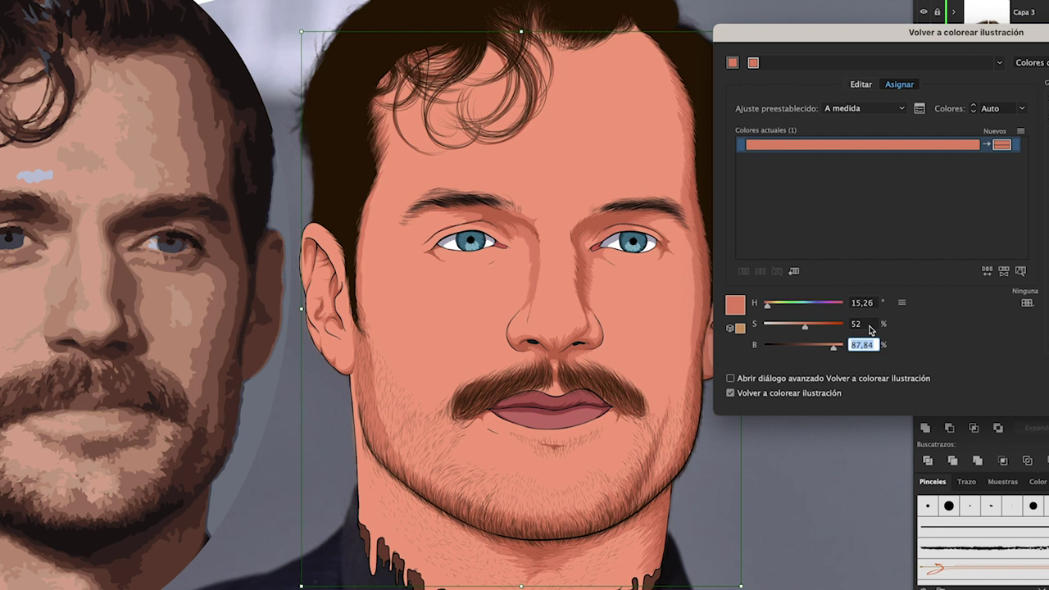
{"action": "type", "text": "88"}
{"action": "key", "text": "Return"}
{"action": "left_click", "coordinate": [870, 329]}
{"action": "key", "text": "Tab"}
{"action": "left_click", "coordinate": [871, 328]}
{"action": "type", "text": "52"}
{"action": "key", "text": "Tab"}
{"action": "key", "text": "Return"}
Reselect the Tono Medio artwork and set its recolour hue to 14 and saturation to 60
{"action": "left_click", "coordinate": [787, 395]}
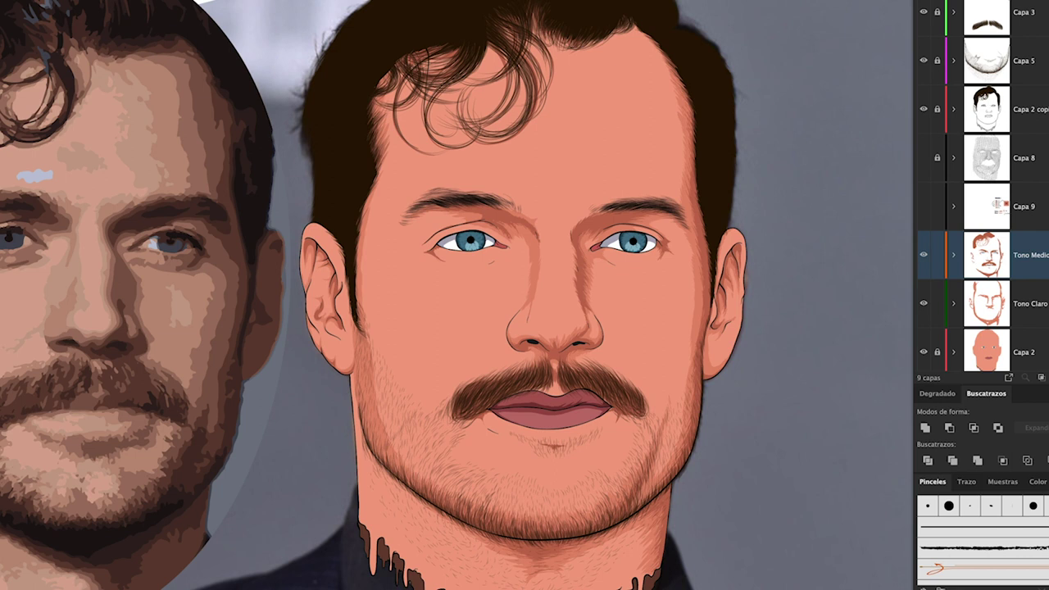
{"action": "left_click", "coordinate": [974, 335]}
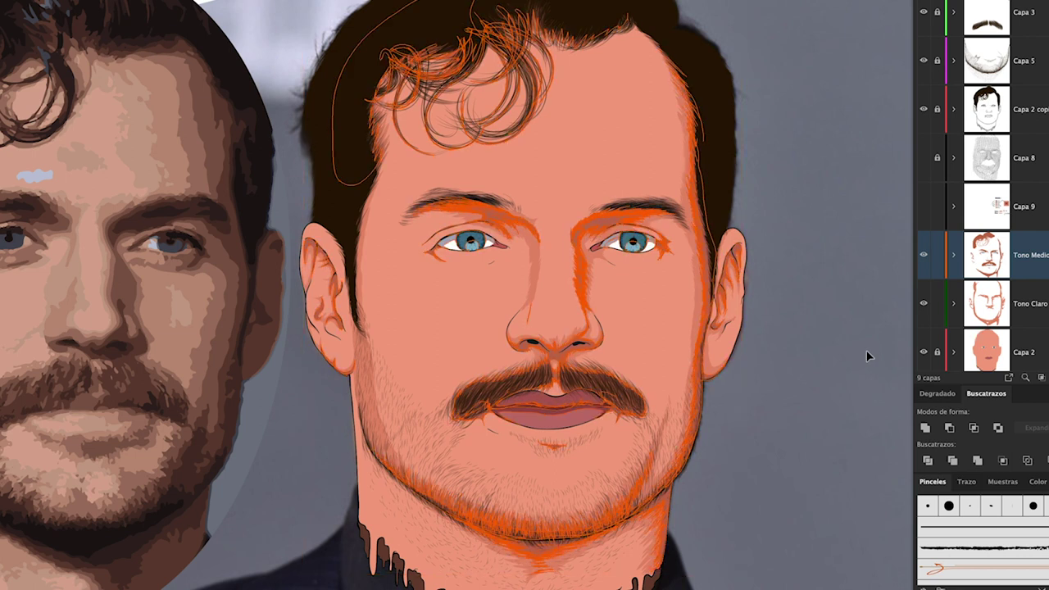
{"action": "key", "text": "ctrl+shift+r"}
{"action": "left_click", "coordinate": [559, 491]}
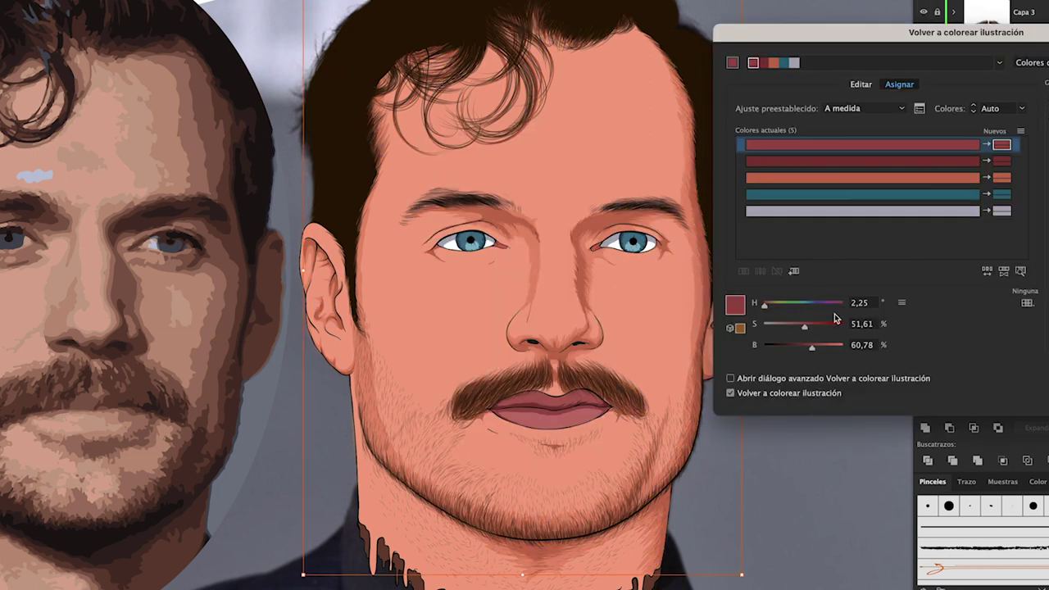
{"action": "double_click", "coordinate": [862, 303]}
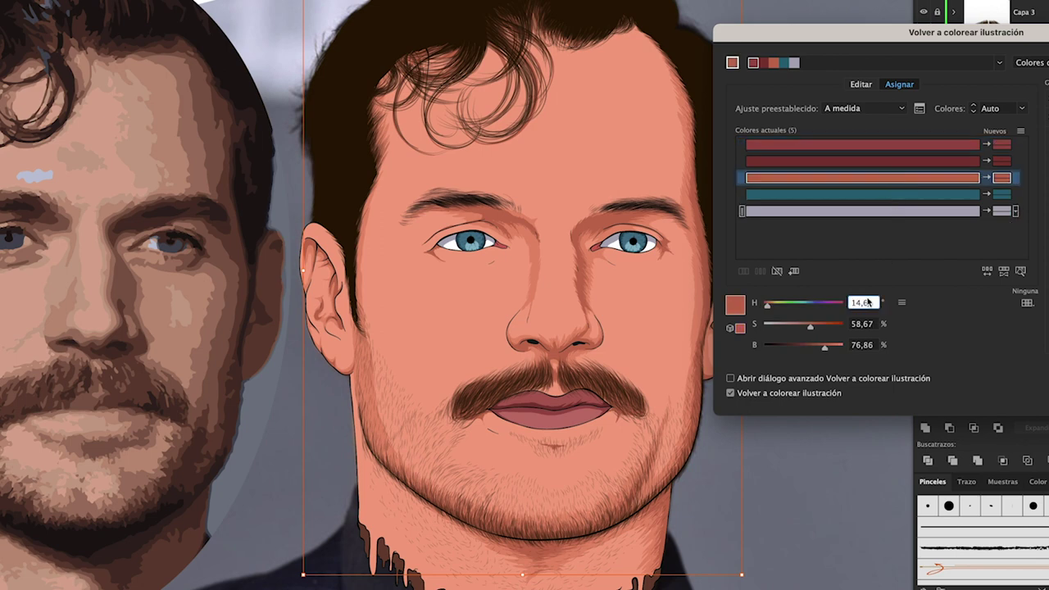
{"action": "type", "text": "14"}
{"action": "key", "text": "Tab"}
{"action": "type", "text": "60"}
{"action": "key", "text": "Tab"}
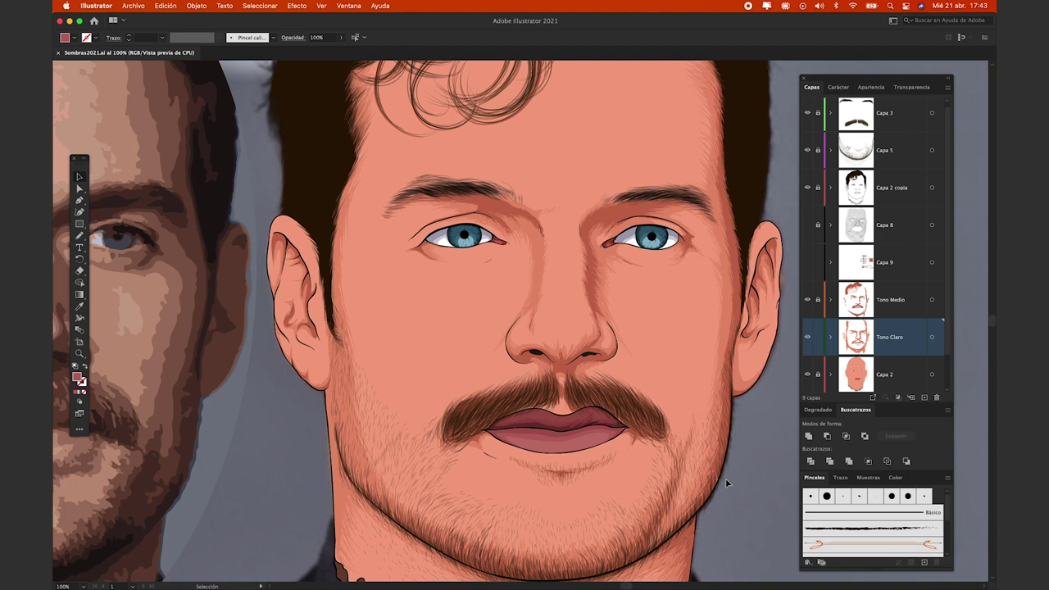
Delete the chart arrow and tick the Tono Claro swatch on the tone chart with the brush
{"action": "scroll", "coordinate": [725, 477], "scroll_direction": "down", "scroll_amount": 3}
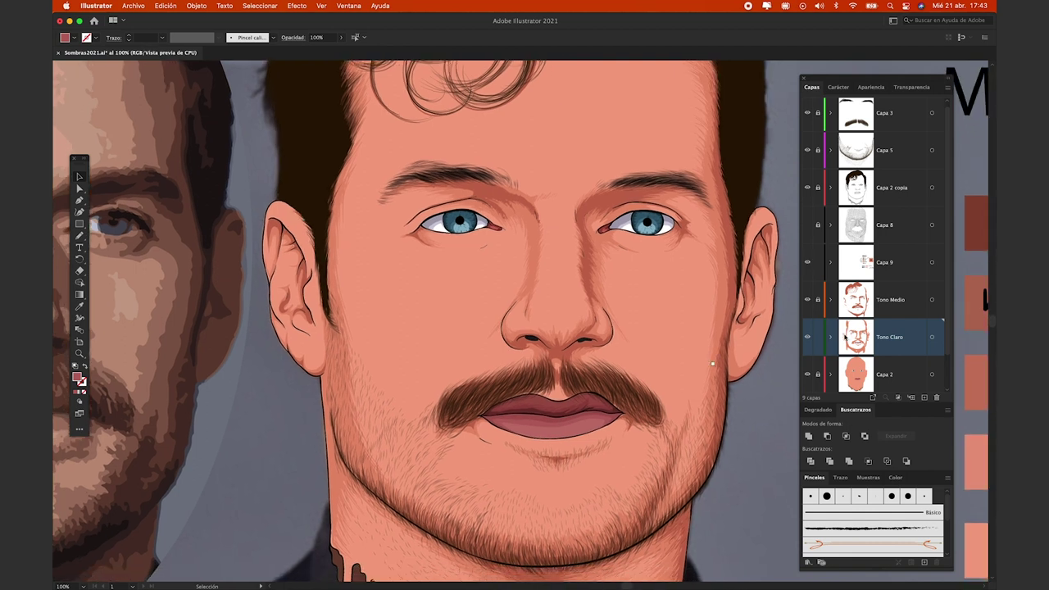
{"action": "scroll", "coordinate": [811, 368], "scroll_direction": "down", "scroll_amount": 1}
{"action": "scroll", "coordinate": [667, 364], "scroll_direction": "down", "scroll_amount": 5}
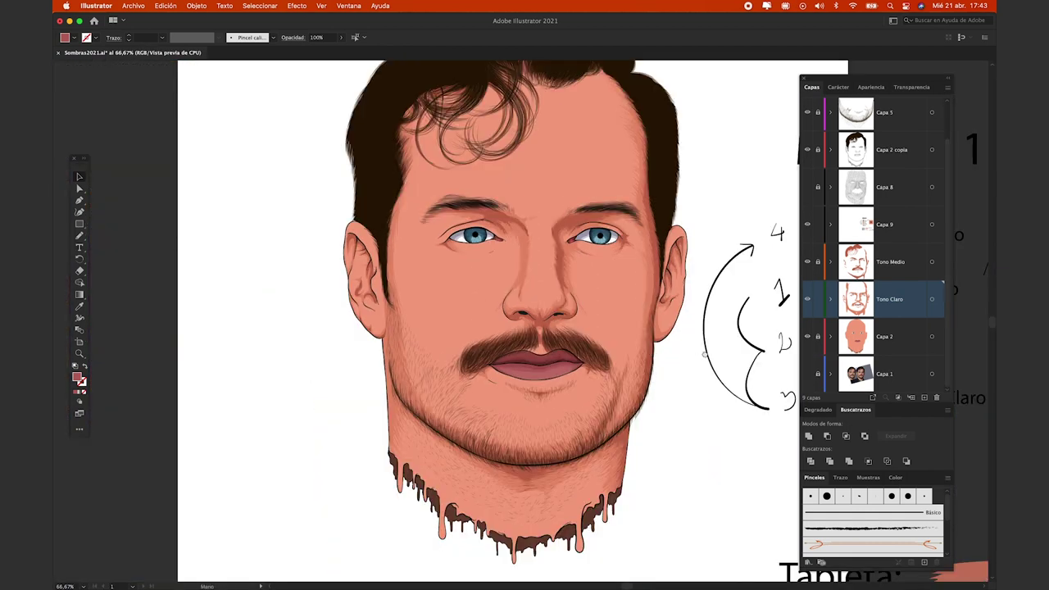
{"action": "left_click", "coordinate": [708, 218]}
{"action": "key", "text": "Delete"}
{"action": "key", "text": "b"}
{"action": "left_click_drag", "start_coordinate": [490, 326], "coordinate": [508, 317]}
{"action": "mouse_move", "coordinate": [611, 329]}
{"action": "left_mouse_down"}
{"action": "mouse_move", "coordinate": [737, 307]}
{"action": "mouse_move", "coordinate": [783, 316]}
{"action": "left_mouse_up"}
{"action": "key", "text": "v"}
{"action": "key", "text": "Delete"}
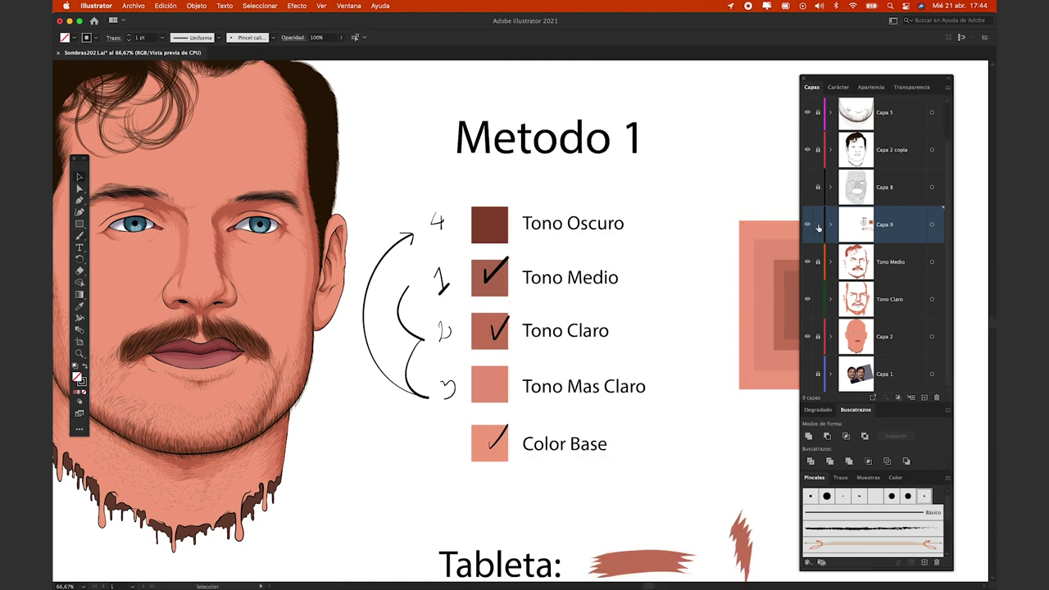
Add a layer named 'Tono Mas Claro' above Capa 2 and hide the Capa 9 chart
{"action": "left_click", "coordinate": [881, 335]}
{"action": "left_click", "coordinate": [924, 398]}
{"action": "double_click", "coordinate": [887, 336]}
{"action": "type", "text": "Tono M"}
{"action": "type", "text": "as Claro"}
{"action": "key", "text": "Return"}
{"action": "left_click", "coordinate": [808, 224]}
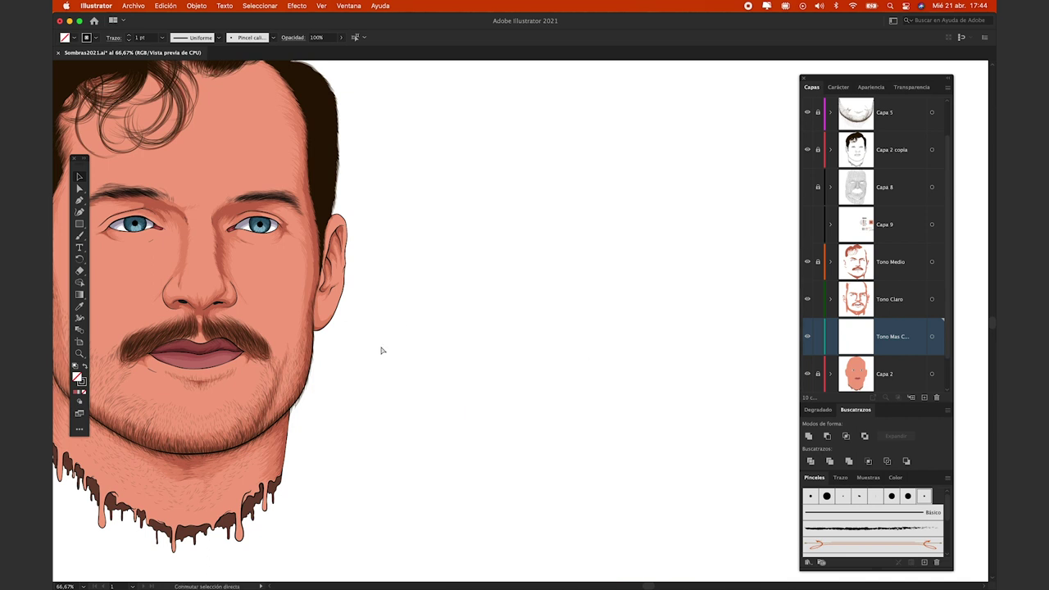
Bring the reference photo into view and sample its base skin colour
{"action": "scroll", "coordinate": [869, 246], "scroll_direction": "down", "scroll_amount": 1}
{"action": "mouse_move", "coordinate": [205, 329]}
{"action": "left_mouse_down"}
{"action": "mouse_move", "coordinate": [662, 366]}
{"action": "mouse_move", "coordinate": [636, 377]}
{"action": "left_mouse_up"}
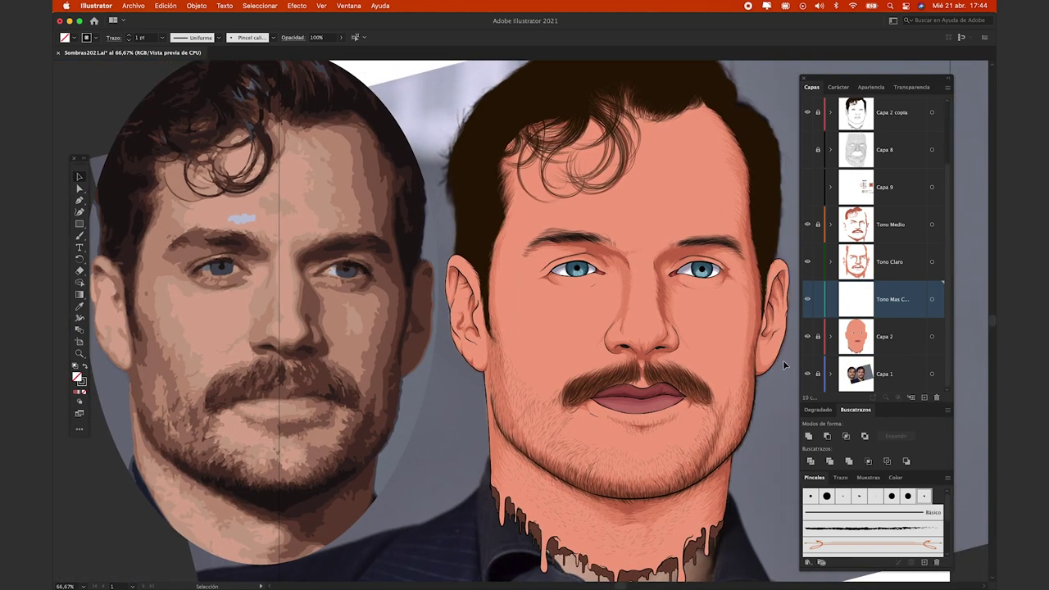
{"action": "key", "text": "i"}
{"action": "left_click", "coordinate": [585, 300]}
Draw light highlight patches on the chin, cheeks, forehead, nose sides, brows and chin with the Pencil
{"action": "key", "text": "n"}
{"action": "double_click", "coordinate": [77, 378]}
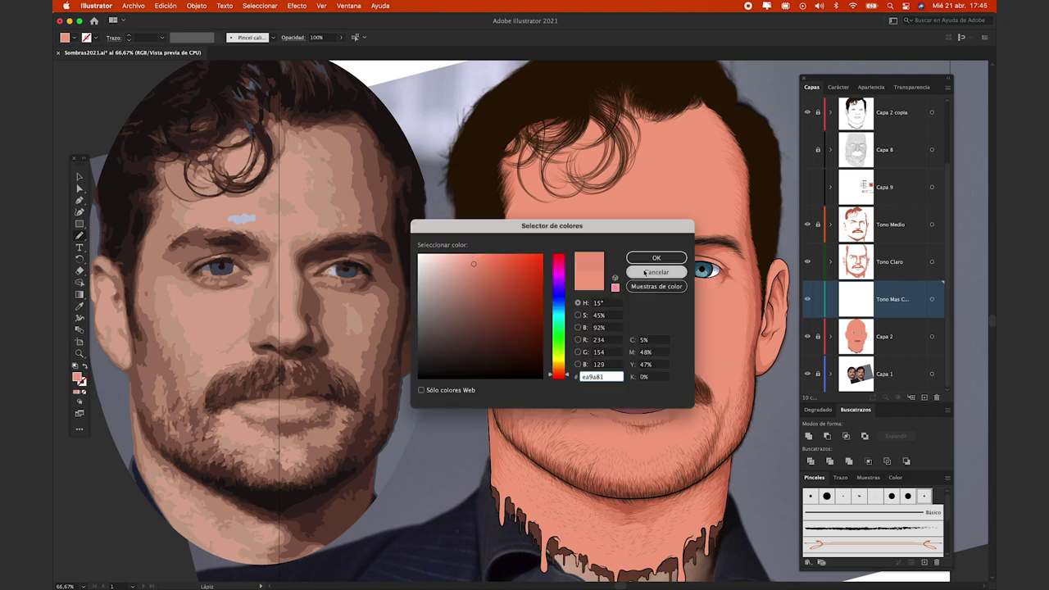
{"action": "left_click", "coordinate": [656, 257]}
{"action": "left_click_drag", "start_coordinate": [571, 480], "coordinate": [580, 414]}
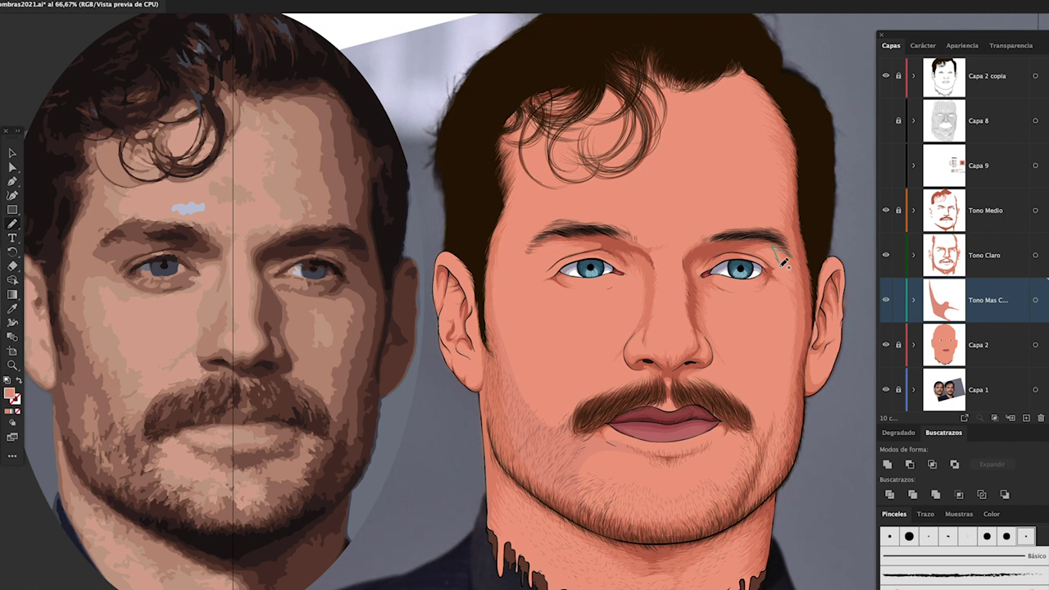
{"action": "left_click_drag", "start_coordinate": [793, 306], "coordinate": [799, 316]}
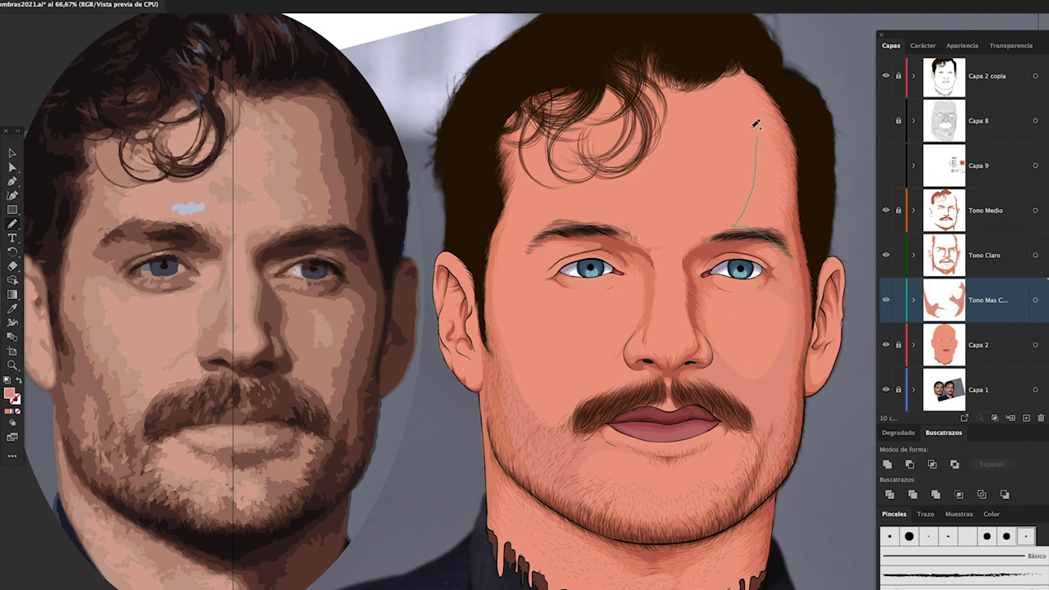
{"action": "left_click_drag", "start_coordinate": [778, 240], "coordinate": [791, 255]}
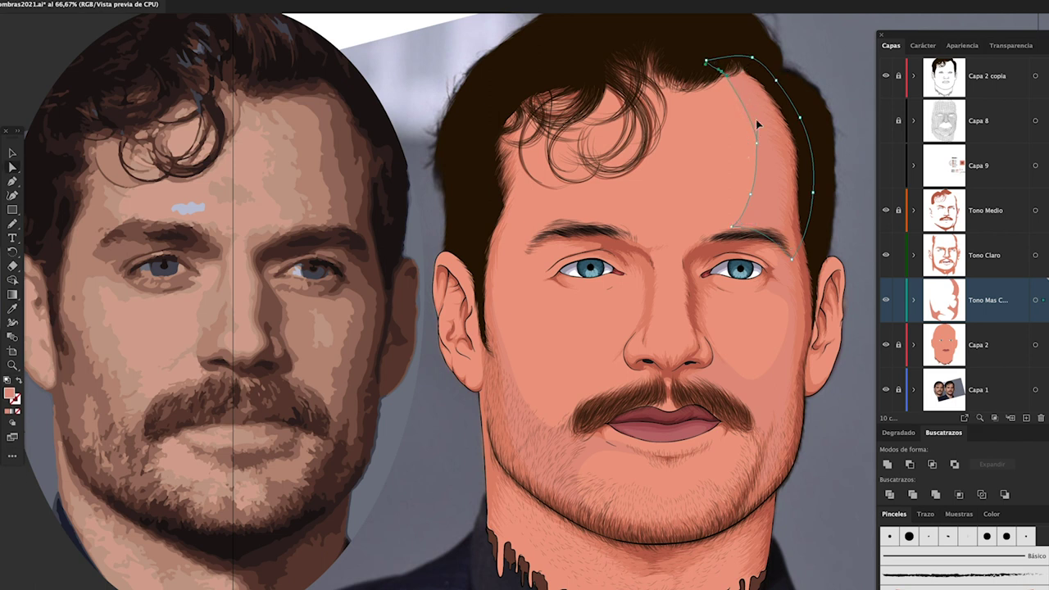
{"action": "left_click_drag", "start_coordinate": [501, 348], "coordinate": [514, 402]}
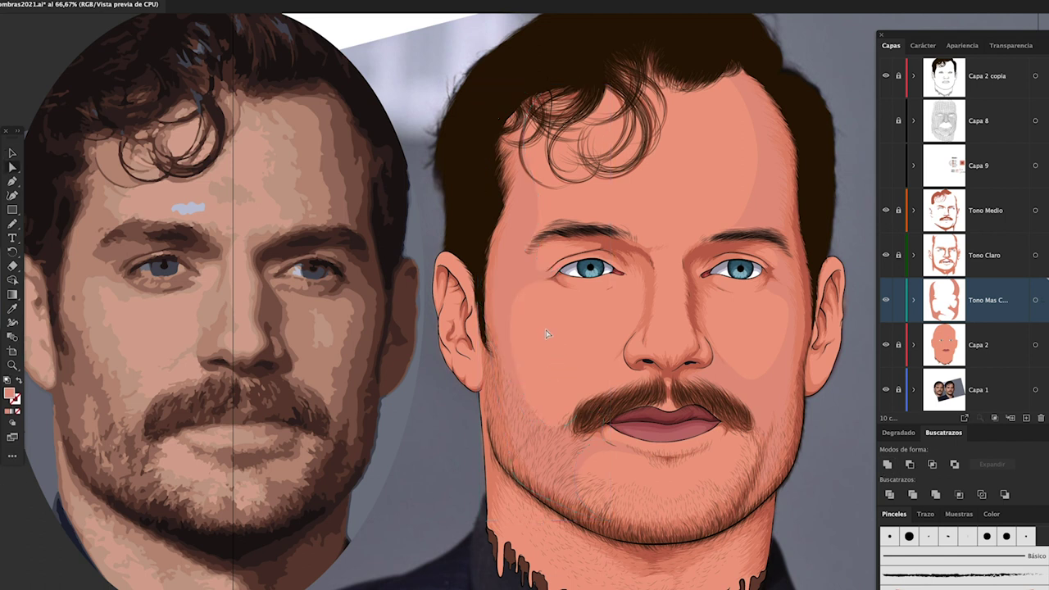
{"action": "mouse_move", "coordinate": [604, 376]}
{"action": "left_mouse_down"}
{"action": "mouse_move", "coordinate": [632, 346]}
{"action": "mouse_move", "coordinate": [600, 410]}
{"action": "left_mouse_up"}
{"action": "left_click_drag", "start_coordinate": [713, 351], "coordinate": [686, 302]}
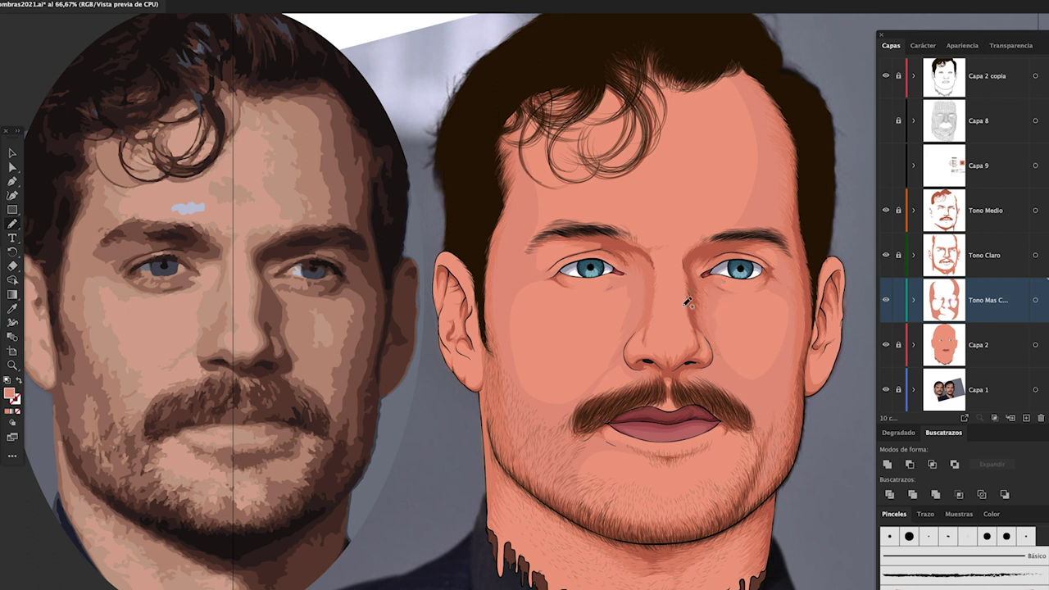
{"action": "mouse_move", "coordinate": [636, 232]}
{"action": "left_mouse_down"}
{"action": "mouse_move", "coordinate": [749, 231]}
{"action": "mouse_move", "coordinate": [703, 234]}
{"action": "left_mouse_up"}
{"action": "mouse_move", "coordinate": [741, 461]}
{"action": "left_mouse_down"}
{"action": "mouse_move", "coordinate": [647, 490]}
{"action": "mouse_move", "coordinate": [740, 510]}
{"action": "left_mouse_up"}
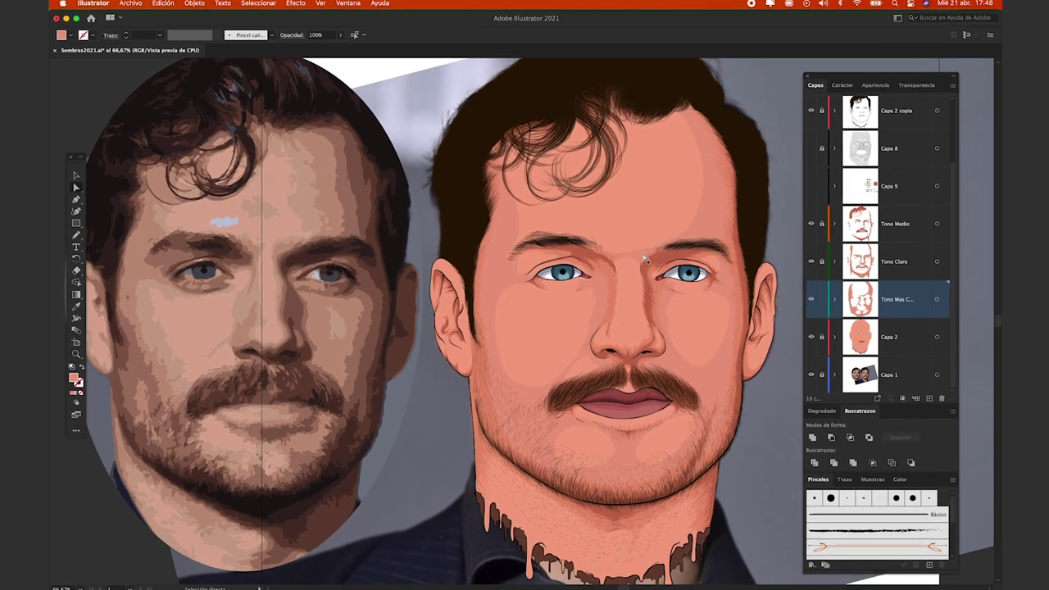
Check the eyebrow shading path's anchors, deselect it, and zoom to 100% on the face
{"action": "key", "text": "a"}
{"action": "left_click", "coordinate": [647, 252]}
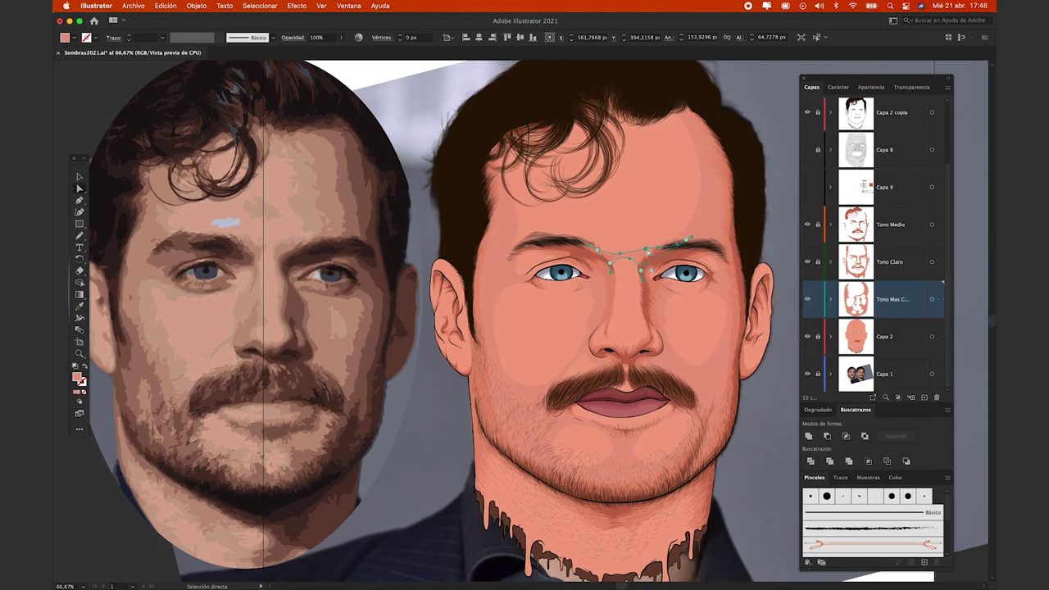
{"action": "key", "text": "ctrl+shift+a"}
{"action": "key", "text": "ctrl+1"}
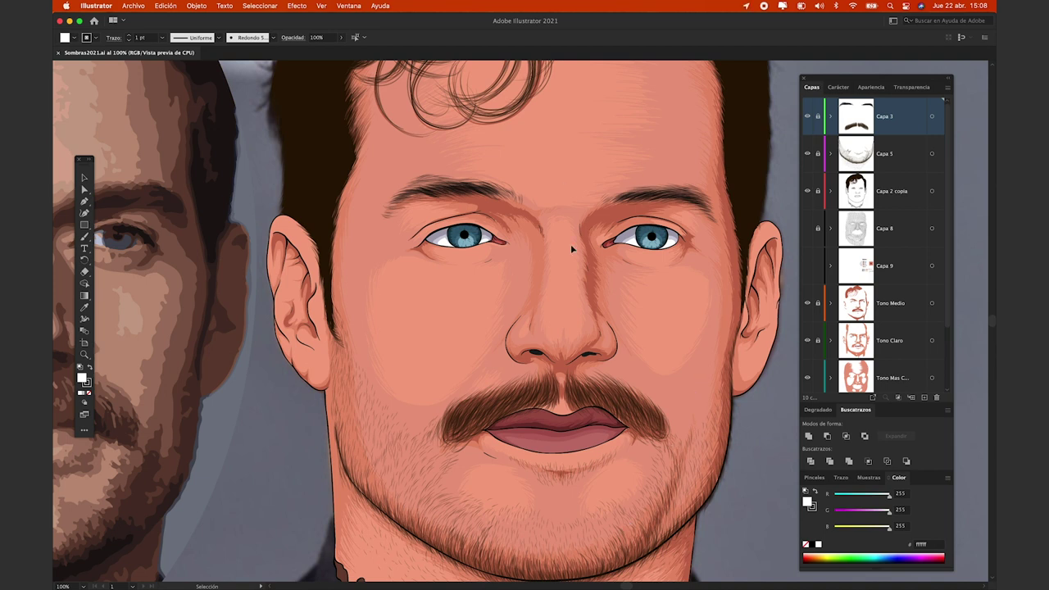
Select the Tono Mas Claro artwork and enter saturation 49, brightness 95 in Advanced Recolor
{"action": "scroll", "coordinate": [854, 309], "scroll_direction": "down", "scroll_amount": 3}
{"action": "scroll", "coordinate": [854, 309], "scroll_direction": "up", "scroll_amount": 3}
{"action": "scroll", "coordinate": [855, 309], "scroll_direction": "down", "scroll_amount": 3}
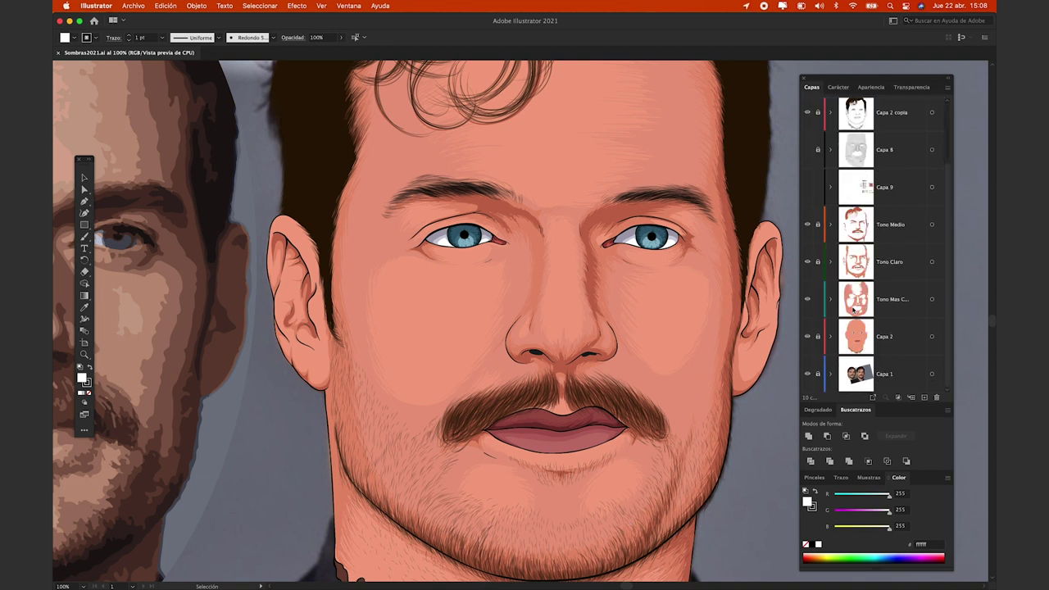
{"action": "left_click", "coordinate": [932, 300]}
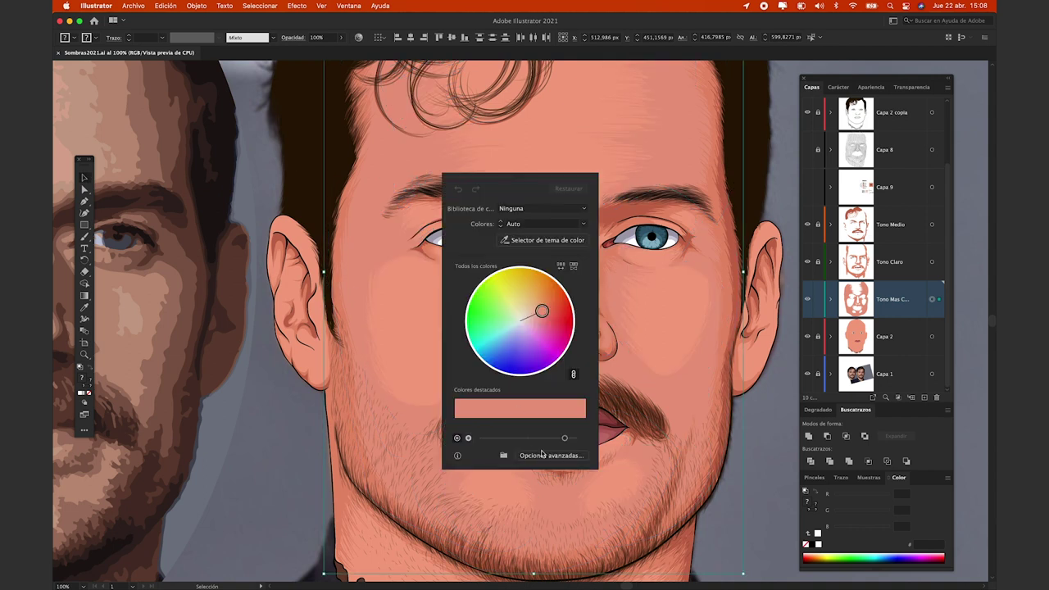
{"action": "left_click", "coordinate": [542, 454]}
{"action": "key", "text": "Tab"}
{"action": "type", "text": "49"}
{"action": "key", "text": "Tab"}
{"action": "type", "text": "95"}
Correct the values to saturation 48 and brightness 94, apply the recolour, and deselect
{"action": "left_click", "coordinate": [850, 319]}
{"action": "type", "text": "48"}
{"action": "key", "text": "Tab"}
{"action": "type", "text": "94"}
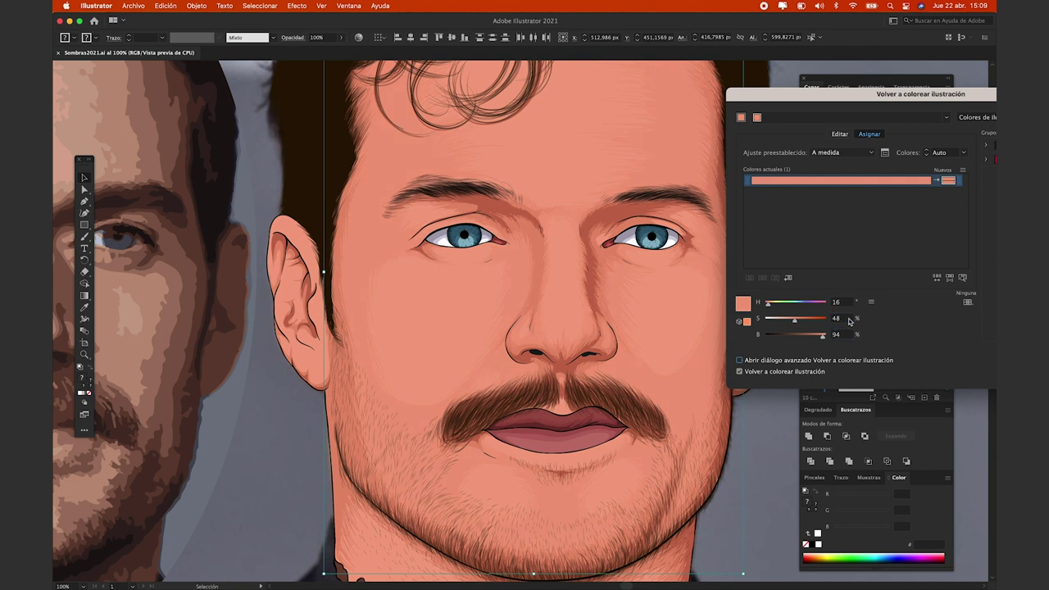
{"action": "left_click", "coordinate": [755, 373]}
{"action": "key", "text": "Return"}
{"action": "left_click", "coordinate": [777, 393]}
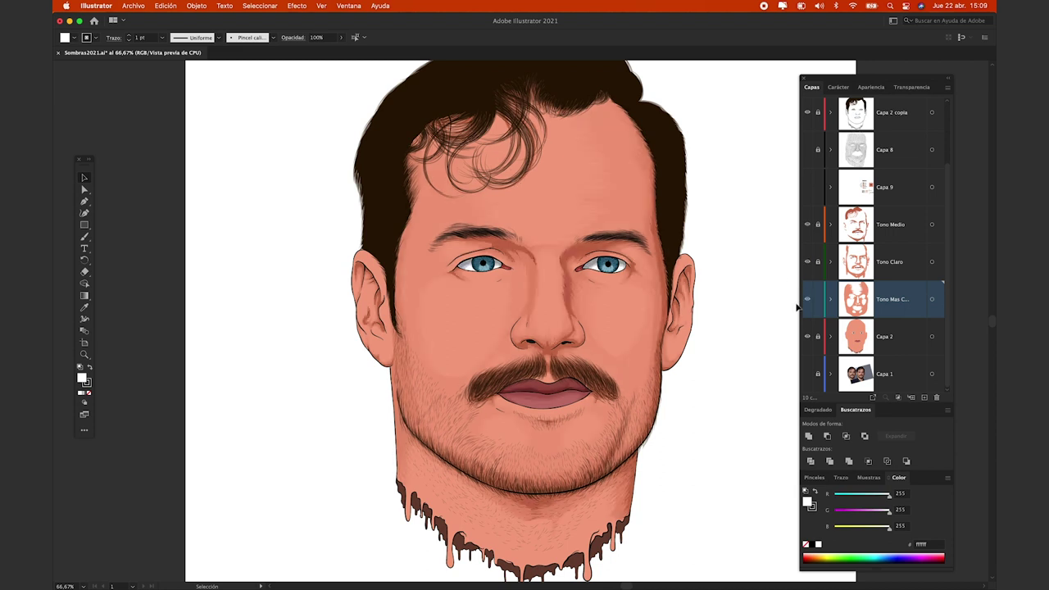
Add a new highlight layer and pick up the skin colour with the Eyedropper
{"action": "left_click", "coordinate": [925, 397]}
{"action": "scroll", "coordinate": [503, 418], "scroll_direction": "up", "scroll_amount": 1}
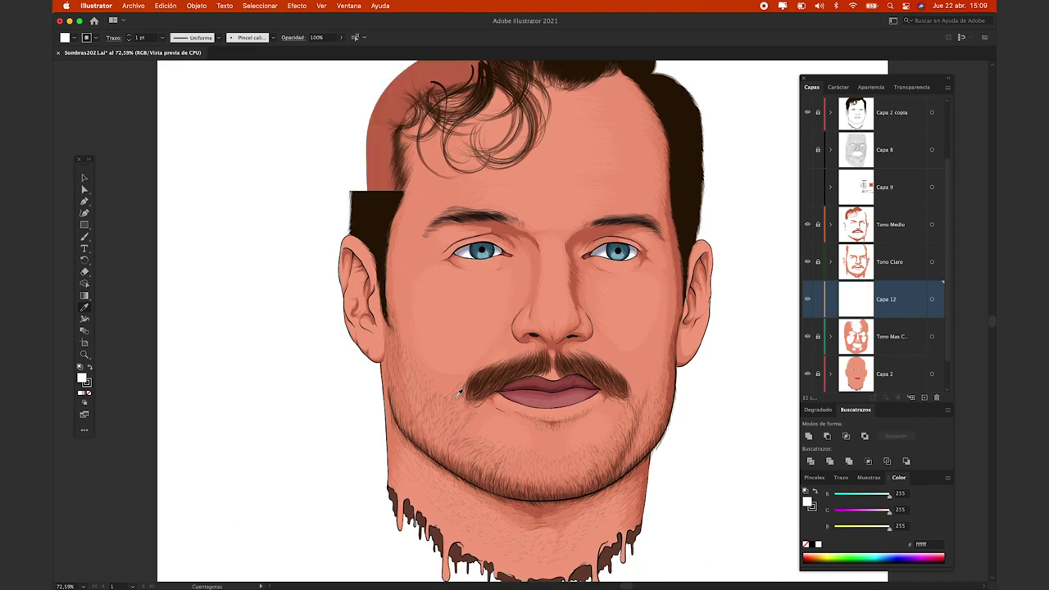
{"action": "key", "text": "i"}
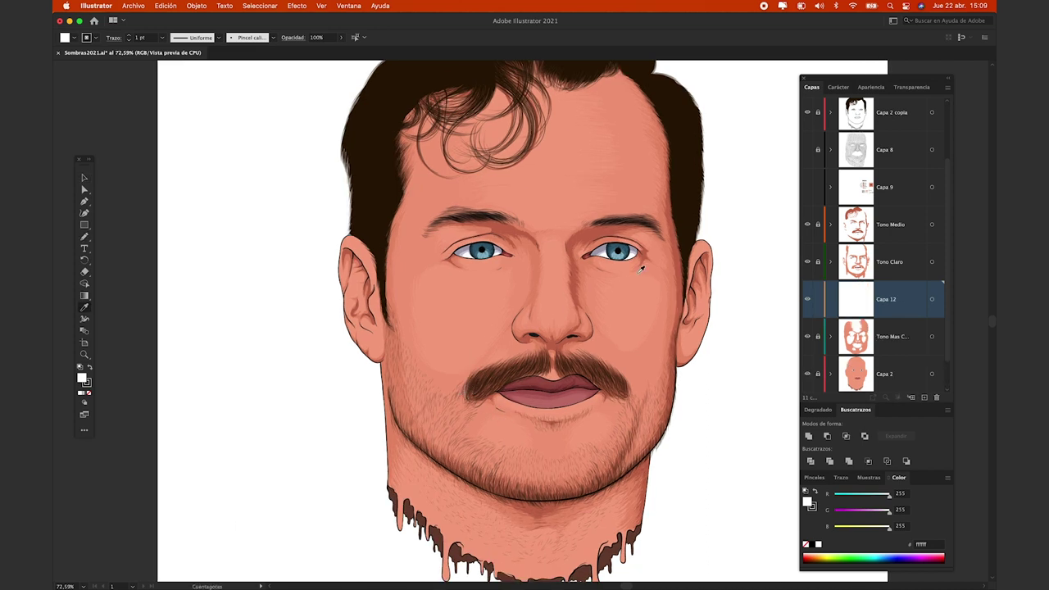
{"action": "scroll", "coordinate": [672, 311], "scroll_direction": "up", "scroll_amount": 2}
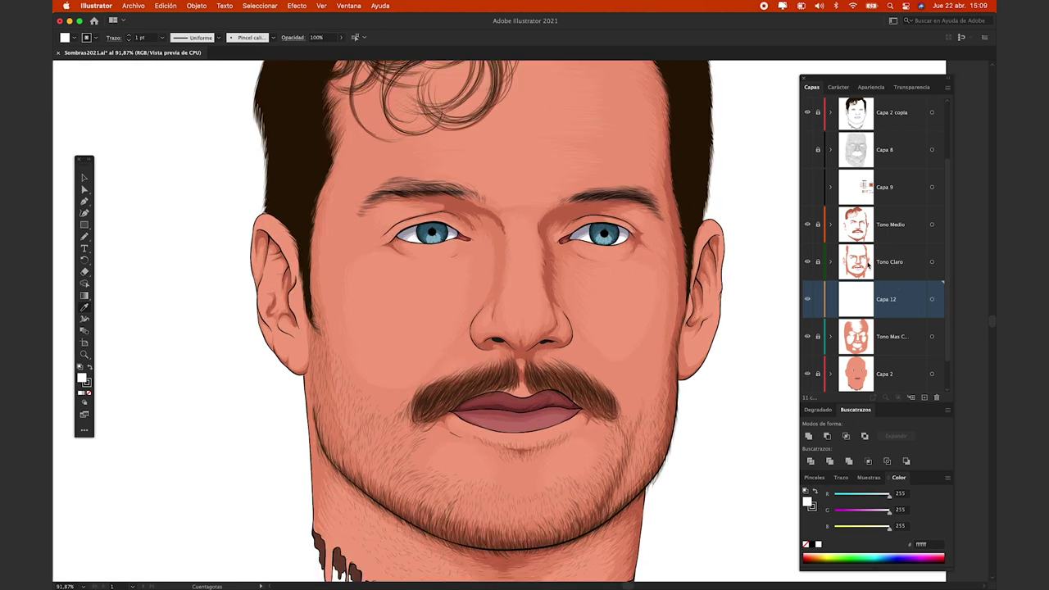
{"action": "left_click", "coordinate": [674, 308]}
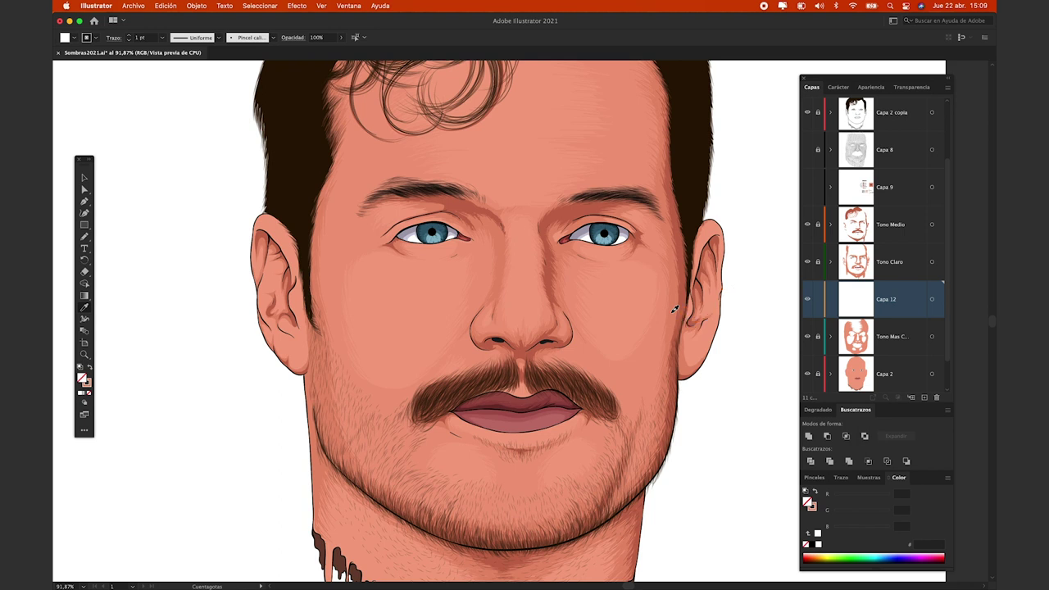
Draw a pale highlight shape on the left cheek and set its opacity to 45%
{"action": "key", "text": "n"}
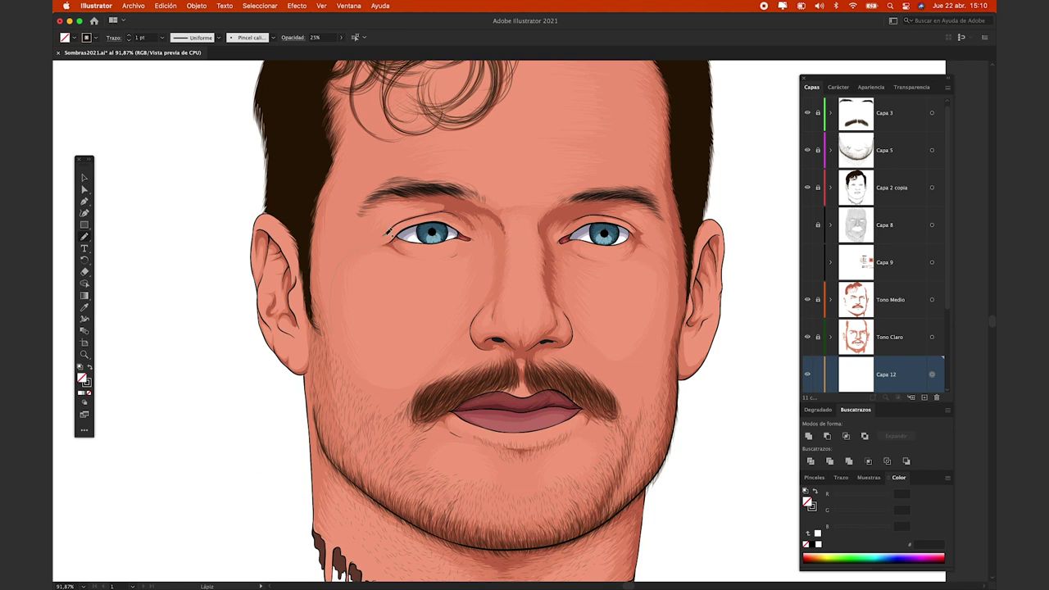
{"action": "left_click_drag", "start_coordinate": [359, 212], "coordinate": [324, 355]}
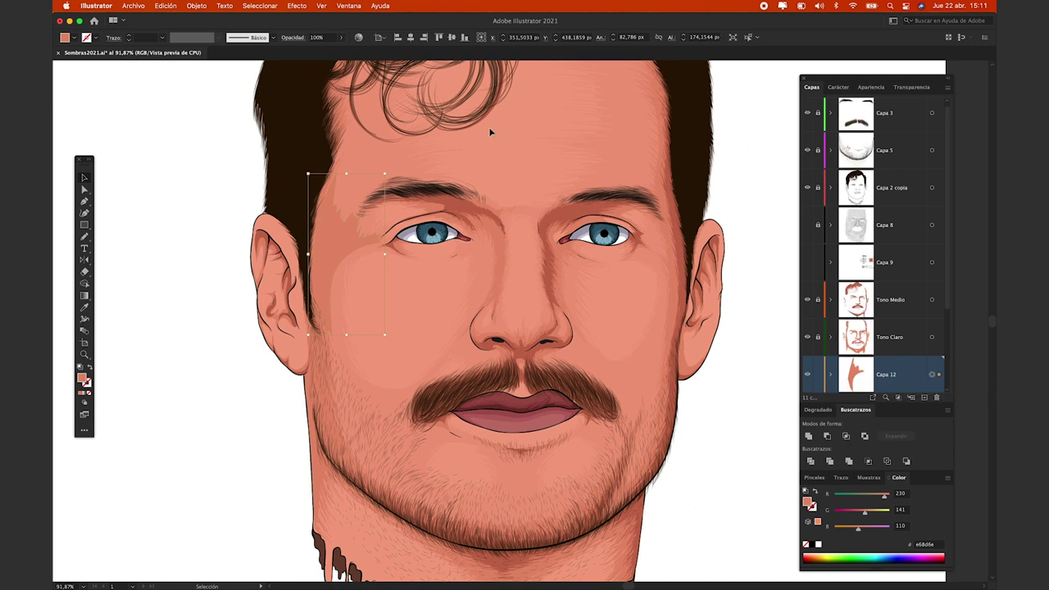
{"action": "left_click", "coordinate": [341, 37]}
{"action": "left_click_drag", "start_coordinate": [313, 100], "coordinate": [319, 130]}
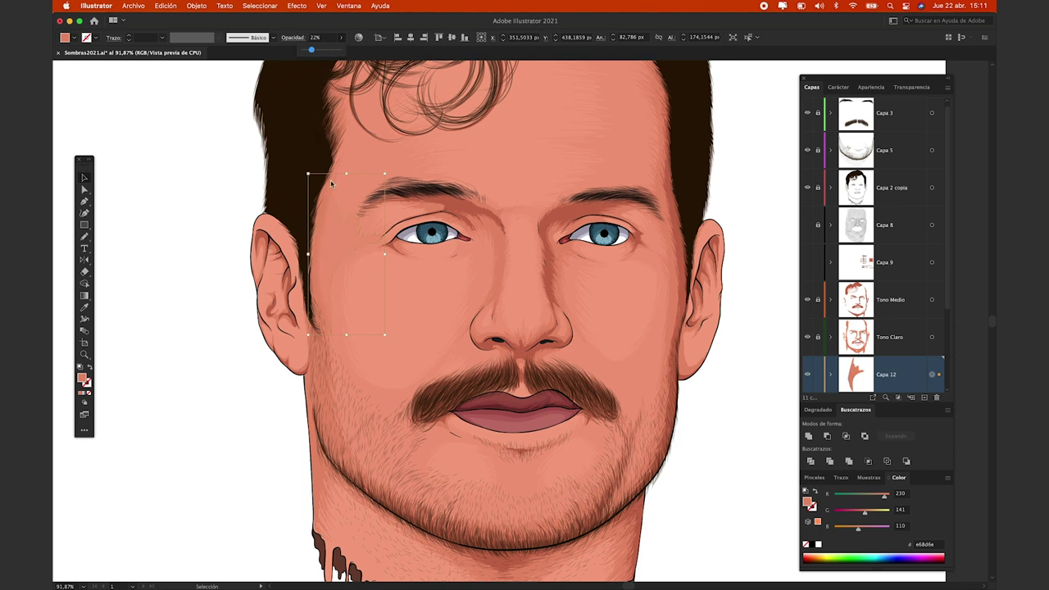
{"action": "type", "text": "45"}
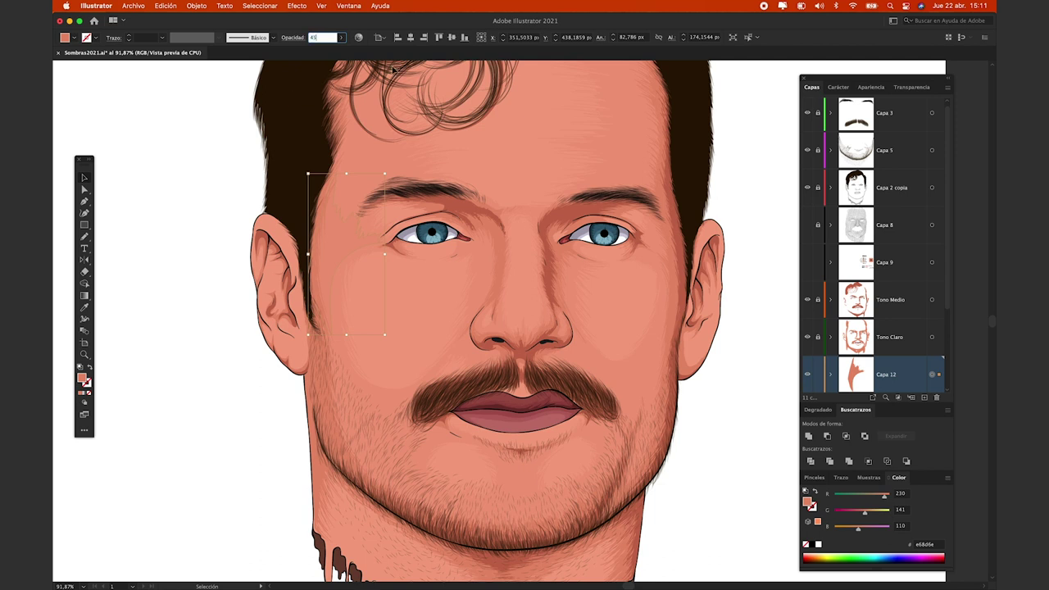
{"action": "key", "text": "Return"}
{"action": "left_click", "coordinate": [749, 400]}
Add highlight strokes at the moustache corner and right jawline, undoing the stray temple and chin strokes
{"action": "key", "text": "n"}
{"action": "left_click_drag", "start_coordinate": [318, 217], "coordinate": [316, 169]}
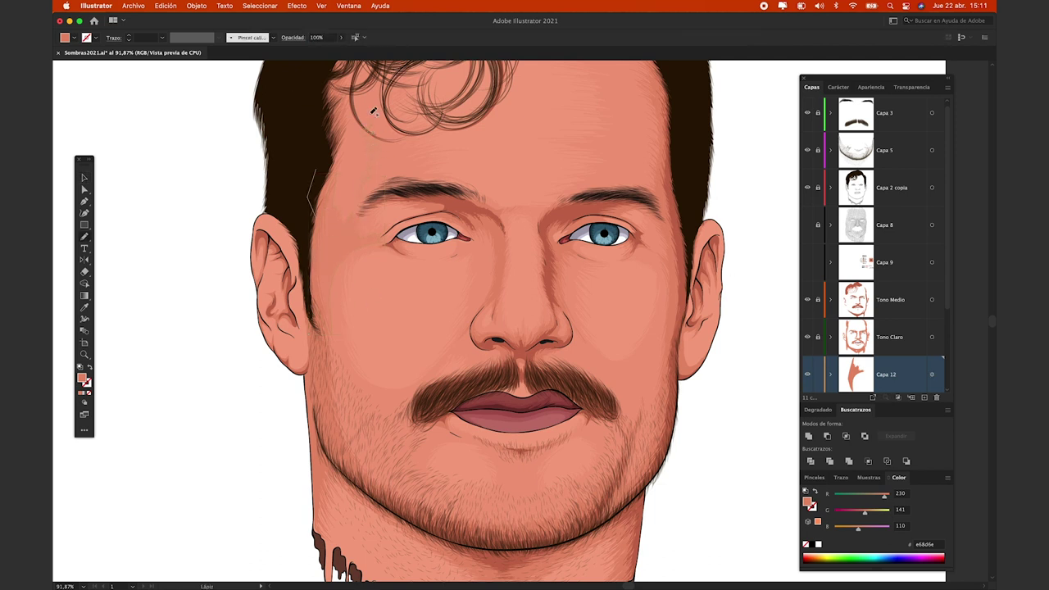
{"action": "key", "text": "super+z"}
{"action": "left_click_drag", "start_coordinate": [410, 406], "coordinate": [440, 412]}
{"action": "left_click_drag", "start_coordinate": [467, 527], "coordinate": [408, 525]}
{"action": "key", "text": "super+z"}
{"action": "left_click_drag", "start_coordinate": [645, 486], "coordinate": [555, 540]}
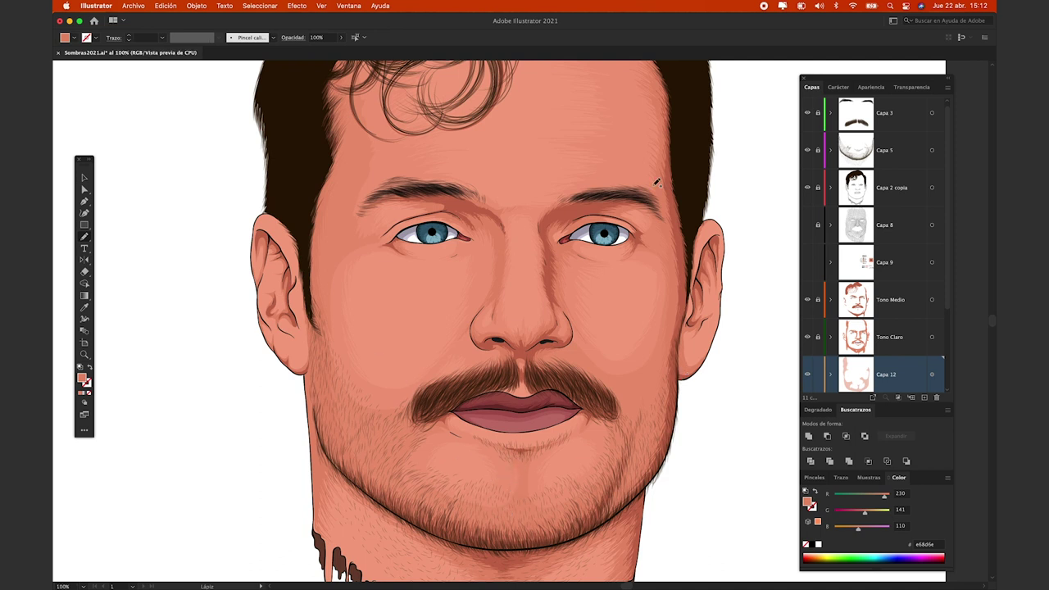
{"action": "key", "text": "ctrl+1"}
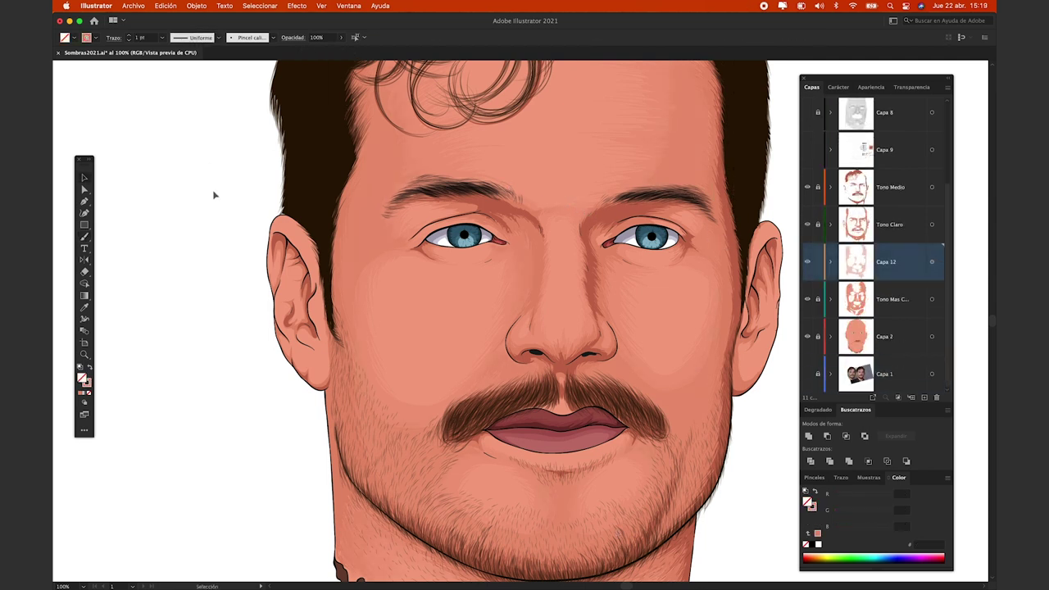
Select the layer's skin artwork in Recolor Artwork and set its brightness to 85
{"action": "key", "text": "ctrl+a"}
{"action": "left_click", "coordinate": [562, 451]}
{"action": "left_click", "coordinate": [841, 218]}
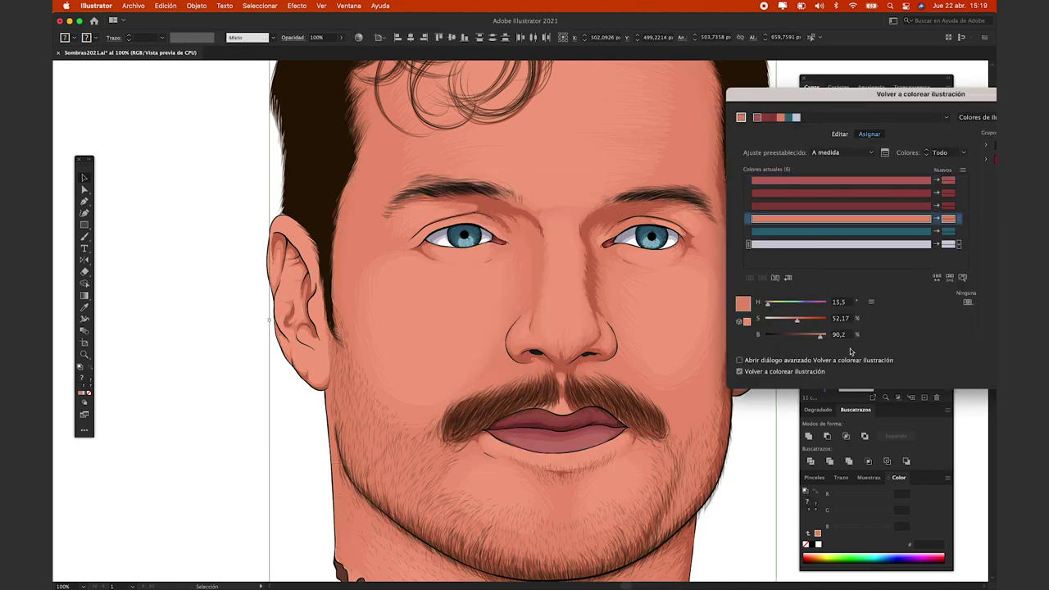
{"action": "key", "text": "Tab"}
{"action": "type", "text": "54"}
{"action": "key", "text": "Tab"}
{"action": "type", "text": "87"}
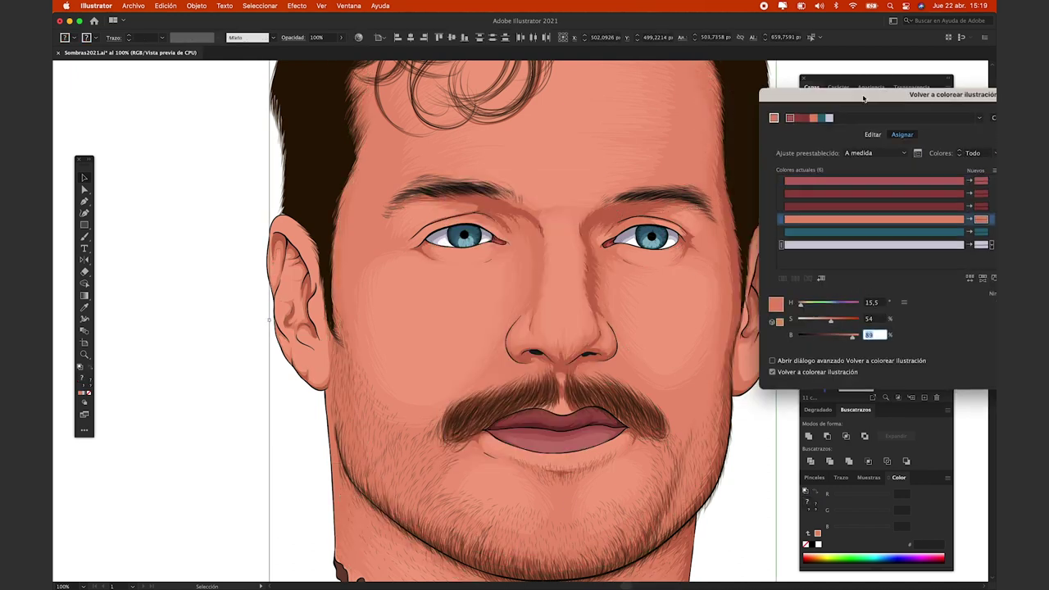
{"action": "left_click", "coordinate": [886, 335]}
{"action": "type", "text": "85"}
Set that skin colour's saturation to 55 and hue to 16, then apply
{"action": "left_click", "coordinate": [890, 303]}
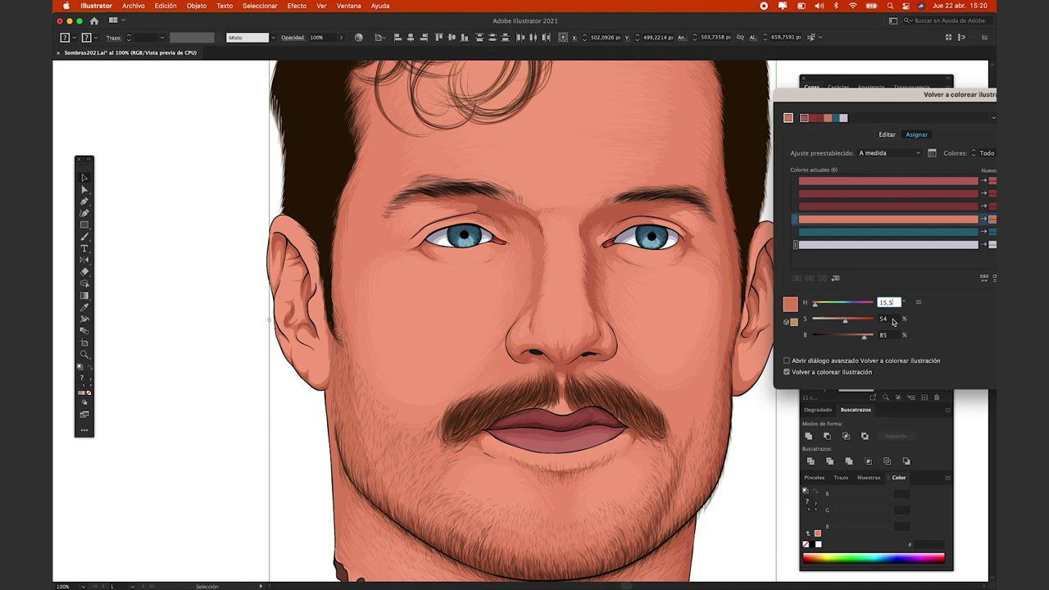
{"action": "left_click", "coordinate": [892, 318]}
{"action": "type", "text": "62"}
{"action": "key", "text": "Return"}
{"action": "key", "text": "Tab"}
{"action": "left_click", "coordinate": [892, 319]}
{"action": "type", "text": "58"}
{"action": "key", "text": "Tab"}
{"action": "left_click", "coordinate": [893, 318]}
{"action": "type", "text": "55"}
{"action": "key", "text": "Tab"}
{"action": "left_click", "coordinate": [893, 303]}
{"action": "type", "text": "16"}
{"action": "key", "text": "Tab"}
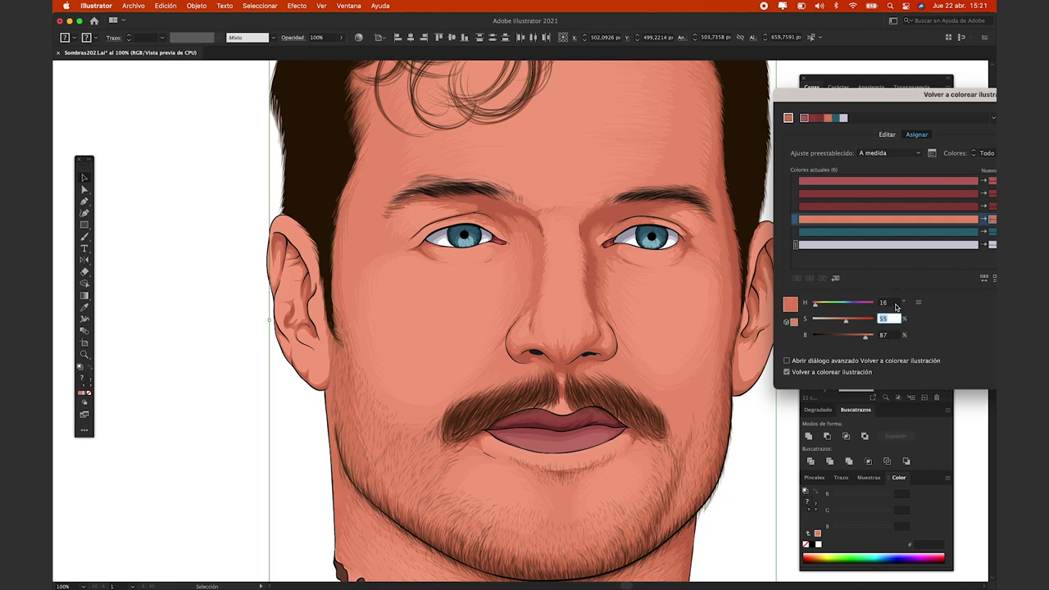
{"action": "key", "text": "Return"}
{"action": "left_click", "coordinate": [267, 454]}
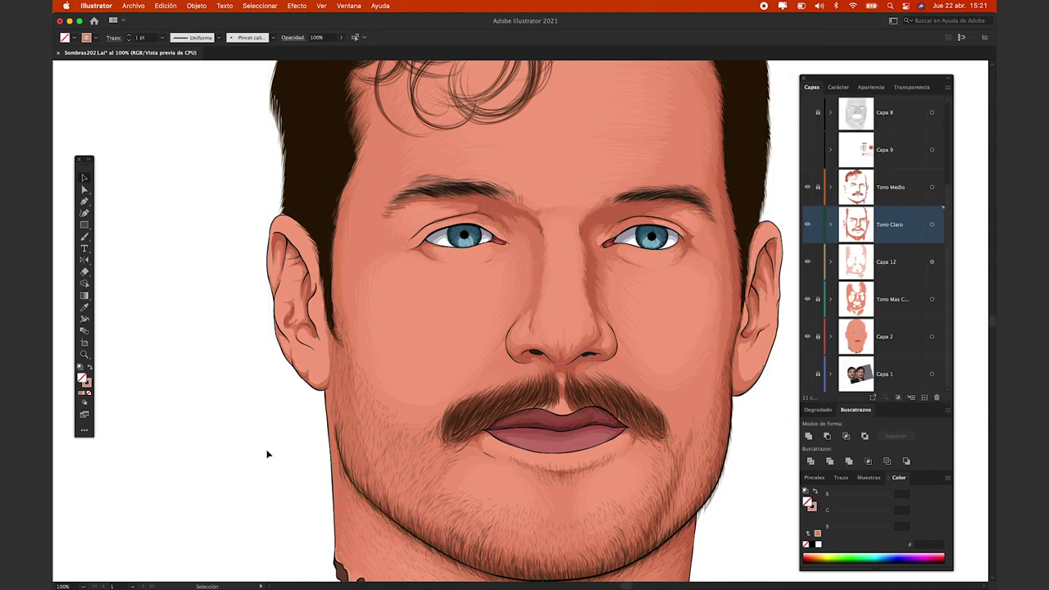
Recolour the lightest skin-tone layer's artwork to hue 17
{"action": "left_click", "coordinate": [932, 300]}
{"action": "left_click", "coordinate": [358, 37]}
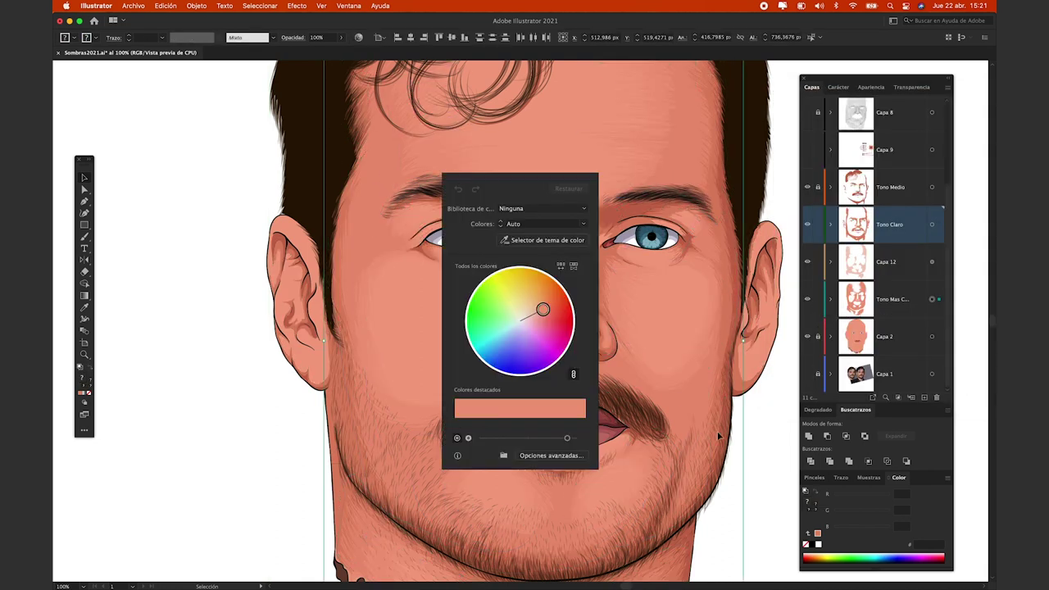
{"action": "left_click", "coordinate": [562, 506]}
{"action": "left_click", "coordinate": [887, 302]}
{"action": "type", "text": "17"}
{"action": "key", "text": "Tab"}
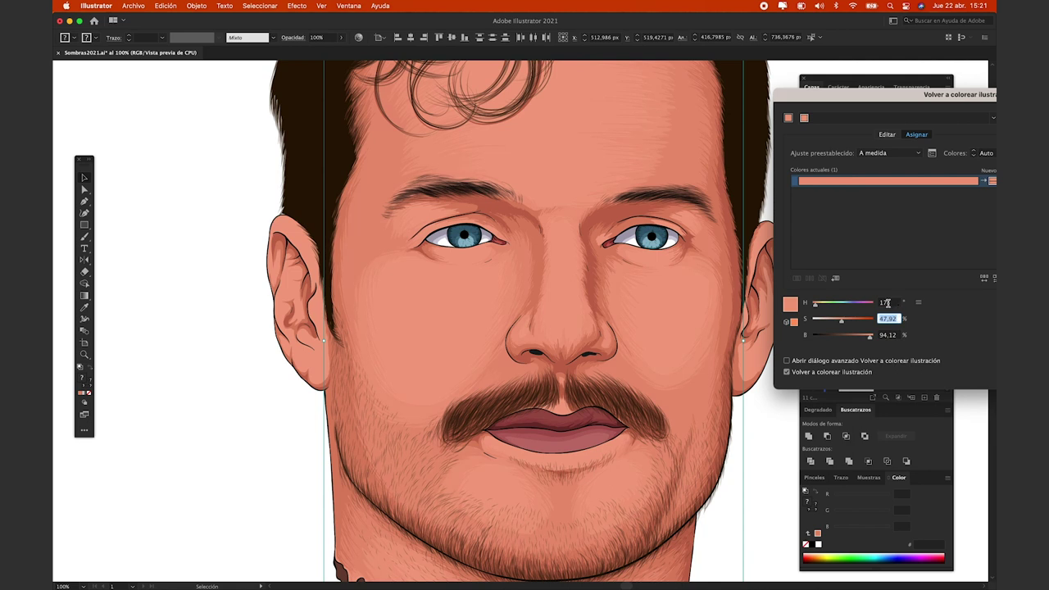
{"action": "left_click", "coordinate": [989, 374]}
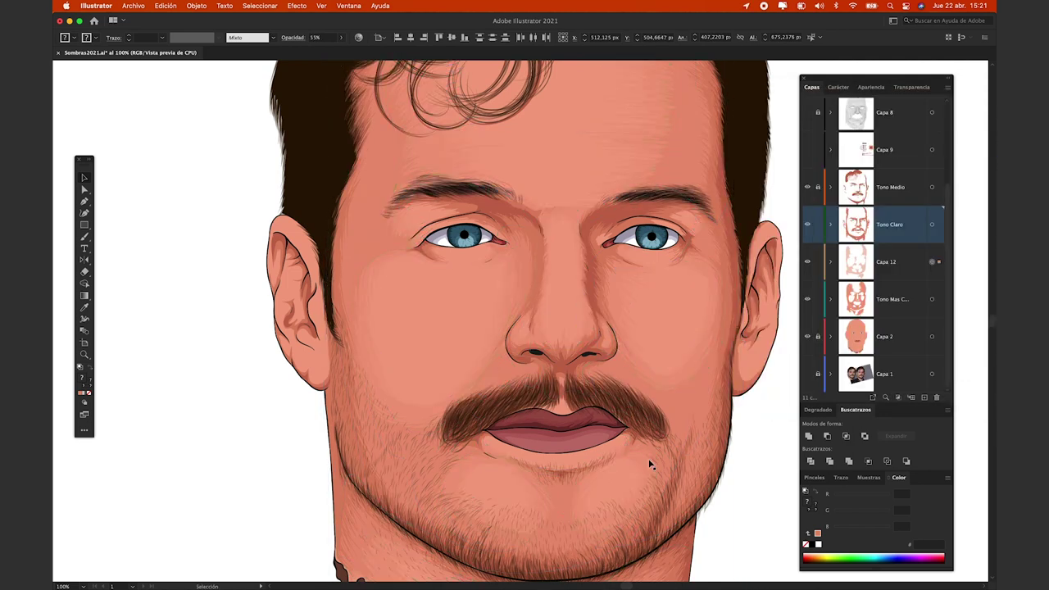
Recolour the Capa 12 highlights to saturation 53 and brightness 89
{"action": "left_click", "coordinate": [552, 452]}
{"action": "double_click", "coordinate": [807, 302]}
{"action": "key", "text": "Tab"}
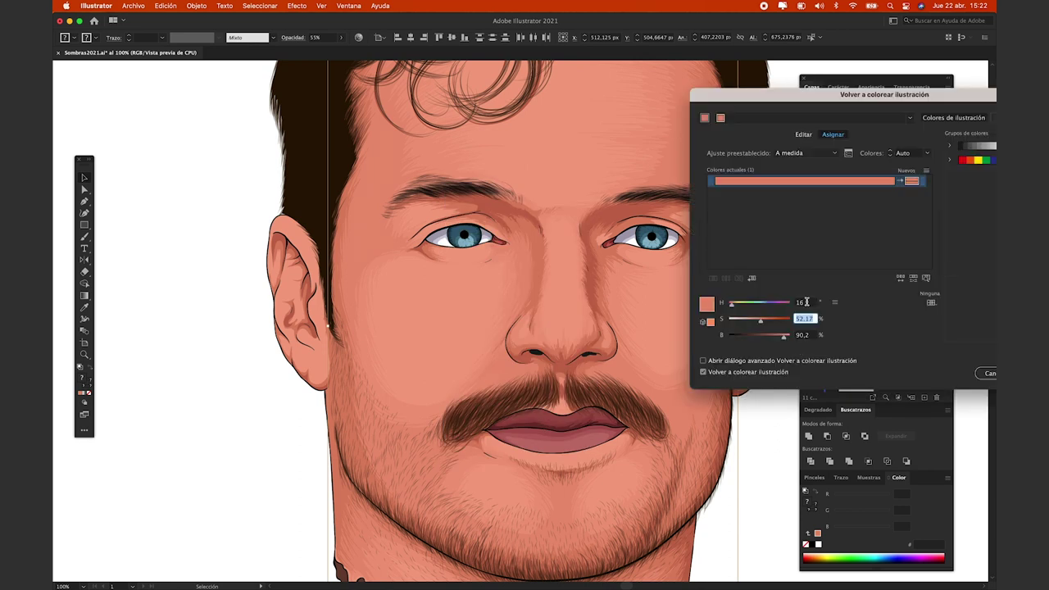
{"action": "type", "text": "54"}
{"action": "key", "text": "Tab"}
{"action": "double_click", "coordinate": [808, 319]}
{"action": "type", "text": "53"}
{"action": "key", "text": "Tab"}
{"action": "type", "text": "89"}
{"action": "key", "text": "Tab"}
{"action": "key", "text": "Return"}
{"action": "left_click", "coordinate": [767, 423]}
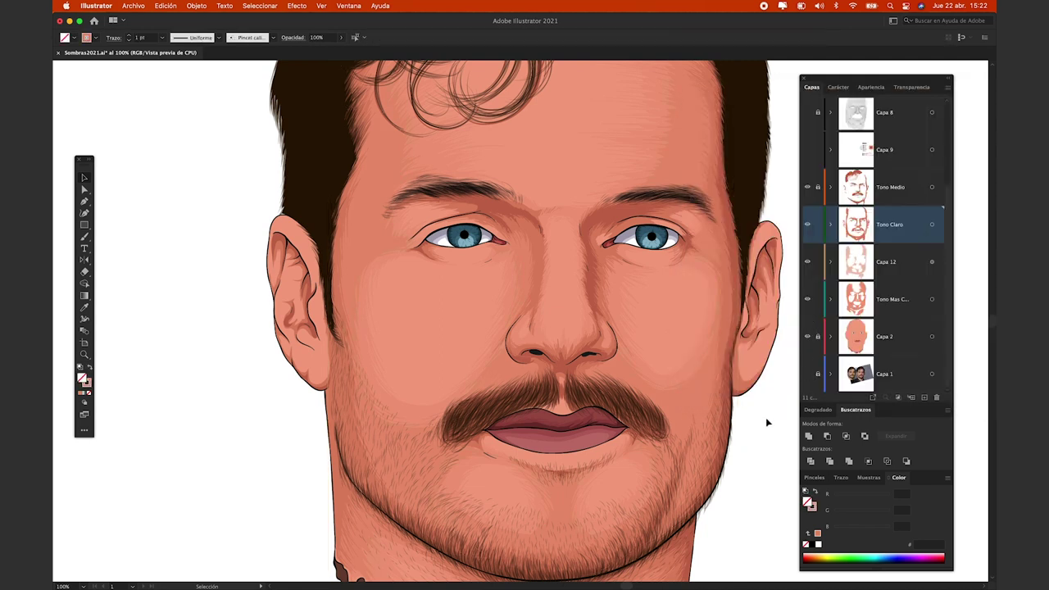
Add a new layer above Capa 12 with opacity set to 35%
{"action": "left_click", "coordinate": [868, 269]}
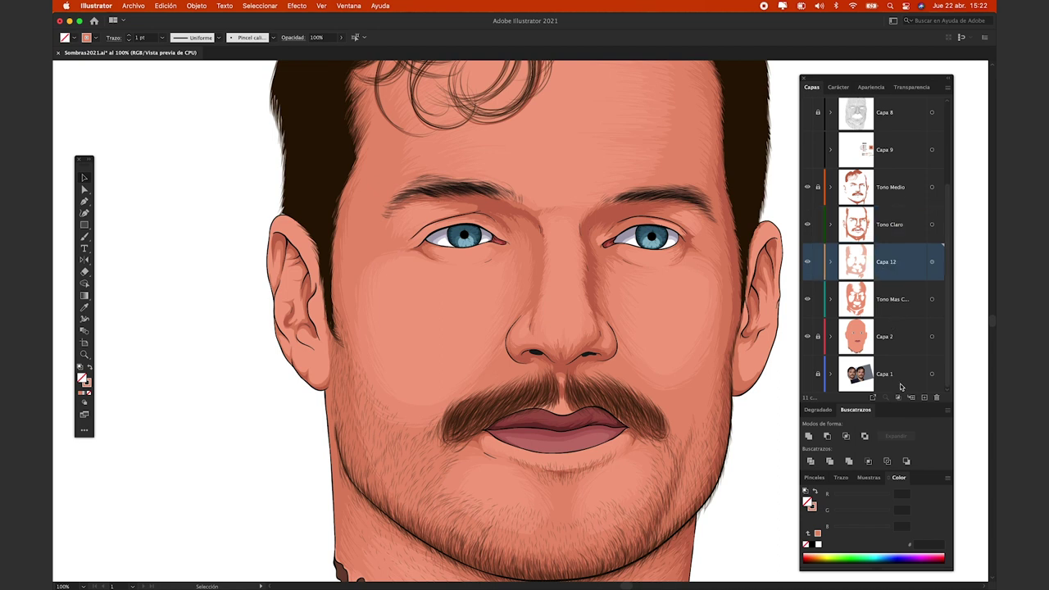
{"action": "left_click", "coordinate": [923, 398]}
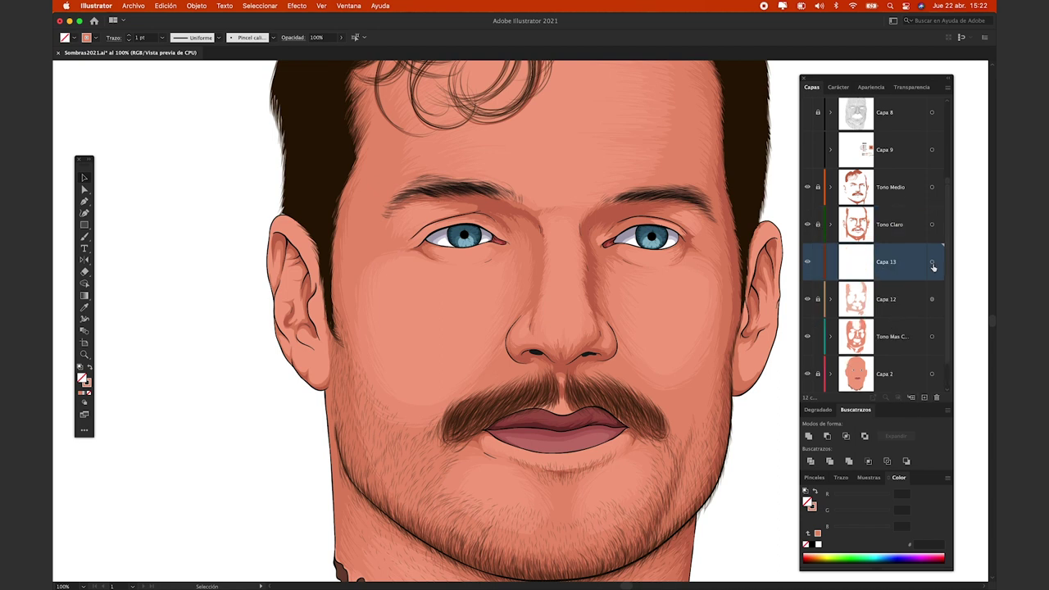
{"action": "left_click", "coordinate": [316, 37]}
{"action": "type", "text": "35"}
{"action": "key", "text": "Return"}
Draw skin-tone Pencil highlights on the temple, both cheeks and the chin
{"action": "key", "text": "n"}
{"action": "key", "text": "shift+x"}
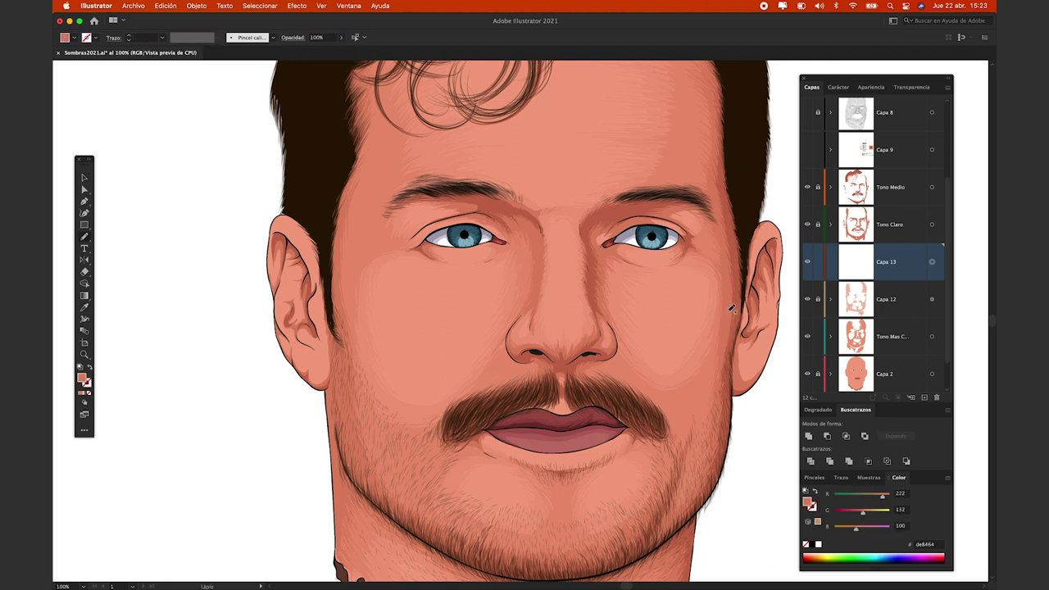
{"action": "left_click_drag", "start_coordinate": [377, 231], "coordinate": [379, 238]}
{"action": "left_click", "coordinate": [311, 38]}
{"action": "key", "text": "Return"}
{"action": "mouse_move", "coordinate": [351, 392]}
{"action": "left_mouse_down"}
{"action": "mouse_move", "coordinate": [480, 447]}
{"action": "mouse_move", "coordinate": [448, 437]}
{"action": "left_mouse_up"}
{"action": "left_click_drag", "start_coordinate": [584, 373], "coordinate": [717, 457]}
{"action": "scroll", "coordinate": [661, 216], "scroll_direction": "up", "scroll_amount": 3}
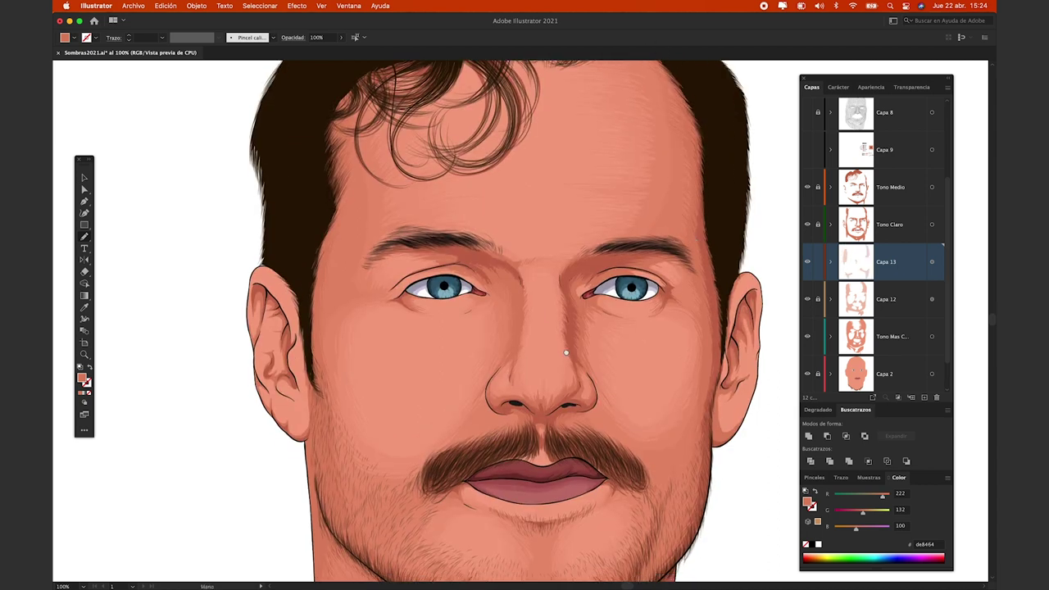
{"action": "scroll", "coordinate": [565, 352], "scroll_direction": "down", "scroll_amount": 3}
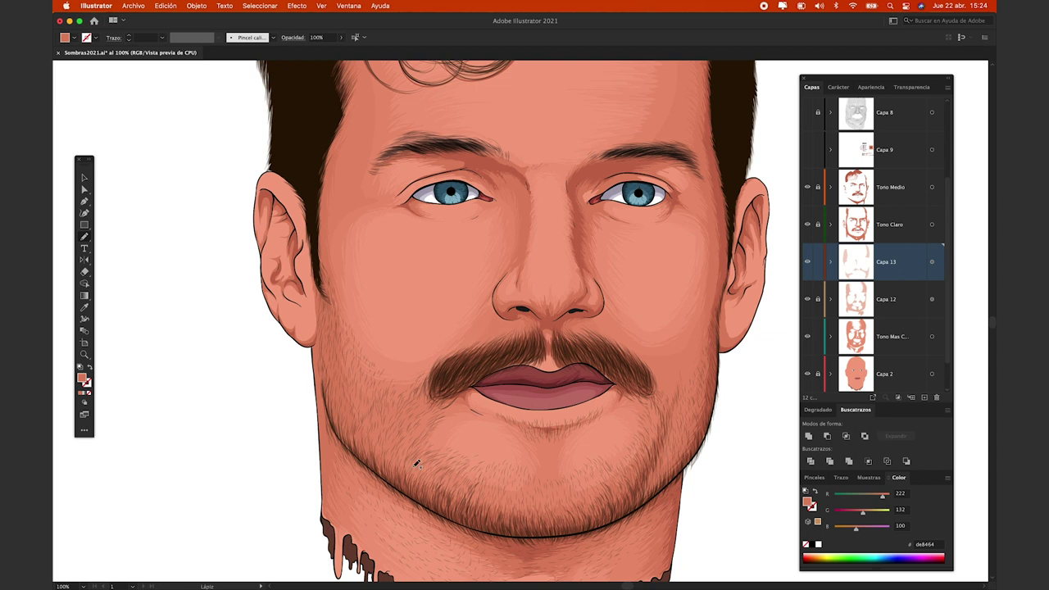
{"action": "left_click_drag", "start_coordinate": [416, 464], "coordinate": [636, 490]}
{"action": "key", "text": "super+minus"}
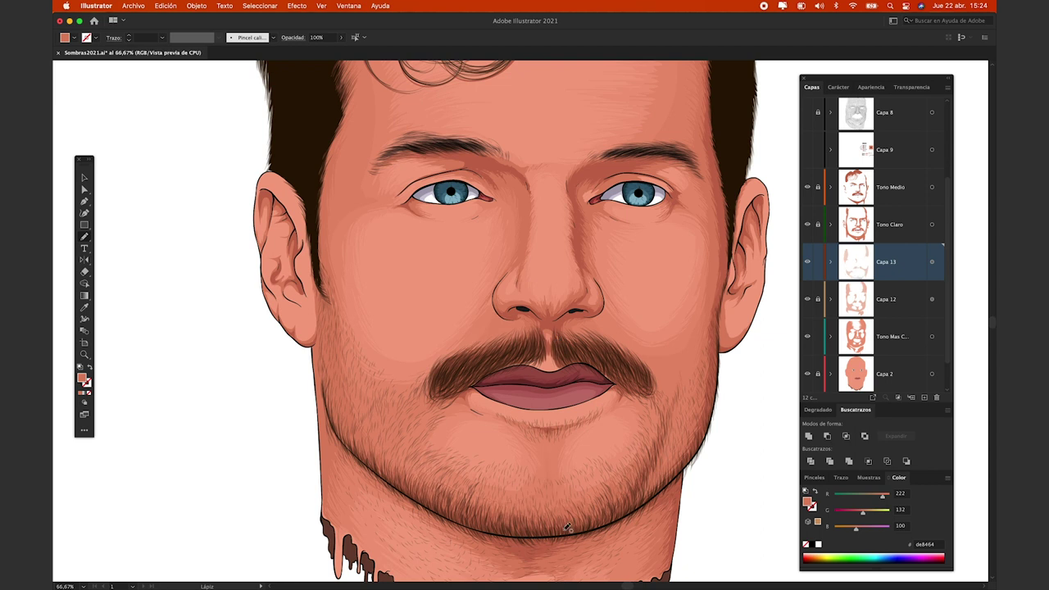
{"action": "key", "text": "super+minus"}
Set all the Capa 13 highlight shapes to 45% opacity
{"action": "key", "text": "super+plus"}
{"action": "key", "text": "super+plus"}
{"action": "key", "text": "v"}
{"action": "key", "text": "super+a"}
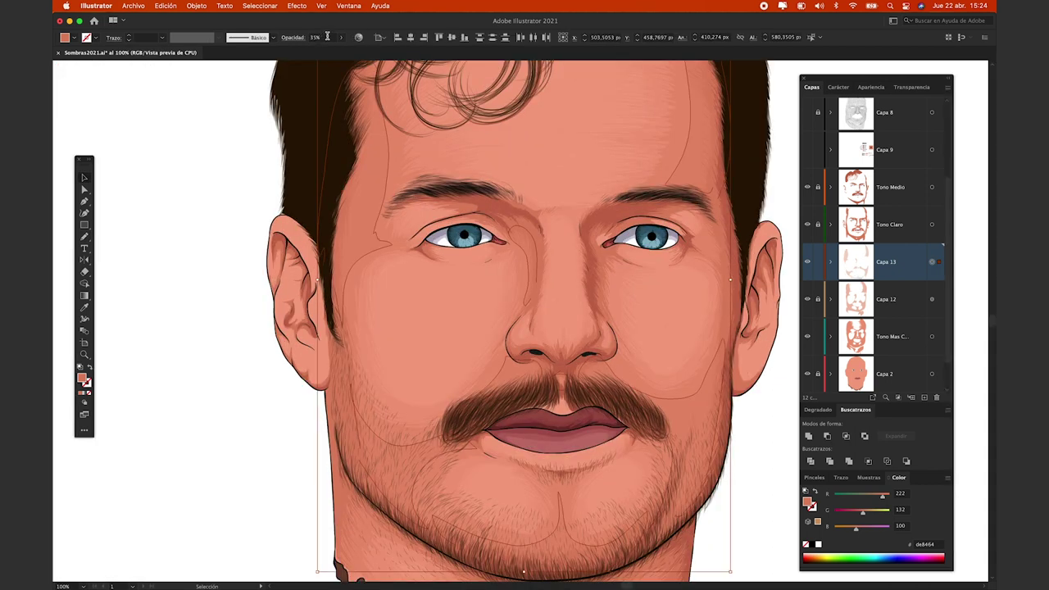
{"action": "double_click", "coordinate": [327, 36]}
{"action": "type", "text": "45"}
{"action": "key", "text": "Return"}
{"action": "left_click", "coordinate": [202, 325]}
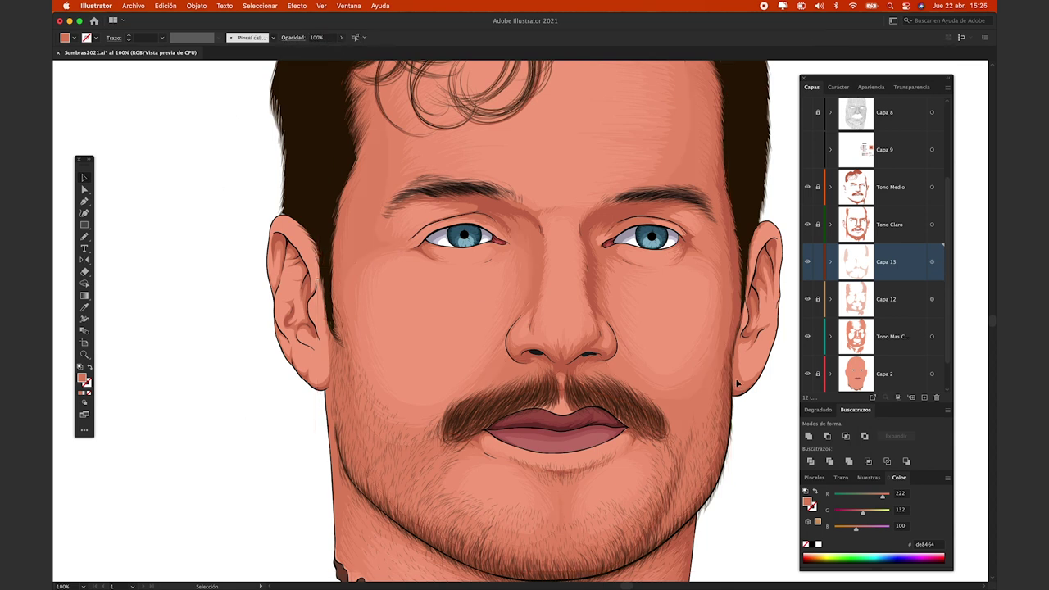
{"action": "left_click", "coordinate": [932, 224]}
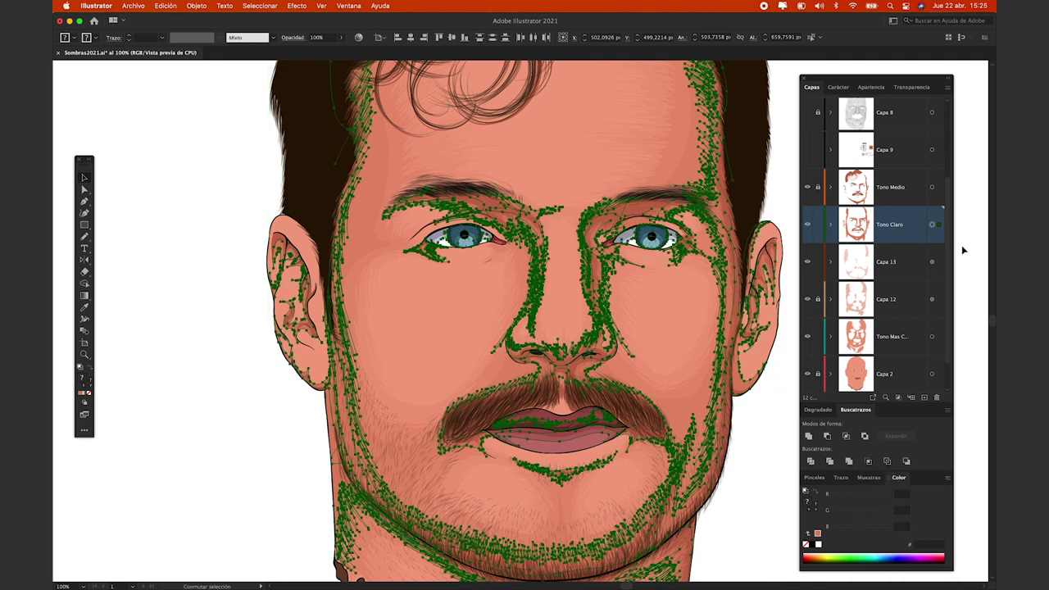
Recolour the selected shading artwork to saturation 58
{"action": "left_click", "coordinate": [567, 455]}
{"action": "left_click", "coordinate": [867, 310]}
{"action": "key", "text": "BackSpace"}
{"action": "type", "text": "8"}
{"action": "key", "text": "Return"}
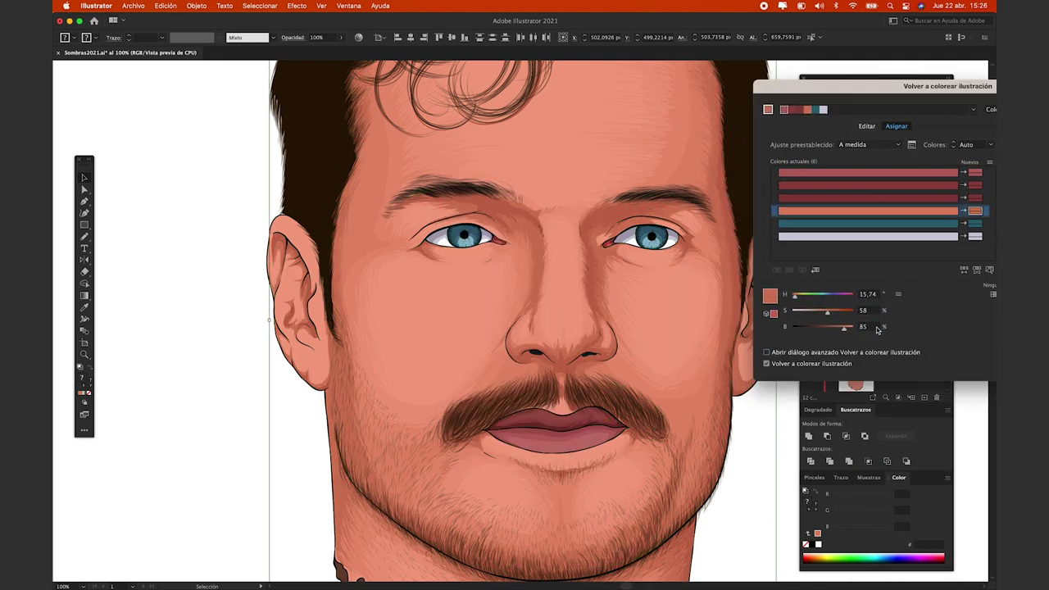
{"action": "left_click", "coordinate": [324, 37]}
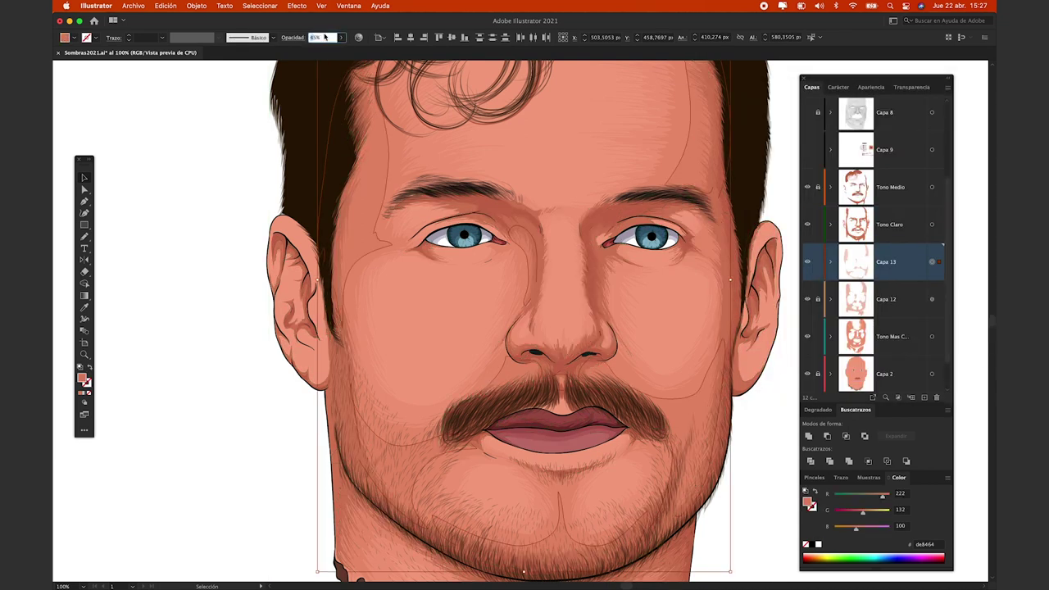
Retune the Tono Claro skin colour to saturation 57 and brightness 83
{"action": "left_click", "coordinate": [248, 156]}
{"action": "left_click", "coordinate": [932, 223]}
{"action": "left_click", "coordinate": [869, 211]}
{"action": "left_click", "coordinate": [867, 295]}
{"action": "key", "text": "Tab"}
{"action": "type", "text": "55"}
{"action": "key", "text": "Tab"}
{"action": "type", "text": "83"}
{"action": "key", "text": "shift+Tab"}
{"action": "left_click", "coordinate": [870, 293]}
{"action": "key", "text": "Tab"}
{"action": "type", "text": "57"}
{"action": "key", "text": "Tab"}
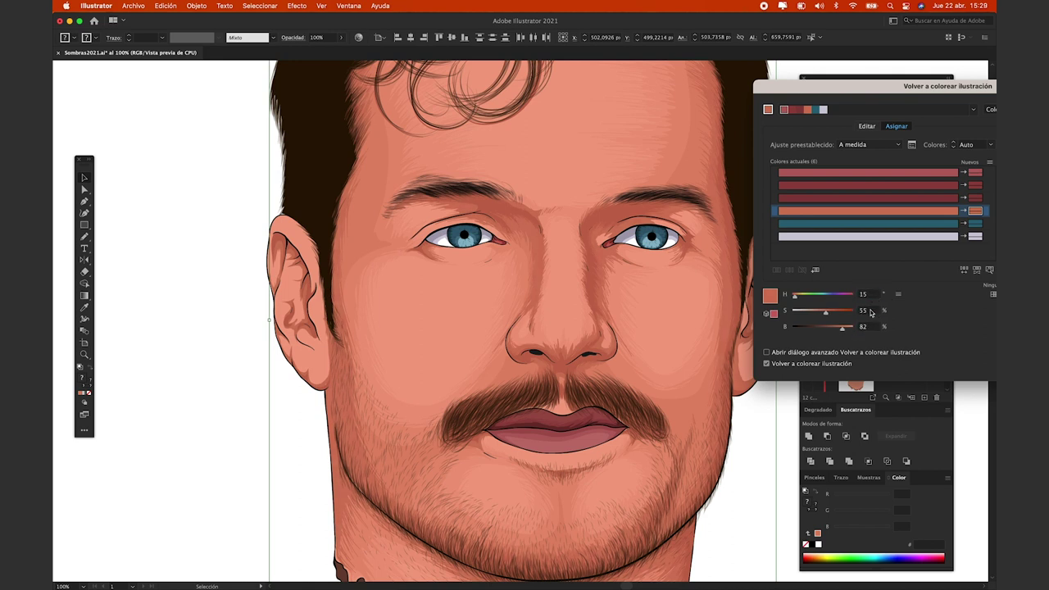
{"action": "key", "text": "Return"}
Retune the Tono Medio shapes' colour to hue 15 with a value of 66
{"action": "left_click_drag", "start_coordinate": [648, 365], "coordinate": [746, 501]}
{"action": "left_click", "coordinate": [869, 223]}
{"action": "type", "text": "66"}
{"action": "key", "text": "Tab"}
{"action": "left_click", "coordinate": [872, 294]}
{"action": "type", "text": "15"}
{"action": "key", "text": "Tab"}
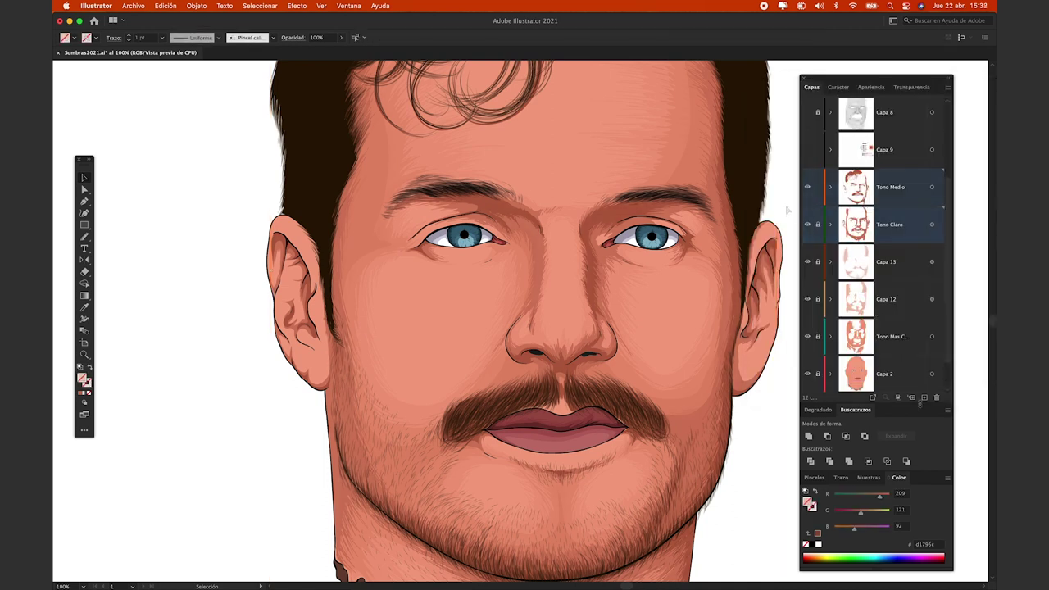
{"action": "left_click", "coordinate": [787, 210]}
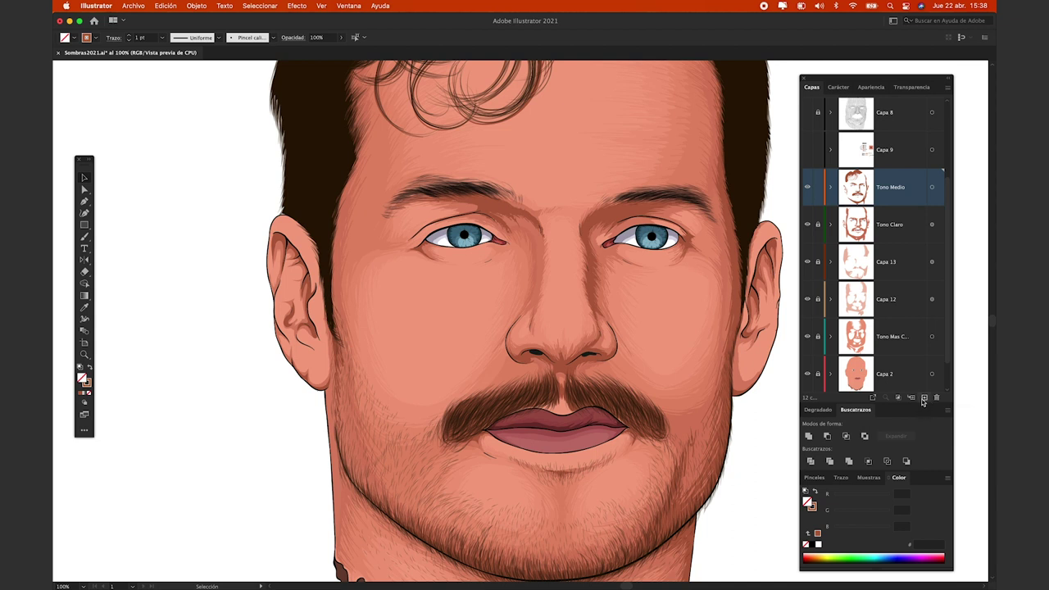
Add a layer named Tono Oscuro and set the colour to dark brown 632e1e
{"action": "left_click", "coordinate": [924, 398]}
{"action": "double_click", "coordinate": [893, 188]}
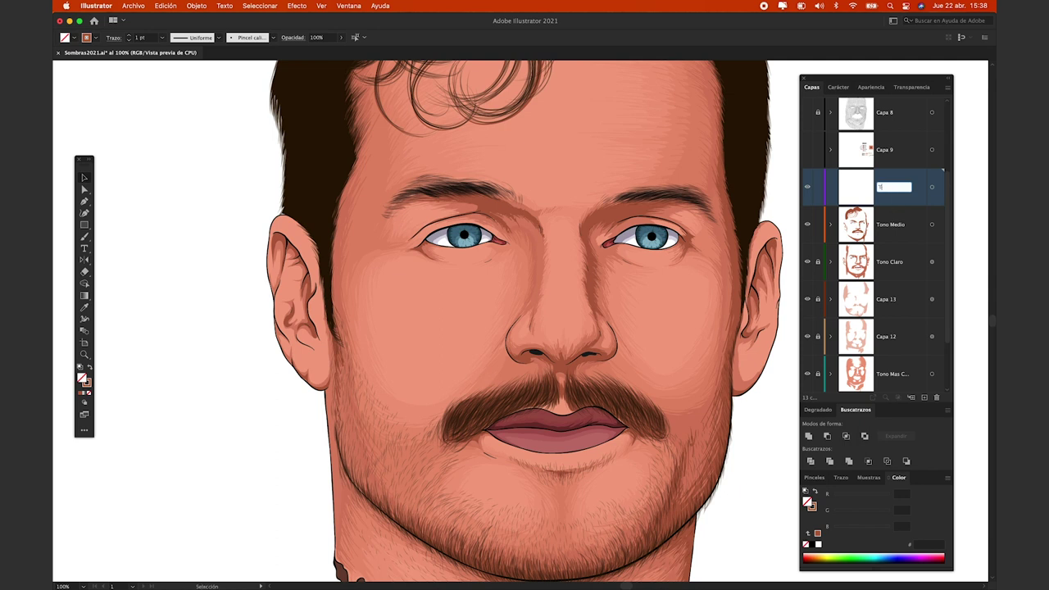
{"action": "type", "text": "Tono Oscuro"}
{"action": "key", "text": "Return"}
{"action": "double_click", "coordinate": [82, 378]}
{"action": "left_click", "coordinate": [662, 205]}
Paint dark shadow strokes above the eyelid and along the brow
{"action": "scroll", "coordinate": [420, 206], "scroll_direction": "up", "scroll_amount": 5}
{"action": "left_click_drag", "start_coordinate": [418, 263], "coordinate": [614, 233]}
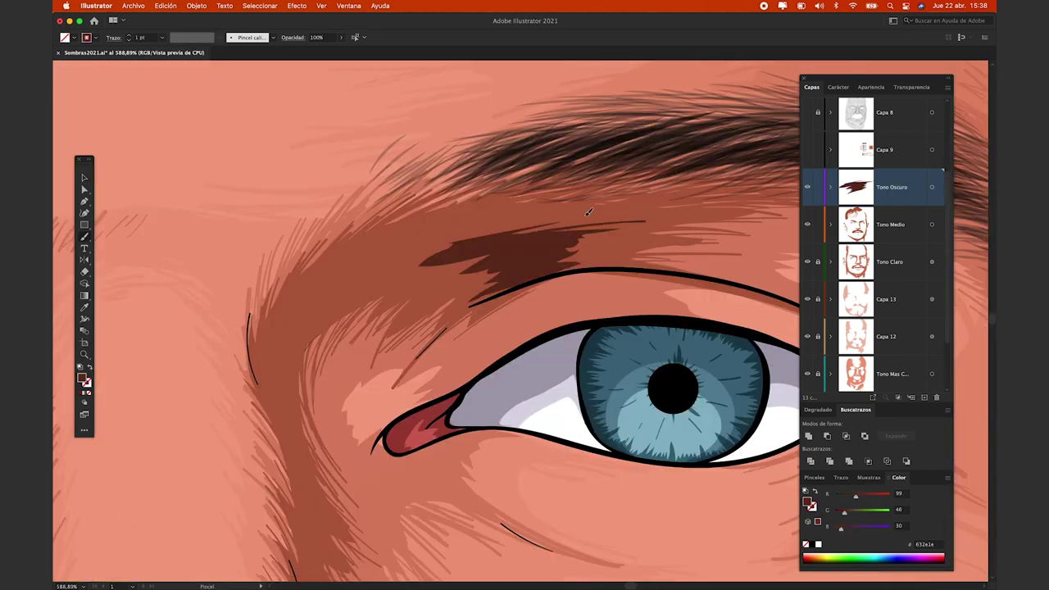
{"action": "key", "text": "b"}
{"action": "left_click_drag", "start_coordinate": [352, 295], "coordinate": [509, 220]}
{"action": "left_click_drag", "start_coordinate": [373, 279], "coordinate": [471, 239]}
{"action": "left_click_drag", "start_coordinate": [643, 235], "coordinate": [578, 246]}
{"action": "left_click_drag", "start_coordinate": [490, 256], "coordinate": [439, 288]}
{"action": "left_click_drag", "start_coordinate": [643, 253], "coordinate": [567, 267]}
{"action": "left_click_drag", "start_coordinate": [490, 255], "coordinate": [308, 316]}
{"action": "left_click_drag", "start_coordinate": [380, 251], "coordinate": [341, 293]}
{"action": "left_click_drag", "start_coordinate": [554, 224], "coordinate": [390, 275]}
{"action": "left_click_drag", "start_coordinate": [595, 256], "coordinate": [455, 317]}
{"action": "left_click_drag", "start_coordinate": [487, 276], "coordinate": [438, 287]}
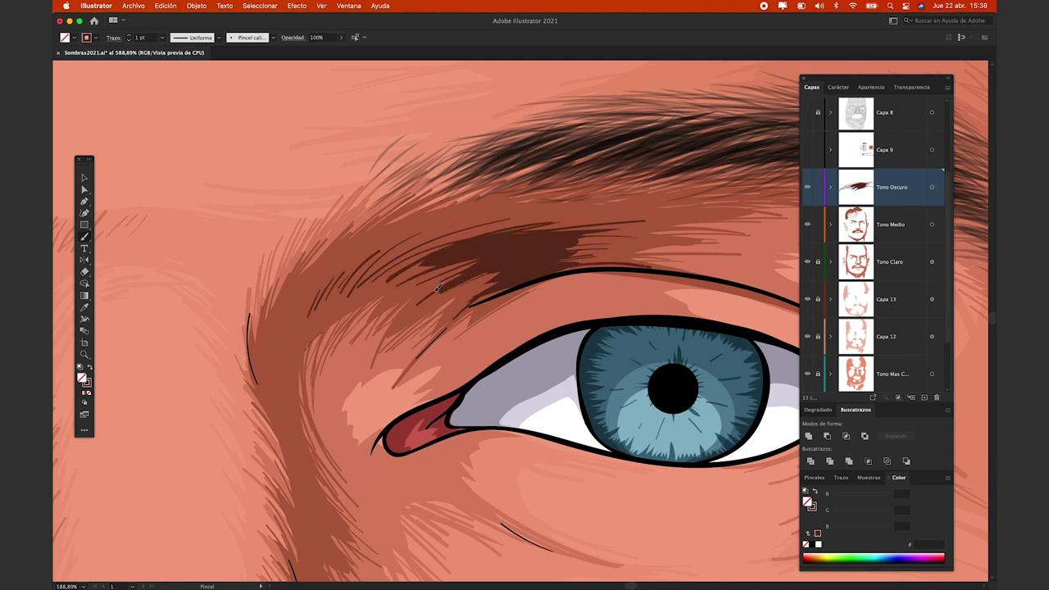
Paint dark shadow strokes along the cheek and under the nose around the nostrils
{"action": "scroll", "coordinate": [332, 384], "scroll_direction": "down", "scroll_amount": 5}
{"action": "mouse_move", "coordinate": [395, 420]}
{"action": "left_mouse_down"}
{"action": "mouse_move", "coordinate": [367, 500]}
{"action": "mouse_move", "coordinate": [369, 466]}
{"action": "left_mouse_up"}
{"action": "mouse_move", "coordinate": [387, 323]}
{"action": "left_mouse_down"}
{"action": "mouse_move", "coordinate": [373, 359]}
{"action": "mouse_move", "coordinate": [370, 464]}
{"action": "left_mouse_up"}
{"action": "mouse_move", "coordinate": [399, 426]}
{"action": "left_mouse_down"}
{"action": "mouse_move", "coordinate": [375, 504]}
{"action": "mouse_move", "coordinate": [389, 548]}
{"action": "left_mouse_up"}
{"action": "left_click_drag", "start_coordinate": [395, 388], "coordinate": [373, 432]}
{"action": "left_click_drag", "start_coordinate": [371, 326], "coordinate": [361, 351]}
{"action": "left_click_drag", "start_coordinate": [394, 342], "coordinate": [377, 396]}
{"action": "left_click_drag", "start_coordinate": [392, 318], "coordinate": [380, 356]}
{"action": "left_click_drag", "start_coordinate": [390, 411], "coordinate": [366, 472]}
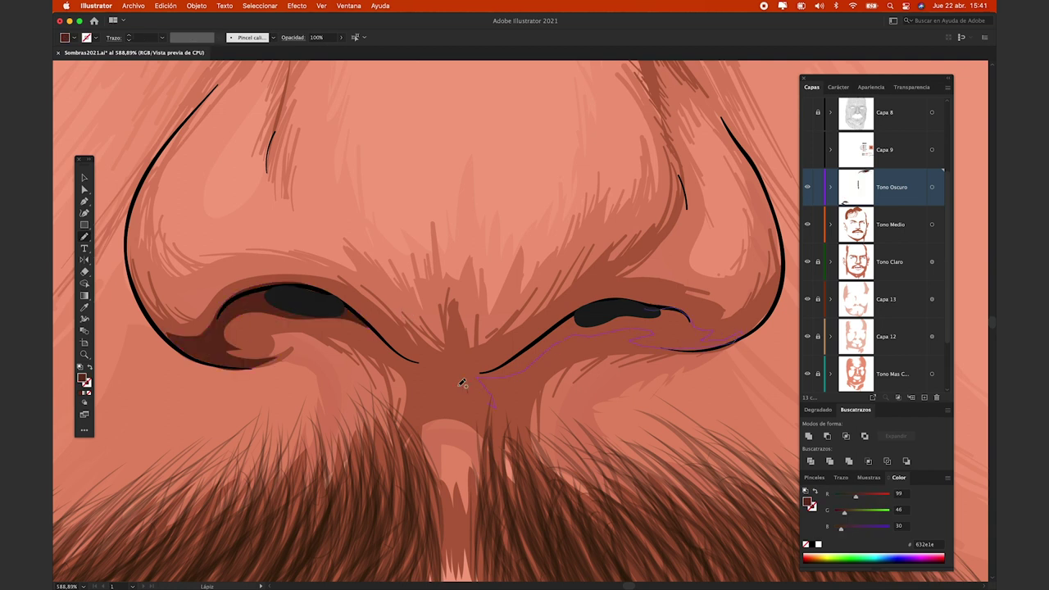
{"action": "left_click_drag", "start_coordinate": [664, 307], "coordinate": [370, 327]}
{"action": "left_click_drag", "start_coordinate": [569, 306], "coordinate": [637, 270]}
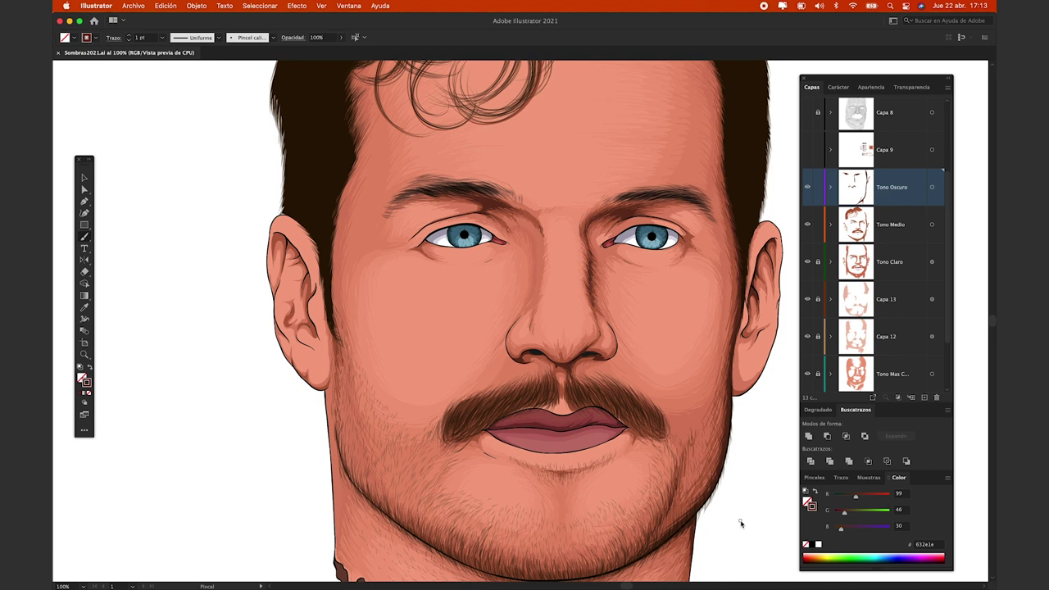
Hide Tono Oscuro and the other darker shading layers down to Capa 12
{"action": "key", "text": "v"}
{"action": "scroll", "coordinate": [835, 305], "scroll_direction": "down", "scroll_amount": 2}
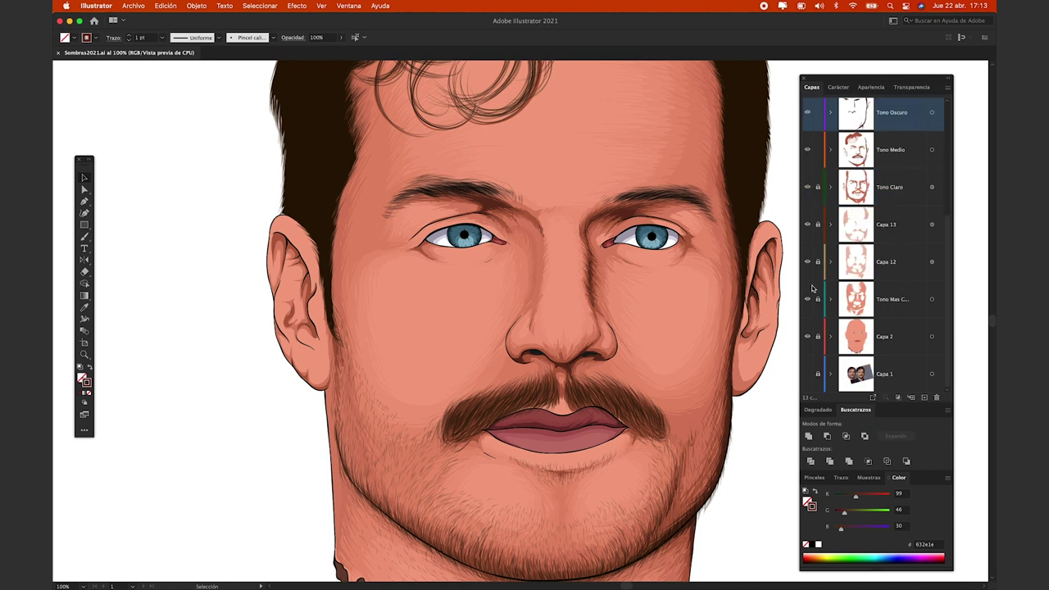
{"action": "left_click", "coordinate": [808, 119]}
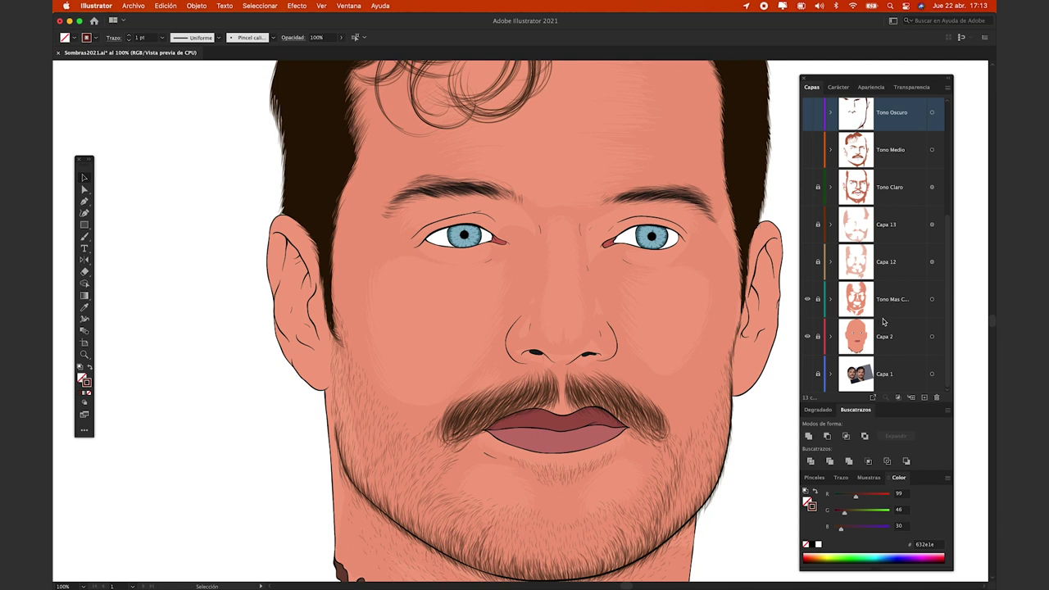
Recolour the first tone layer, keeping saturation at 49 and lowering brightness slightly
{"action": "left_click", "coordinate": [933, 299]}
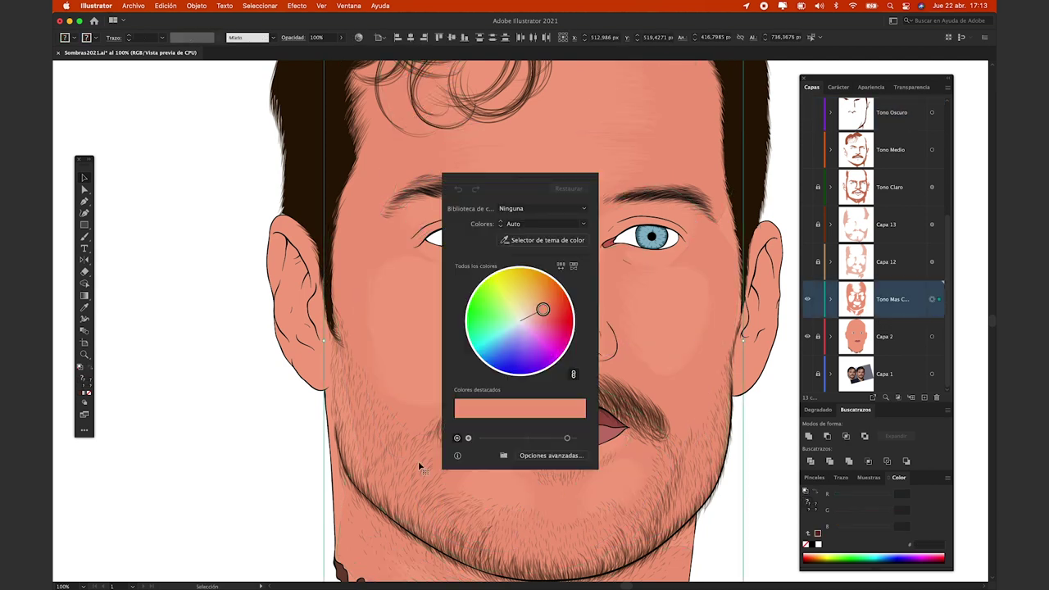
{"action": "key", "text": "Down"}
{"action": "key", "text": "Tab"}
{"action": "key", "text": "Down"}
{"action": "left_click", "coordinate": [870, 310]}
{"action": "key", "text": "Up"}
{"action": "key", "text": "Tab"}
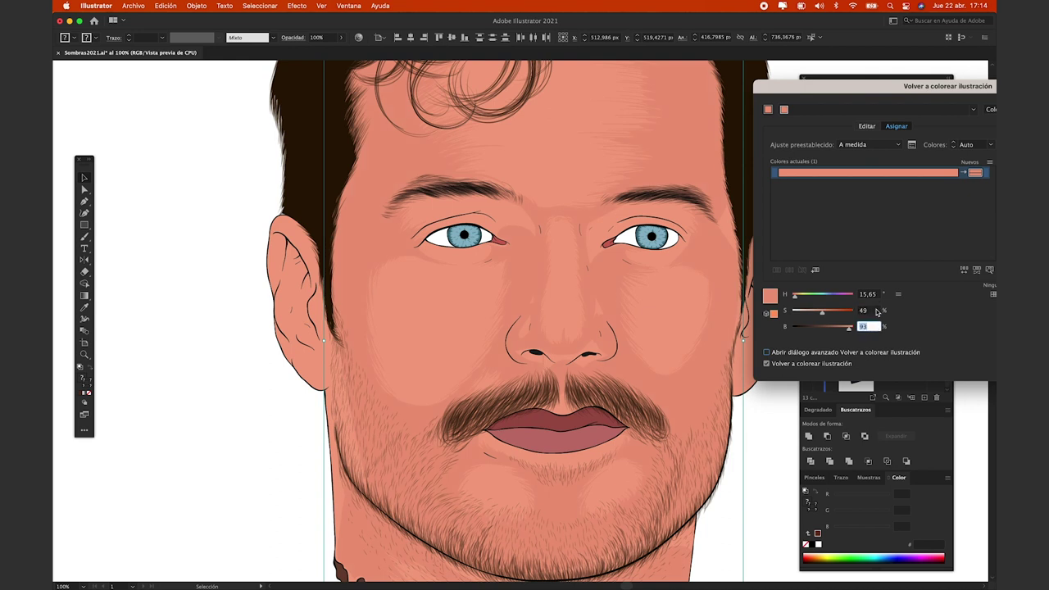
{"action": "key", "text": "Return"}
Recolour all Capa 12 artwork with the HSB values 61, 80 and 16
{"action": "left_click", "coordinate": [771, 412]}
{"action": "left_click", "coordinate": [932, 261]}
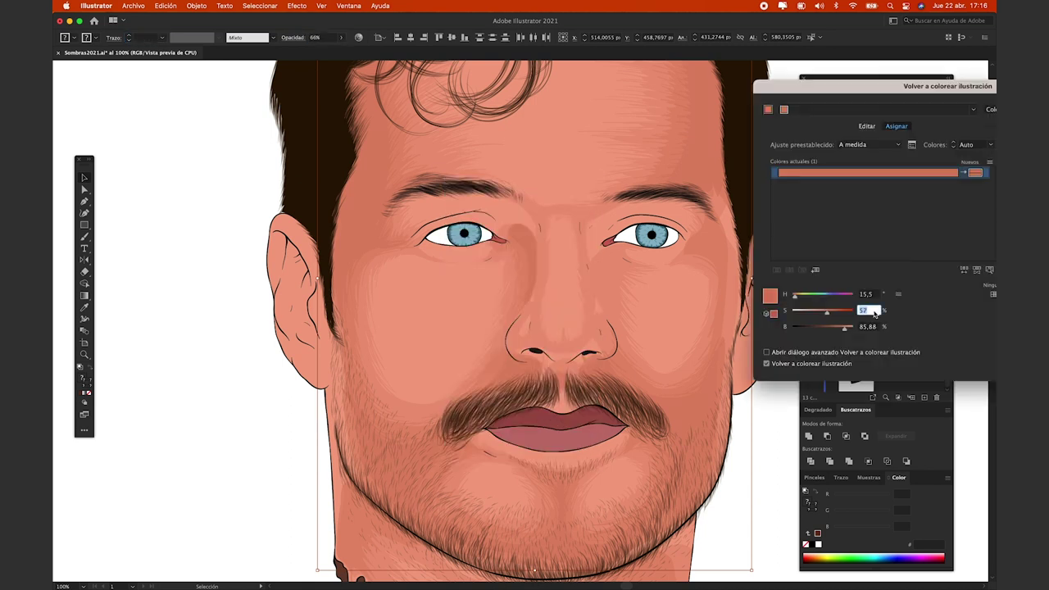
{"action": "type", "text": "61"}
{"action": "key", "text": "Tab"}
{"action": "type", "text": "80"}
{"action": "key", "text": "Tab"}
{"action": "type", "text": "16"}
{"action": "key", "text": "Tab"}
{"action": "key", "text": "Tab"}
{"action": "key", "text": "Tab"}
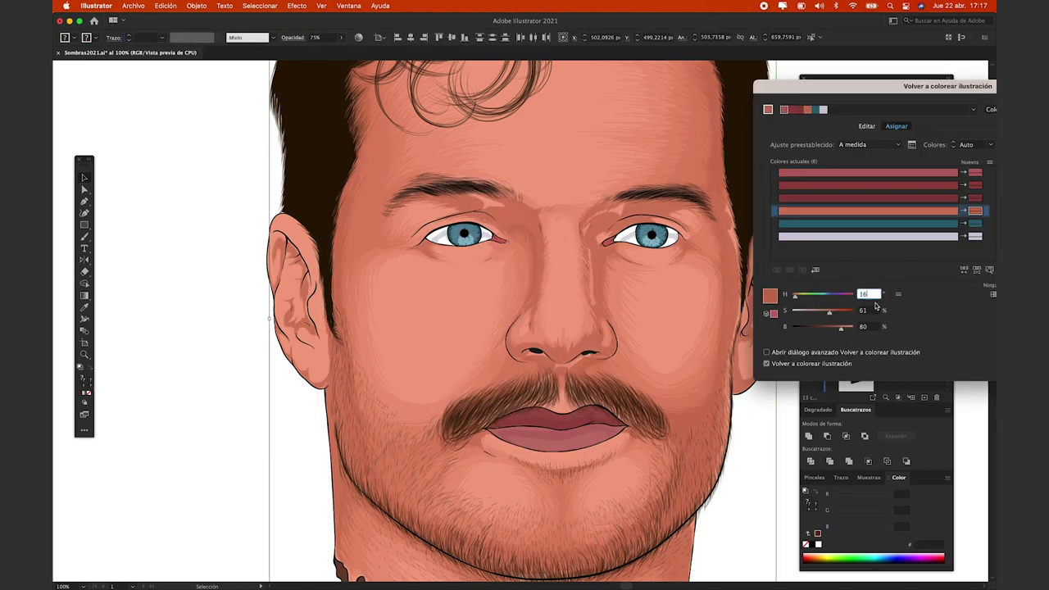
{"action": "key", "text": "Return"}
Show Tono Medio again and recolour it to saturation 62 and brightness 76
{"action": "left_click", "coordinate": [807, 150]}
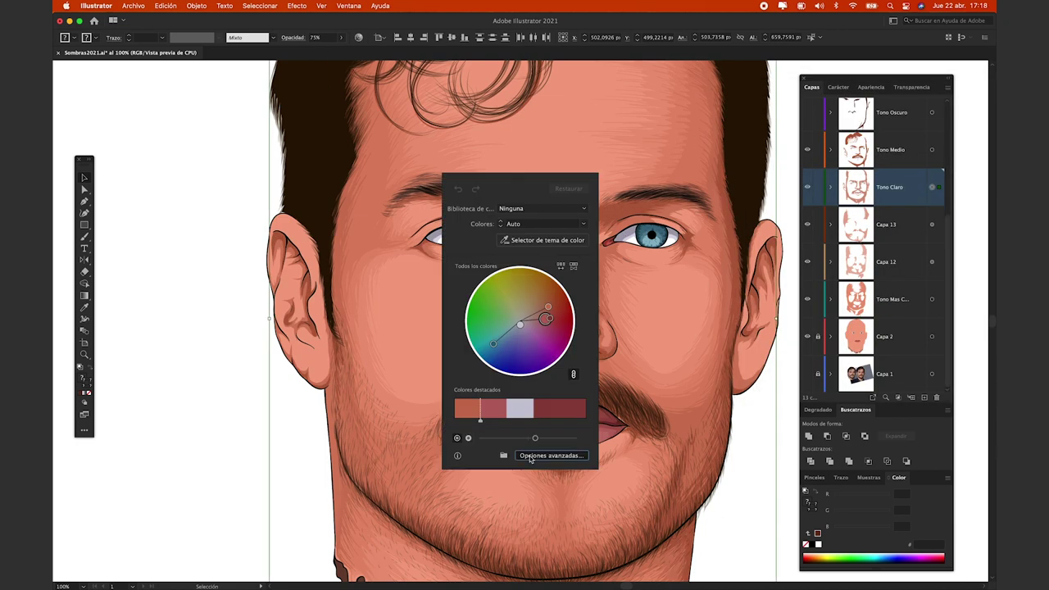
{"action": "left_click", "coordinate": [867, 310]}
{"action": "type", "text": "62"}
{"action": "key", "text": "Tab"}
{"action": "type", "text": "76"}
{"action": "key", "text": "Return"}
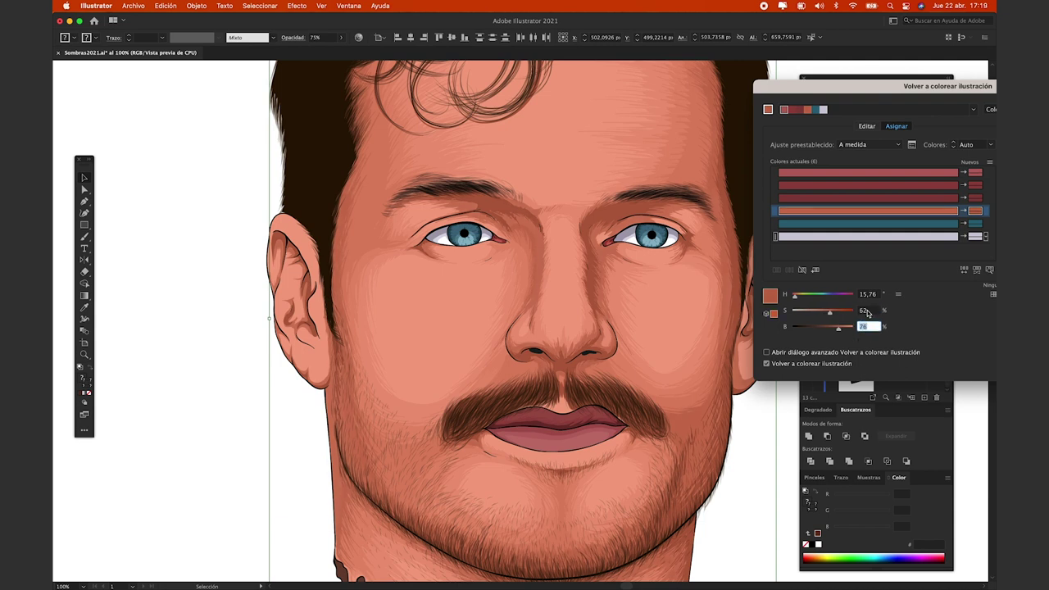
{"action": "left_click", "coordinate": [530, 227]}
Recolour the whole nose-bridge layer's artwork, then select the Tono Oscuro artwork
{"action": "left_click_drag", "start_coordinate": [492, 279], "coordinate": [531, 253]}
{"action": "key", "text": "super+a"}
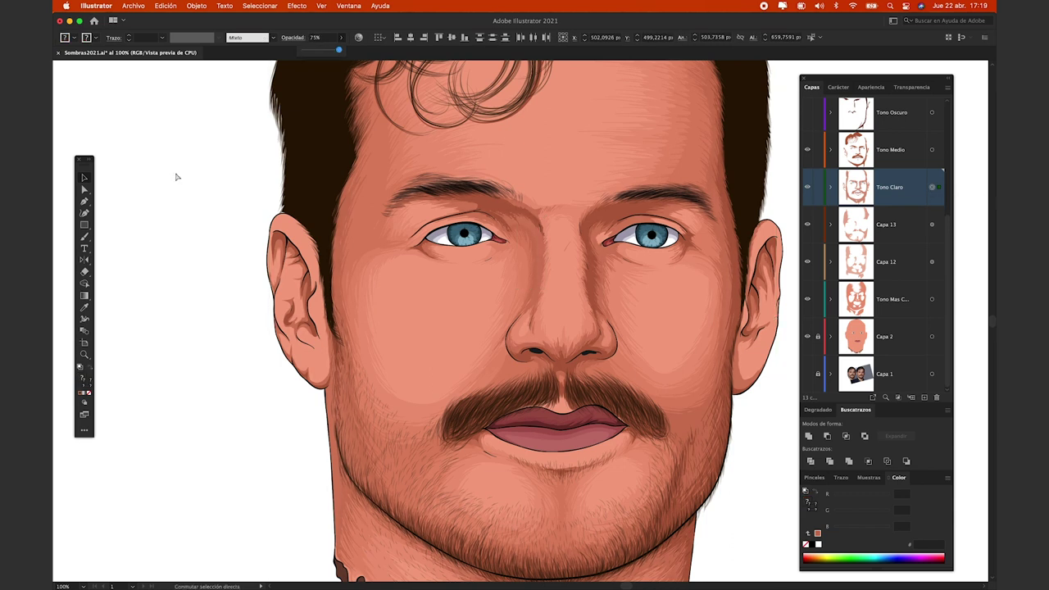
{"action": "left_click", "coordinate": [361, 37]}
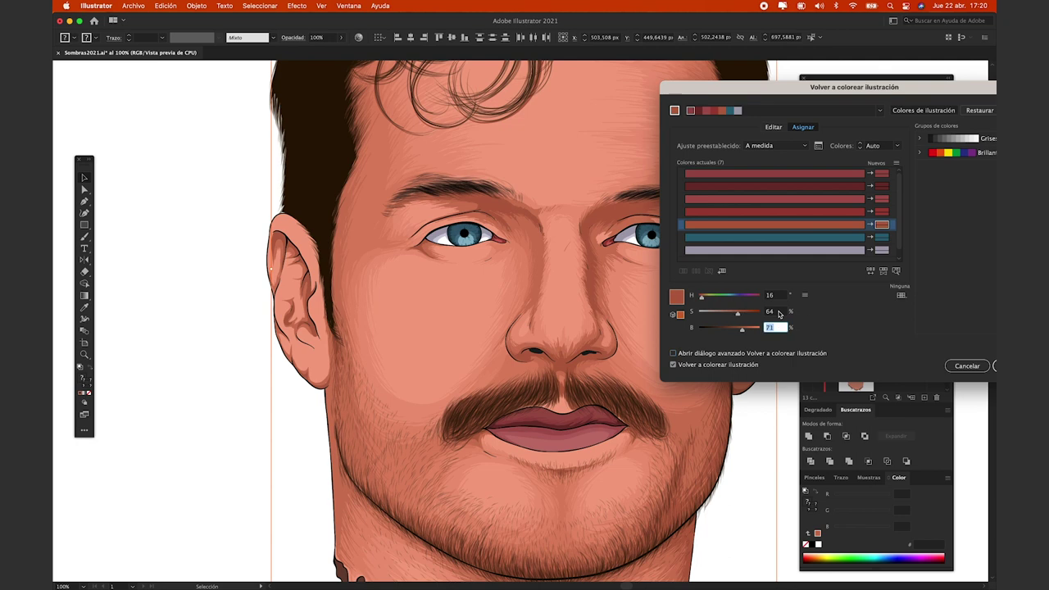
{"action": "key", "text": "Return"}
{"action": "left_click", "coordinate": [931, 150]}
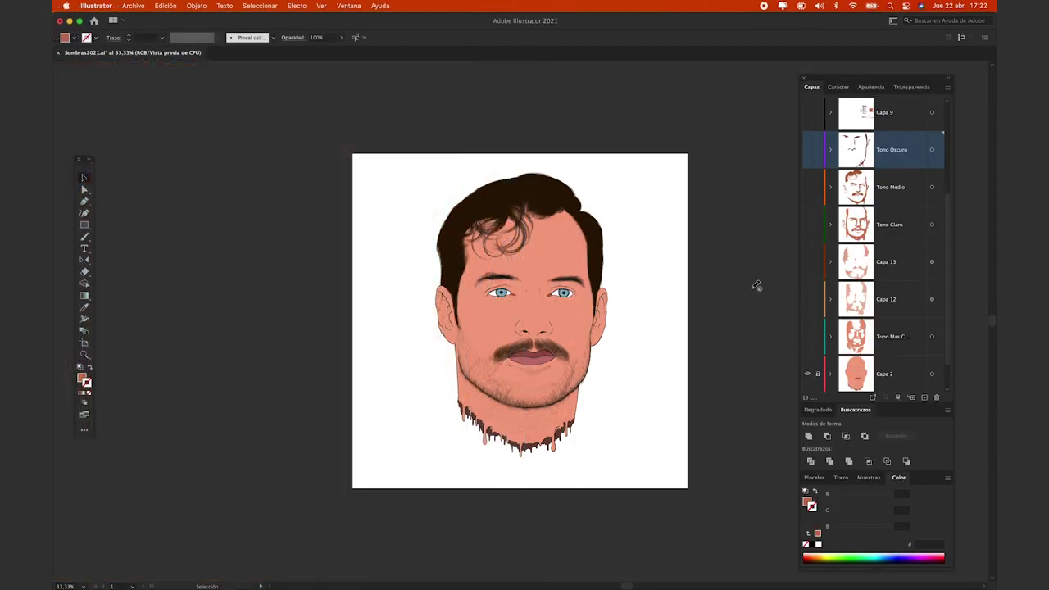
Marquee-zoom in on the face
{"action": "left_click_drag", "start_coordinate": [428, 187], "coordinate": [621, 434]}
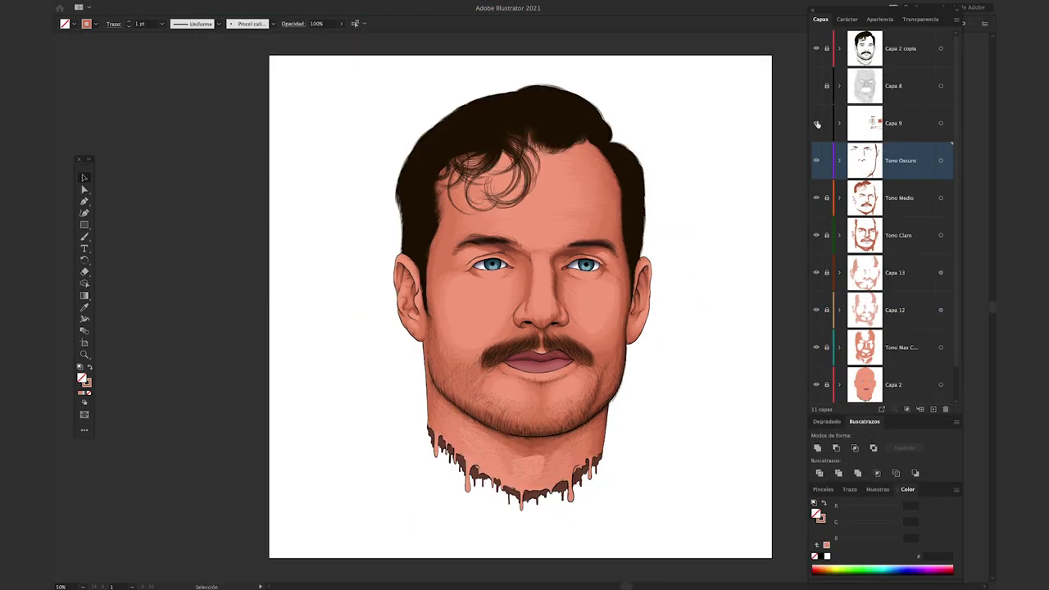
Show Capa 9 and pan to bring the Metodo 1 tone chart into view
{"action": "left_click", "coordinate": [817, 123]}
{"action": "left_click_drag", "start_coordinate": [664, 223], "coordinate": [361, 198]}
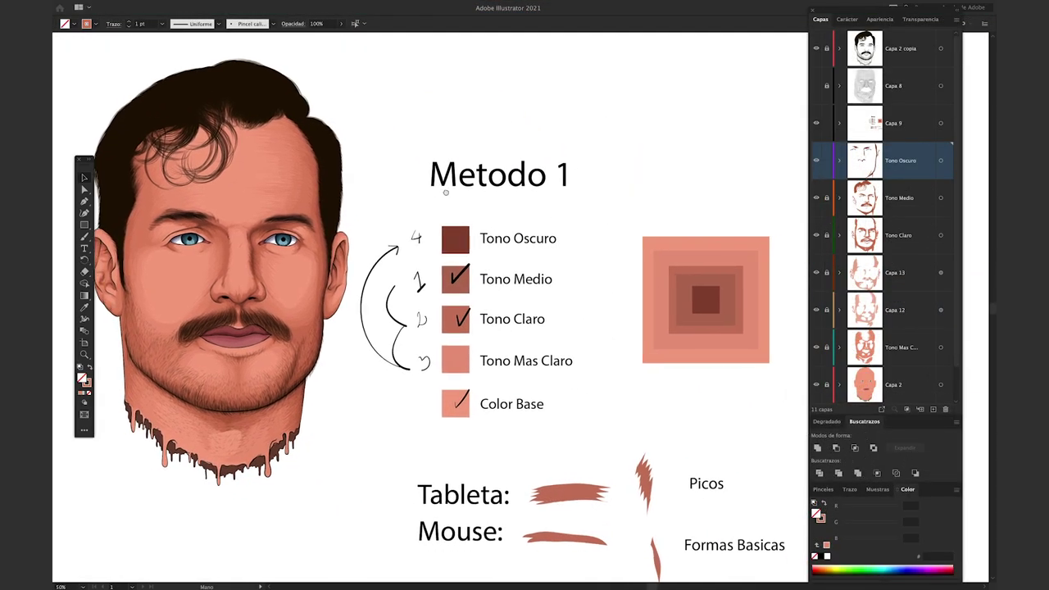
{"action": "left_click_drag", "start_coordinate": [446, 192], "coordinate": [462, 194]}
{"action": "scroll", "coordinate": [885, 205], "scroll_direction": "down", "scroll_amount": 1}
On a new layer, brush four curved arrows leading out from the concentric squares
{"action": "left_click_drag", "start_coordinate": [784, 369], "coordinate": [792, 375]}
{"action": "key", "text": "ctrl+l"}
{"action": "left_click_drag", "start_coordinate": [774, 338], "coordinate": [796, 246]}
{"action": "left_click_drag", "start_coordinate": [746, 269], "coordinate": [798, 203]}
{"action": "left_click_drag", "start_coordinate": [725, 300], "coordinate": [795, 160]}
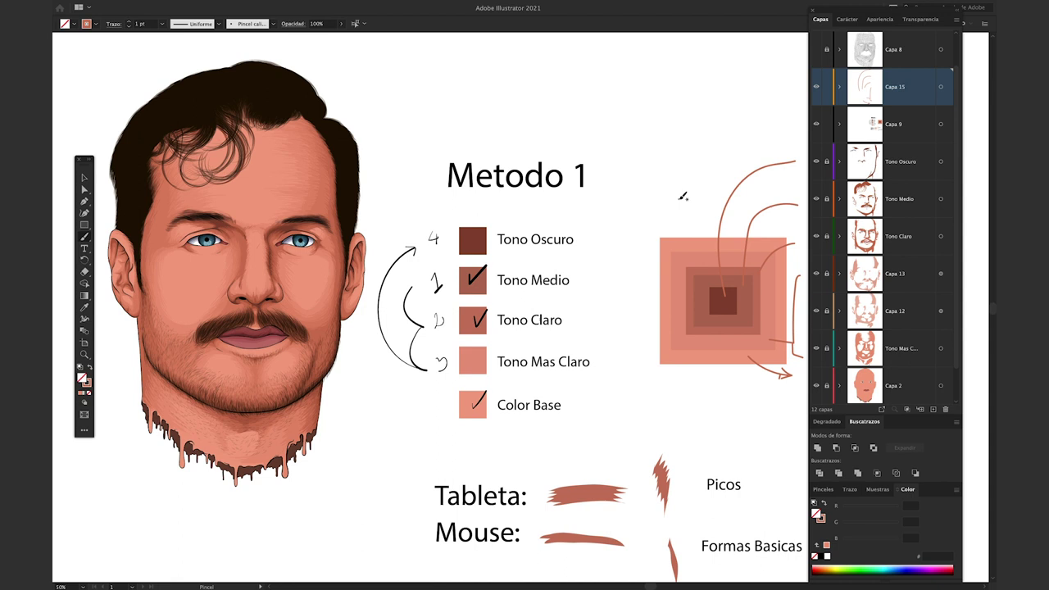
{"action": "key", "text": "ctrl+1"}
Create a new layer and name it Luces
{"action": "key", "text": "v"}
{"action": "left_click", "coordinate": [933, 409]}
{"action": "double_click", "coordinate": [898, 124]}
{"action": "type", "text": "uz"}
{"action": "key", "text": "Return"}
{"action": "double_click", "coordinate": [890, 127]}
{"action": "type", "text": "Luces"}
{"action": "key", "text": "Return"}
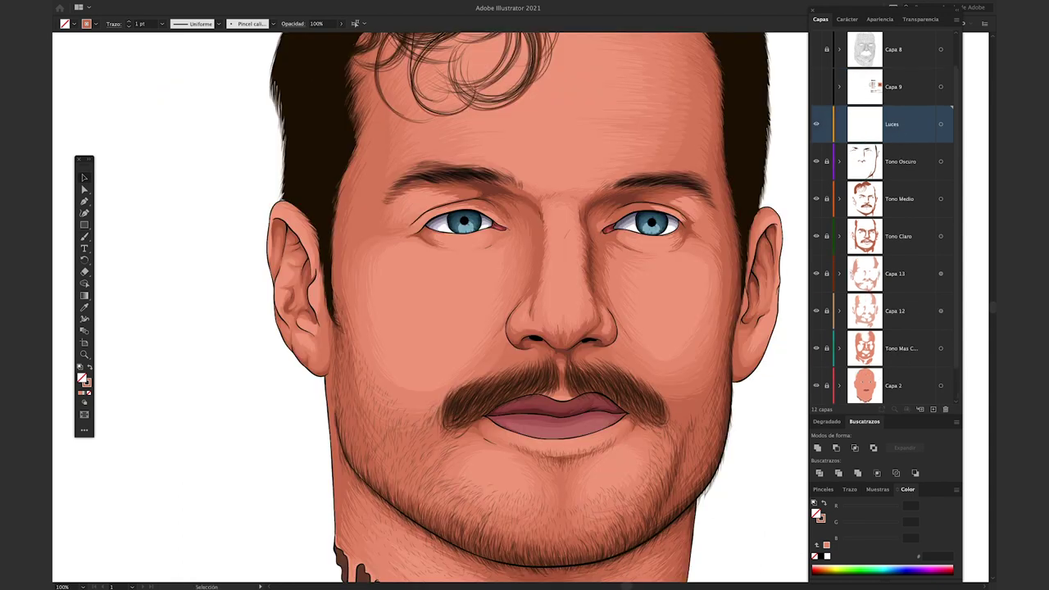
Set the fill colour to the light pink f7ad97
{"action": "scroll", "coordinate": [885, 246], "scroll_direction": "down", "scroll_amount": 1}
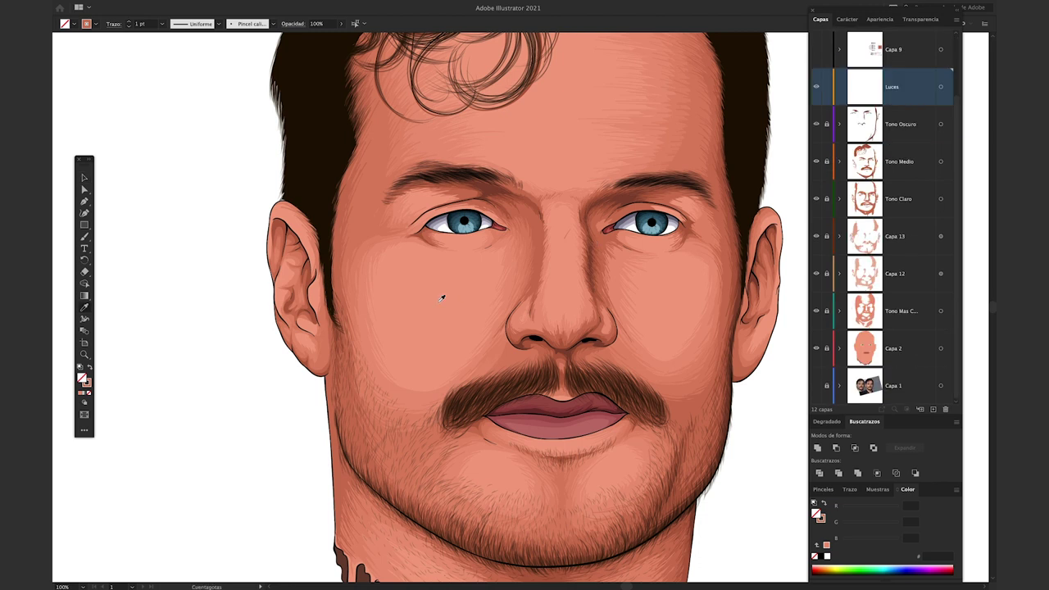
{"action": "key", "text": "shift+x"}
{"action": "double_click", "coordinate": [82, 379]}
{"action": "left_click", "coordinate": [467, 258]}
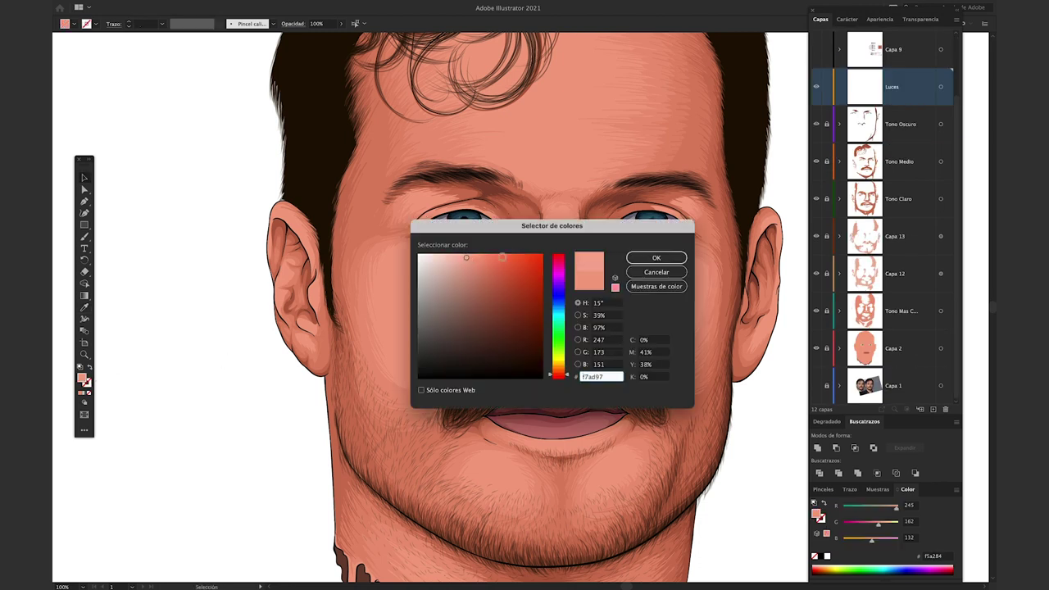
{"action": "left_click", "coordinate": [656, 258]}
Draw pencil highlights on both cheeks, the chin and the forehead
{"action": "scroll", "coordinate": [350, 265], "scroll_direction": "up", "scroll_amount": 2}
{"action": "left_click_drag", "start_coordinate": [356, 244], "coordinate": [495, 297]}
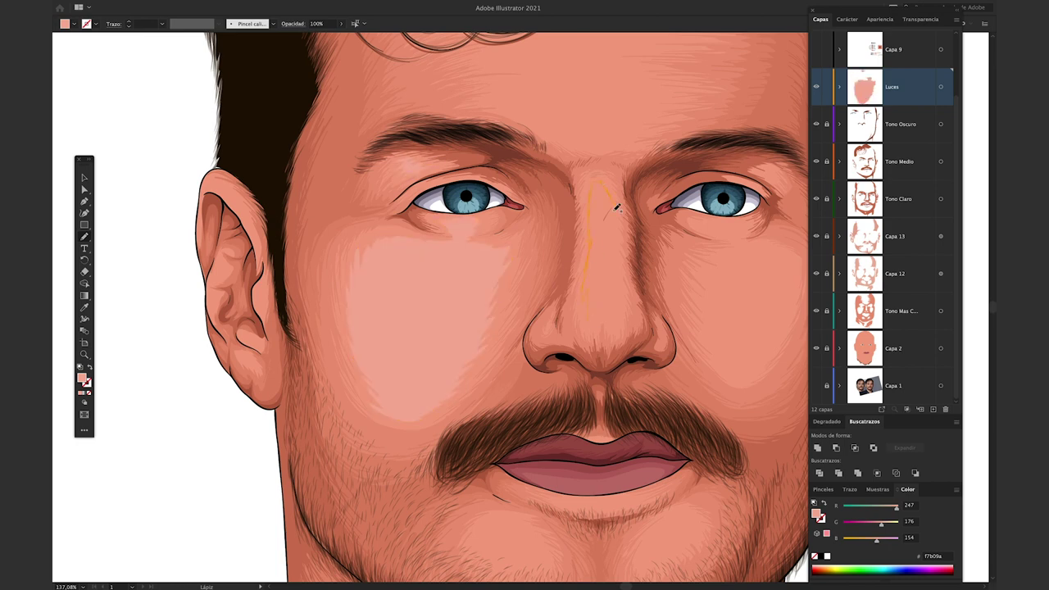
{"action": "scroll", "coordinate": [620, 243], "scroll_direction": "right", "scroll_amount": 3}
{"action": "mouse_move", "coordinate": [580, 289]}
{"action": "left_mouse_down"}
{"action": "mouse_move", "coordinate": [616, 246]}
{"action": "mouse_move", "coordinate": [585, 328]}
{"action": "left_mouse_up"}
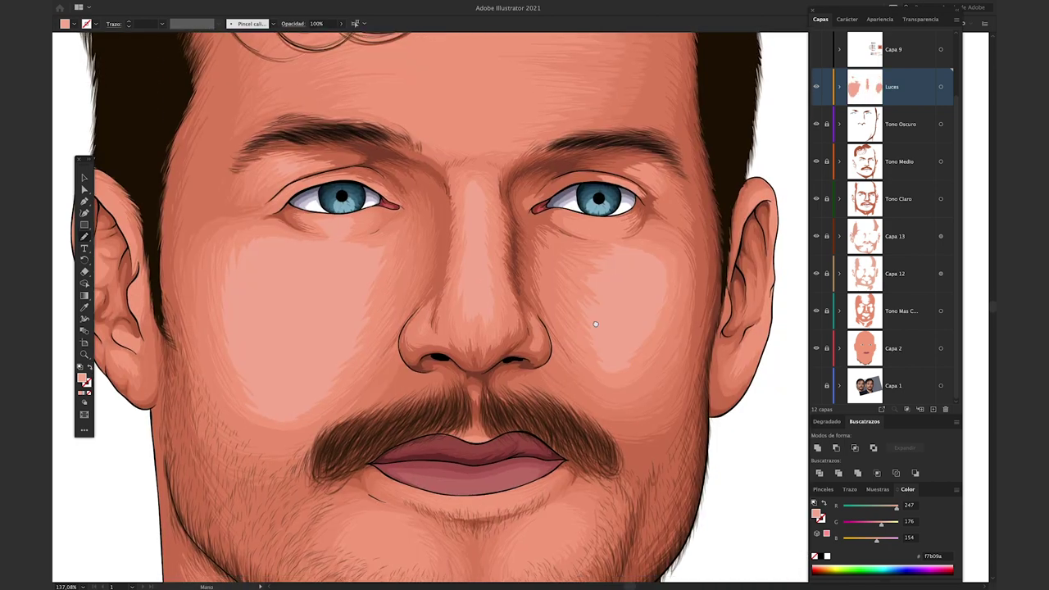
{"action": "scroll", "coordinate": [585, 328], "scroll_direction": "down", "scroll_amount": 3}
{"action": "left_click_drag", "start_coordinate": [392, 408], "coordinate": [415, 451]}
{"action": "left_click_drag", "start_coordinate": [537, 441], "coordinate": [594, 417]}
{"action": "scroll", "coordinate": [593, 417], "scroll_direction": "up", "scroll_amount": 1}
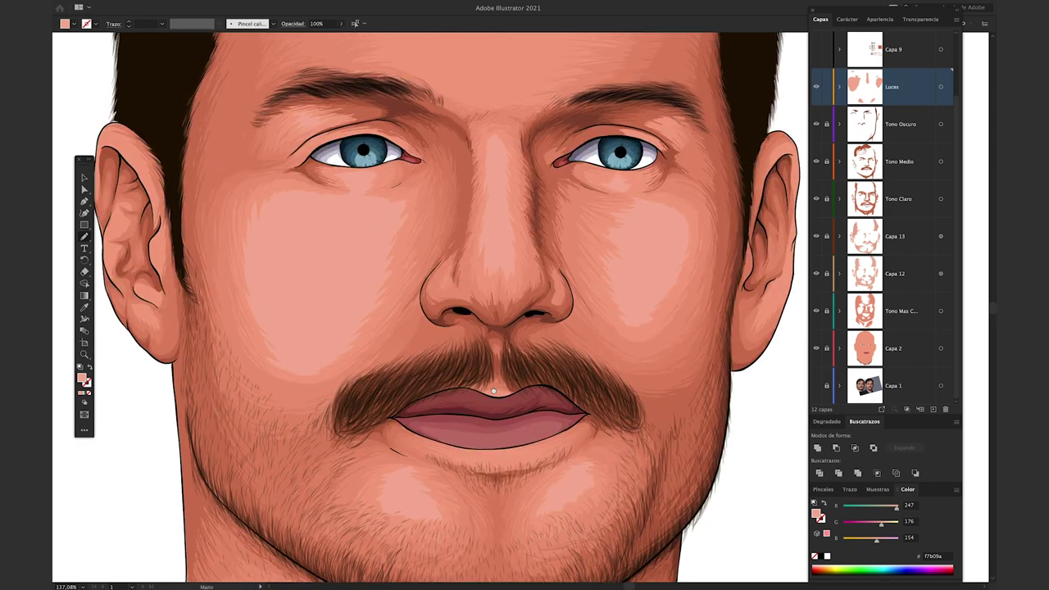
{"action": "scroll", "coordinate": [421, 320], "scroll_direction": "up", "scroll_amount": 5}
{"action": "left_click_drag", "start_coordinate": [541, 246], "coordinate": [417, 288]}
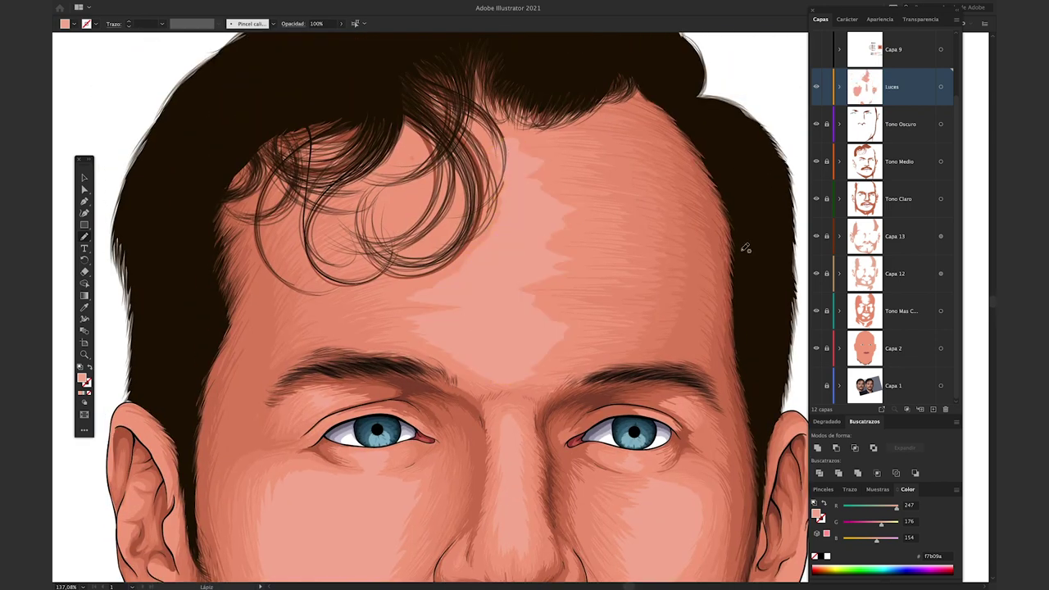
{"action": "left_click_drag", "start_coordinate": [477, 320], "coordinate": [543, 101]}
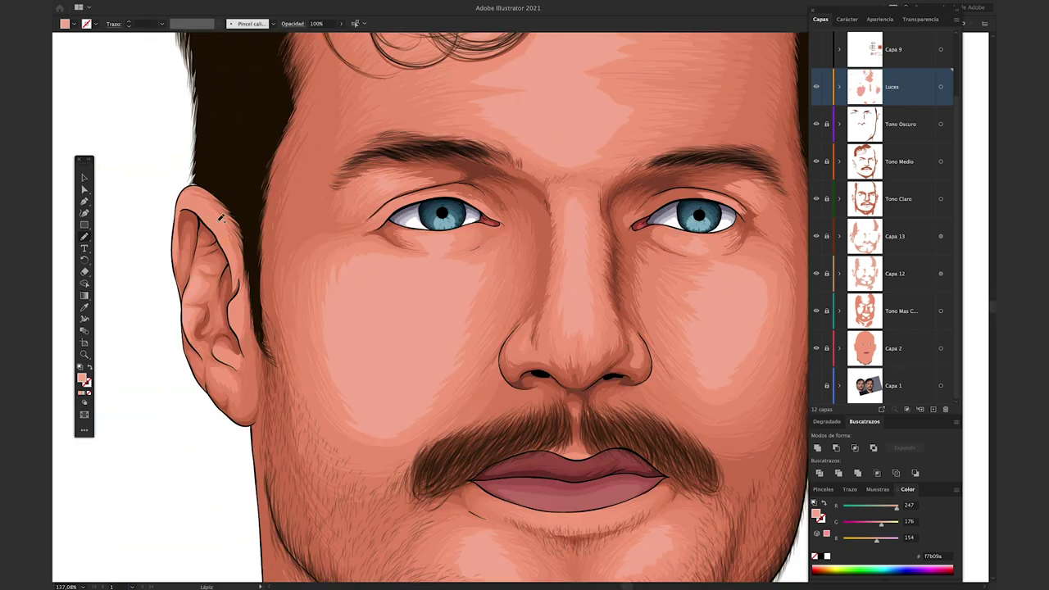
Undo the highlight strokes drawn on the neck
{"action": "key", "text": "a"}
{"action": "key", "text": "n"}
{"action": "left_click_drag", "start_coordinate": [595, 298], "coordinate": [519, 269]}
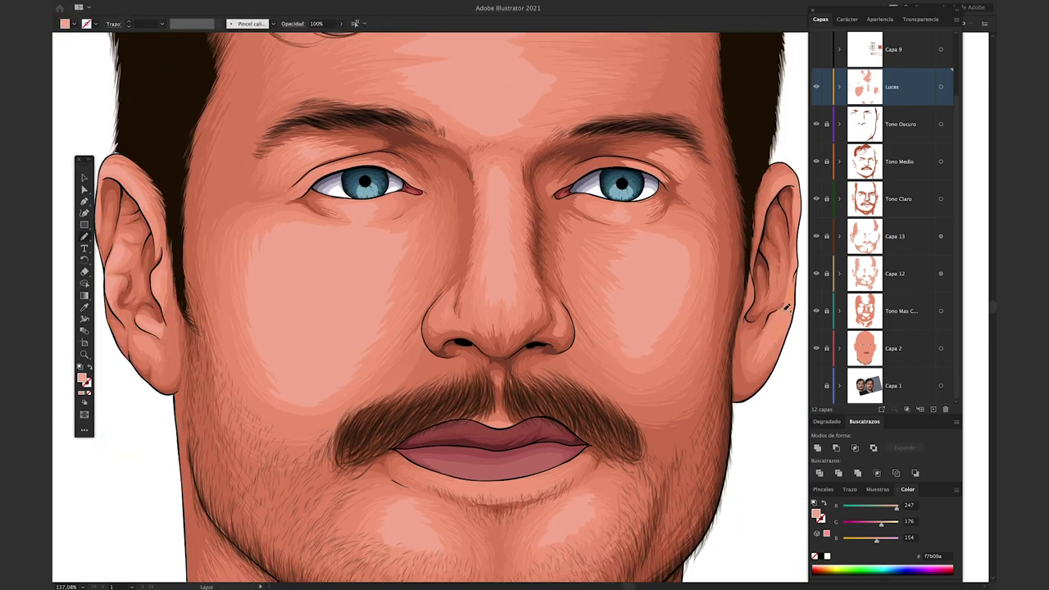
{"action": "scroll", "coordinate": [519, 269], "scroll_direction": "down", "scroll_amount": 5}
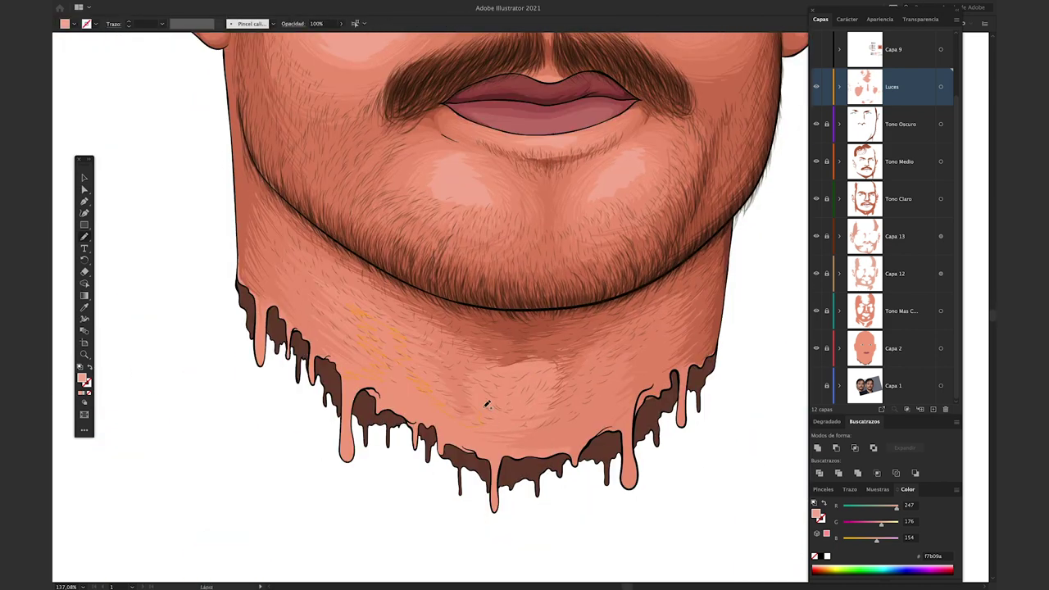
{"action": "key", "text": "ctrl+z"}
{"action": "key", "text": "ctrl+1"}
Select every highlight sharing the forehead stroke's orange stroke colour
{"action": "key", "text": "b"}
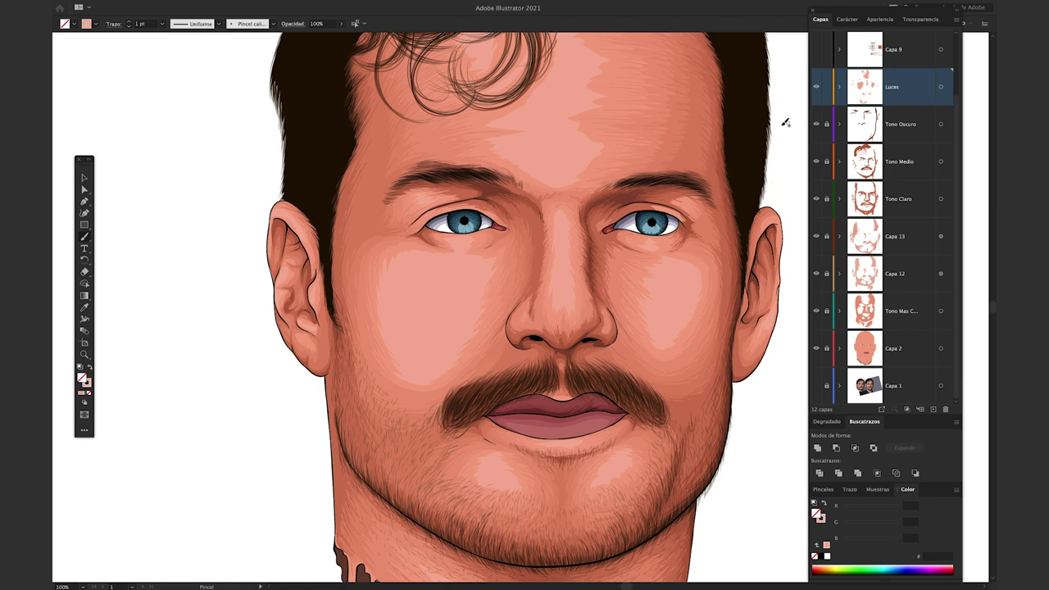
{"action": "key", "text": "Tab"}
{"action": "key", "text": "Tab"}
{"action": "key", "text": "v"}
{"action": "left_click", "coordinate": [595, 161]}
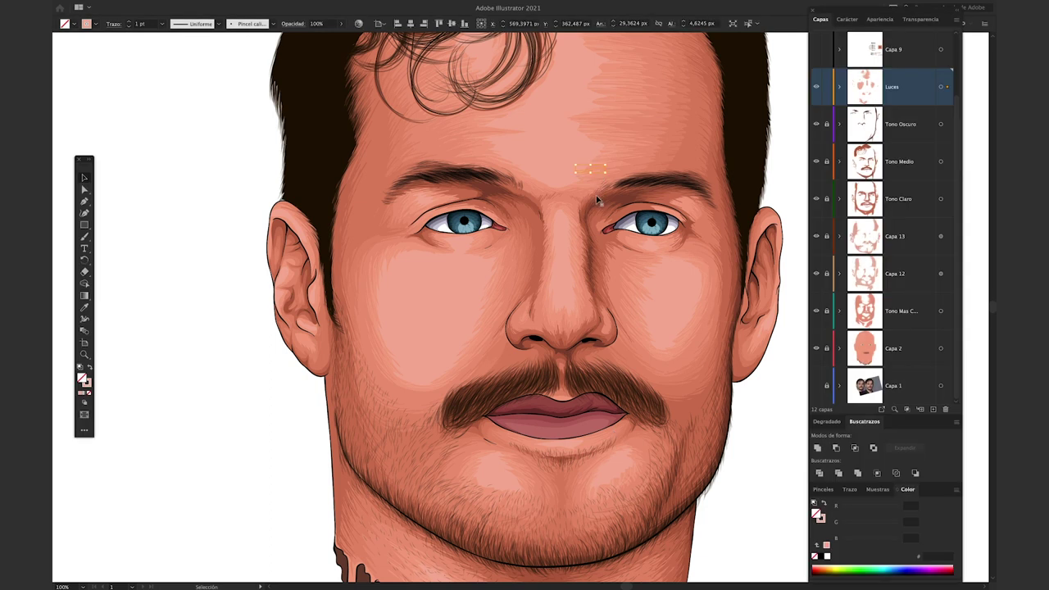
{"action": "key", "text": "Tab"}
{"action": "key", "text": "Tab"}
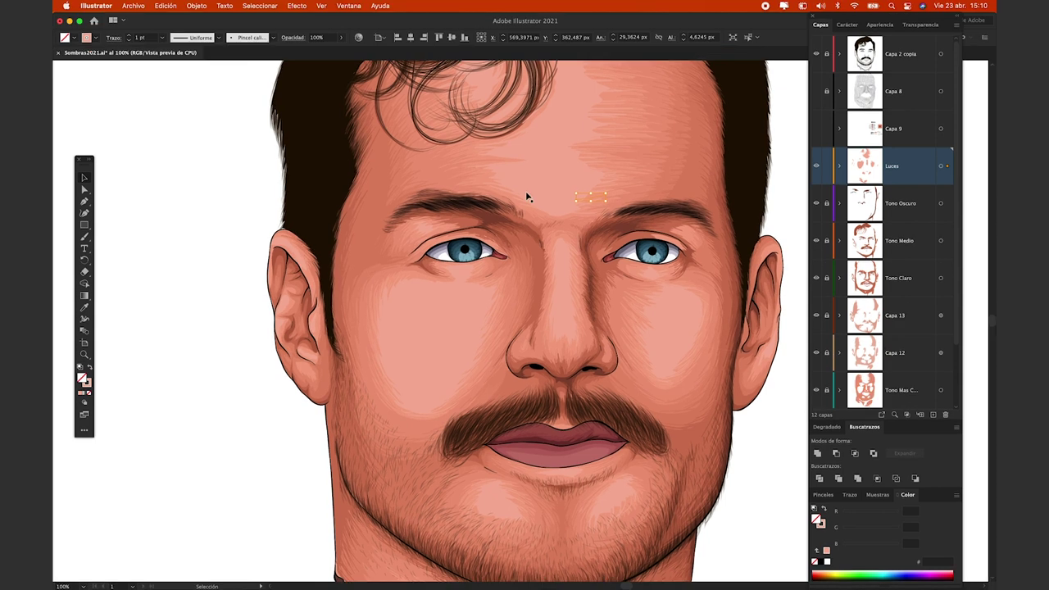
{"action": "left_click", "coordinate": [269, 6]}
{"action": "mouse_move", "coordinate": [304, 107]}
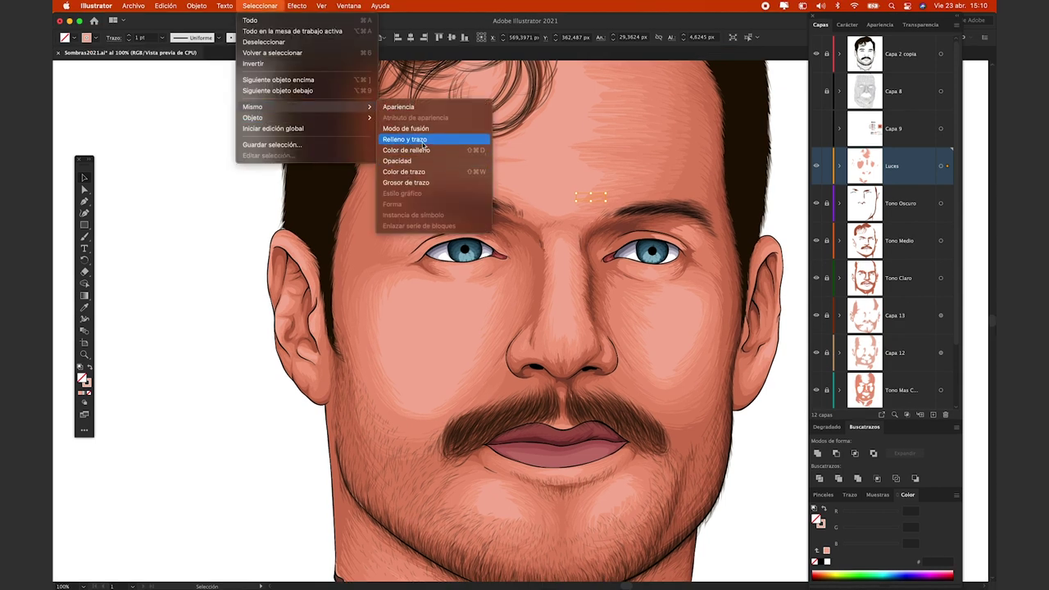
{"action": "left_click", "coordinate": [434, 171]}
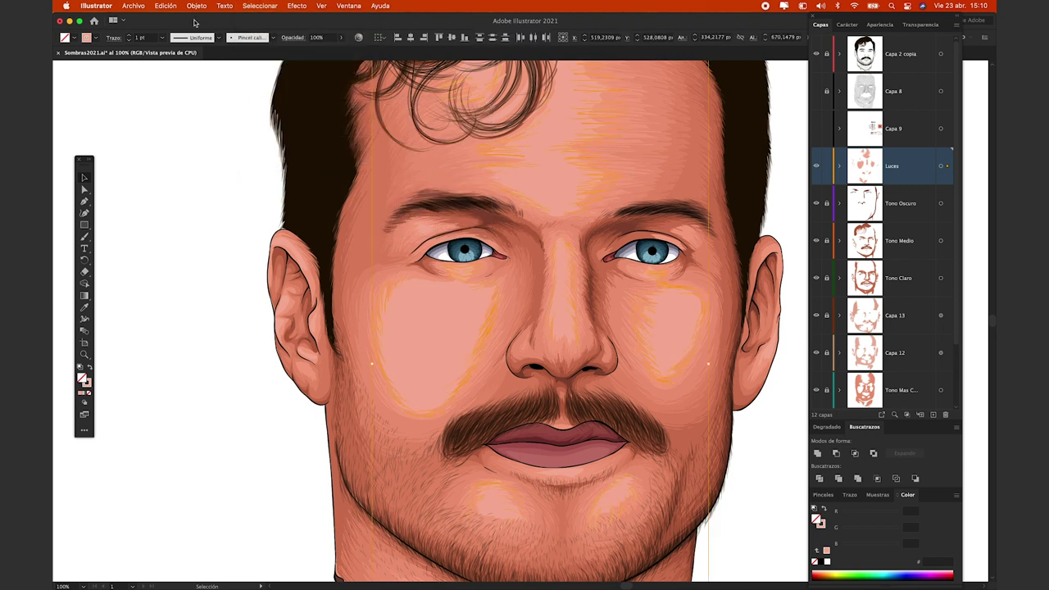
Expand the highlight strokes and unite same-fill shapes into single pink highlights
{"action": "left_click", "coordinate": [166, 5]}
{"action": "left_click", "coordinate": [210, 140]}
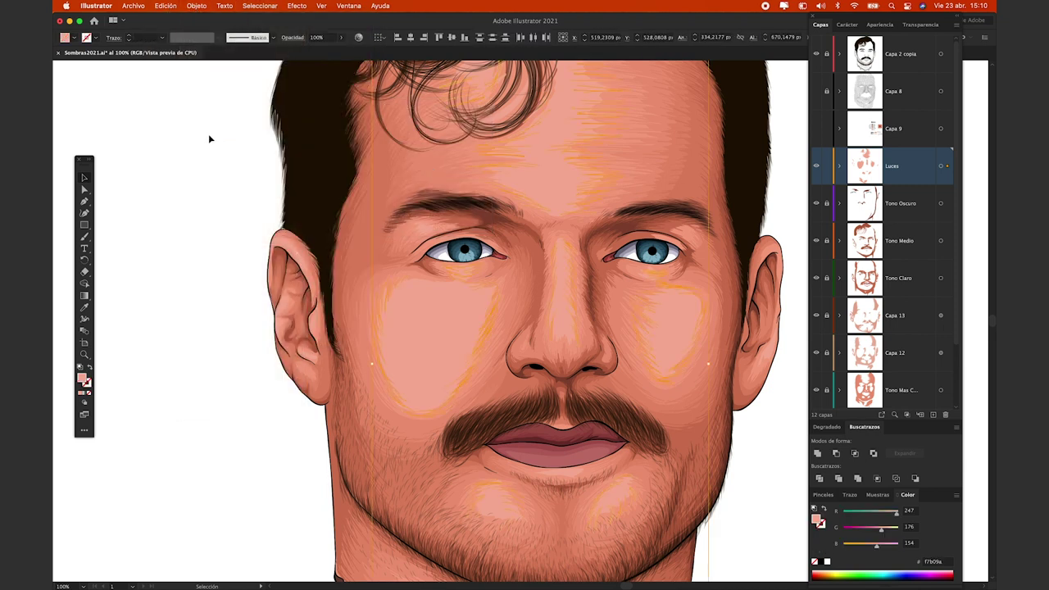
{"action": "left_click", "coordinate": [195, 6]}
{"action": "left_click", "coordinate": [222, 135]}
{"action": "left_click", "coordinate": [259, 6]}
{"action": "mouse_move", "coordinate": [252, 107]}
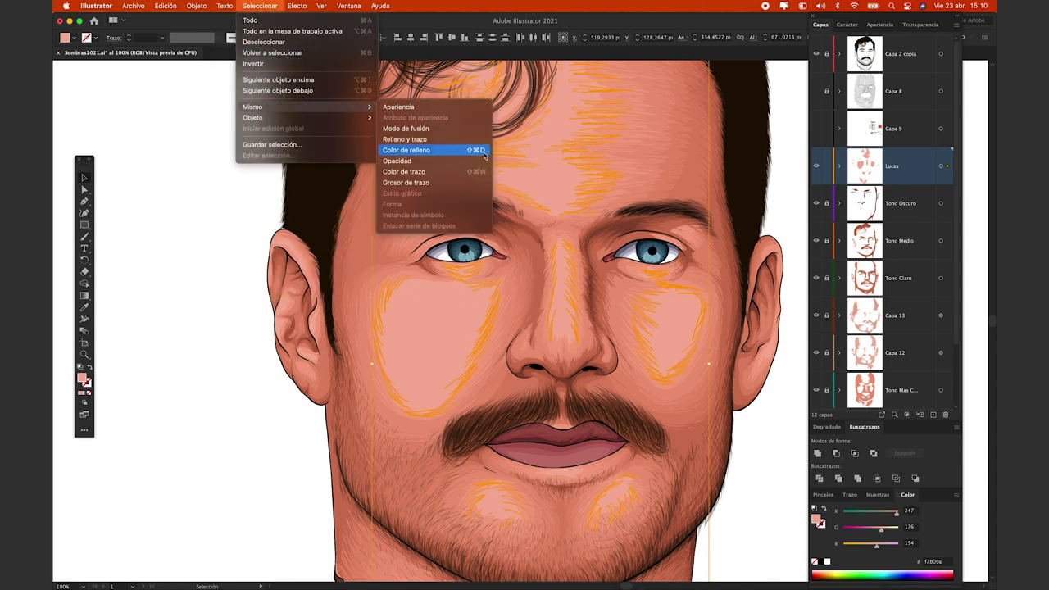
{"action": "left_click", "coordinate": [484, 152]}
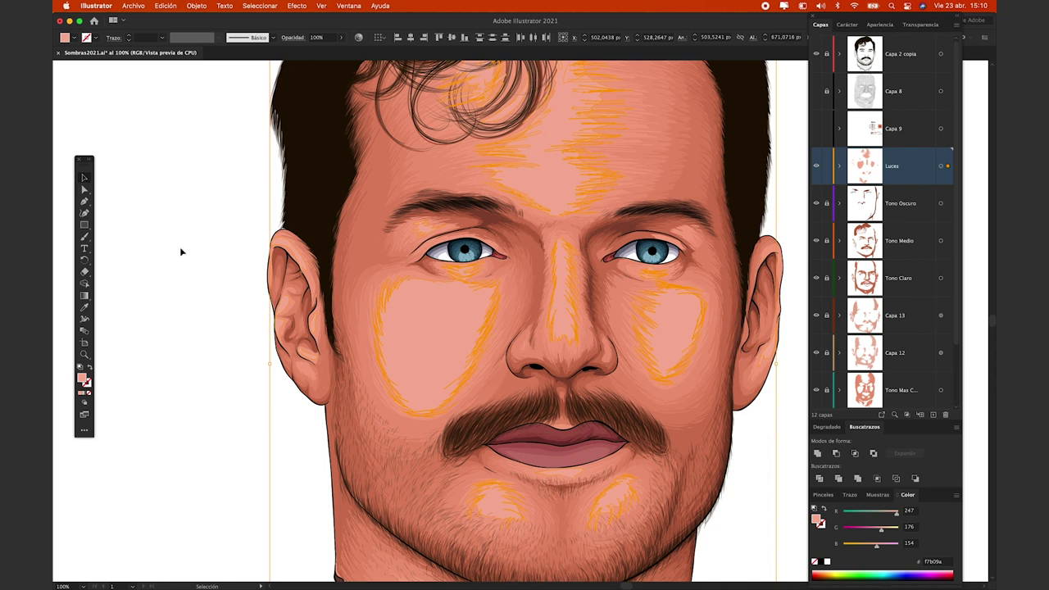
{"action": "left_click", "coordinate": [818, 454]}
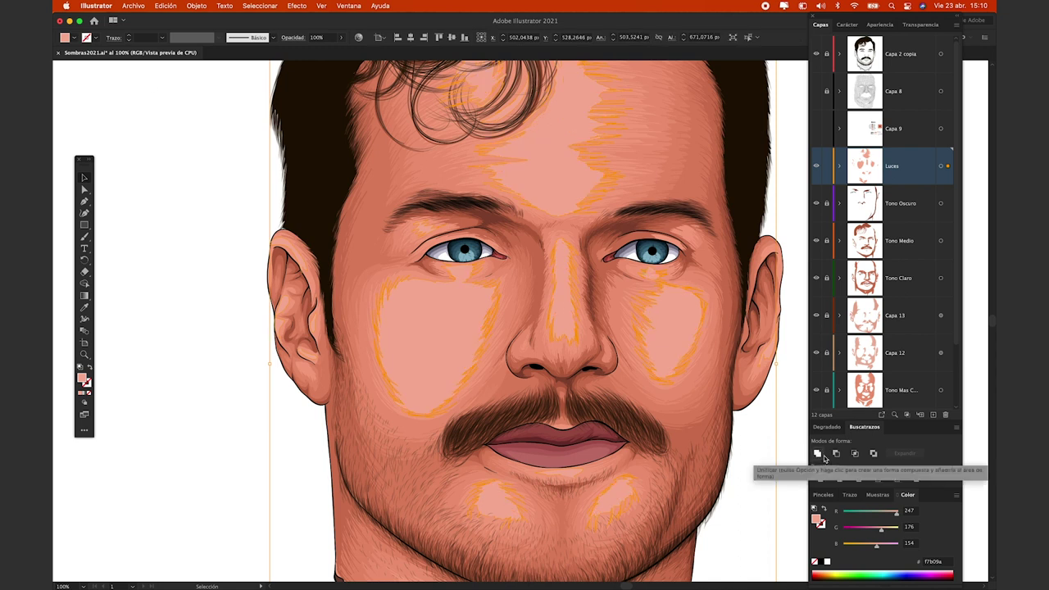
Deselect and fade the Luces highlights almost out of view
{"action": "left_click", "coordinate": [341, 37]}
{"action": "left_click_drag", "start_coordinate": [349, 53], "coordinate": [312, 53]}
{"action": "left_click", "coordinate": [218, 150]}
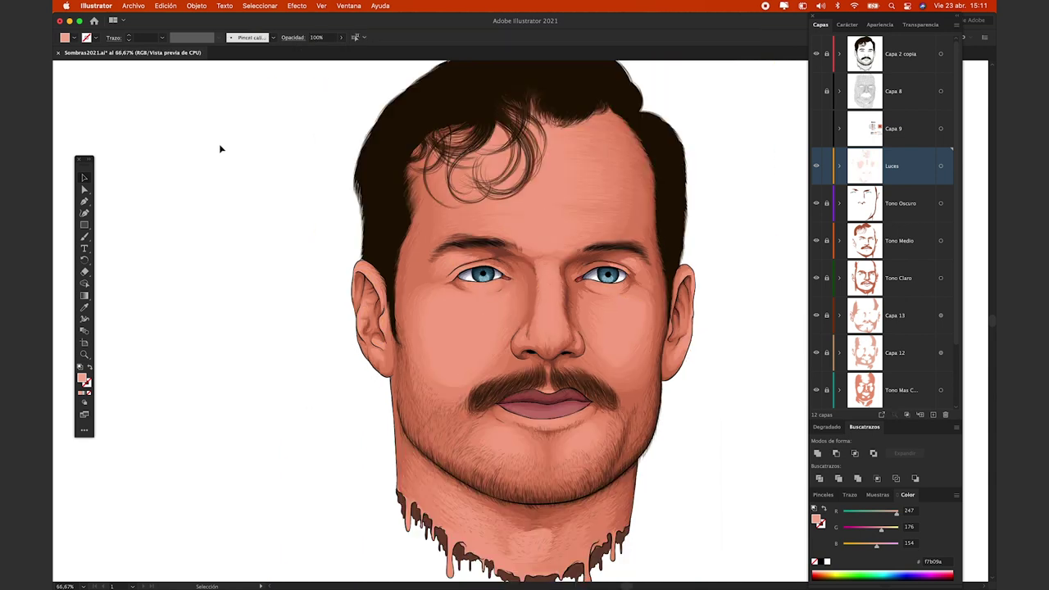
Pencil in extra highlights on the cheeks and along the nose bridge
{"action": "key", "text": "super+minus"}
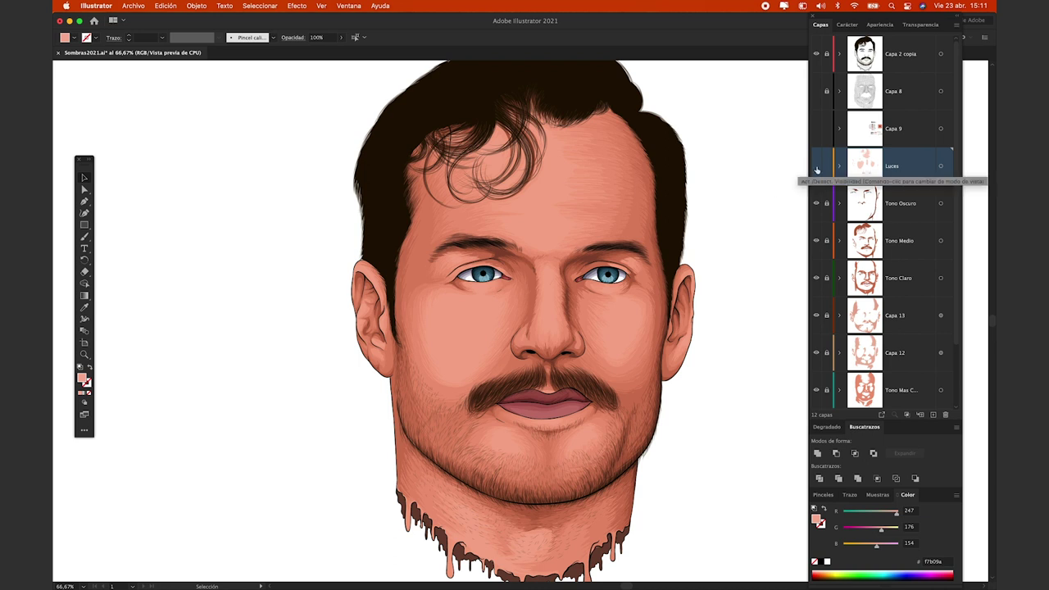
{"action": "key", "text": "super+plus"}
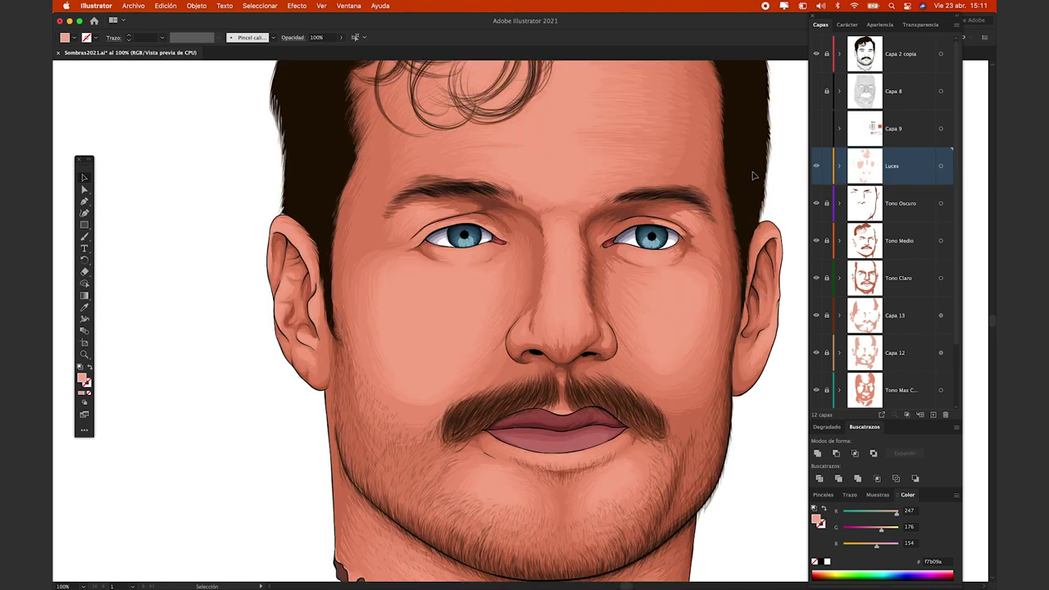
{"action": "key", "text": "n"}
{"action": "left_click_drag", "start_coordinate": [415, 310], "coordinate": [394, 359]}
{"action": "left_click_drag", "start_coordinate": [556, 321], "coordinate": [557, 323]}
{"action": "left_click_drag", "start_coordinate": [648, 292], "coordinate": [648, 288]}
{"action": "scroll", "coordinate": [532, 188], "scroll_direction": "up", "scroll_amount": 3}
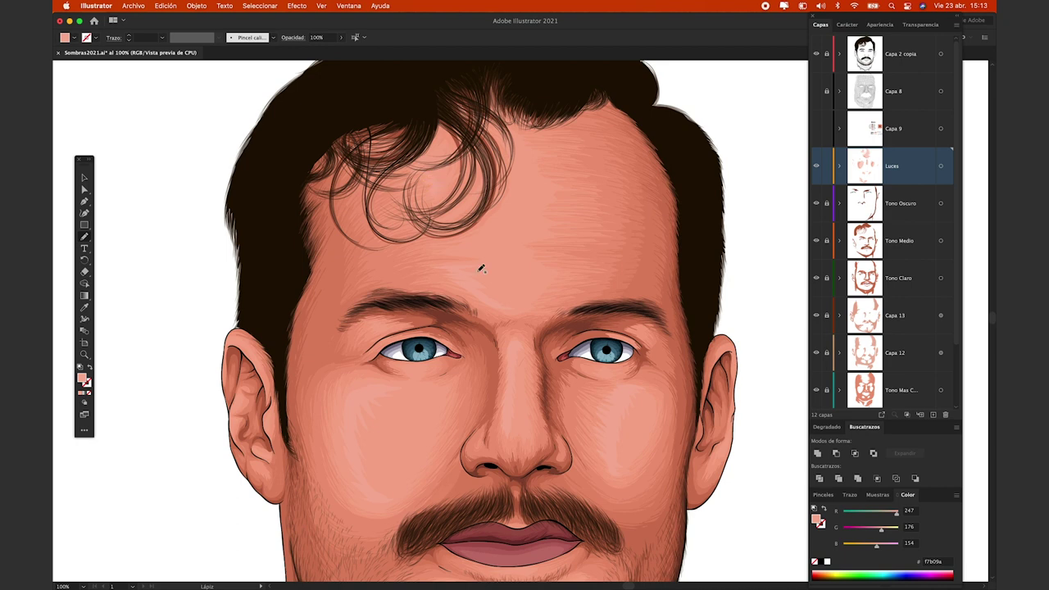
{"action": "scroll", "coordinate": [461, 438], "scroll_direction": "down", "scroll_amount": 4}
{"action": "scroll", "coordinate": [393, 443], "scroll_direction": "down", "scroll_amount": 3}
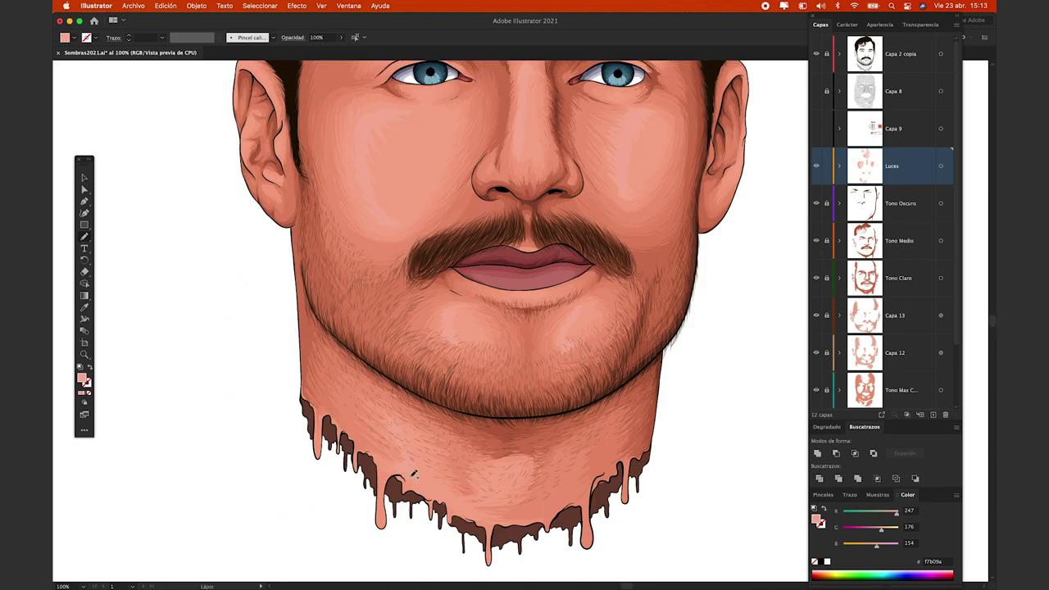
{"action": "scroll", "coordinate": [414, 473], "scroll_direction": "up", "scroll_amount": 4}
{"action": "key", "text": "b"}
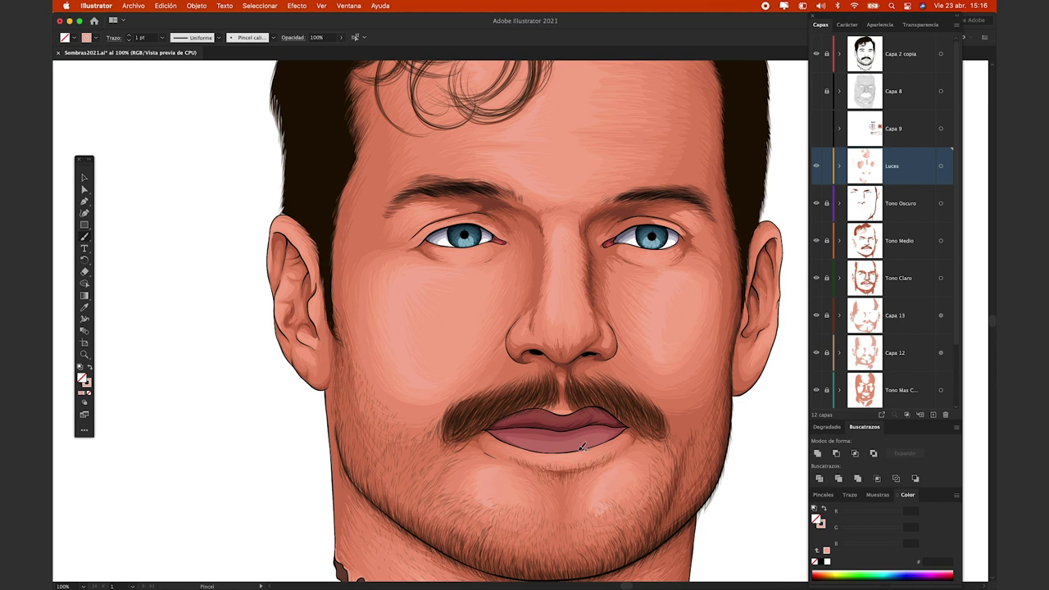
Set all Luces highlights to 55% opacity and zoom out to the whole portrait
{"action": "key", "text": "super+minus"}
{"action": "key", "text": "super+a"}
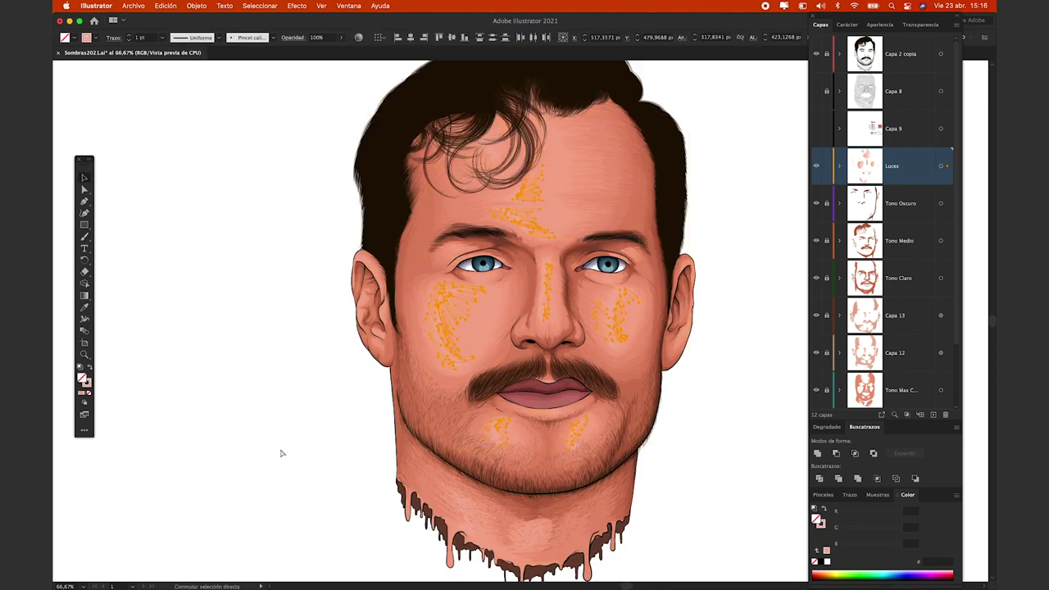
{"action": "key", "text": "super+h"}
{"action": "key", "text": "5"}
{"action": "key", "text": "5"}
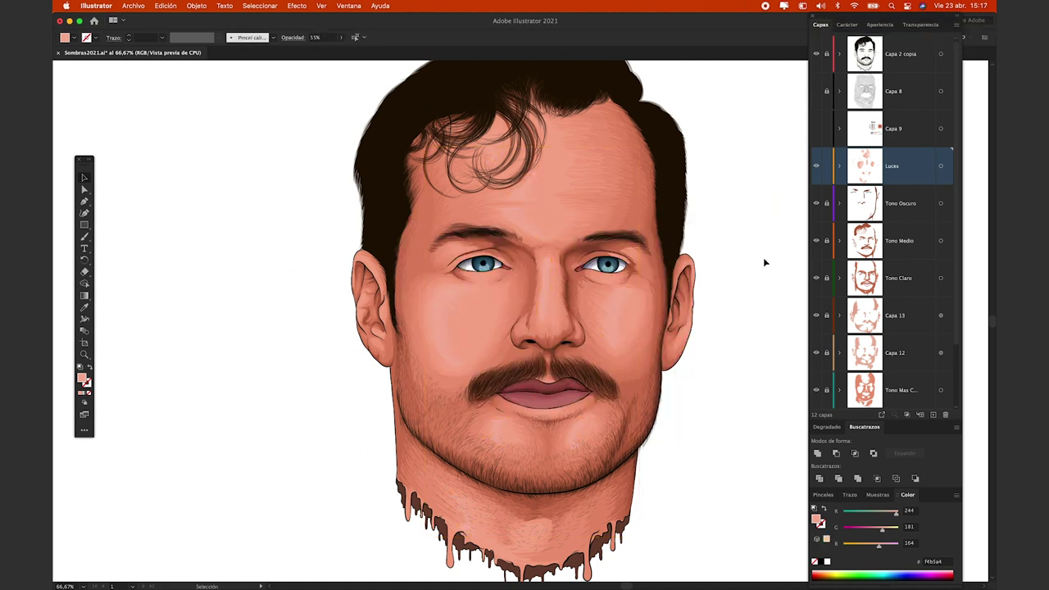
{"action": "key", "text": "super+minus"}
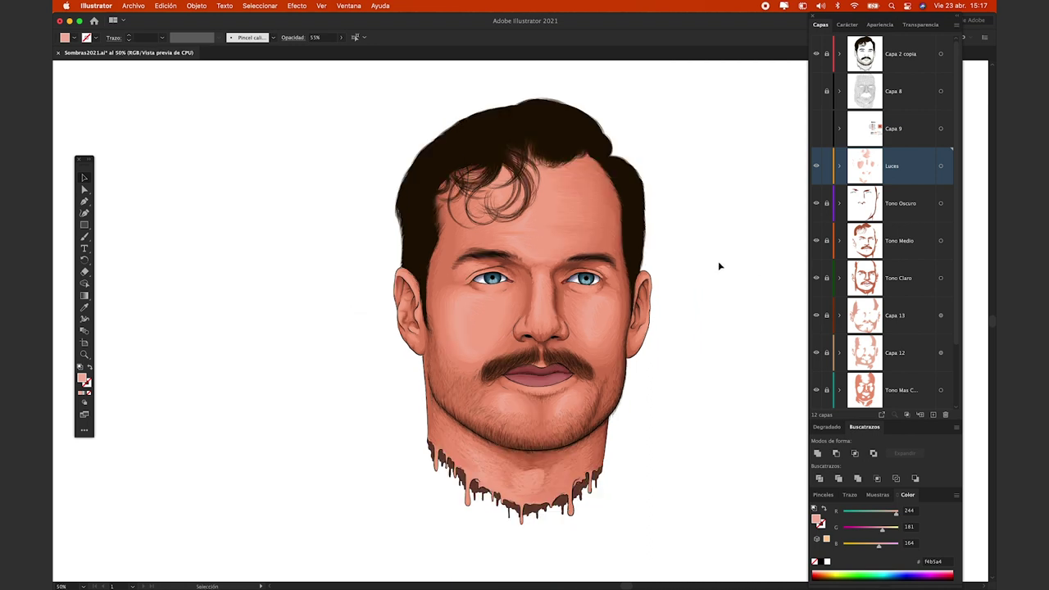
Reveal the six tone layers one by one, then hide them via the eye column
{"action": "scroll", "coordinate": [885, 246], "scroll_direction": "down", "scroll_amount": 3}
{"action": "left_click_drag", "start_coordinate": [816, 91], "coordinate": [817, 316]}
{"action": "left_click", "coordinate": [816, 130]}
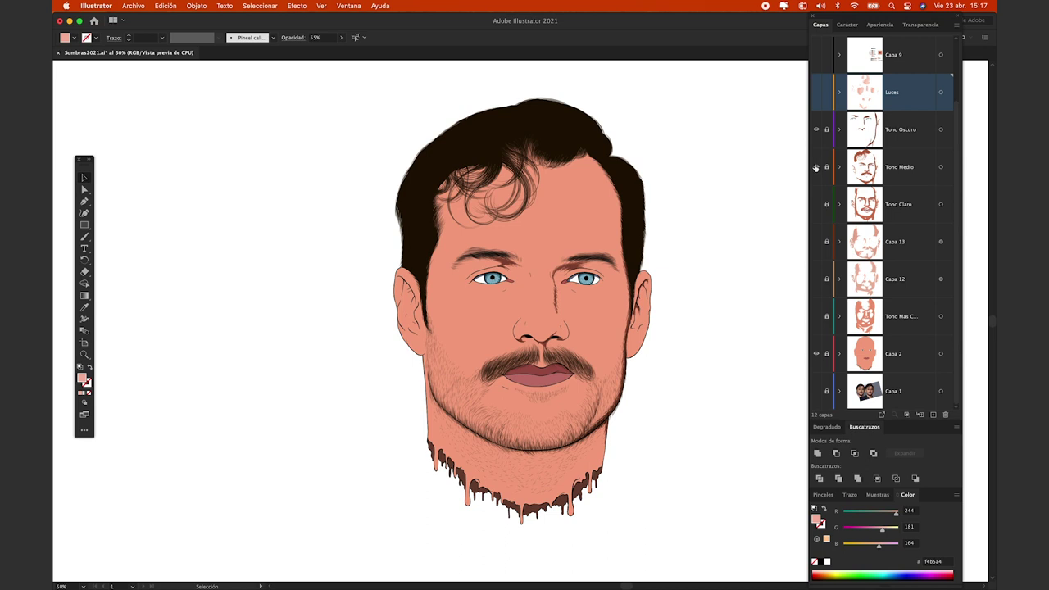
{"action": "left_click", "coordinate": [816, 167]}
{"action": "left_click", "coordinate": [817, 205]}
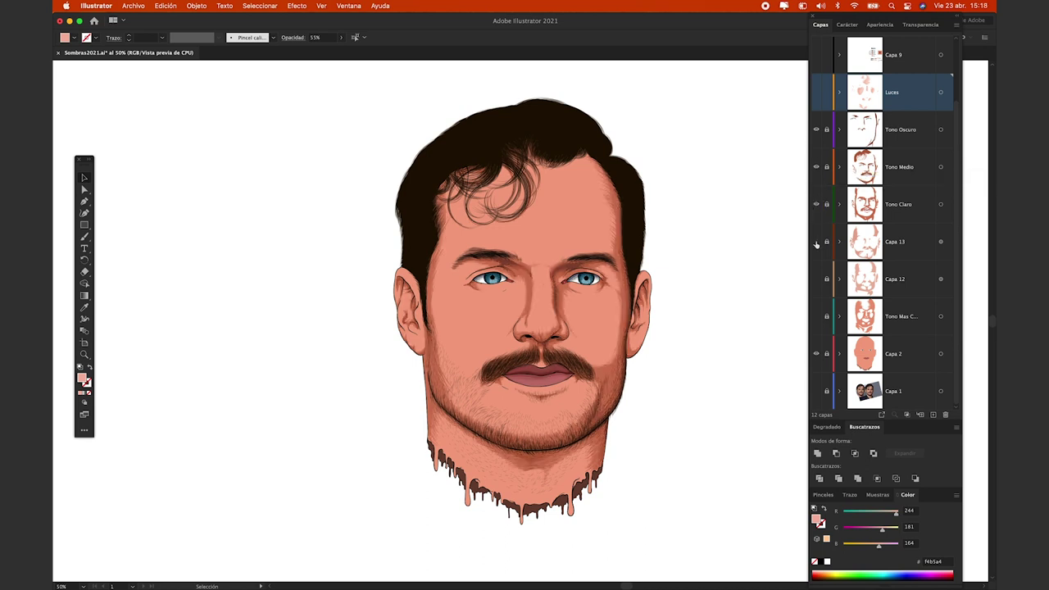
{"action": "left_click", "coordinate": [816, 242]}
{"action": "left_click", "coordinate": [816, 280]}
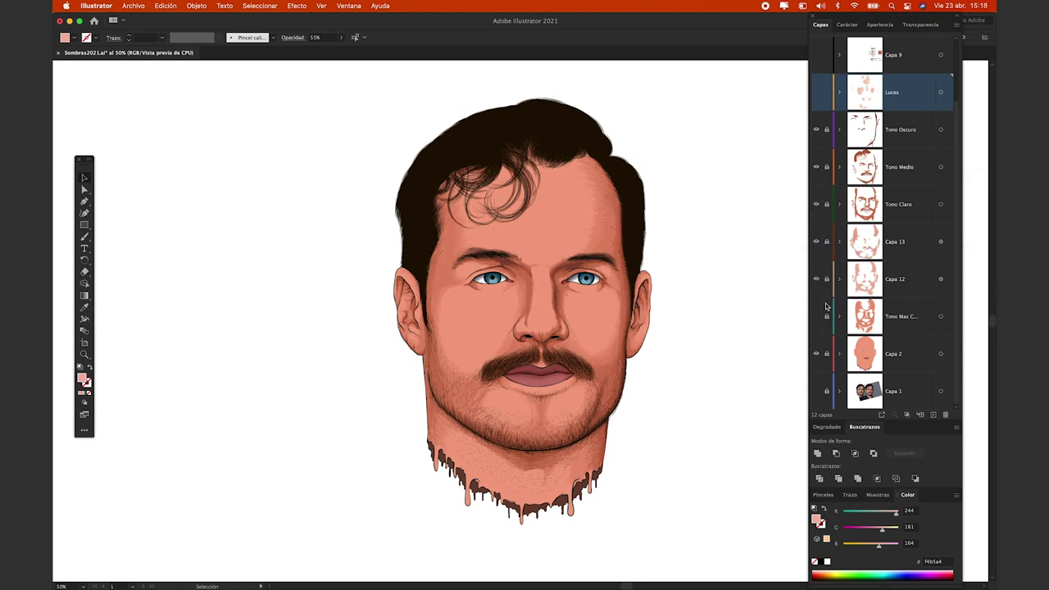
{"action": "left_click", "coordinate": [816, 317]}
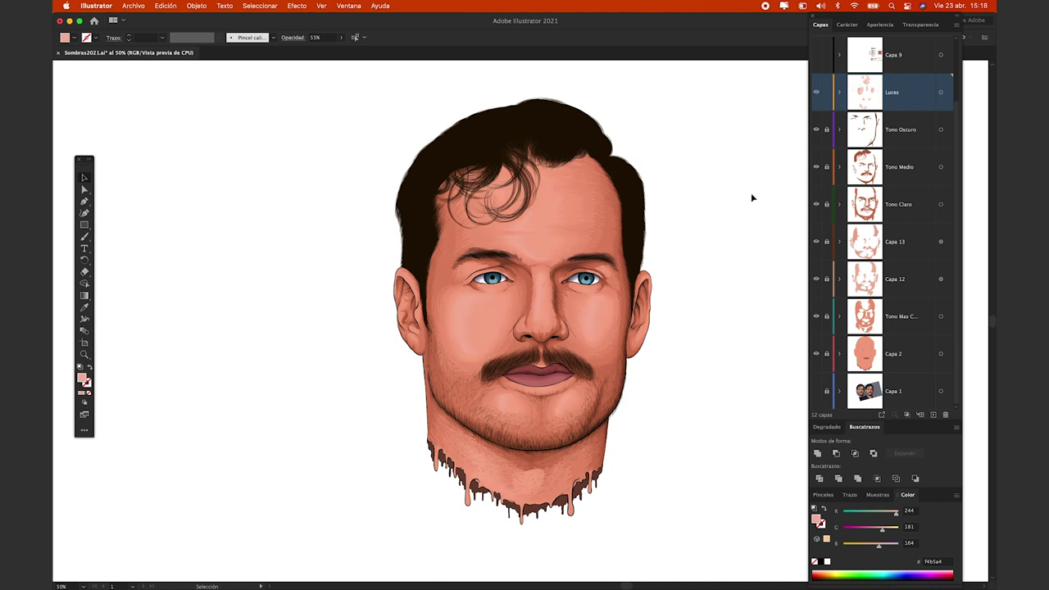
{"action": "left_click_drag", "start_coordinate": [756, 232], "coordinate": [551, 228]}
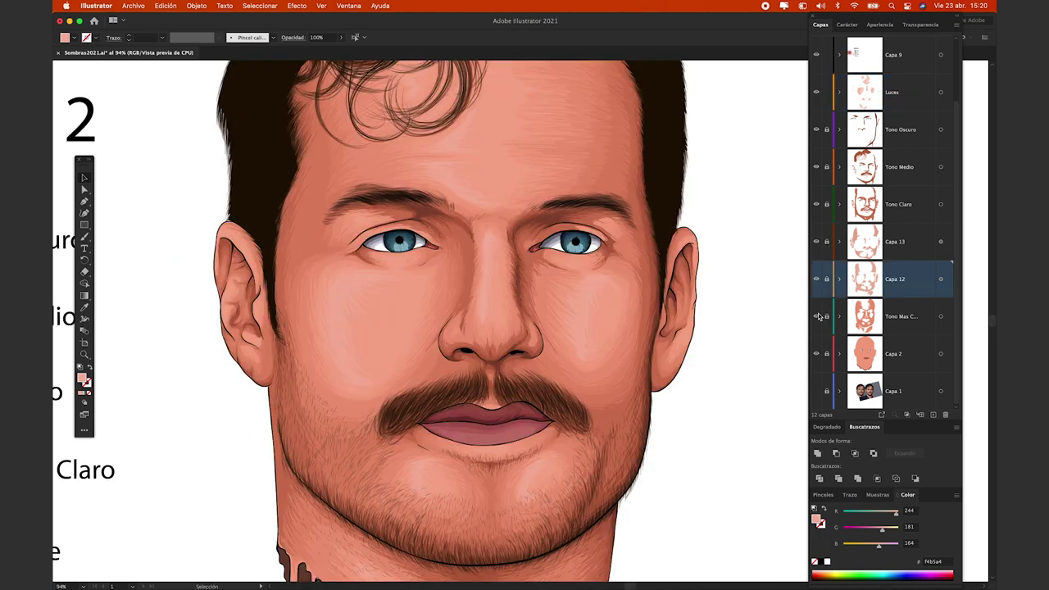
{"action": "left_click_drag", "start_coordinate": [816, 316], "coordinate": [817, 169]}
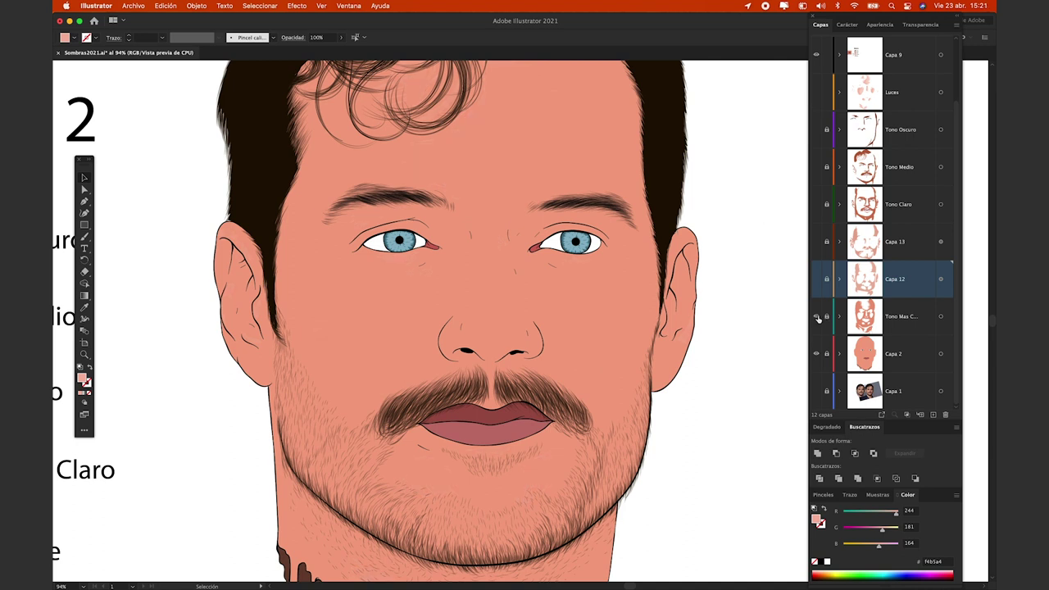
Show the lightest-tone layer and pencil shading strokes around the eyes
{"action": "left_click", "coordinate": [816, 316]}
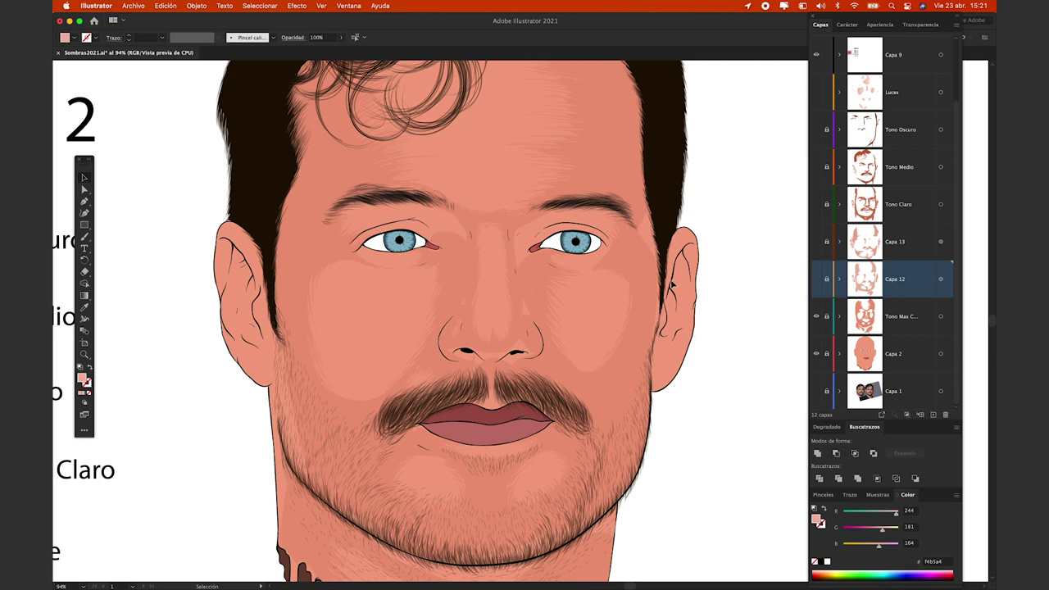
{"action": "left_click", "coordinate": [827, 317]}
{"action": "key", "text": "n"}
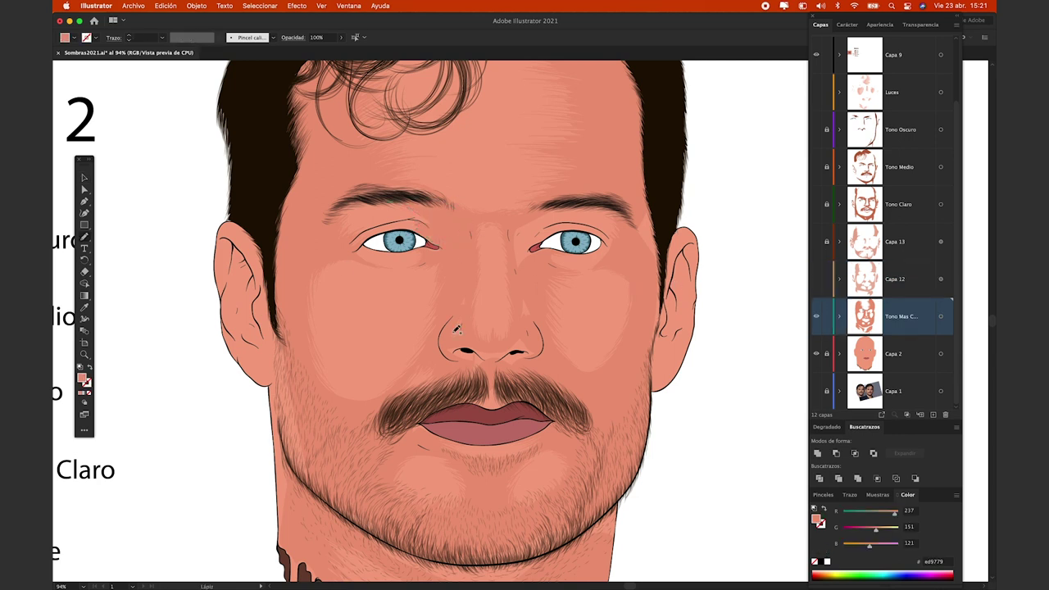
{"action": "left_click_drag", "start_coordinate": [602, 212], "coordinate": [597, 262]}
{"action": "left_click_drag", "start_coordinate": [631, 221], "coordinate": [630, 261]}
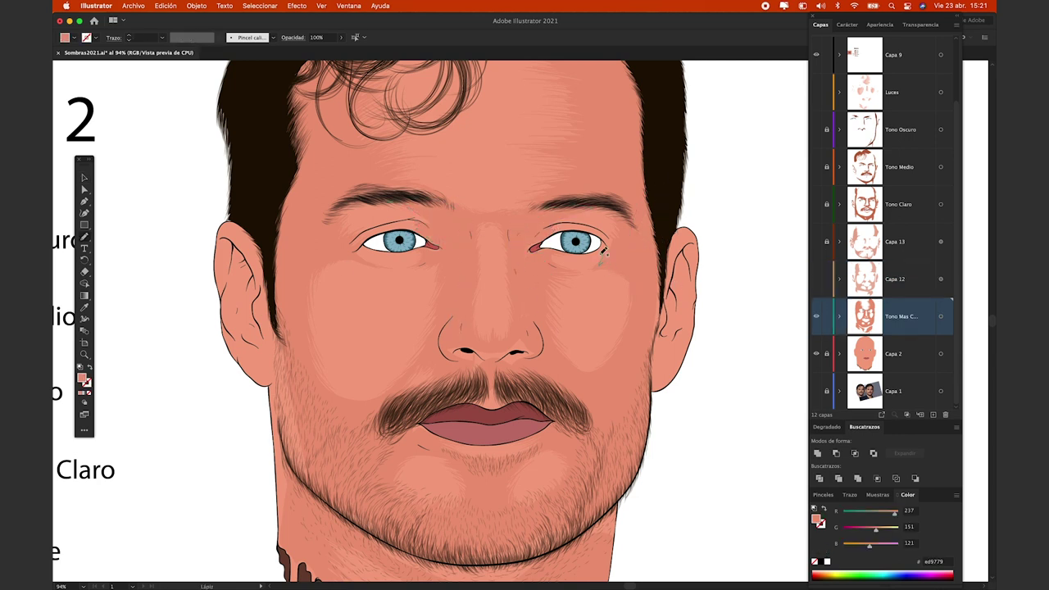
{"action": "left_click_drag", "start_coordinate": [430, 220], "coordinate": [402, 211]}
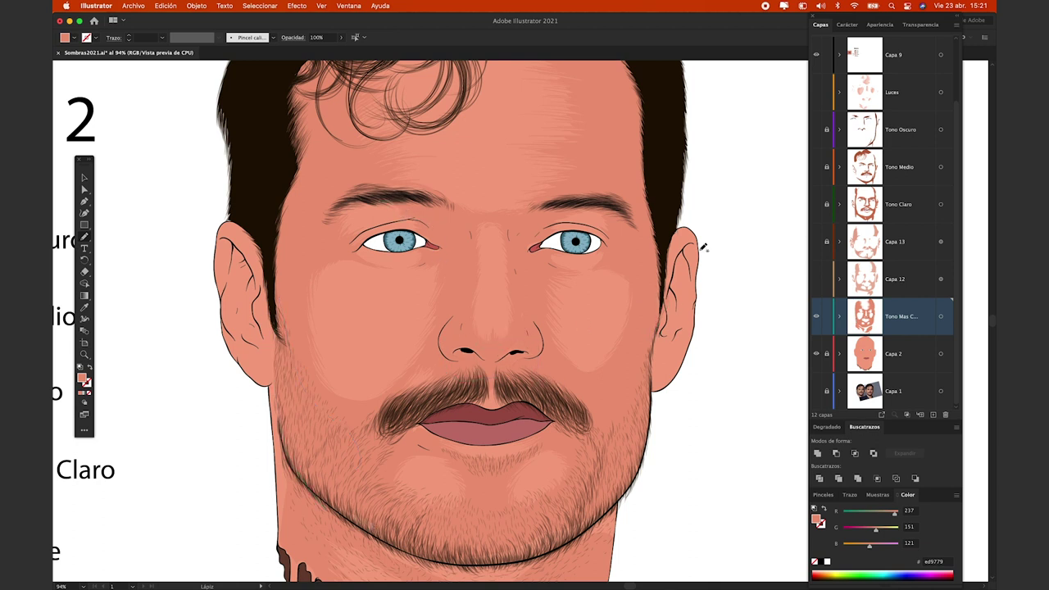
Show Capa 12, Capa 13 and Tono Claro, adding a shading stroke below the nose
{"action": "left_click", "coordinate": [816, 278]}
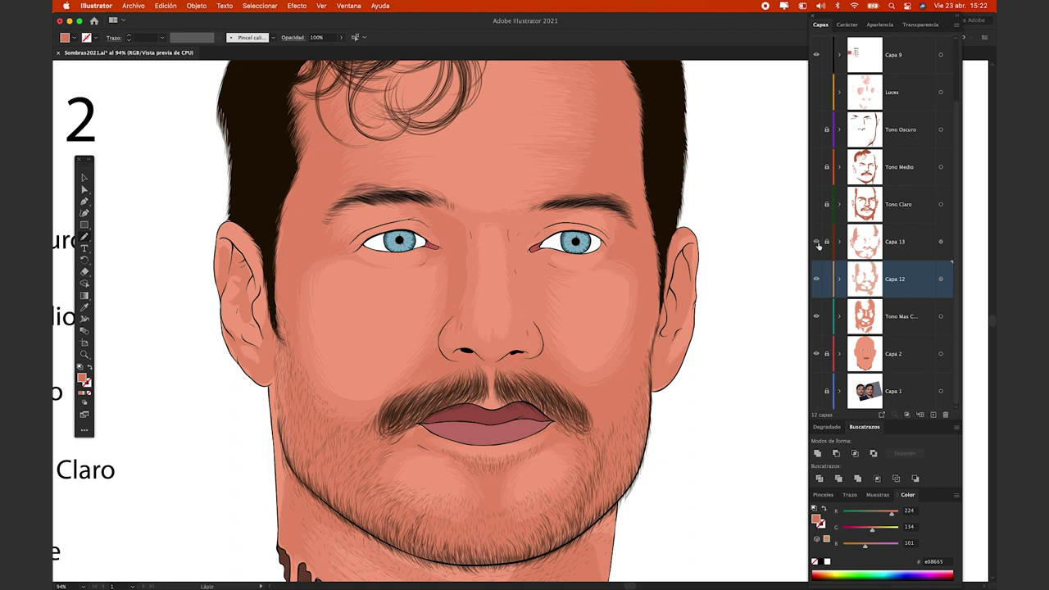
{"action": "left_click", "coordinate": [816, 241]}
{"action": "left_click", "coordinate": [827, 241], "text": "alt"}
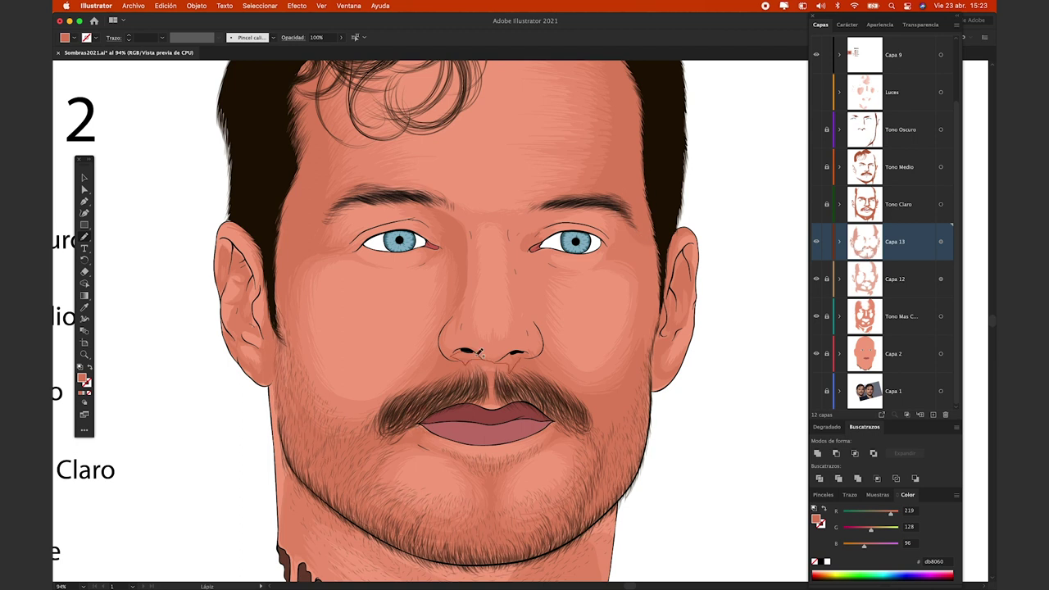
{"action": "left_click", "coordinate": [816, 204]}
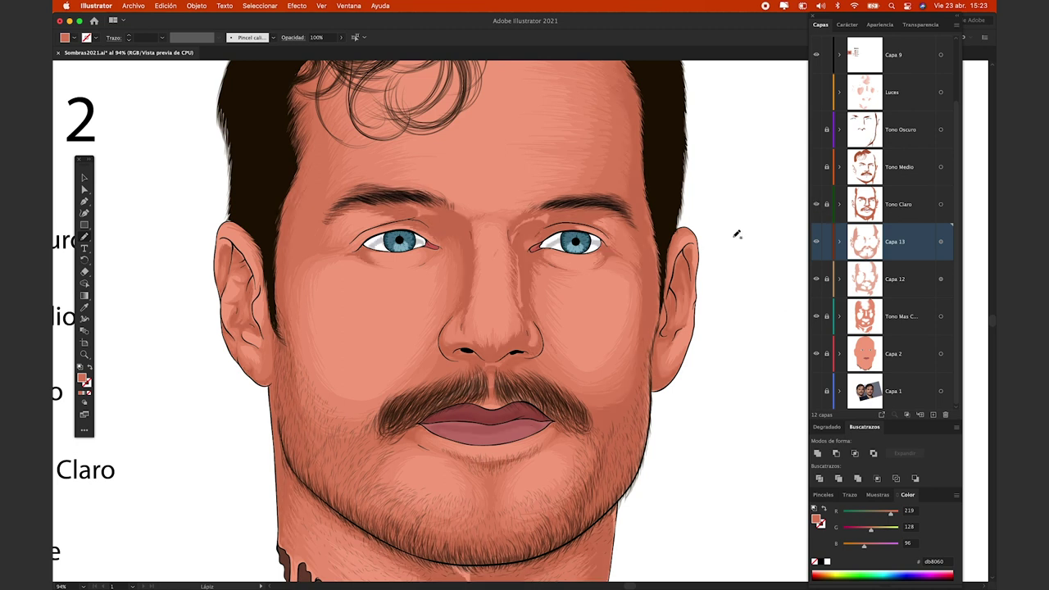
{"action": "left_click", "coordinate": [826, 241]}
{"action": "left_click", "coordinate": [898, 205]}
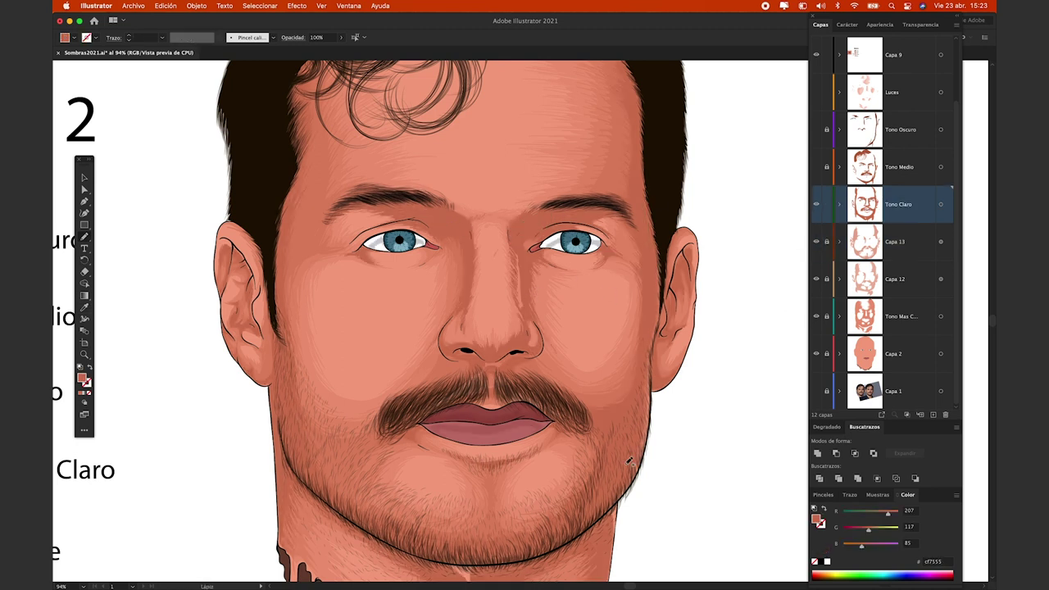
{"action": "left_click_drag", "start_coordinate": [481, 366], "coordinate": [530, 354]}
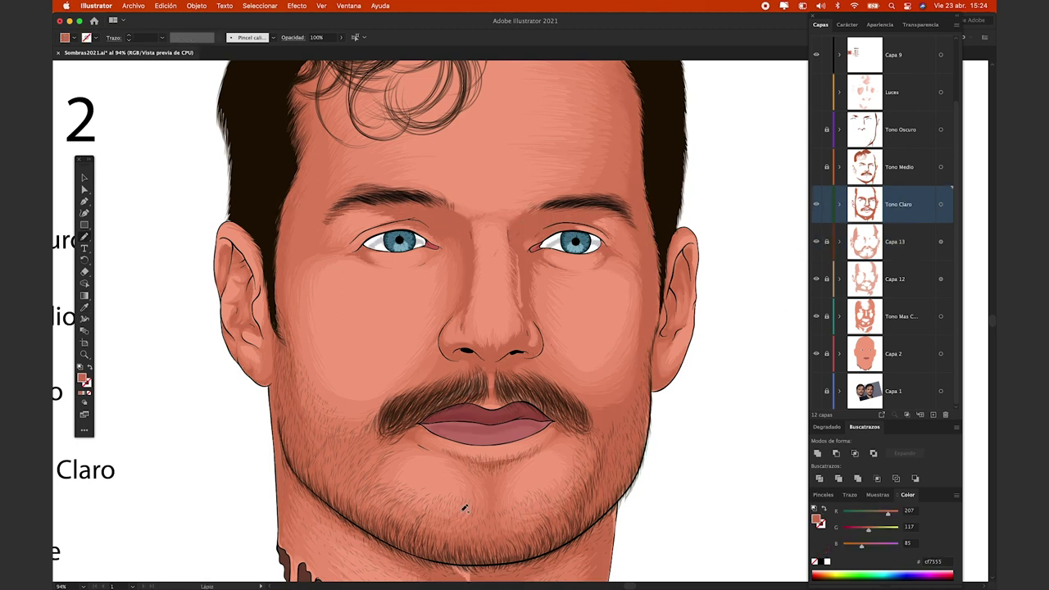
Show and unlock Tono Medio and Tono Oscuro, then pan to the Metodo 2 chart
{"action": "left_click", "coordinate": [826, 204]}
{"action": "left_click", "coordinate": [815, 166]}
{"action": "left_click", "coordinate": [827, 166]}
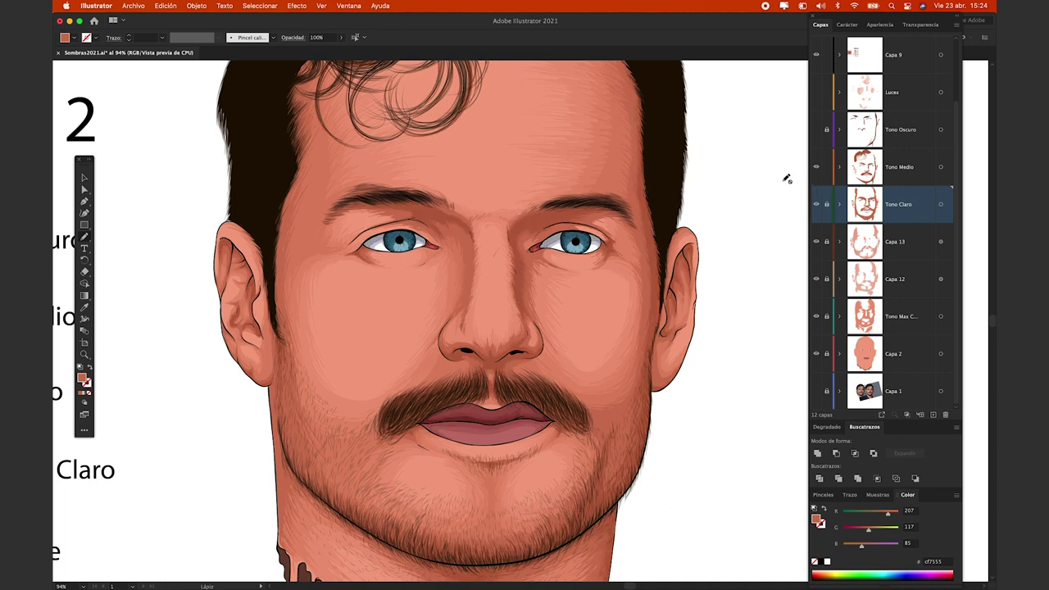
{"action": "key", "text": "v"}
{"action": "left_click", "coordinate": [827, 131]}
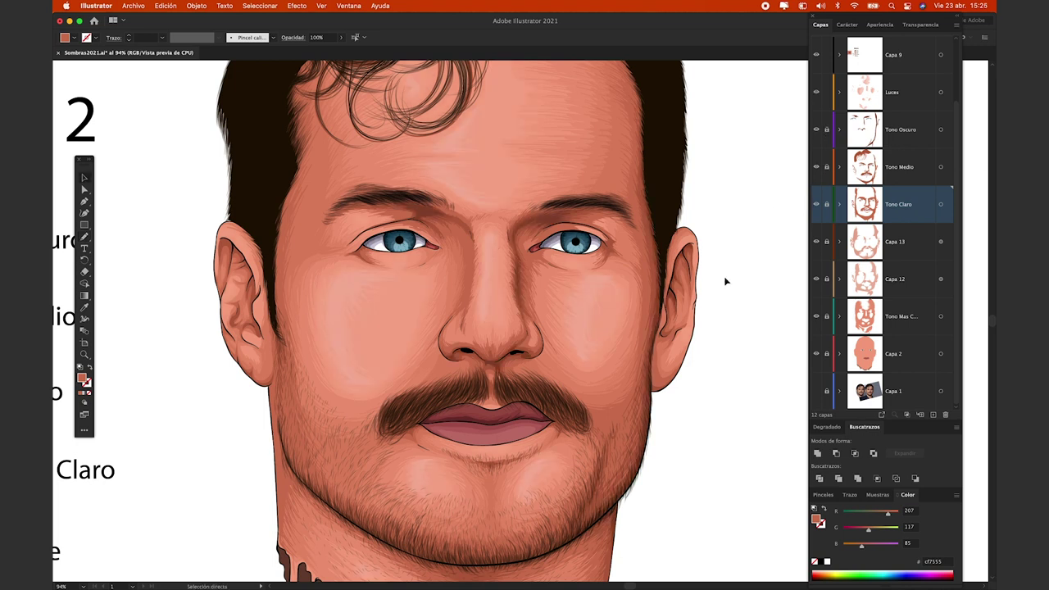
{"action": "scroll", "coordinate": [726, 281], "scroll_direction": "down", "scroll_amount": 3}
{"action": "scroll", "coordinate": [585, 339], "scroll_direction": "down", "scroll_amount": 2}
{"action": "left_click_drag", "start_coordinate": [703, 342], "coordinate": [763, 338]}
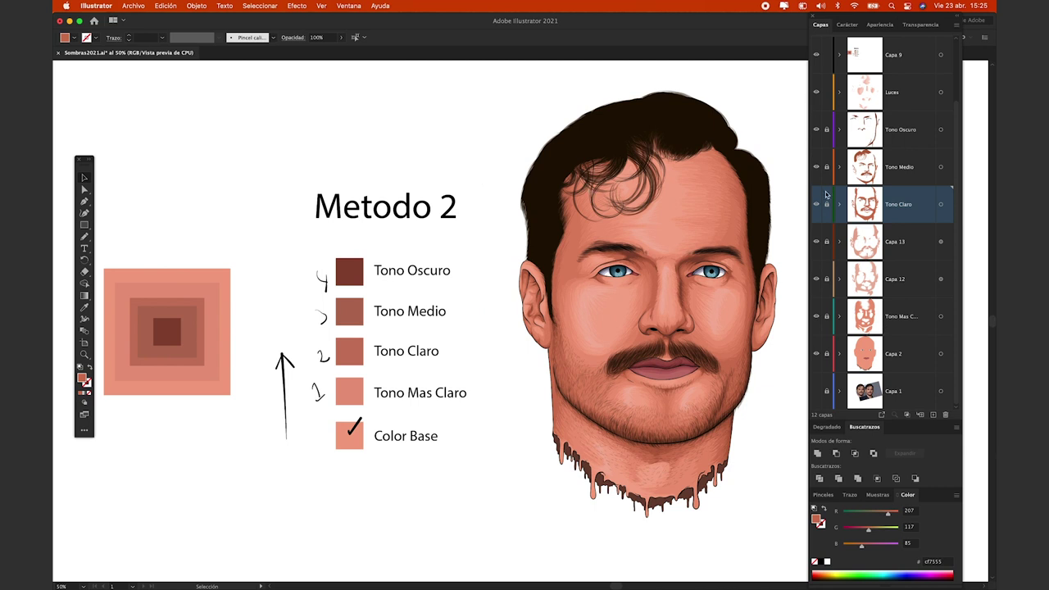
Show the Capa 8 wireframe mesh and set its opacity to 50%
{"action": "scroll", "coordinate": [832, 194], "scroll_direction": "up", "scroll_amount": 2}
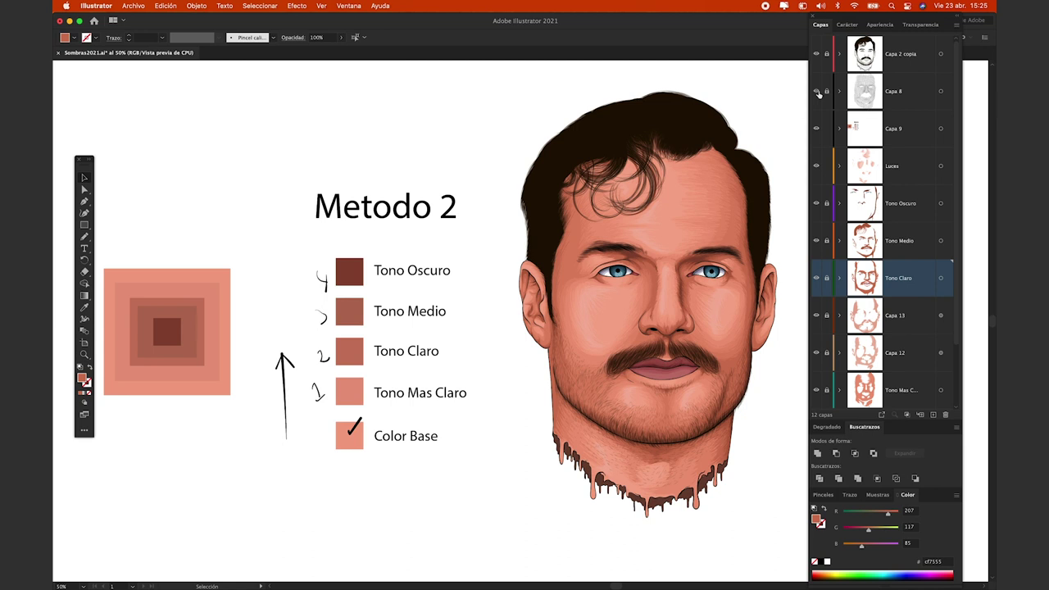
{"action": "left_click", "coordinate": [817, 92]}
{"action": "scroll", "coordinate": [773, 305], "scroll_direction": "up", "scroll_amount": 2}
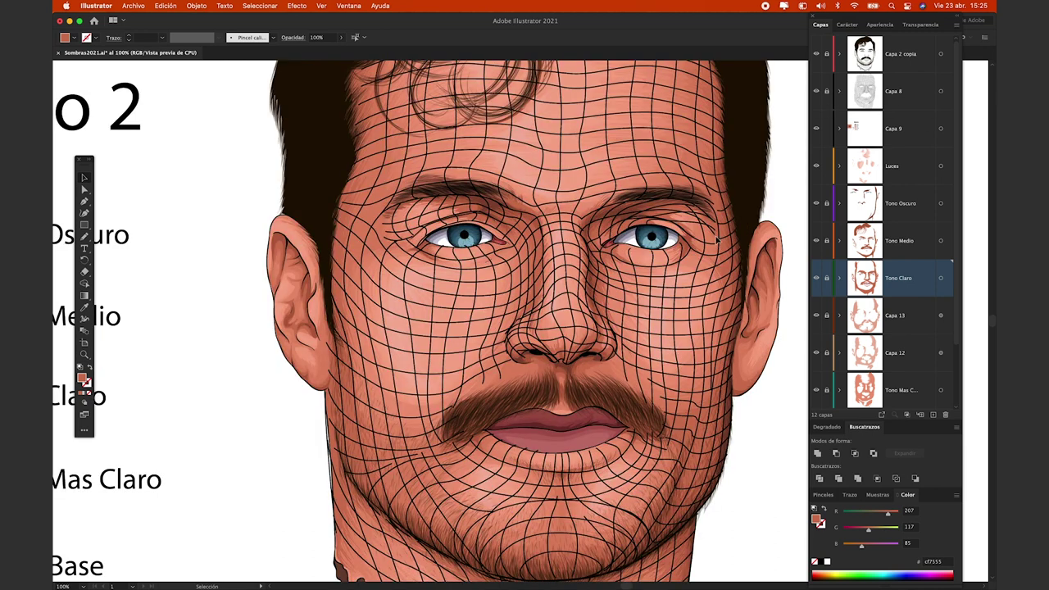
{"action": "left_click", "coordinate": [943, 93]}
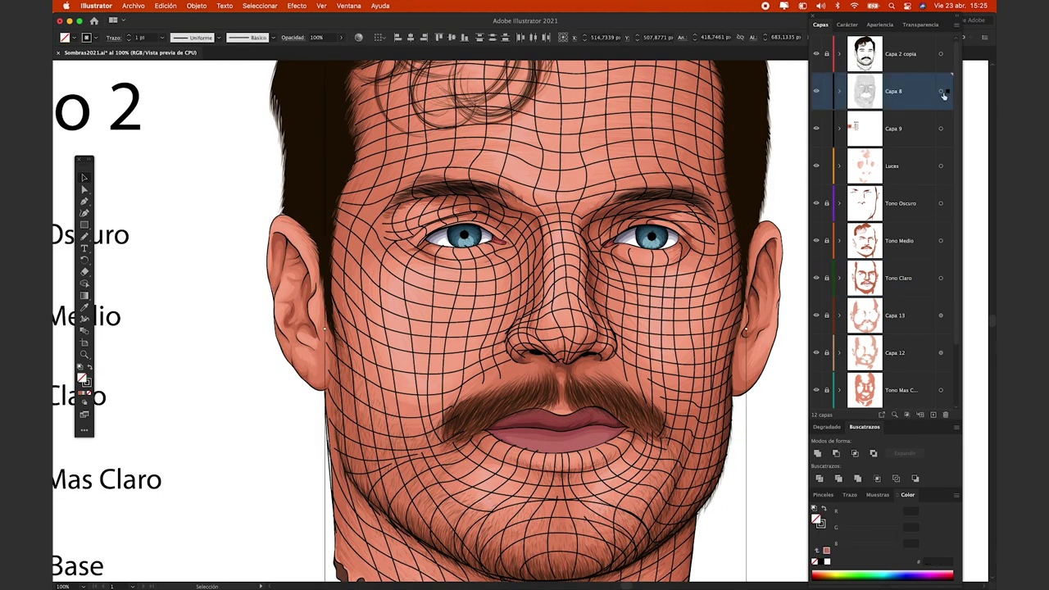
{"action": "left_click", "coordinate": [322, 38]}
{"action": "type", "text": "50"}
{"action": "key", "text": "Return"}
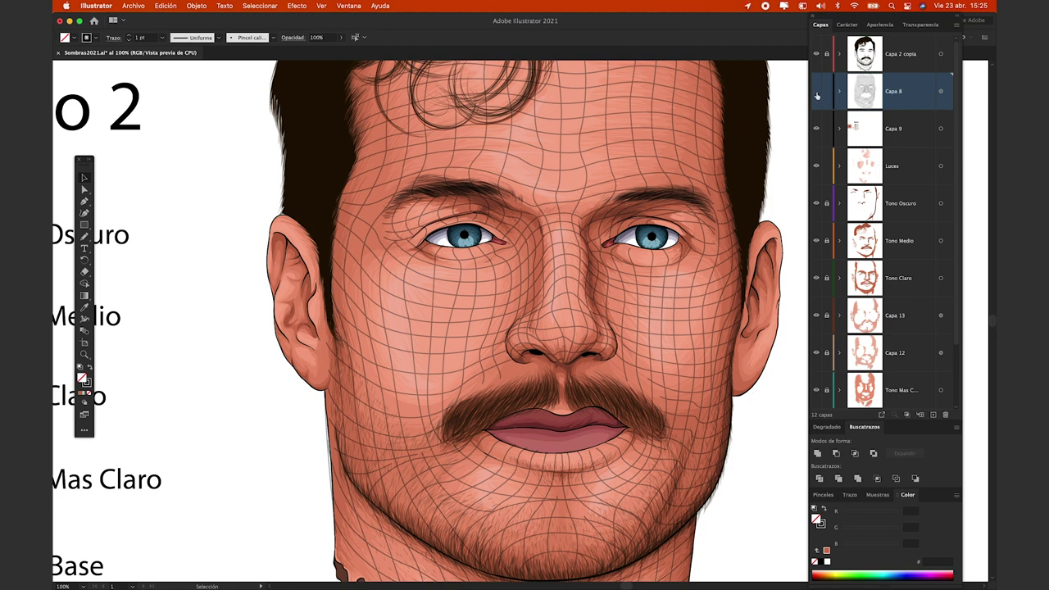
Hide Capa 8 again and zoom out to view the whole portrait
{"action": "left_click", "coordinate": [816, 133]}
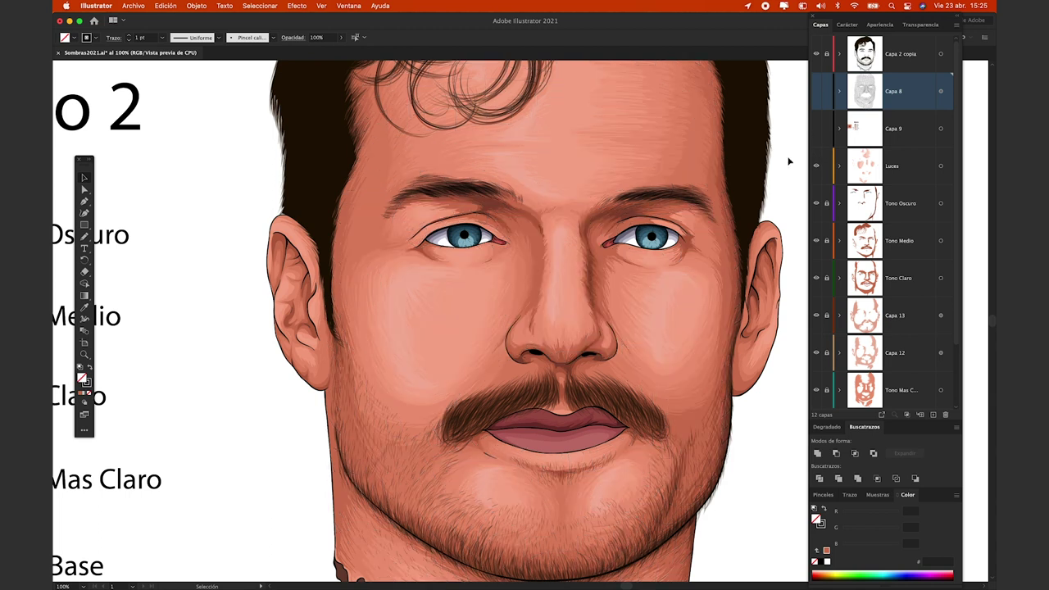
{"action": "key", "text": "super+minus"}
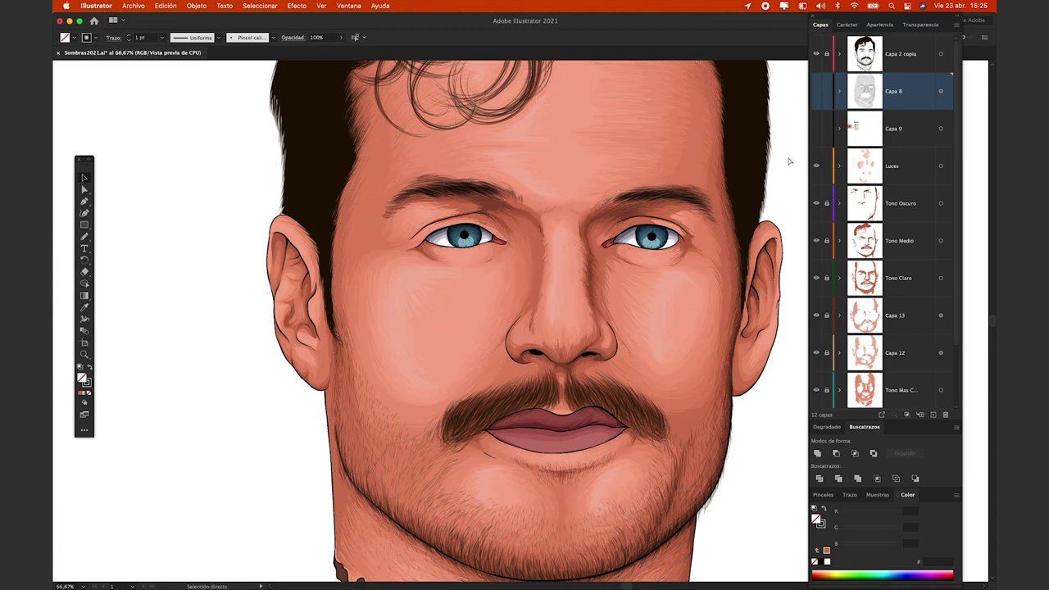
{"action": "key", "text": "super+minus"}
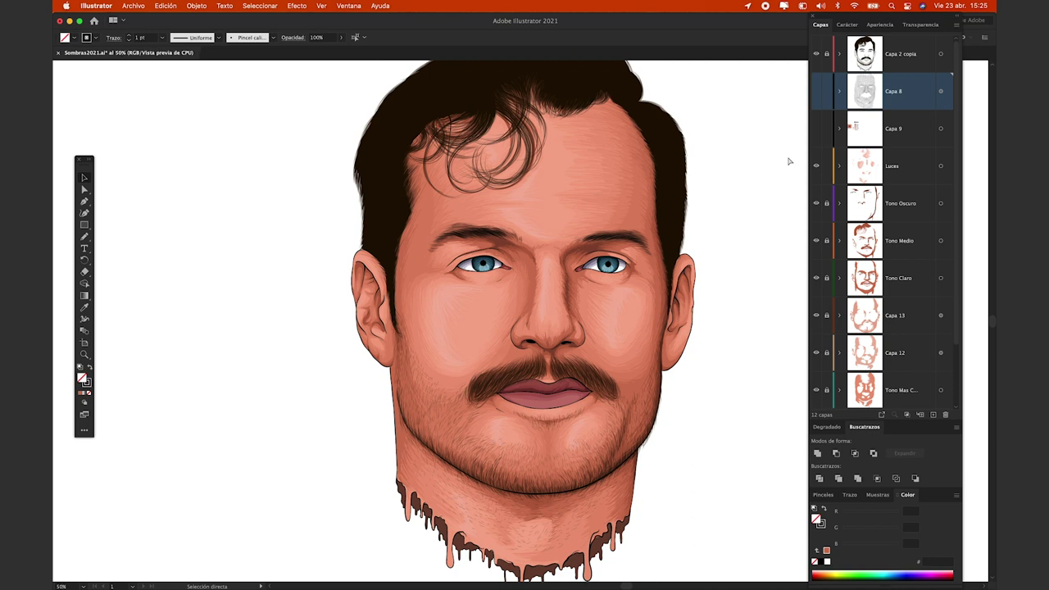